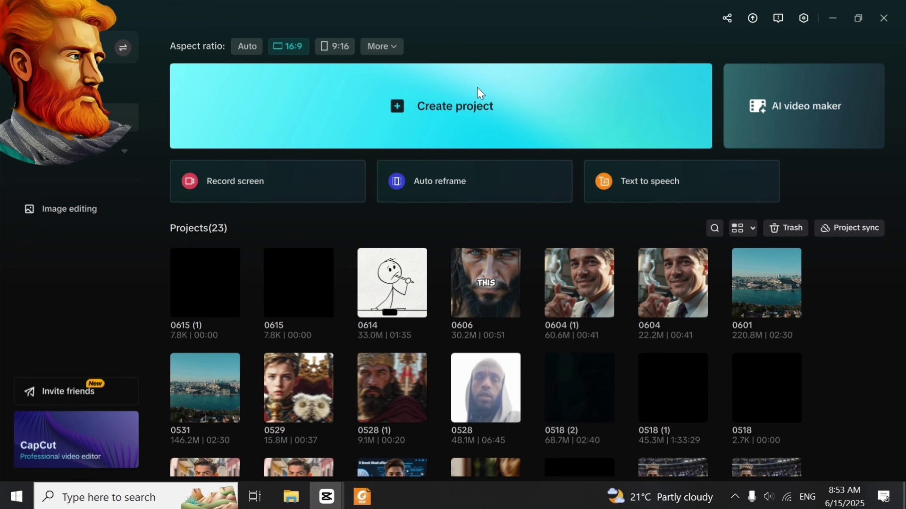
Create a new project and look through the music and sound effects categories of the audio library
key("super+d")
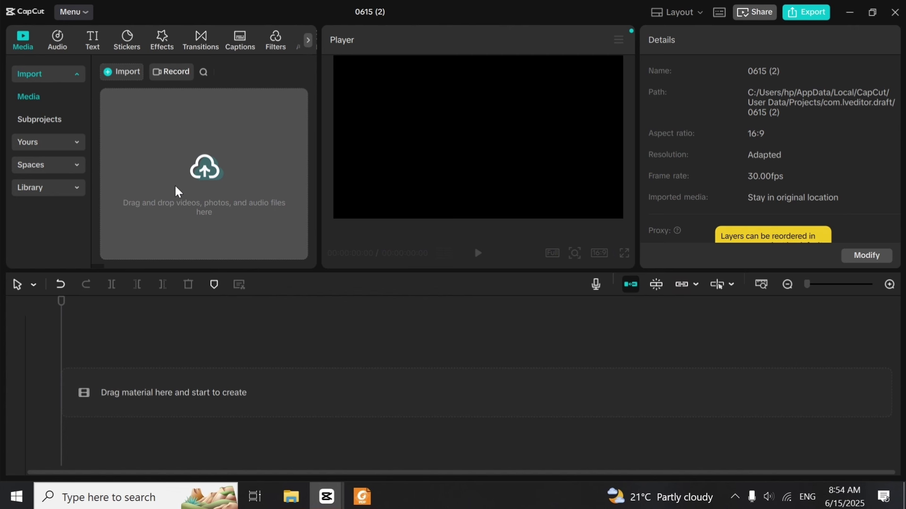
left_click(62, 40)
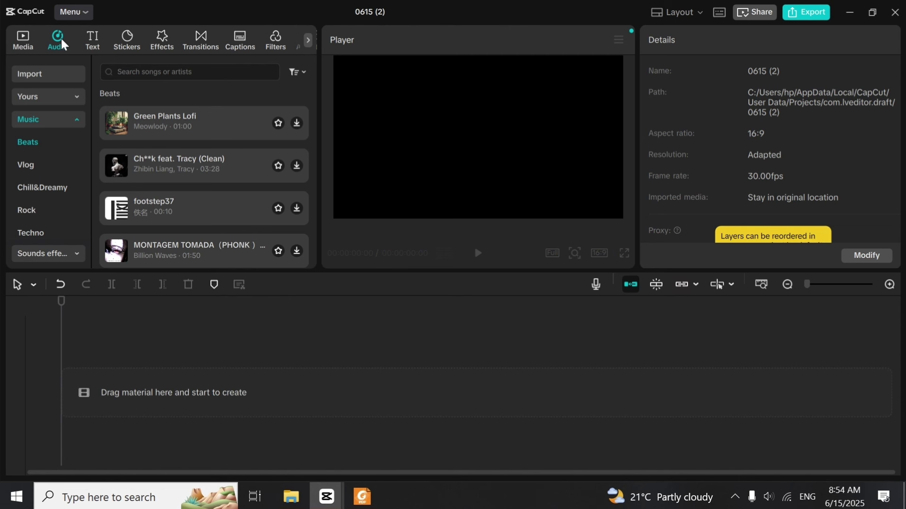
left_click(74, 119)
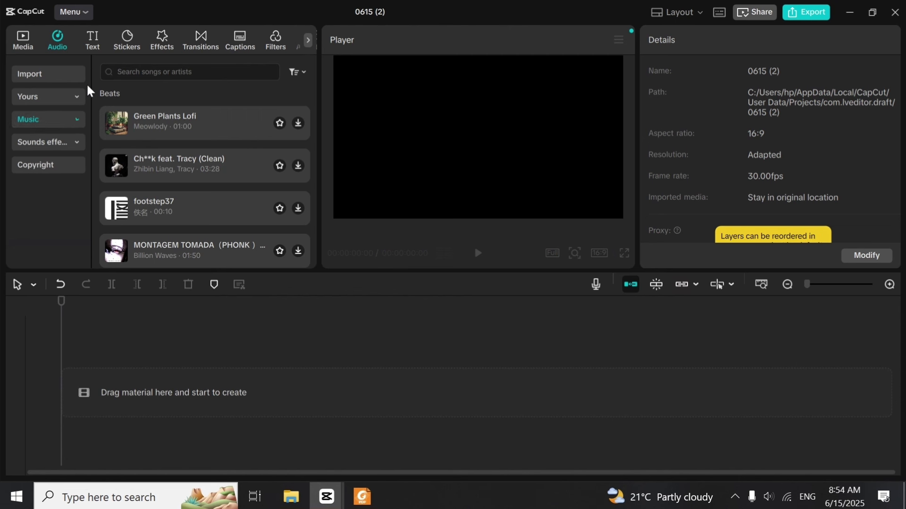
left_click(75, 142)
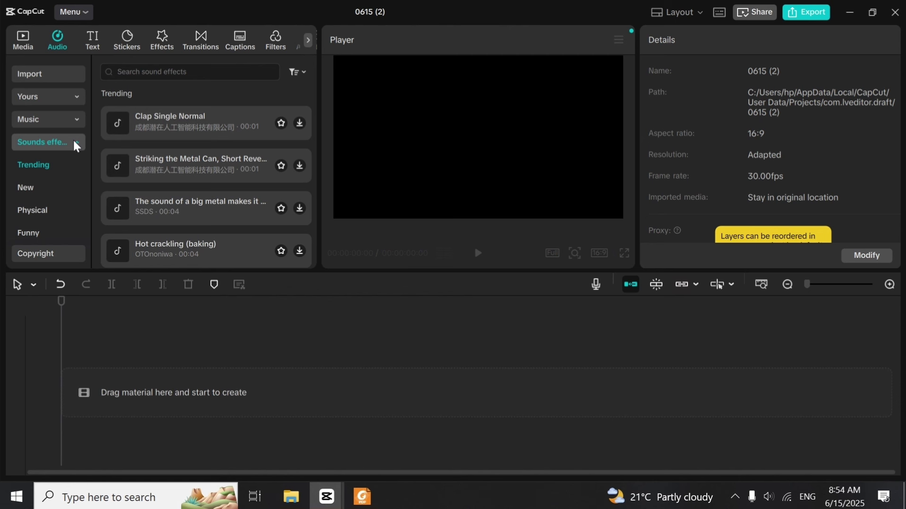
left_click(72, 137)
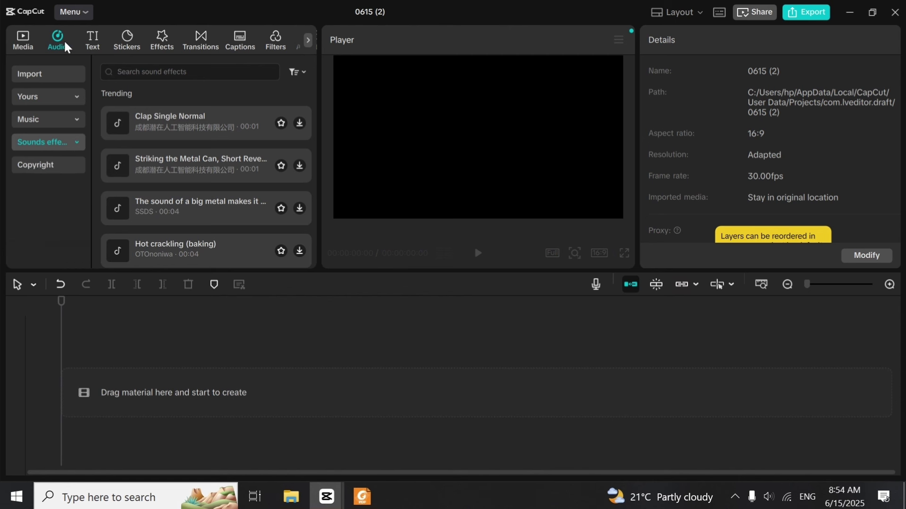
Look through the text options, including the advanced auto captions settings and the default text
left_click(94, 44)
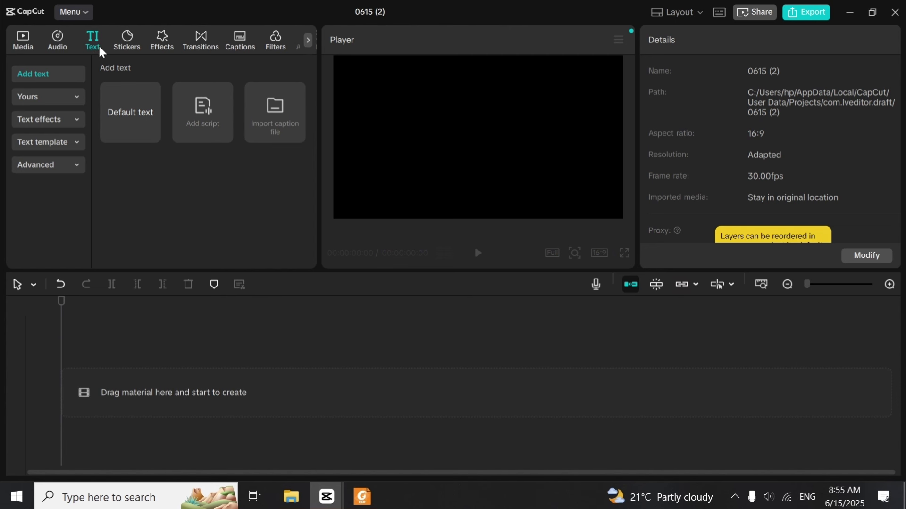
left_click(75, 169)
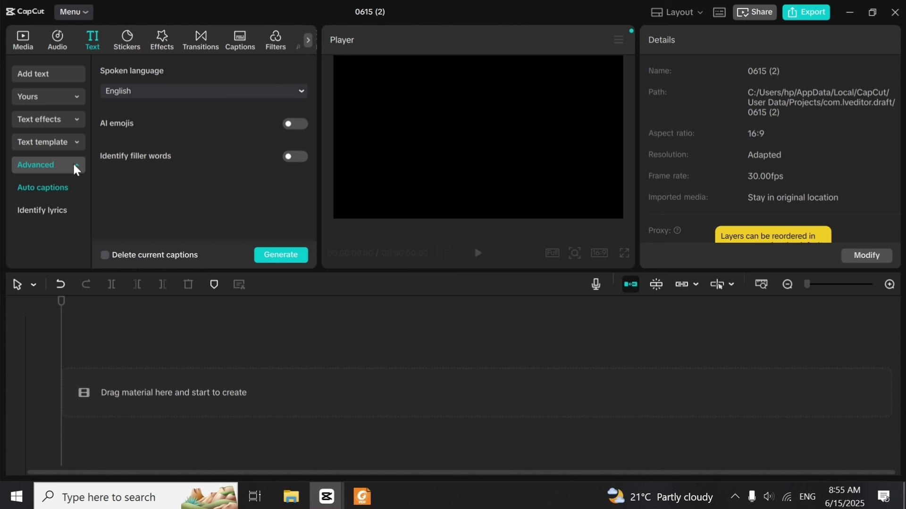
left_click(75, 167)
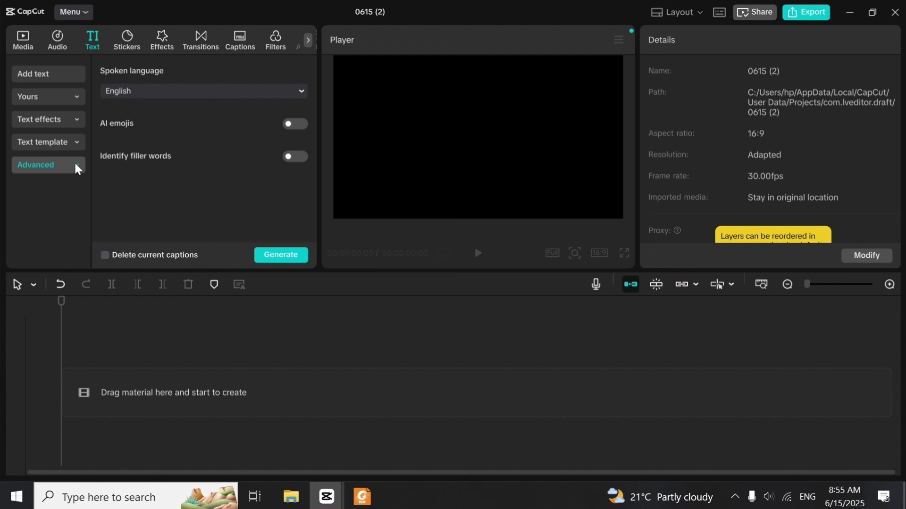
left_click(61, 76)
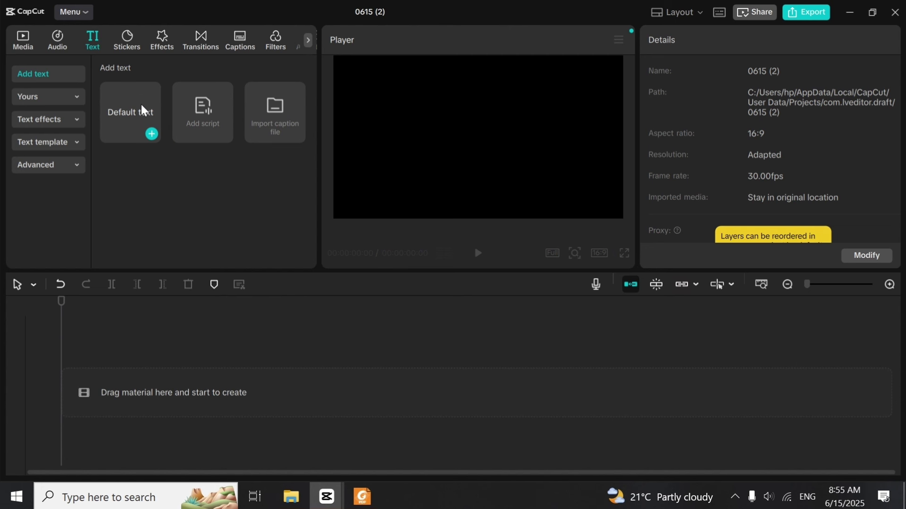
Look through the libraries of stickers, effects, transitions, captions and filters
left_click(129, 40)
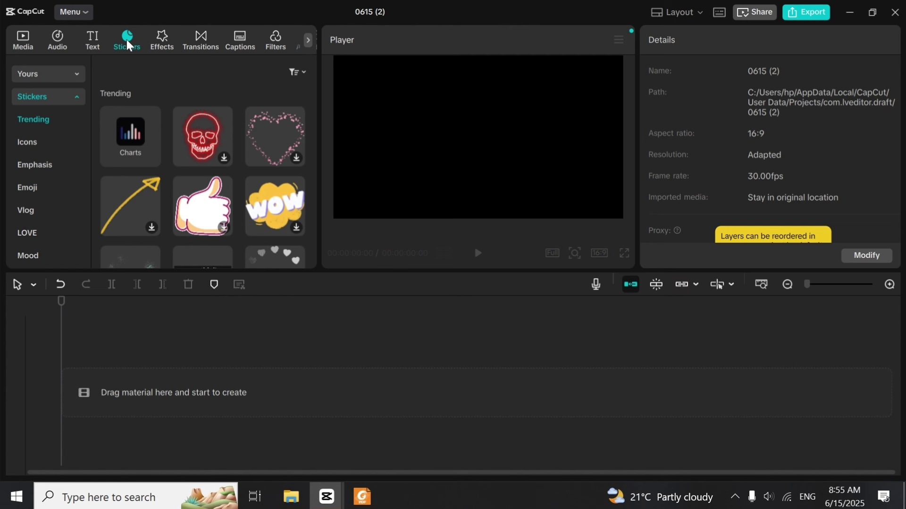
left_click(78, 98)
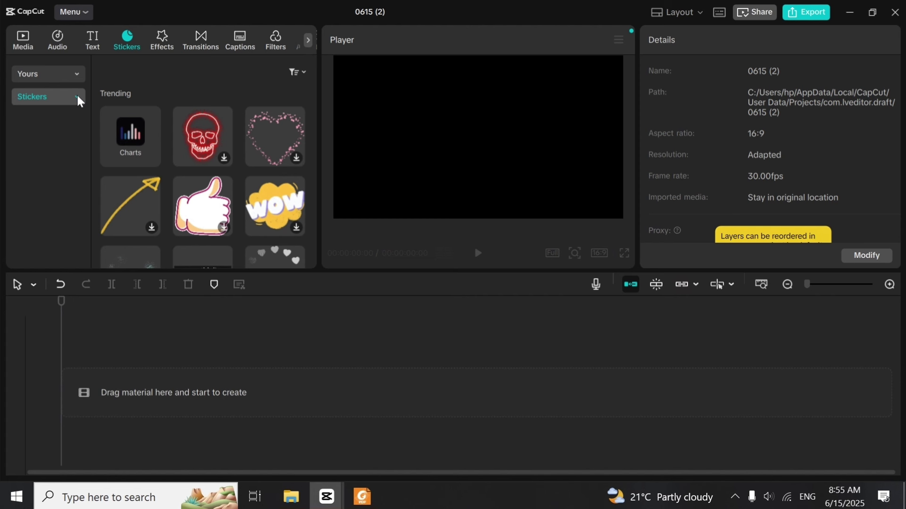
left_click(165, 41)
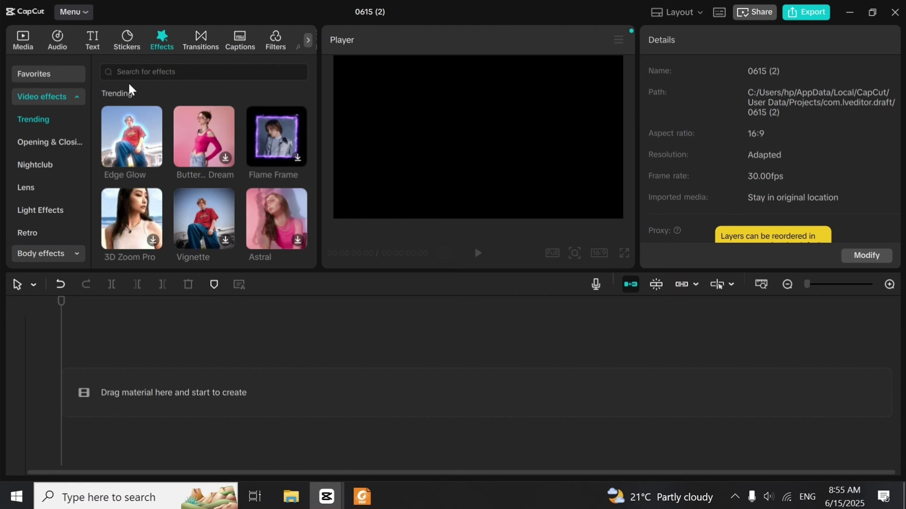
left_click(205, 39)
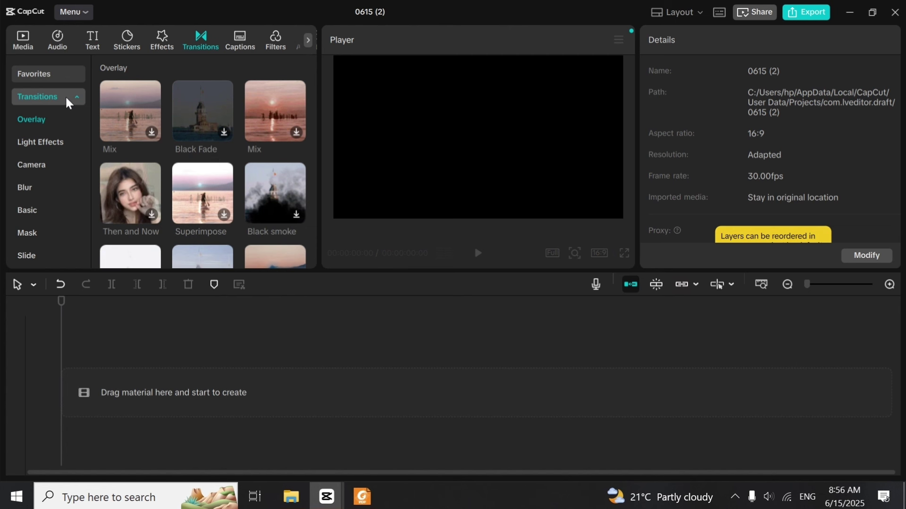
left_click(244, 46)
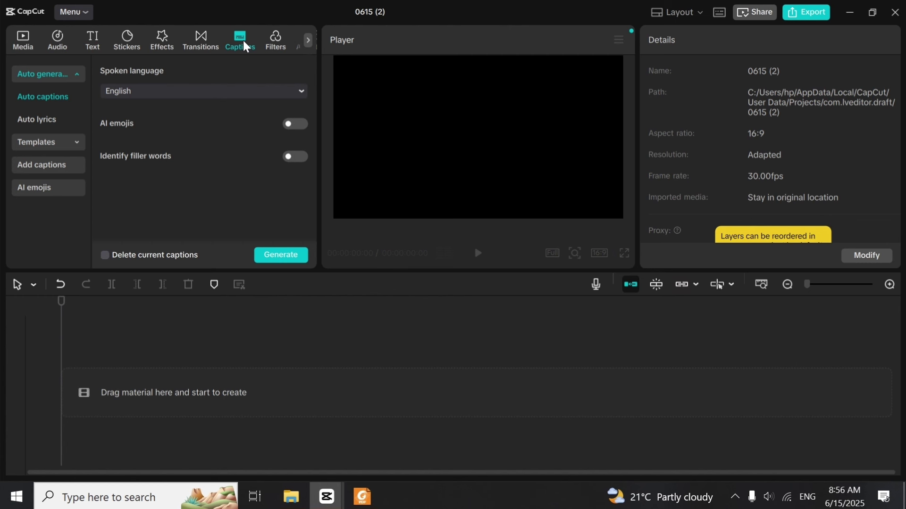
left_click(270, 45)
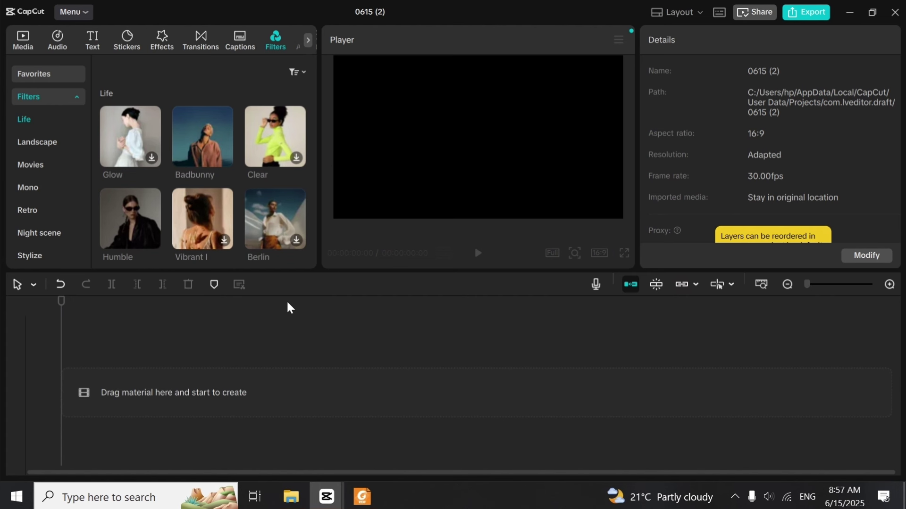
Add Leonardo_Phoenix_10_A_closeup_of_ancient_Chinese_artisans_meti_3.jpg from File Explorer's Downloads folder to the timeline and move the playhead to 00:00:00:27
left_click(291, 496)
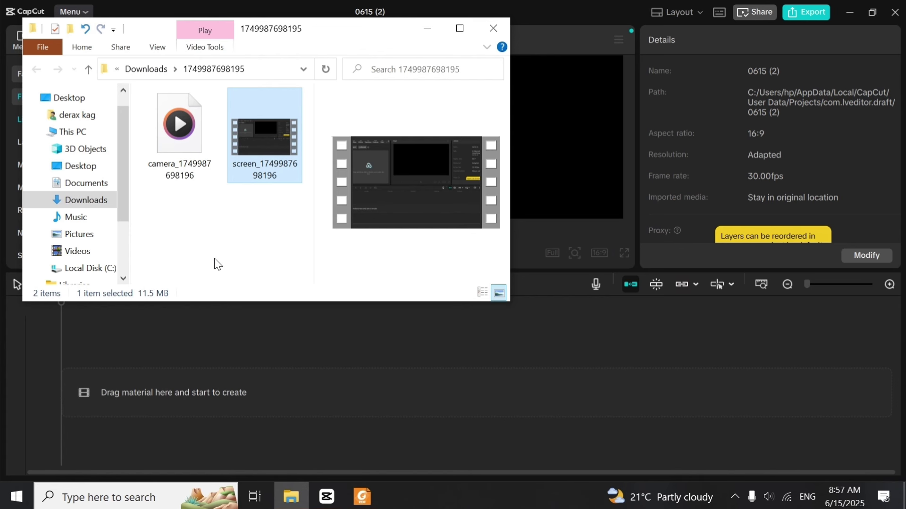
left_click(73, 199)
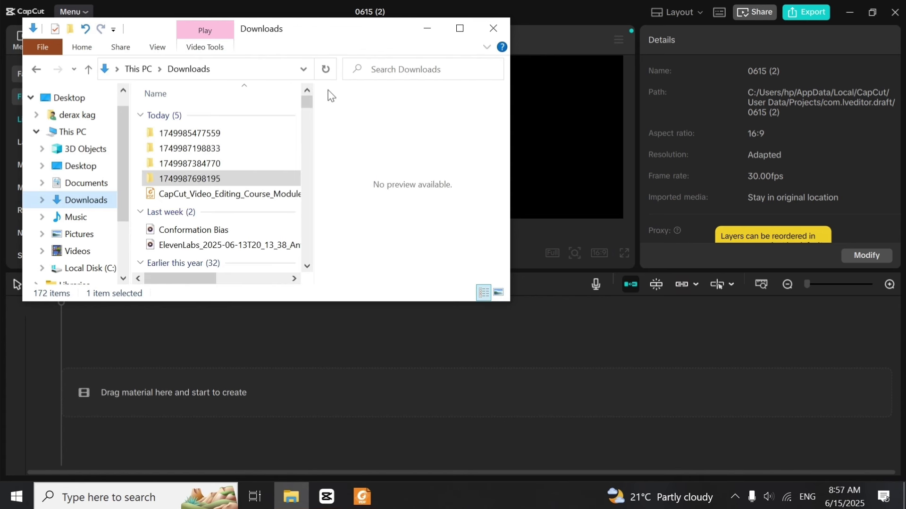
left_click(460, 28)
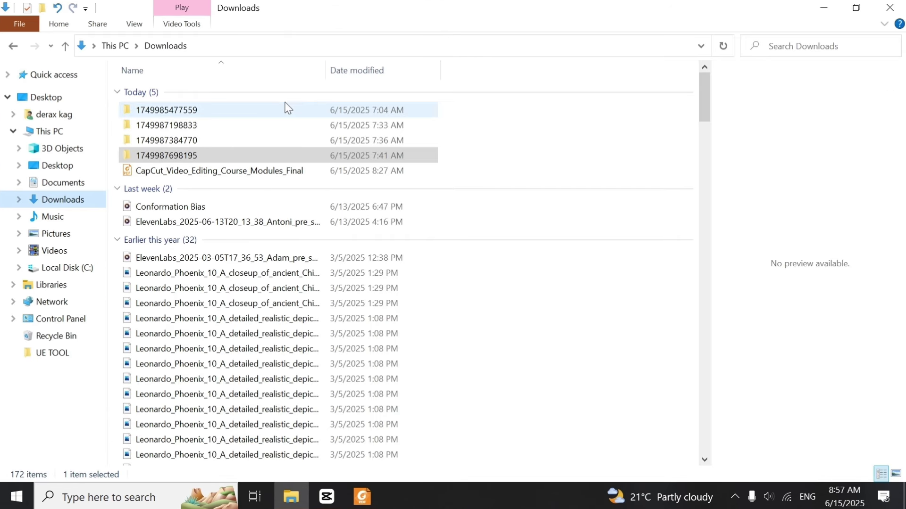
left_click(58, 199)
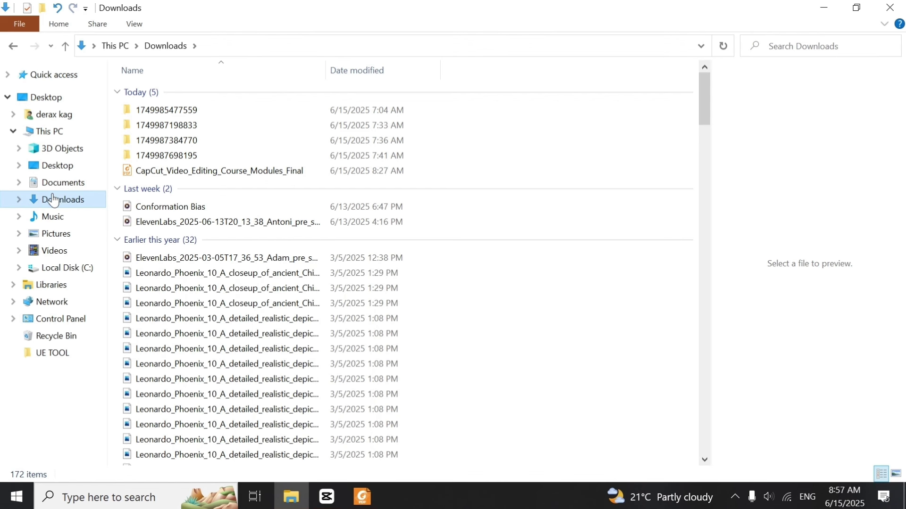
left_click(240, 304)
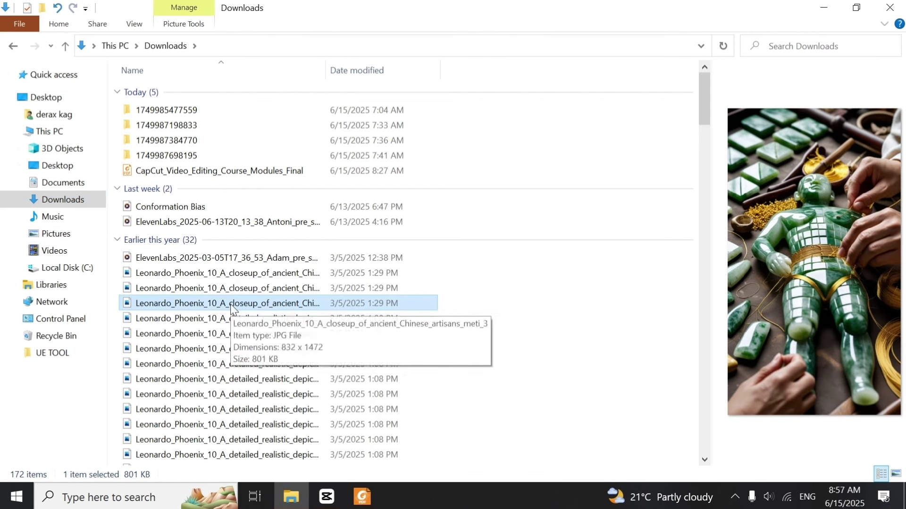
left_click_drag(230, 304, 157, 391)
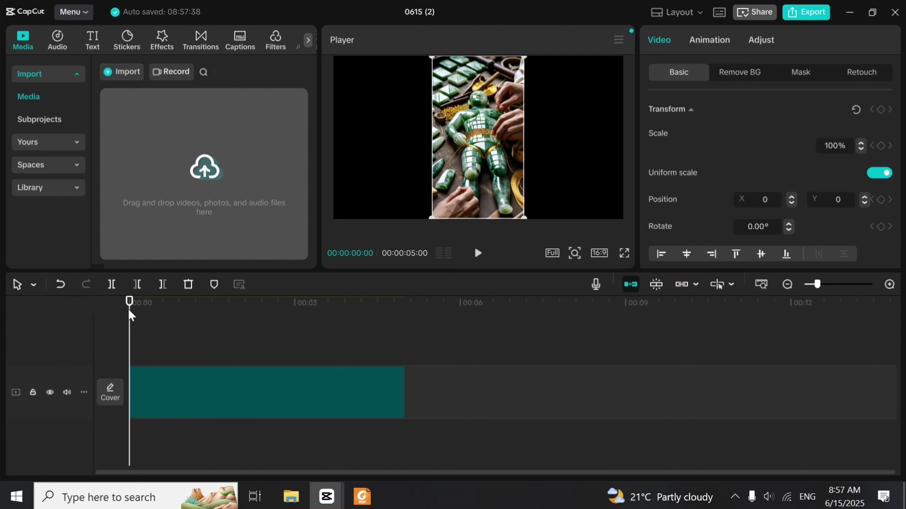
left_click_drag(129, 317, 180, 314)
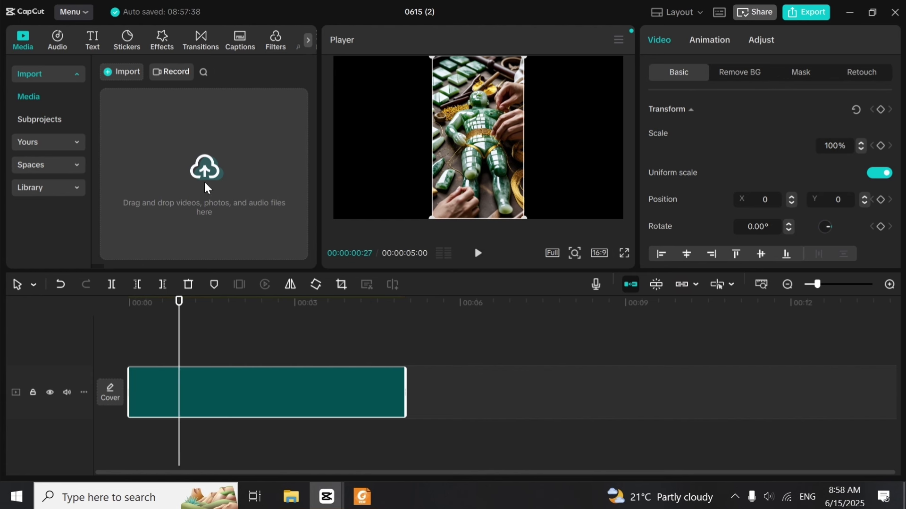
Import the image Leonardo_Phoenix_10_A_detailed_realistic_depiction_of_an_ancie_0.jpg from the Downloads folder into the project media
left_click(203, 177)
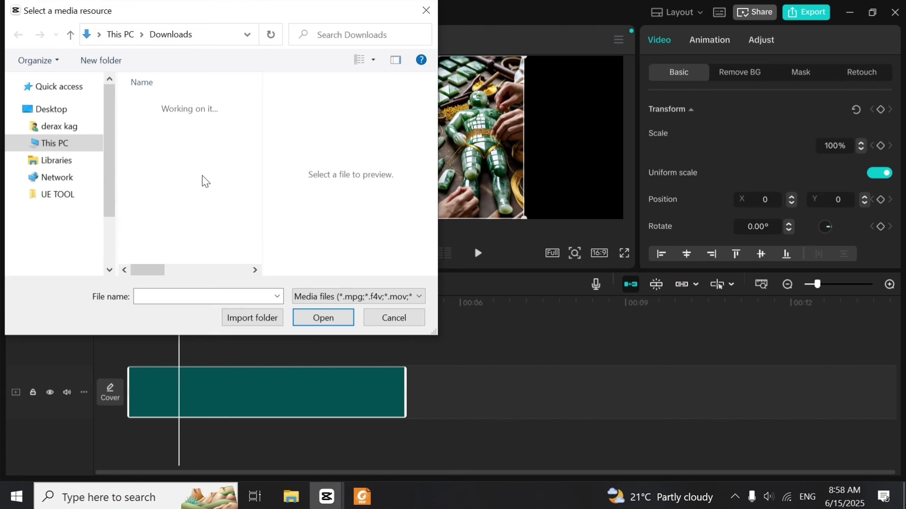
left_click(70, 191)
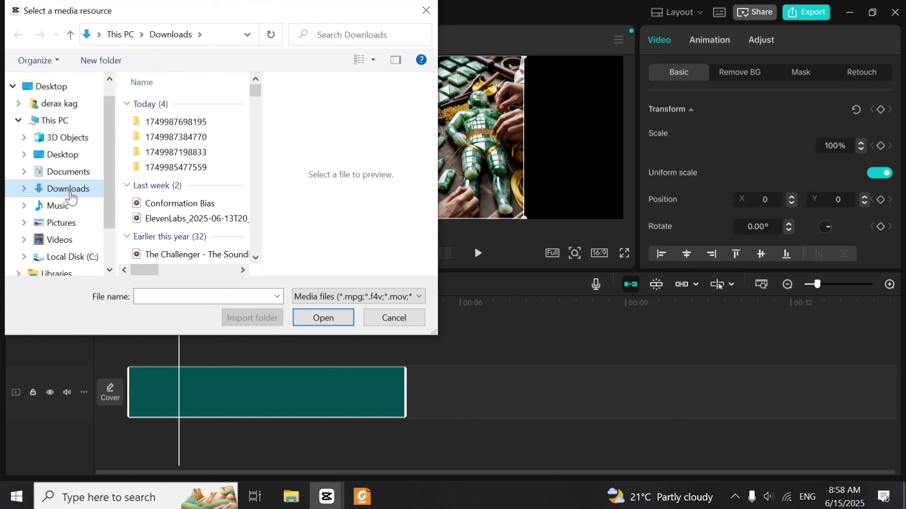
scroll(109, 163, "down", 2)
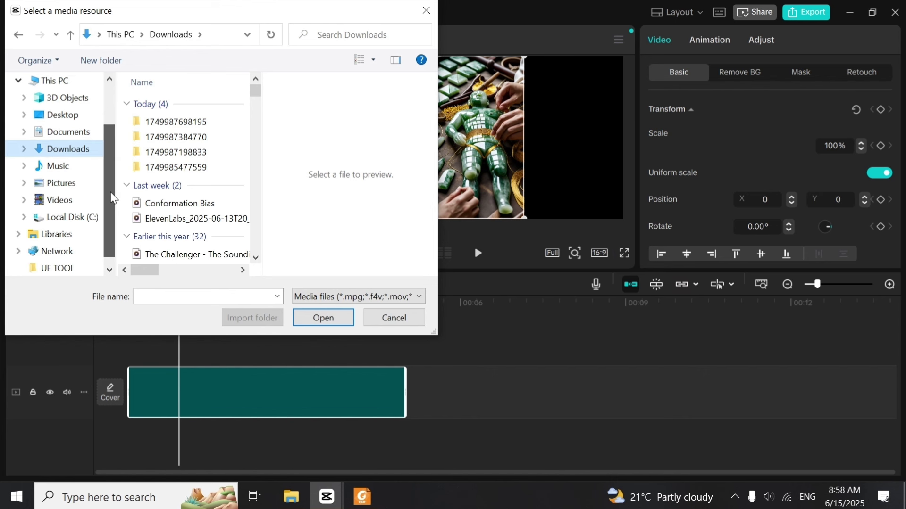
scroll(95, 163, "up", 1)
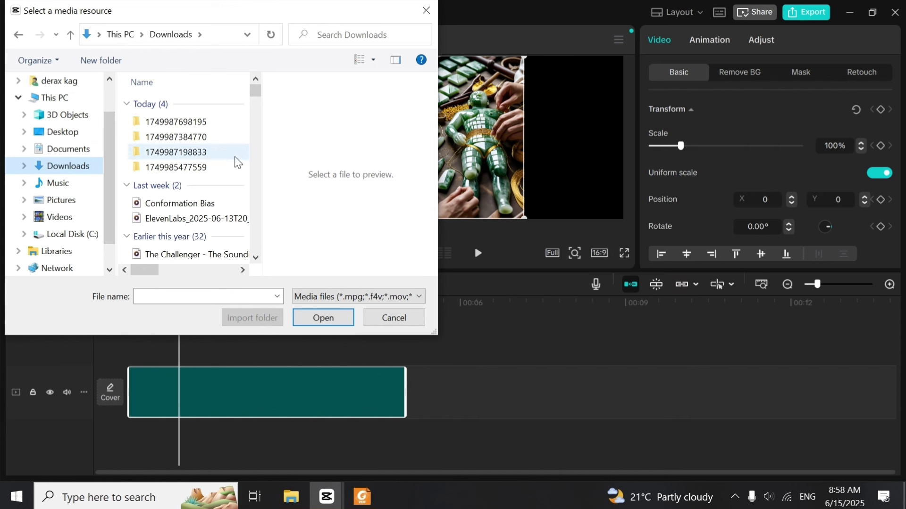
left_click_drag(254, 91, 255, 106)
left_click(182, 184)
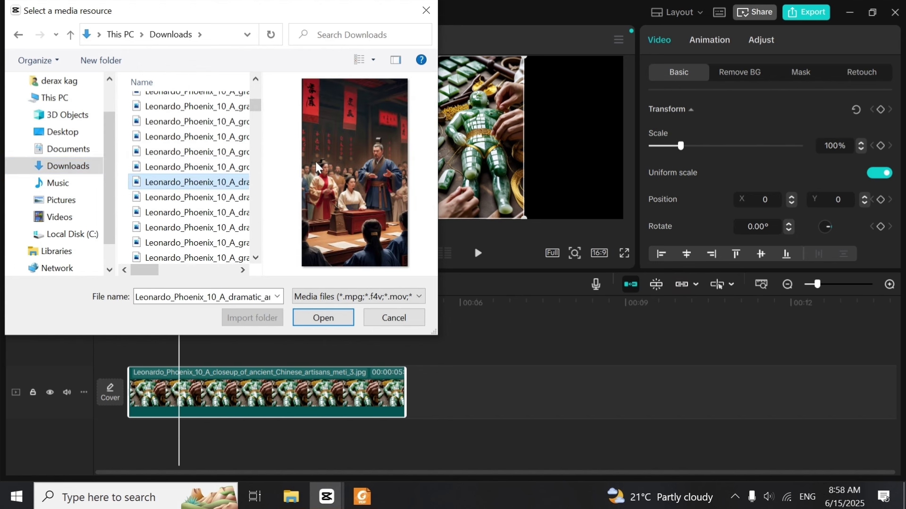
left_click(184, 228)
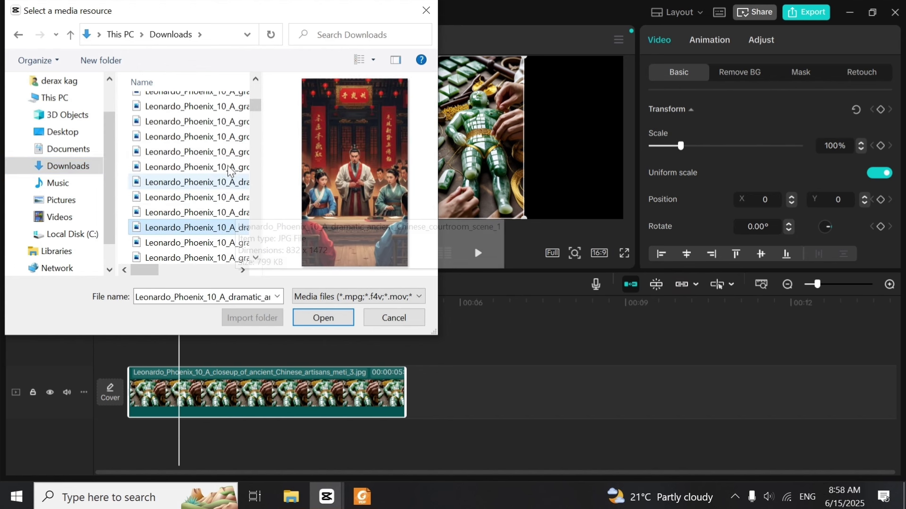
mouse_move(256, 109)
left_mouse_down()
mouse_move(257, 139)
mouse_move(254, 115)
left_mouse_up()
left_click(193, 143)
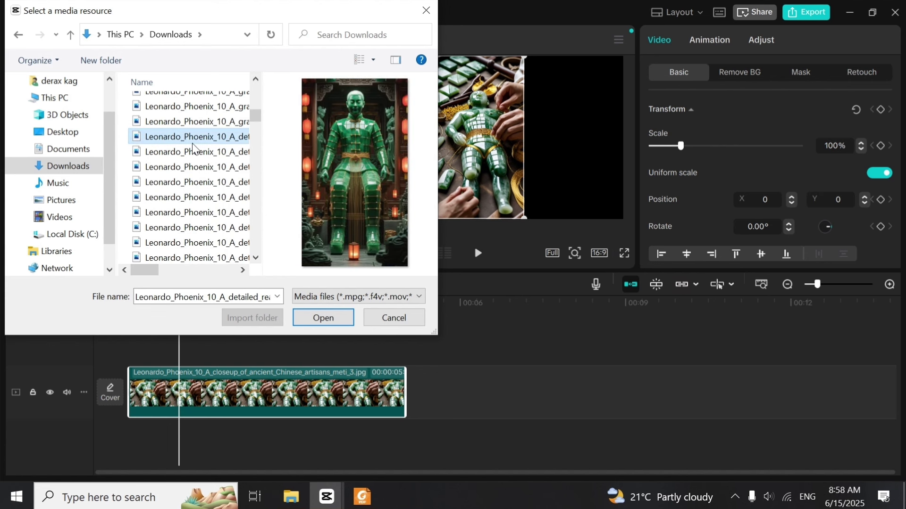
left_click(323, 321)
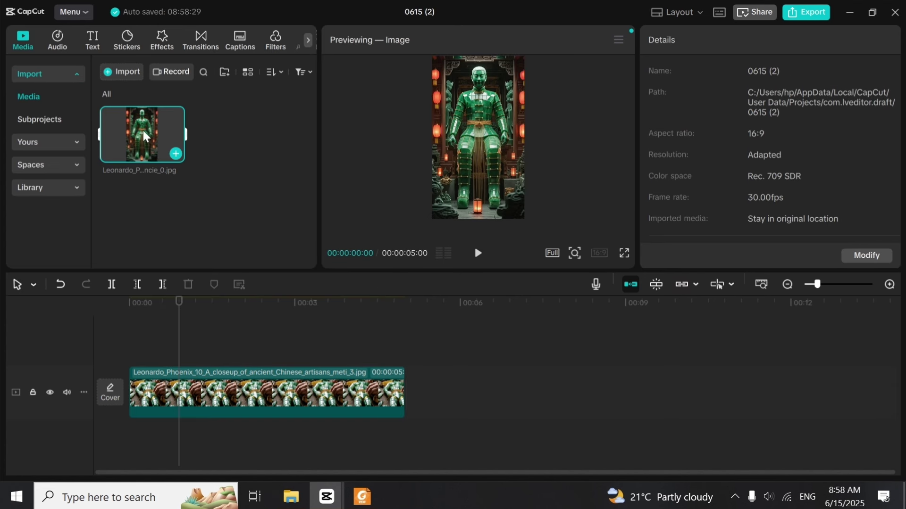
Add the imported image of the seated jade figure to the timeline, directly after the first clip on the main track
left_click_drag(133, 126, 139, 336)
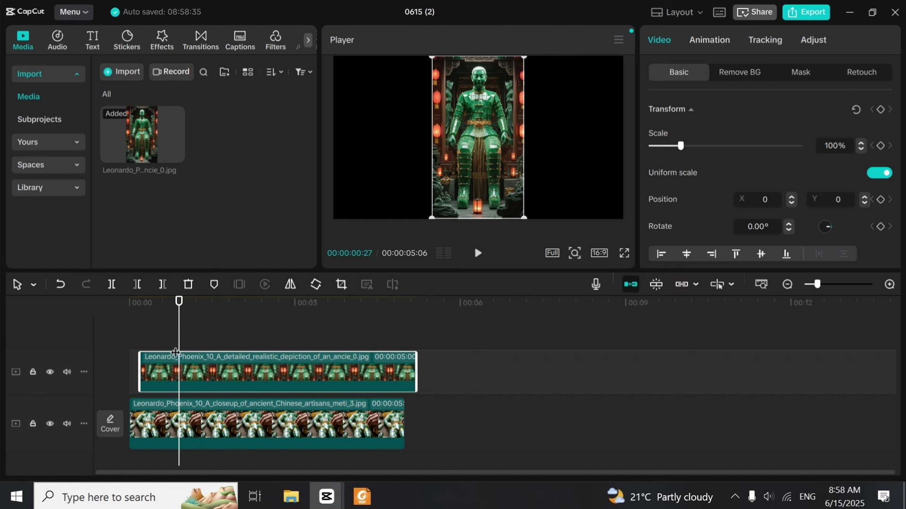
left_click_drag(313, 372, 603, 415)
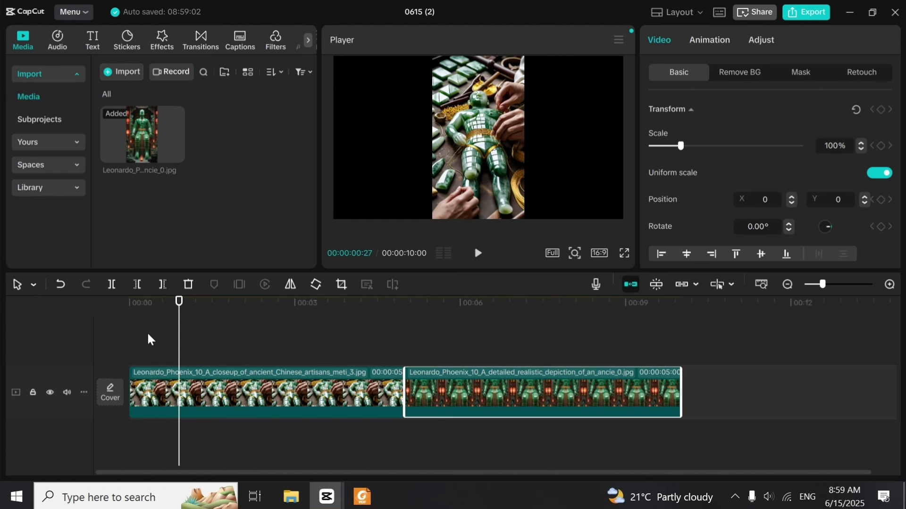
Split the first image clip on the main track at 00:00:00:28
left_click(130, 334)
left_click(245, 394)
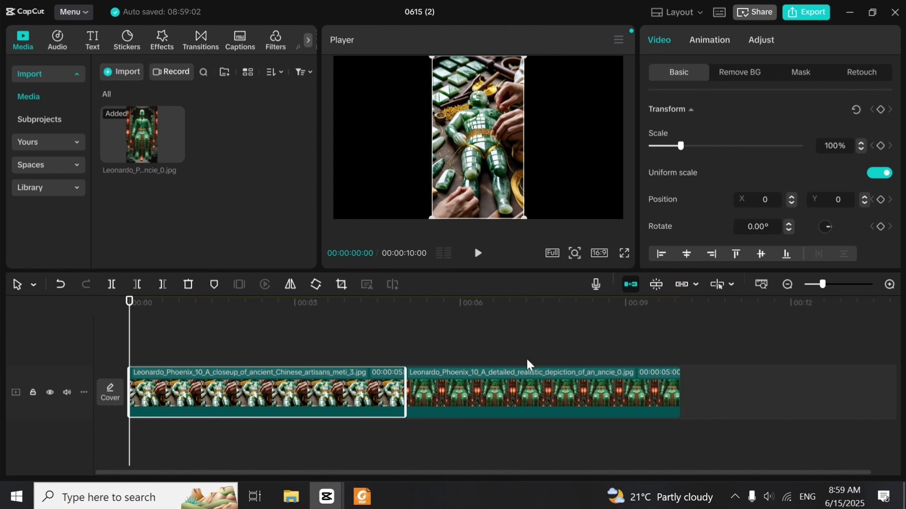
left_click(464, 377)
left_click_drag(129, 342, 181, 350)
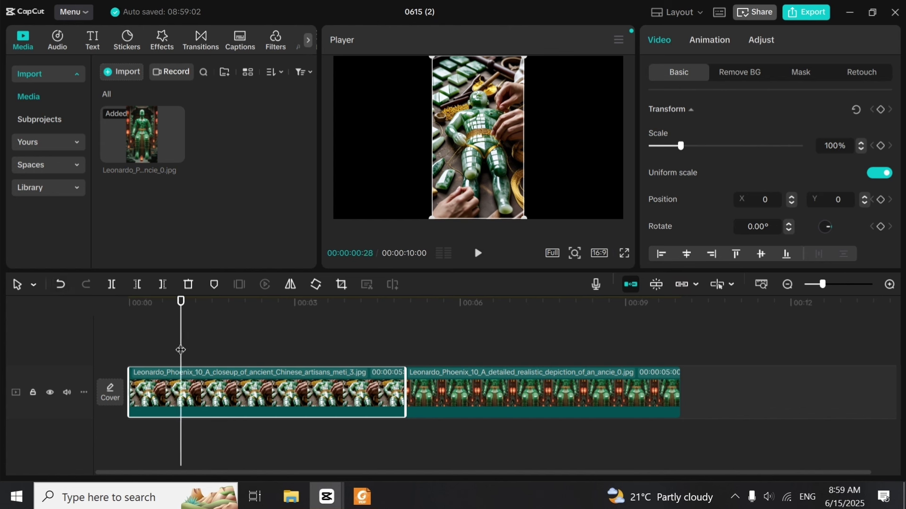
left_click(111, 284)
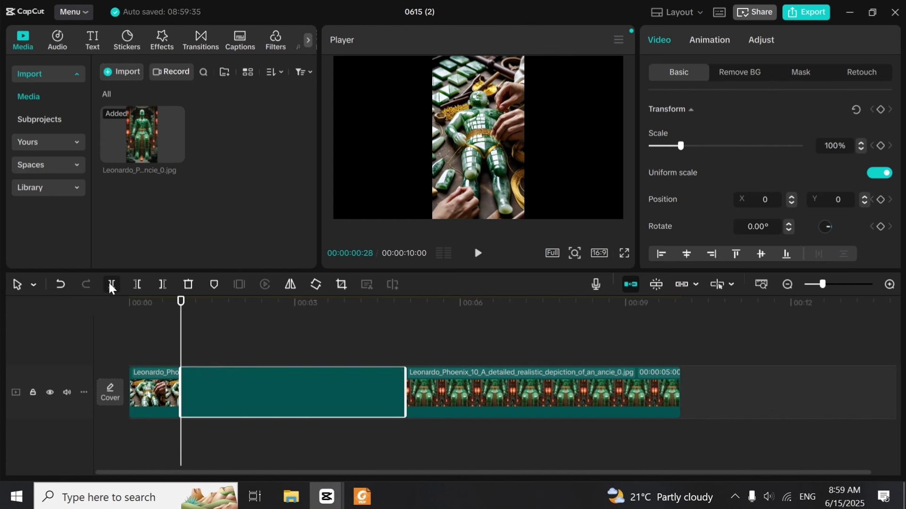
Delete the short first segment before the split and return the playhead to the start of the timeline
left_click(166, 395)
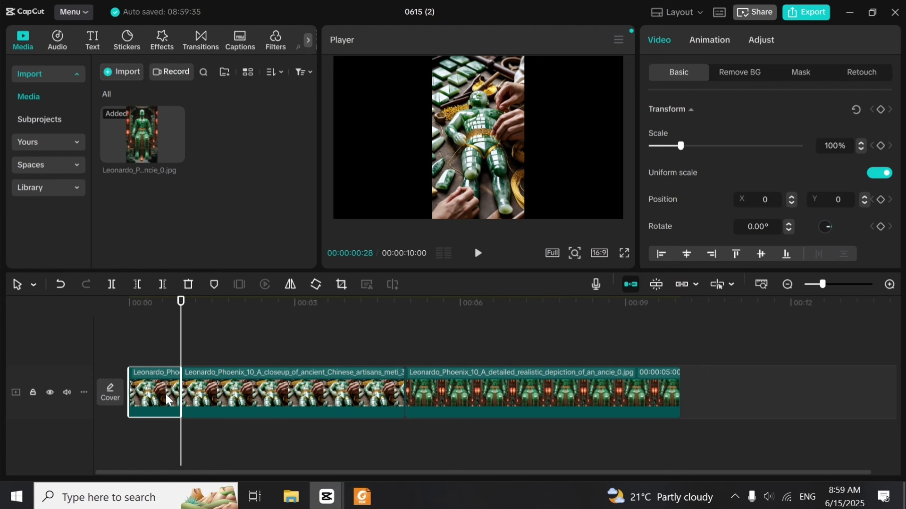
key("Delete")
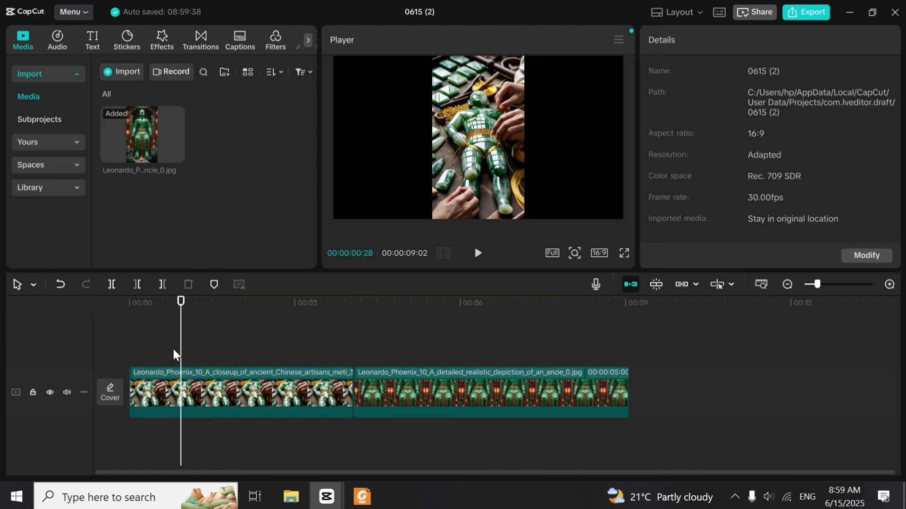
left_click_drag(181, 354, 129, 361)
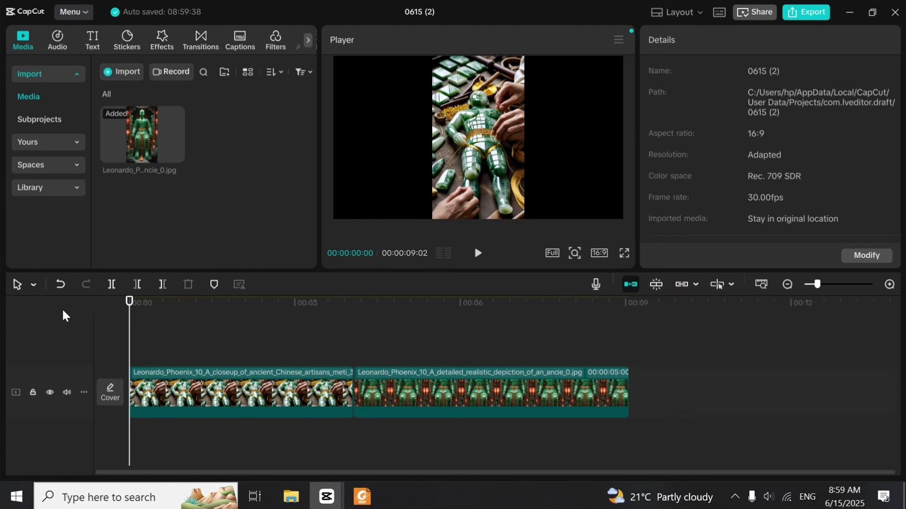
Undo and redo the deletion of the short first segment twice, ending on the redo
left_click(59, 284)
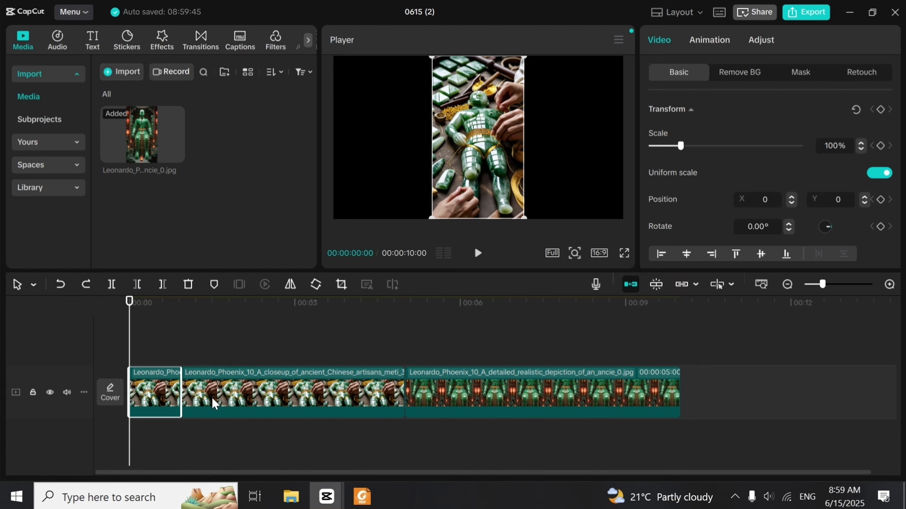
left_click(204, 382)
left_click(81, 286)
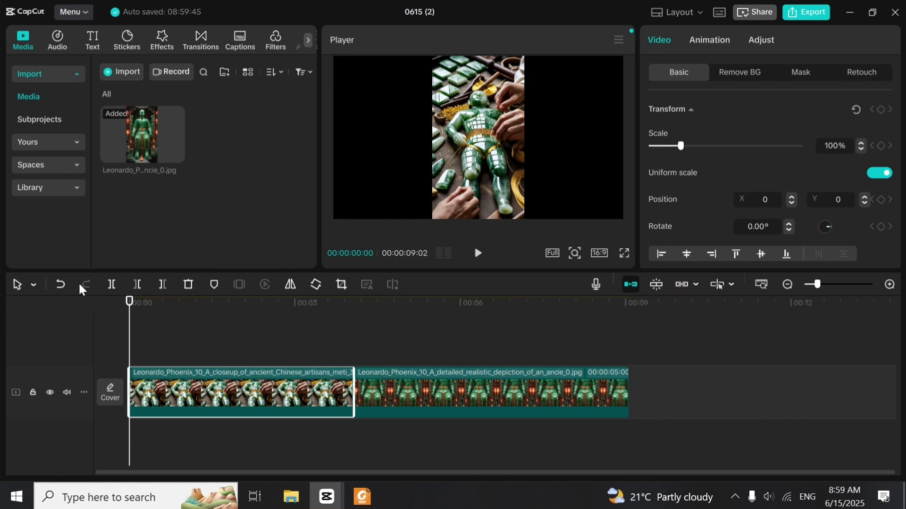
left_click(61, 289)
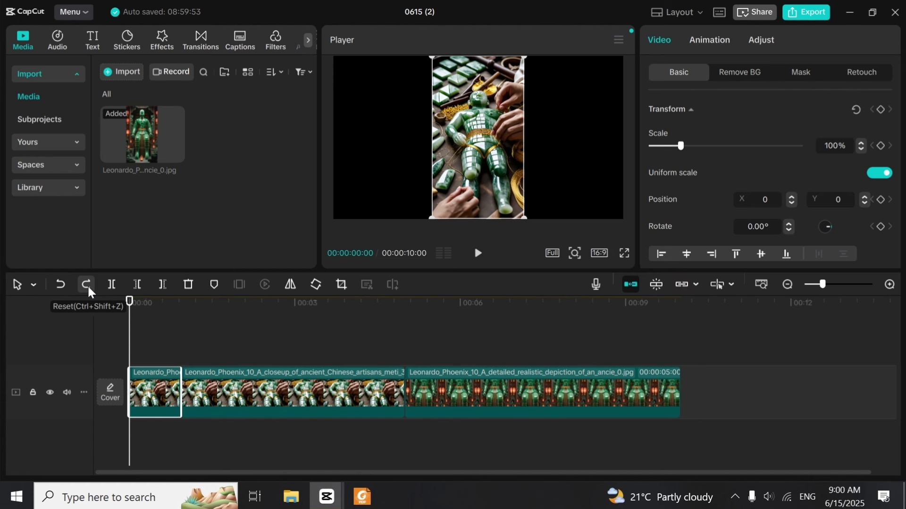
left_click(87, 284)
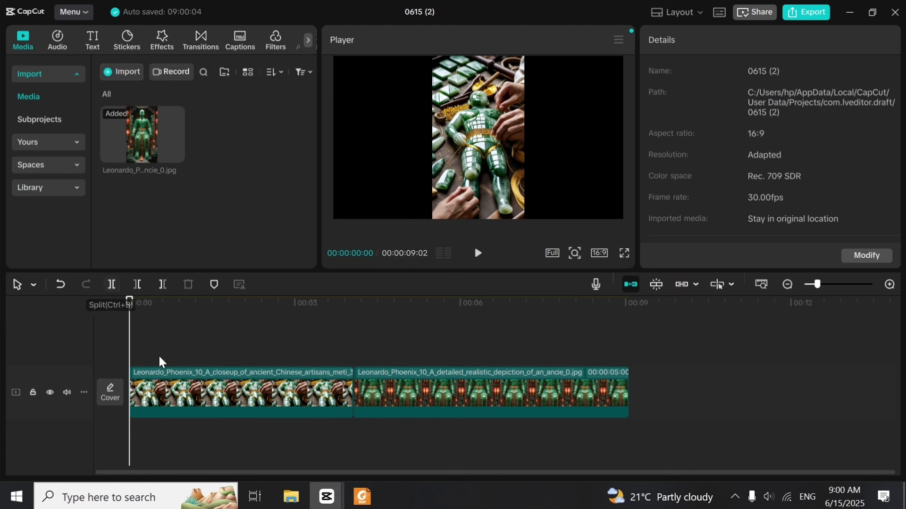
Split the close-up artisans clip at 00:00:02:10 and try Delete left at that position
left_click_drag(130, 361, 259, 329)
left_click(248, 383)
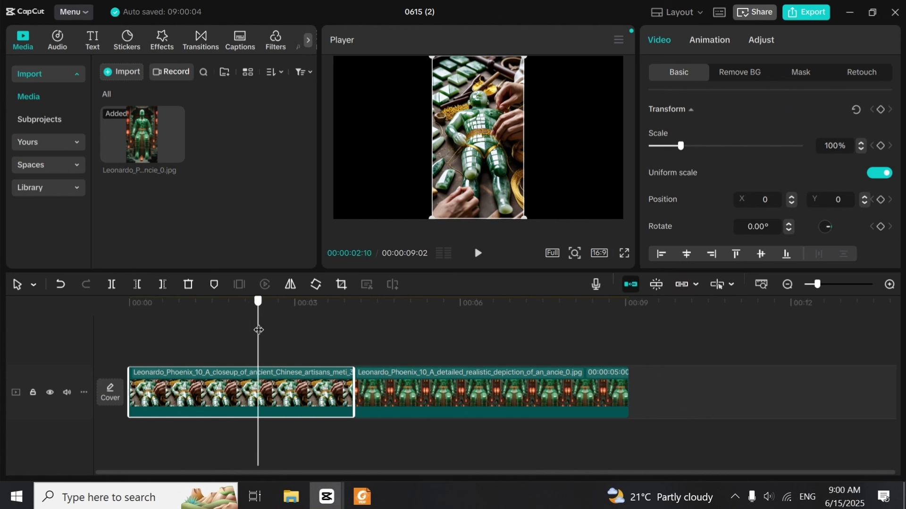
left_click(113, 287)
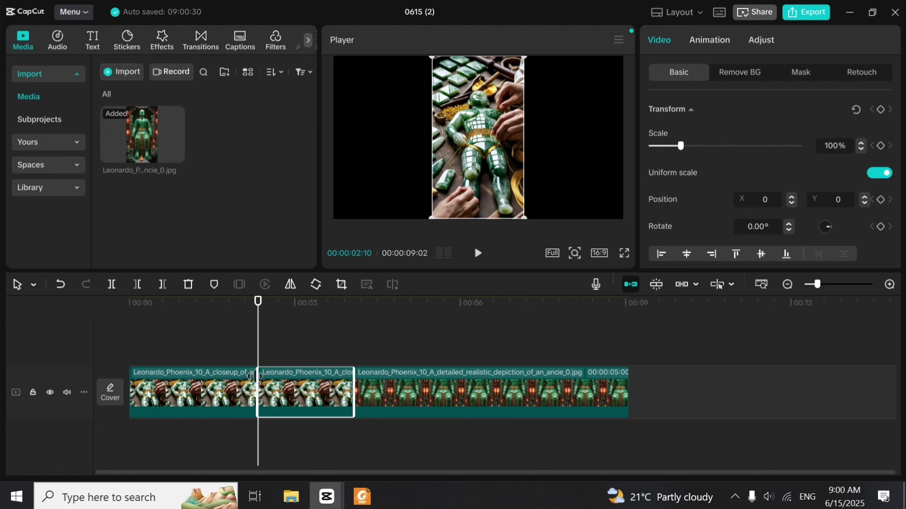
left_click(137, 286)
Cut away everything after 00:00:04:20 with Delete right and undo that trim
left_click_drag(257, 332, 387, 355)
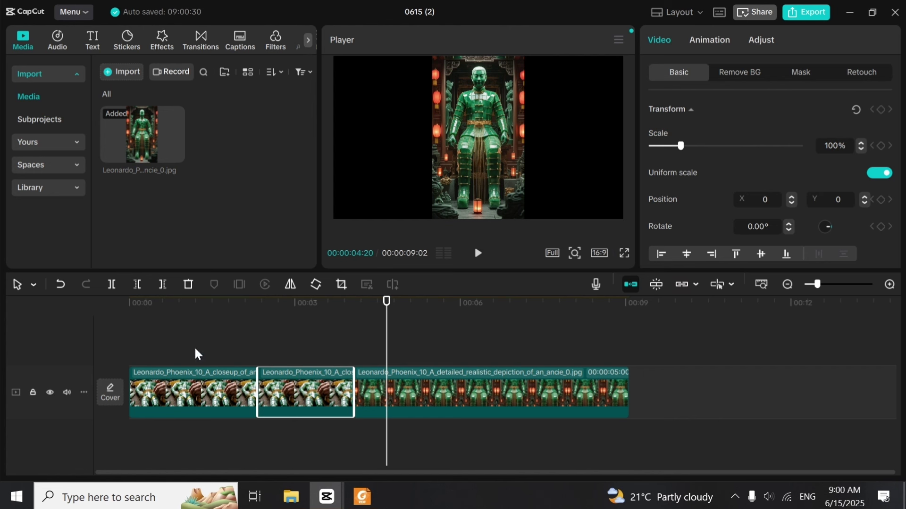
left_click(247, 390)
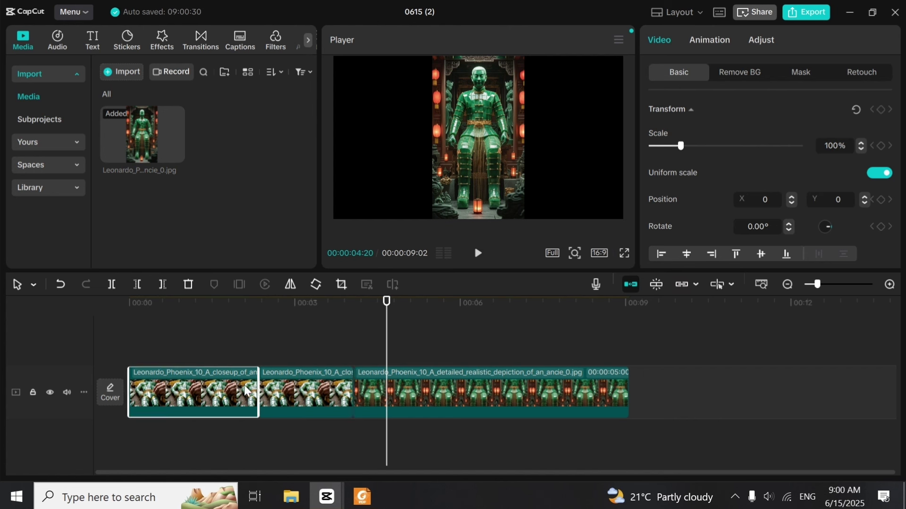
left_click(163, 285)
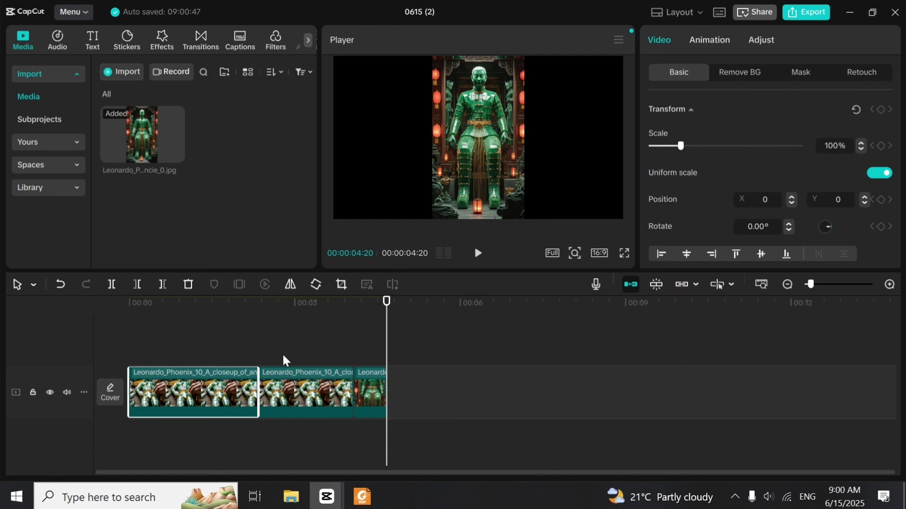
left_click(59, 285)
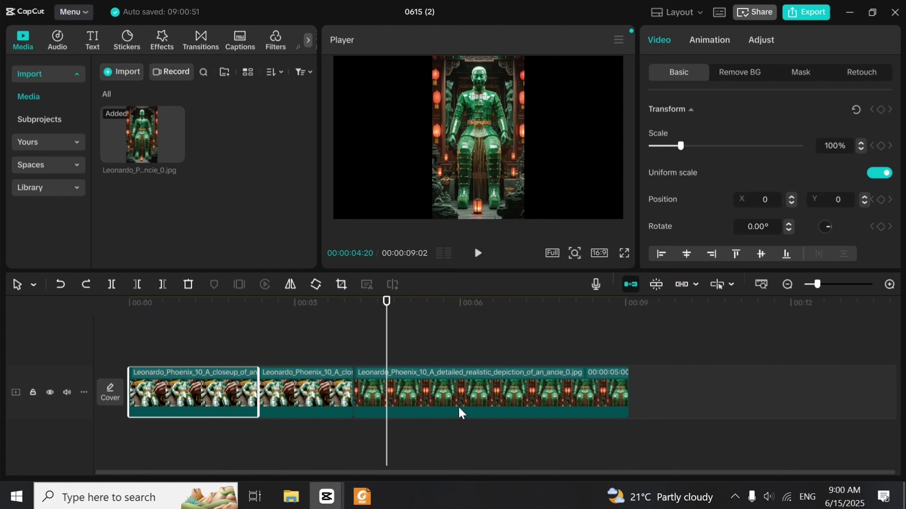
Split the seated jade figure clip at 00:00:06:02
left_click(380, 344)
left_click(465, 395)
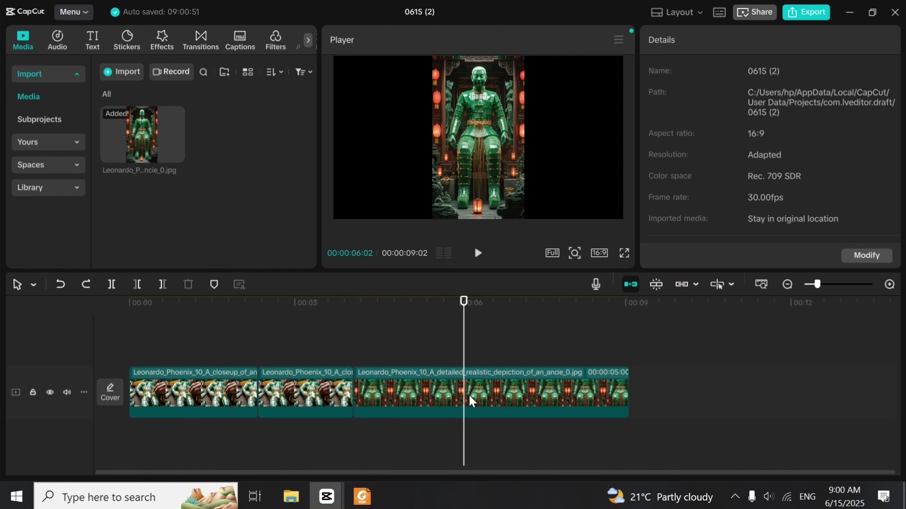
left_click(111, 285)
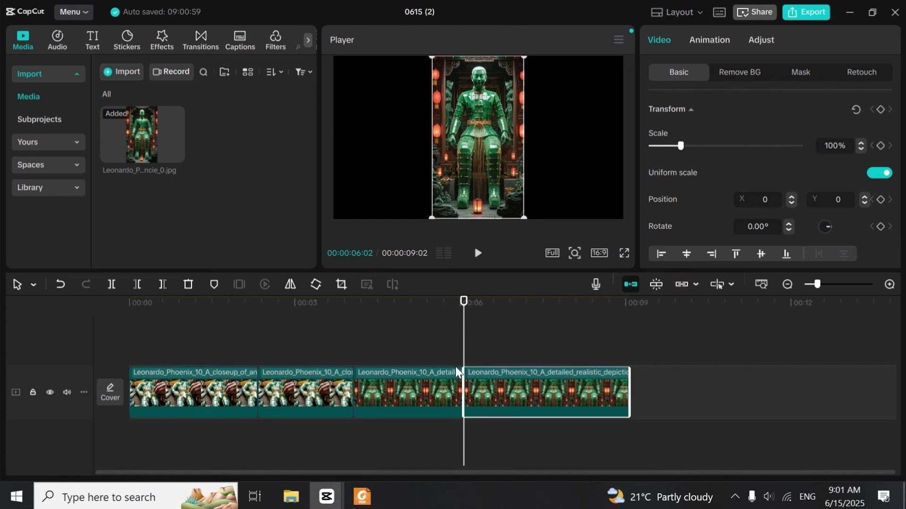
Try Delete right and Delete left on the segment after 00:00:06:02, and delete that whole segment
left_click(159, 285)
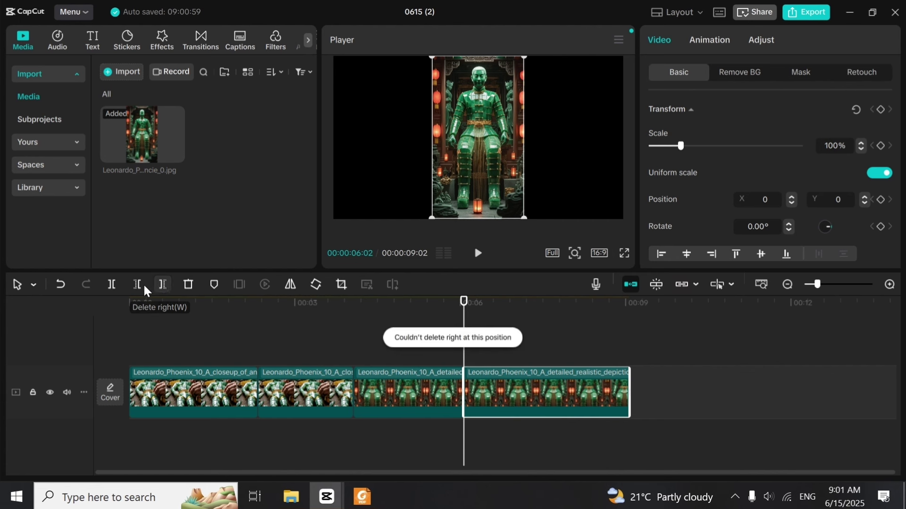
left_click(136, 285)
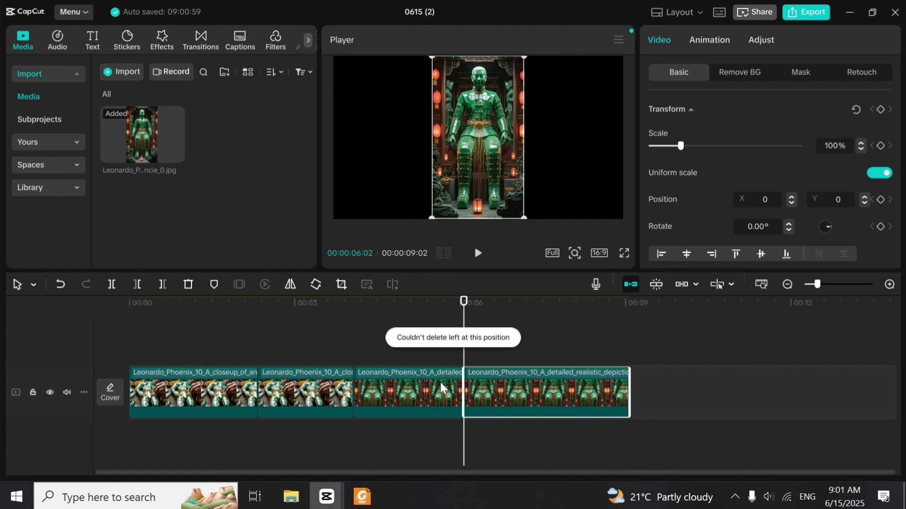
key("Delete")
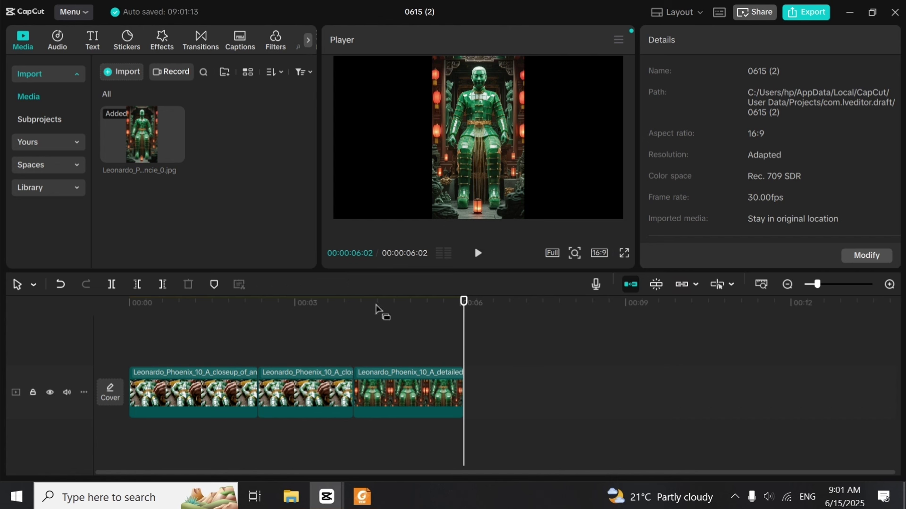
Split the second close-up artisans segment at 00:00:03:16 and select the short piece after the cut
left_click(399, 388)
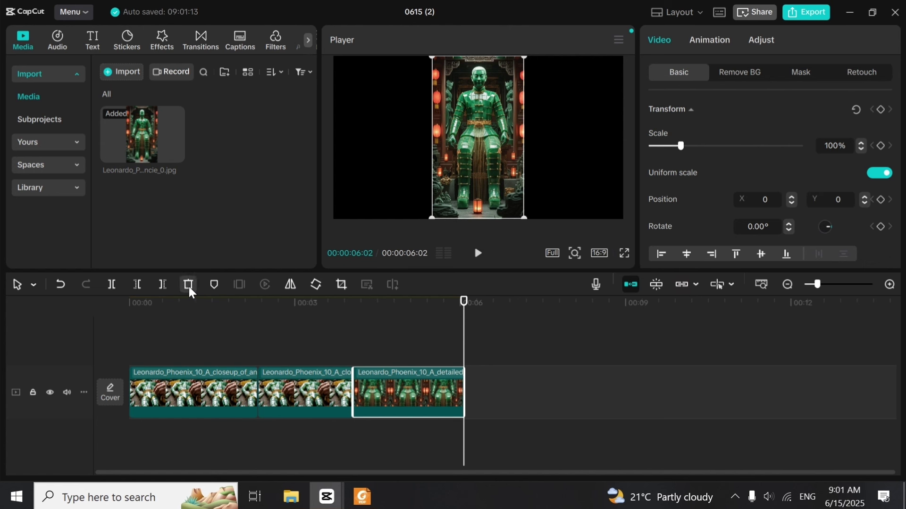
left_click_drag(463, 362, 324, 364)
left_click(333, 392)
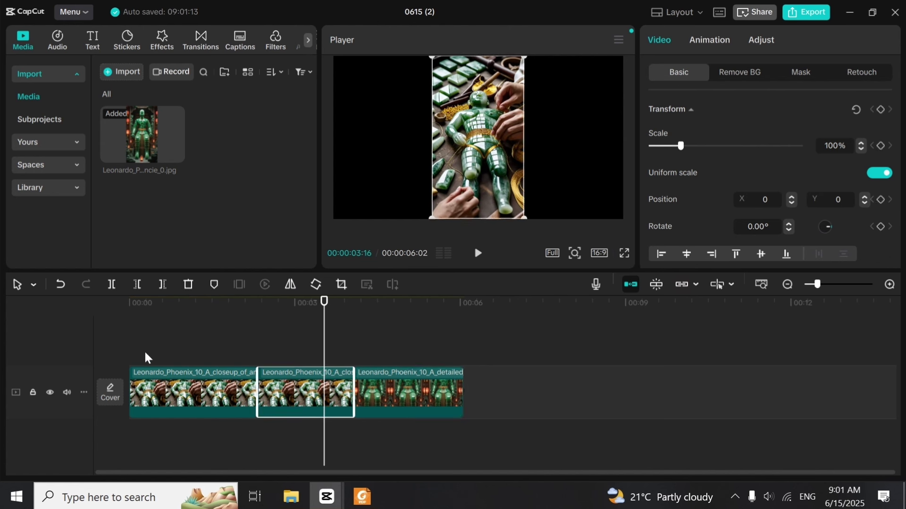
left_click(112, 285)
left_click(314, 393)
left_click(346, 396)
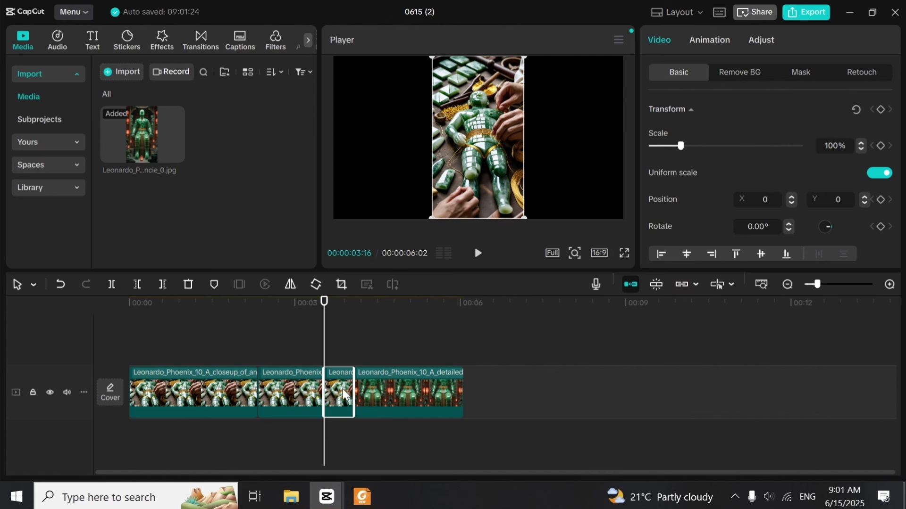
left_click(188, 285)
Select the second segment, place the playhead at 00:00:02:27, and mirror the image and back
left_click(272, 400)
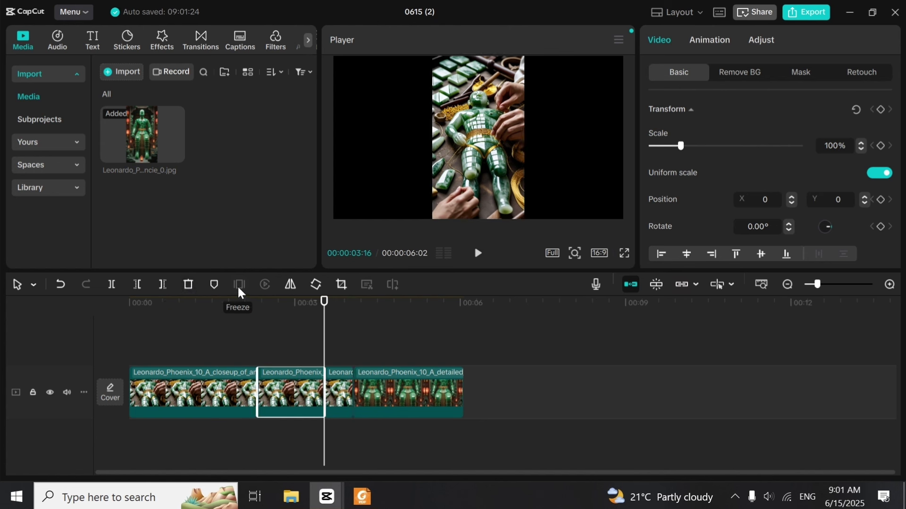
left_click_drag(325, 335, 290, 333)
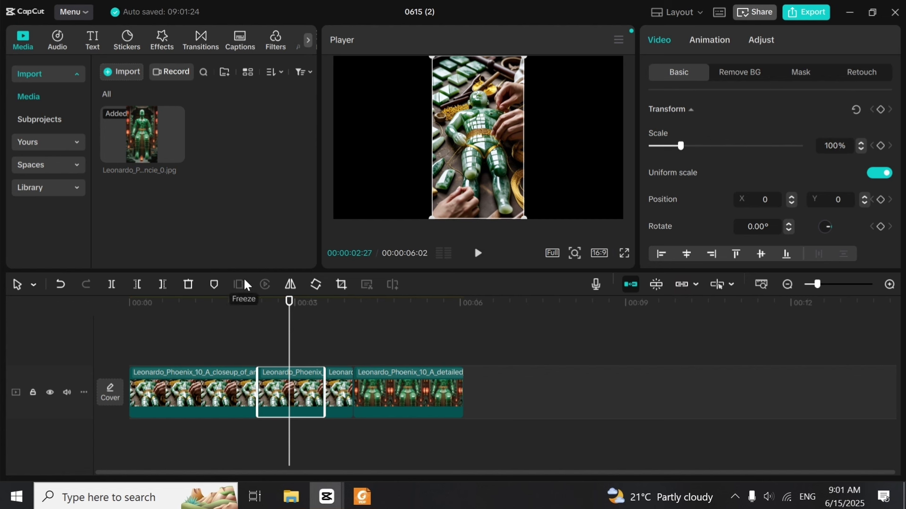
left_click(289, 287)
left_click(290, 286)
Set the project aspect ratio to 9:16 and mirror the second segment's image twice
left_click(600, 254)
left_click(646, 409)
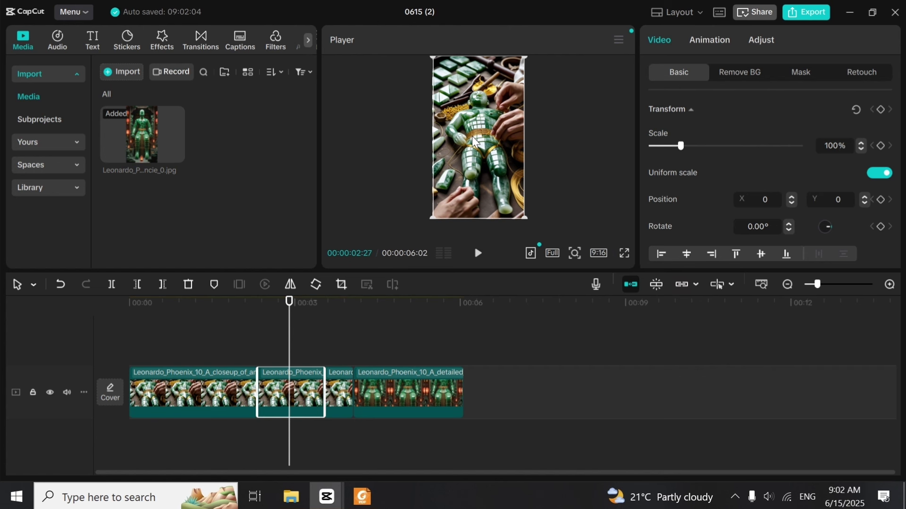
left_click(291, 285)
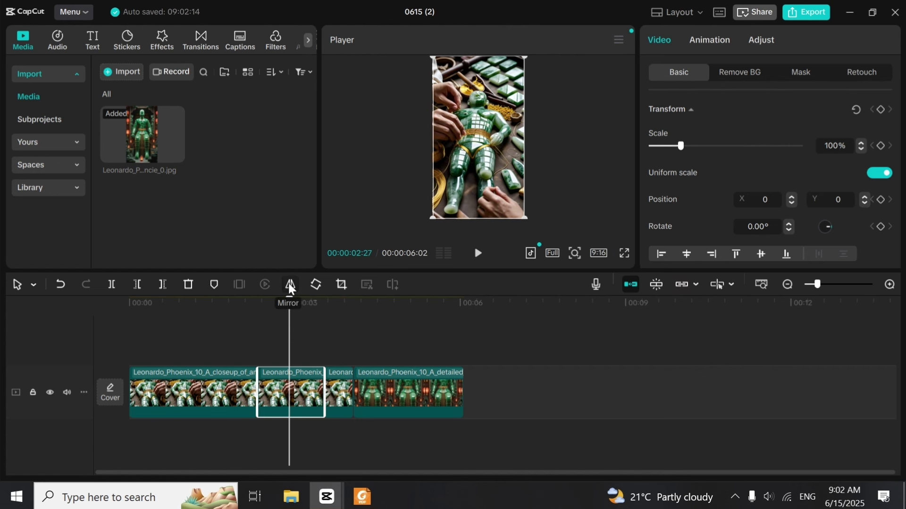
left_click(291, 286)
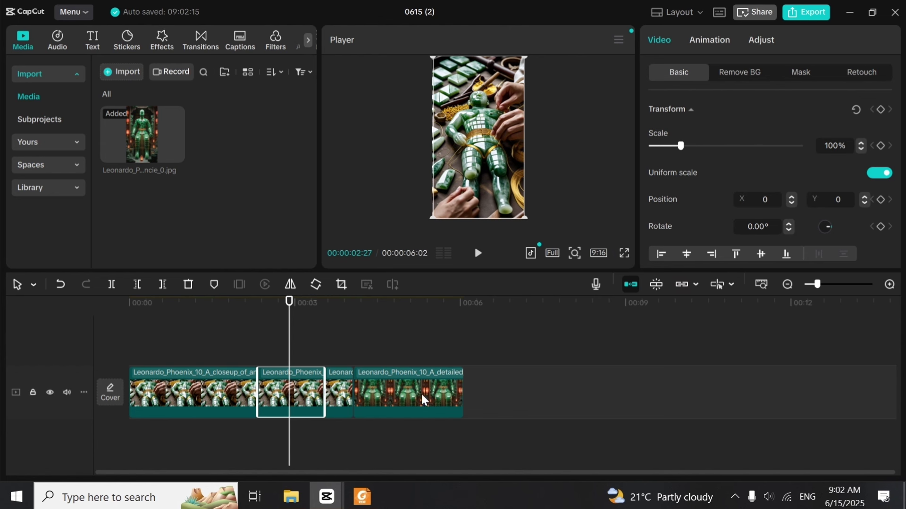
Return the playhead to the timeline start and scale the first segment's image to 84%
left_click_drag(290, 330, 91, 324)
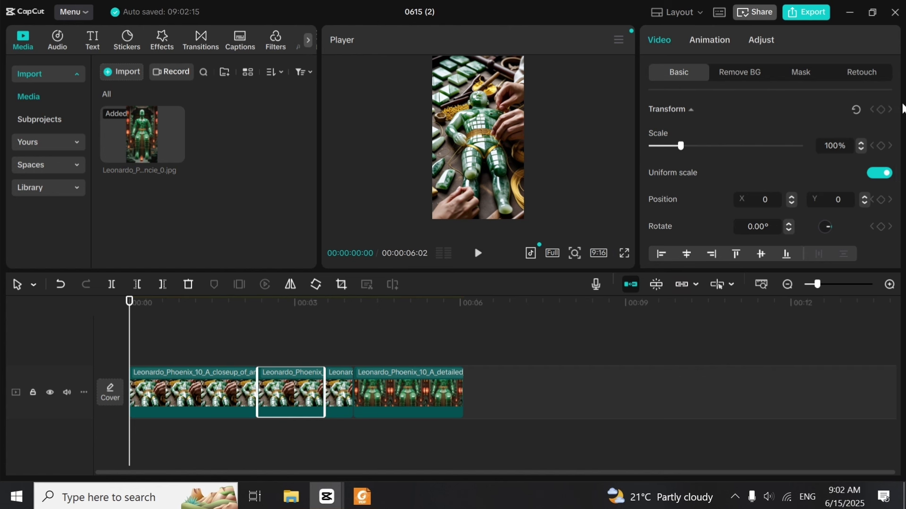
left_click(209, 392)
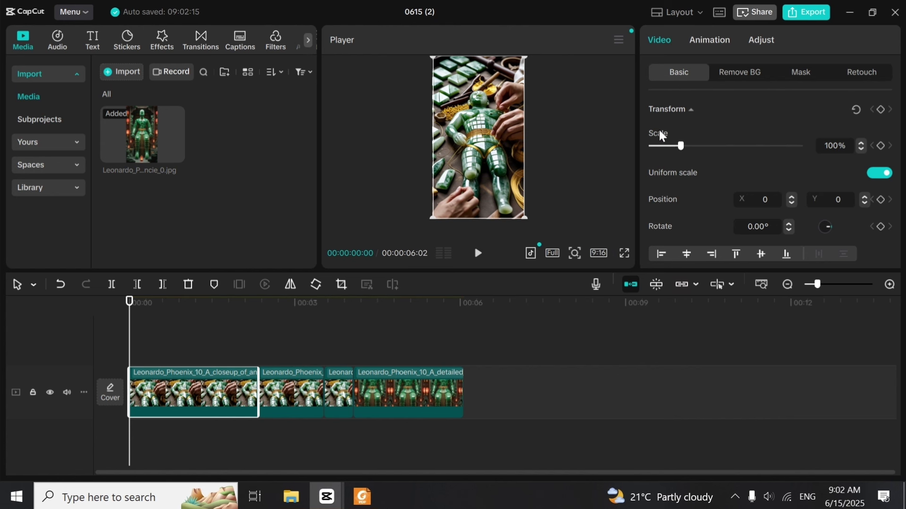
mouse_move(683, 149)
left_mouse_down()
mouse_move(764, 151)
mouse_move(646, 154)
mouse_move(681, 150)
mouse_move(716, 161)
mouse_move(650, 159)
mouse_move(700, 159)
mouse_move(683, 160)
left_mouse_up()
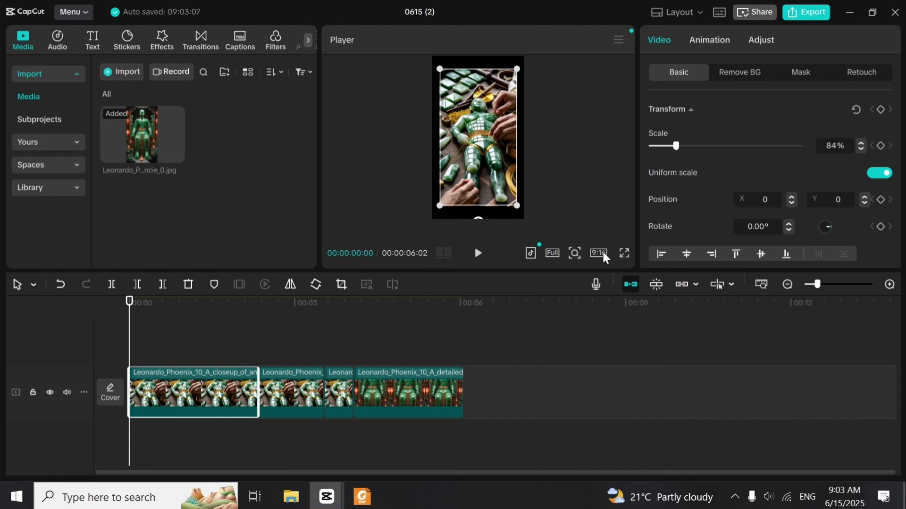
Set the project aspect ratio to 16:9 and enlarge the first segment's image to 227%, settling on 141%
left_click(599, 254)
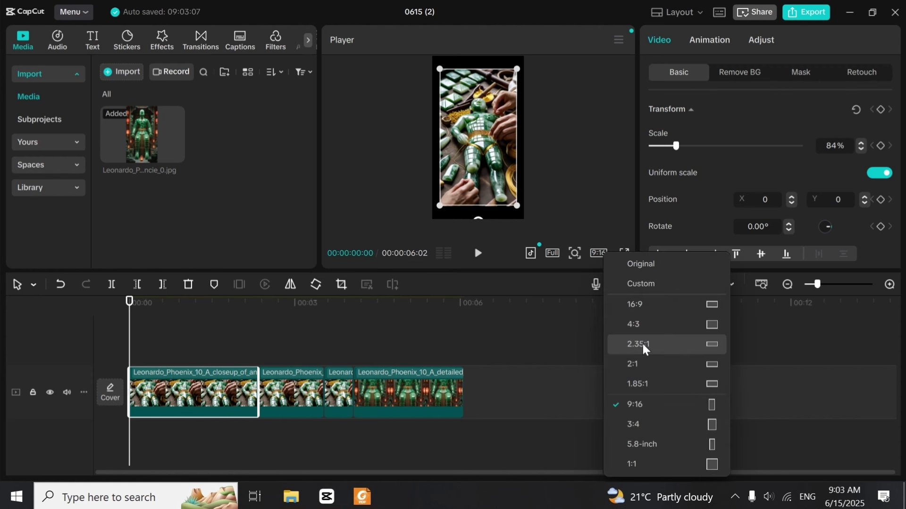
left_click(695, 299)
left_click_drag(676, 146, 718, 163)
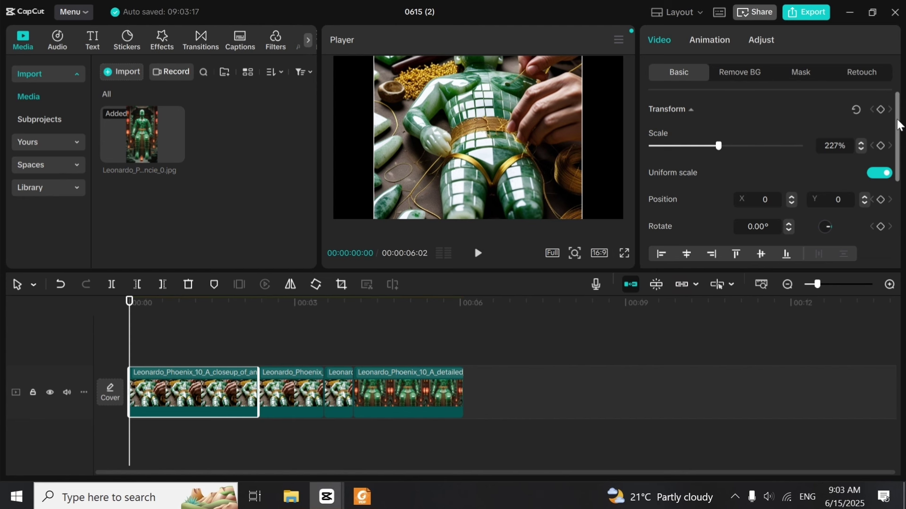
scroll(766, 118, "down", 2)
left_click_drag(718, 118, 693, 126)
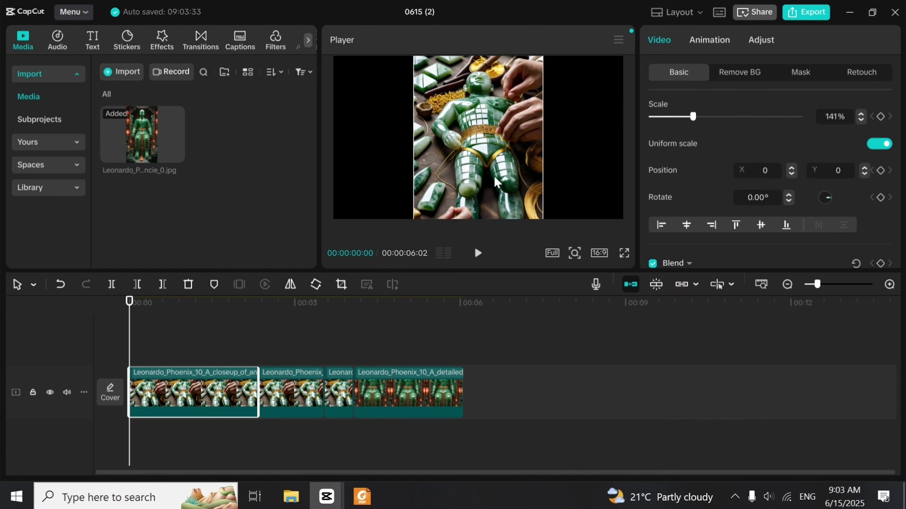
Reposition the first segment's image in the player, ending at about X -136, Y -333
left_click_drag(495, 178, 574, 166)
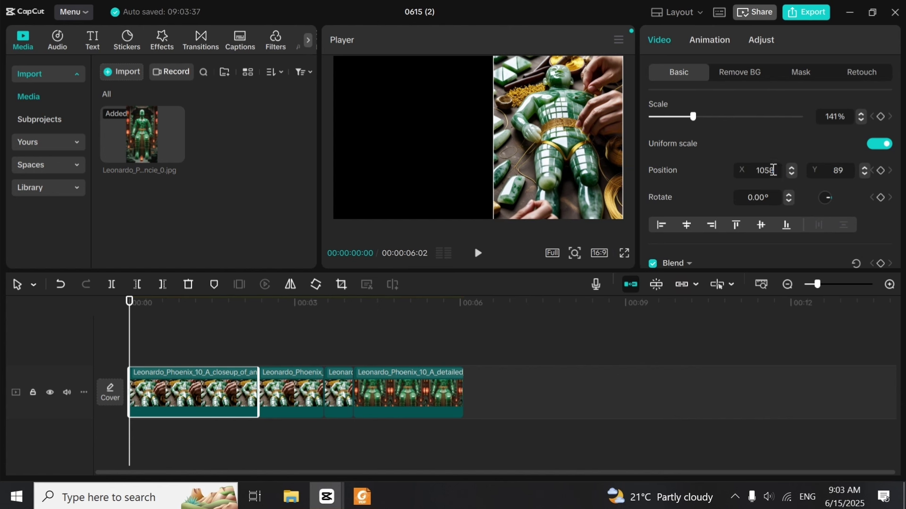
left_click_drag(570, 154, 495, 180)
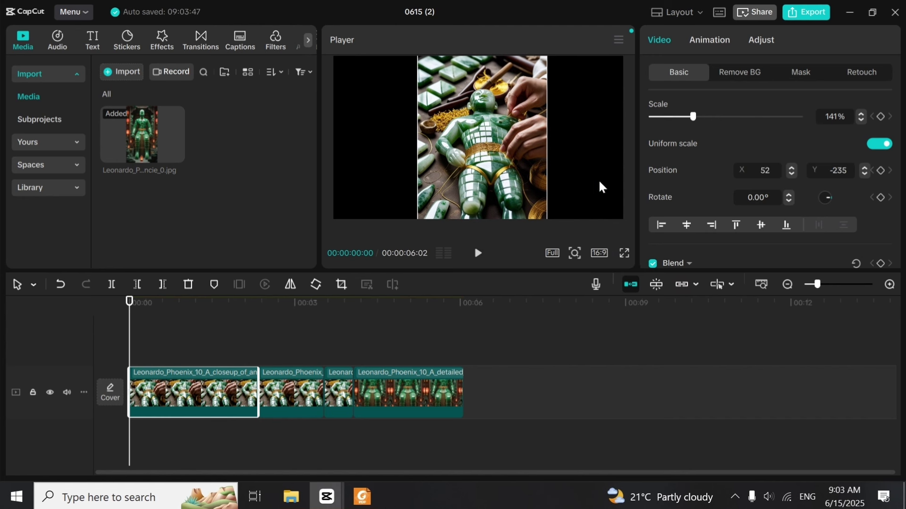
left_click_drag(506, 142, 493, 156)
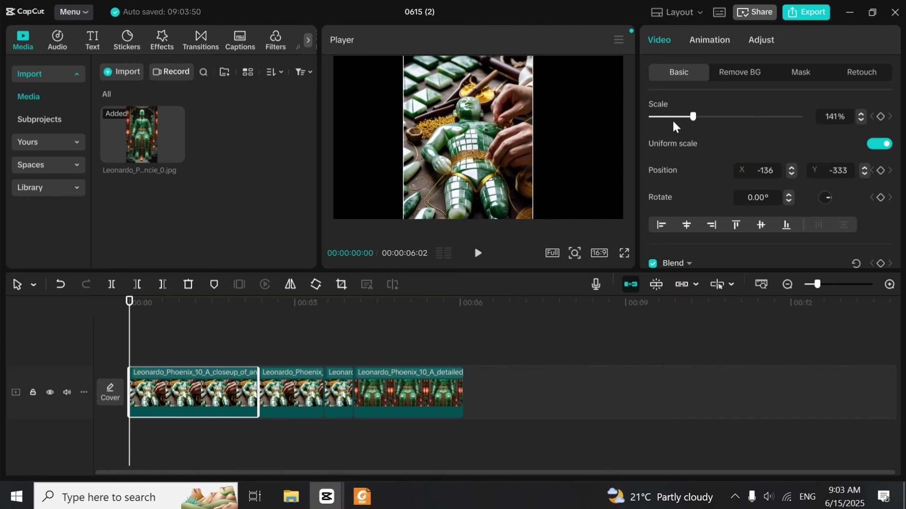
Scale the first segment's image to 78% and reposition it in the player at about X -107, Y 0
left_click_drag(689, 117, 675, 118)
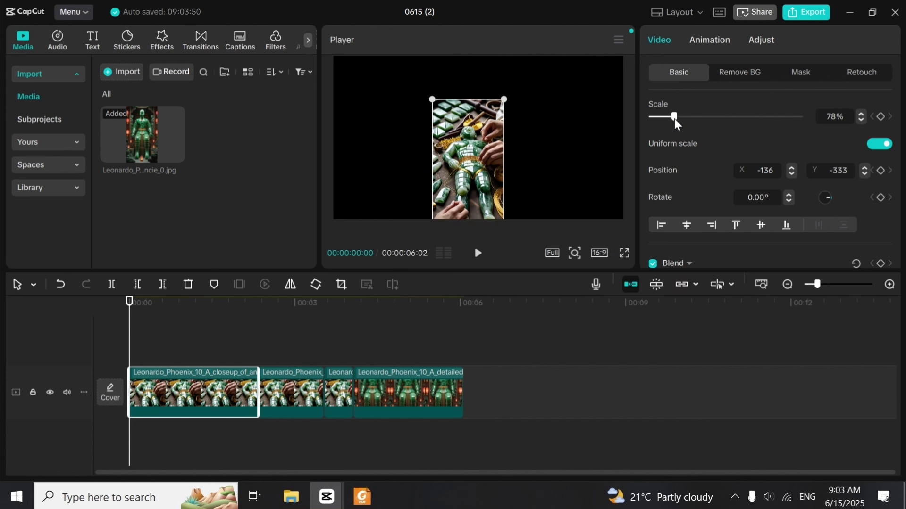
left_click_drag(453, 174, 455, 149)
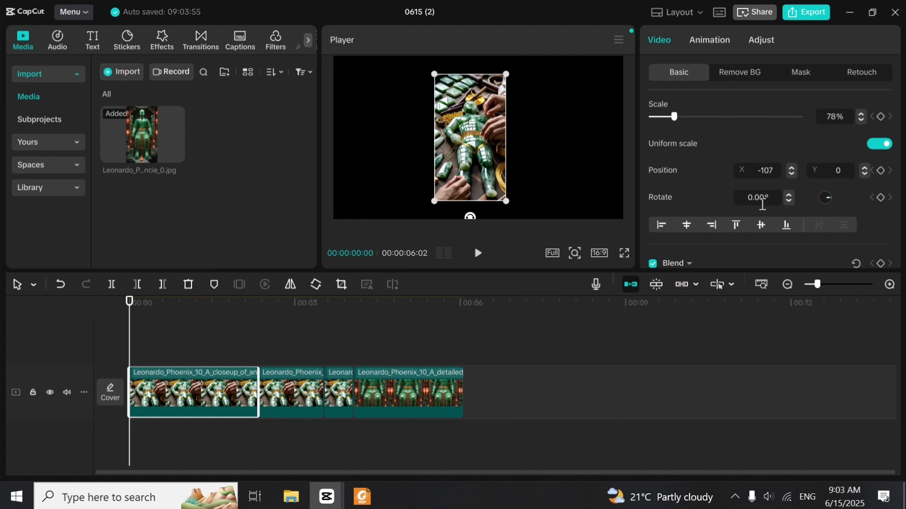
Rotate the first segment's image in small increments to 14.5°, and enter a rotation of 120°
left_click(788, 193)
left_click(787, 193)
left_click(787, 194)
left_click(787, 193)
left_click(786, 193)
left_click(786, 193)
left_click(786, 193)
left_click(737, 198)
double_click(737, 198)
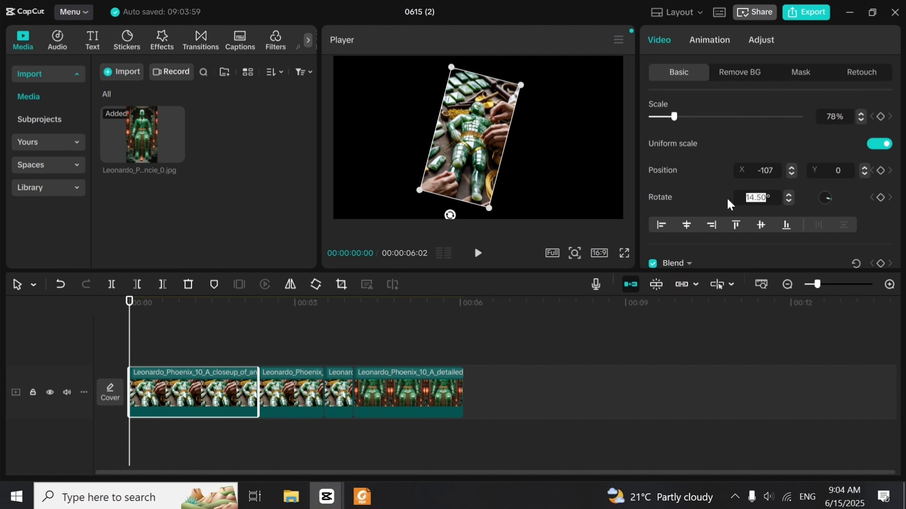
type("120")
key("Return")
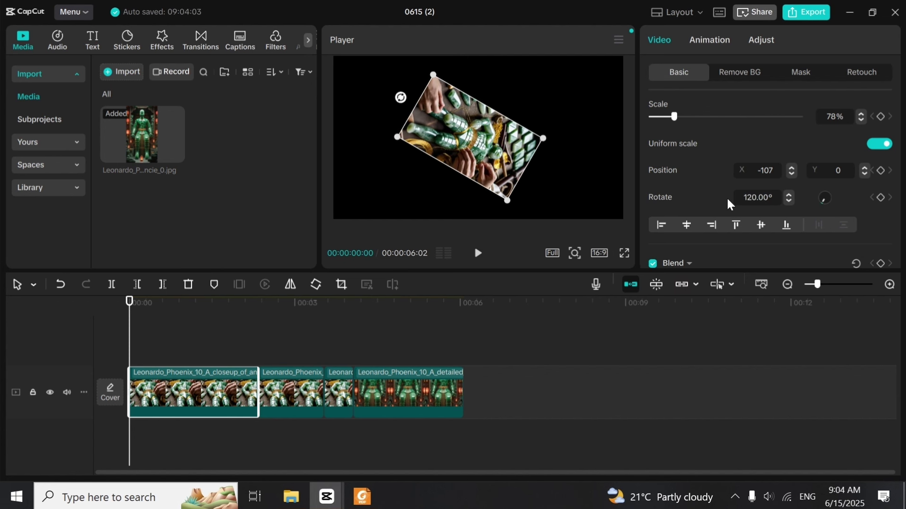
left_click(771, 197)
scroll(771, 197, "down", 2)
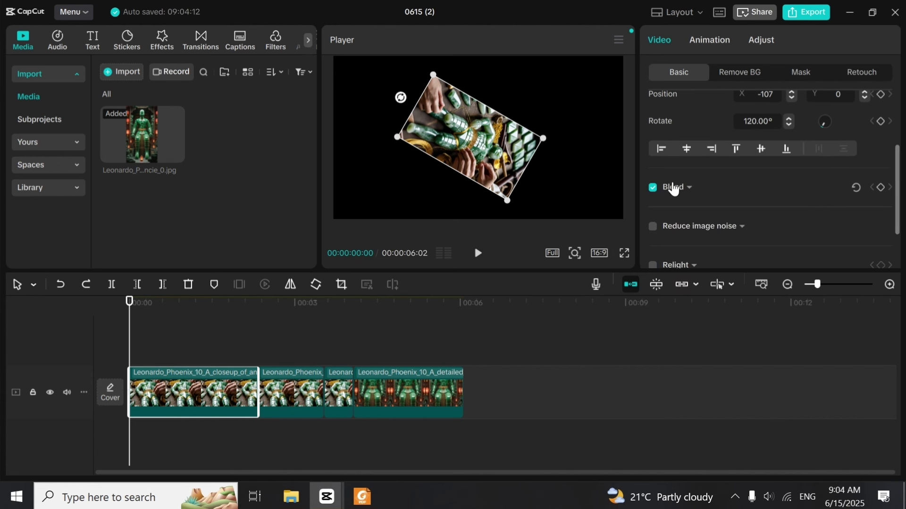
Undo the recent rotation changes on the first segment's image
left_click(60, 285)
left_click(62, 286)
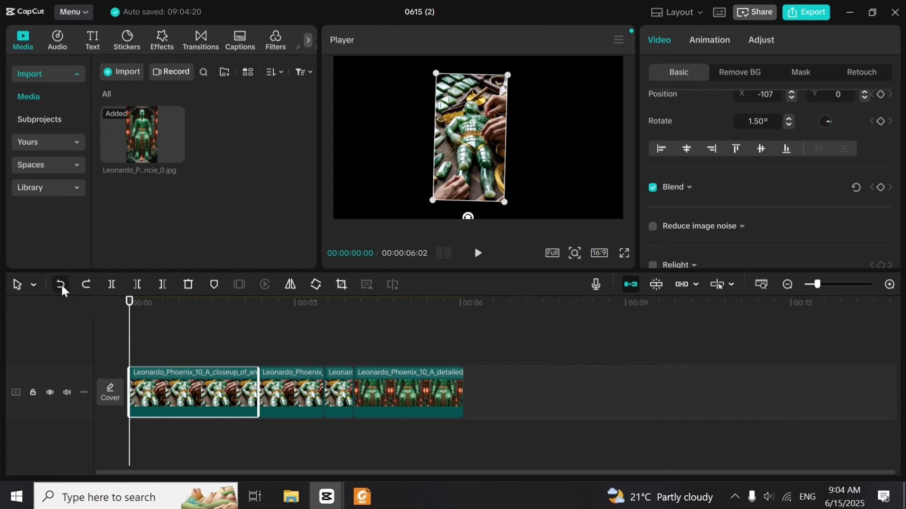
Expand the Blend settings and move the timeline's last clip onto a new upper track at the timeline start
left_click(691, 190)
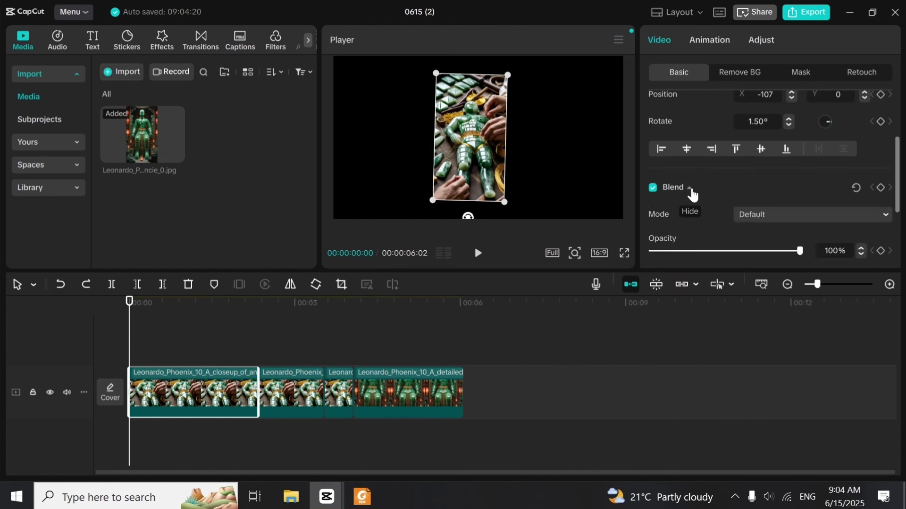
left_click_drag(897, 160, 897, 187)
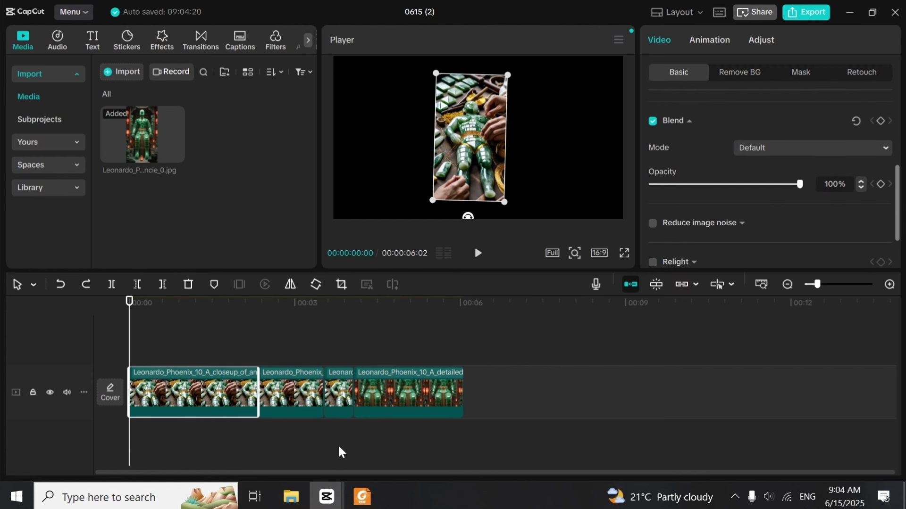
left_click(411, 389)
left_click_drag(410, 388, 179, 335)
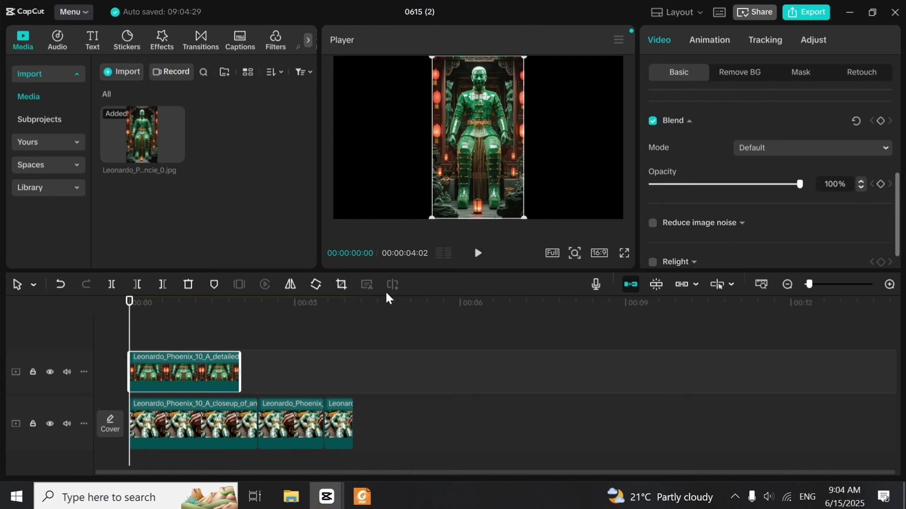
Compare the overlapping clips on both tracks, then vary the upper clip's opacity and return it to 100%
left_click(192, 439)
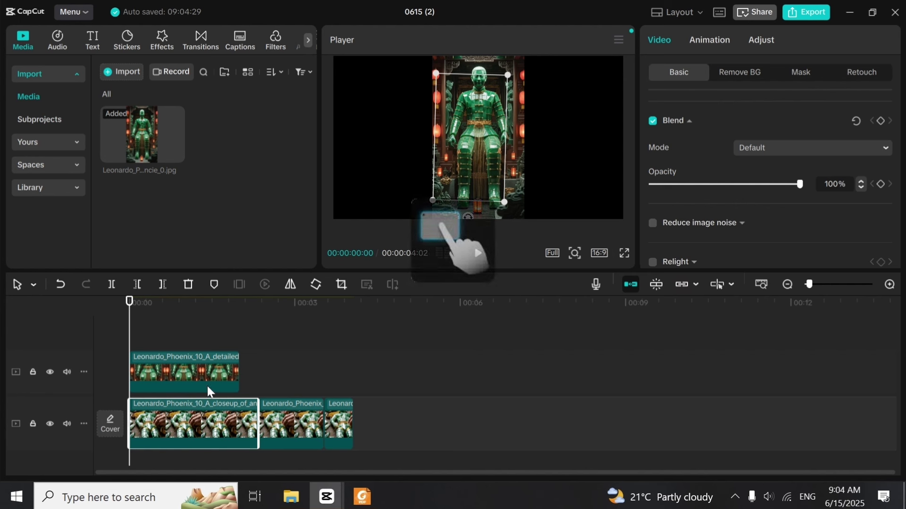
left_click(196, 372)
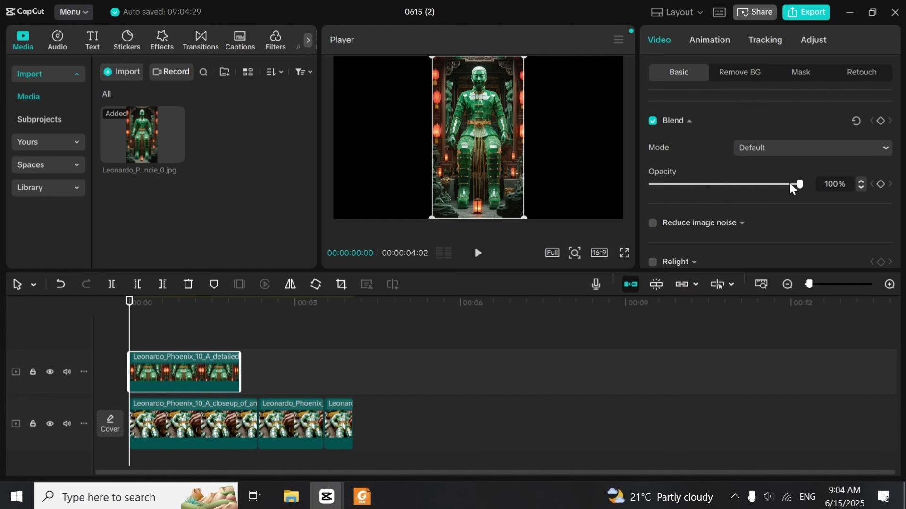
left_click(171, 421)
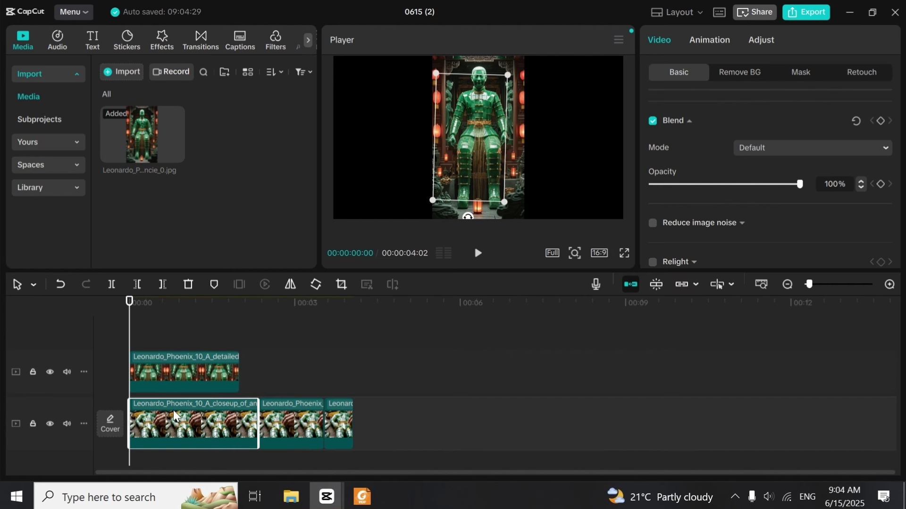
left_click(186, 376)
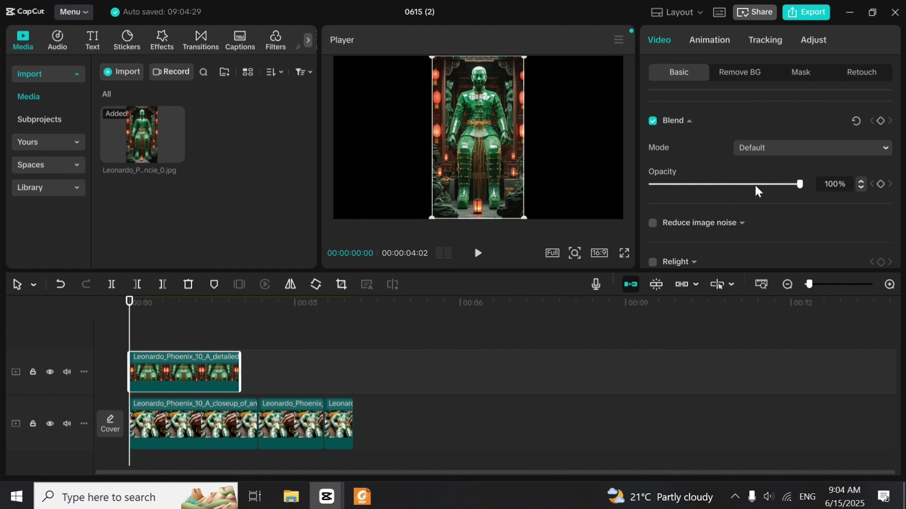
left_click_drag(759, 185, 814, 168)
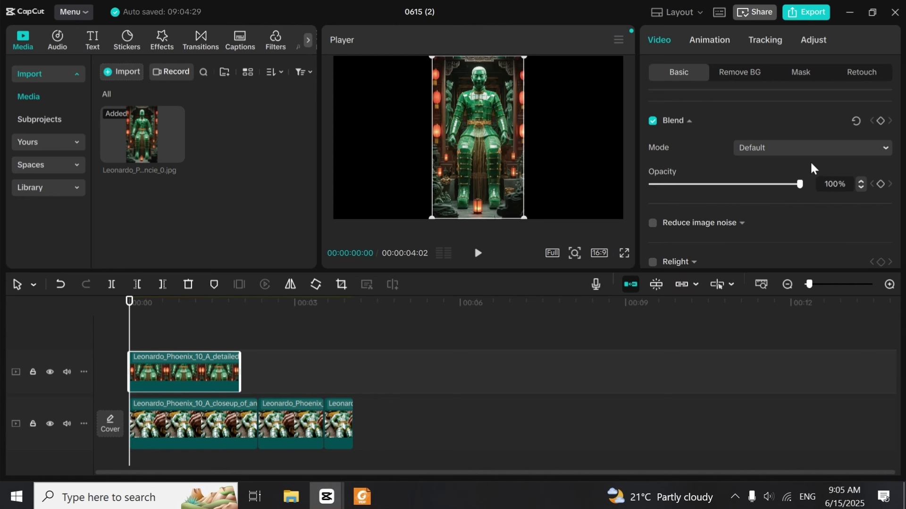
Move the close-up clip to the upper track at about 4 seconds and the seated-statue clip to the main track's start
left_click(203, 417)
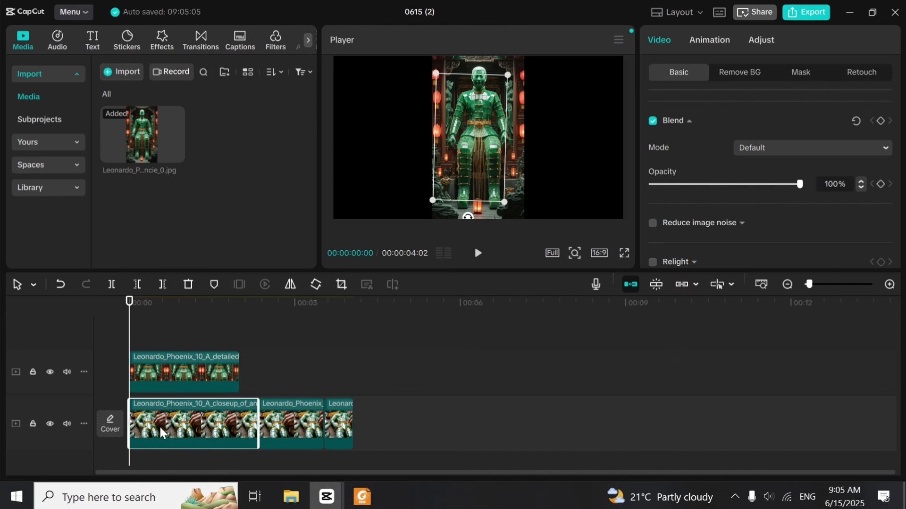
left_click_drag(217, 412, 456, 373)
left_click_drag(152, 379, 152, 431)
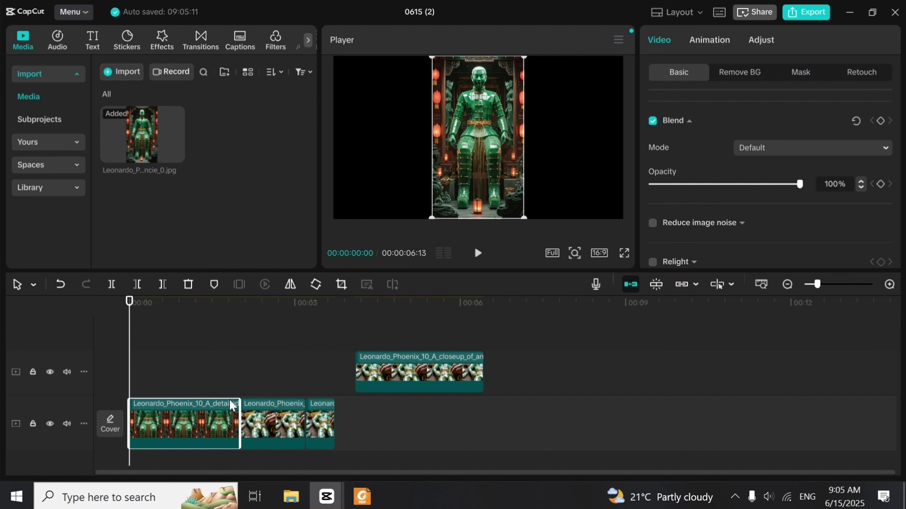
Vary the opacity of the seated-statue clip on the main track and return it to 100%
left_click_drag(799, 185, 842, 214)
left_click_drag(799, 185, 822, 205)
Move the upper-track close-up clip to the timeline start and shift its image over the statue in the player
left_click_drag(423, 374, 168, 380)
mouse_move(478, 160)
left_mouse_down()
mouse_move(497, 158)
mouse_move(482, 154)
left_mouse_up()
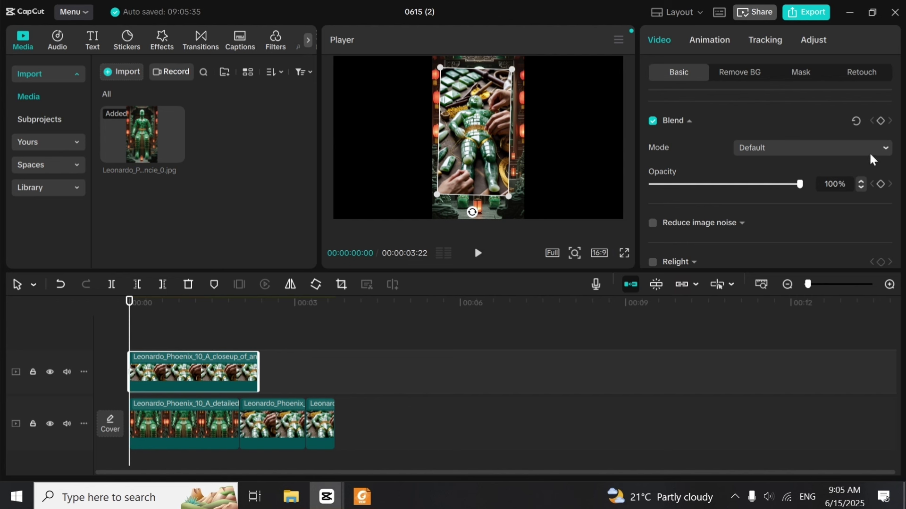
Set the upper close-up clip's blend mode to Screen and move its image around over the statue
left_click(837, 148)
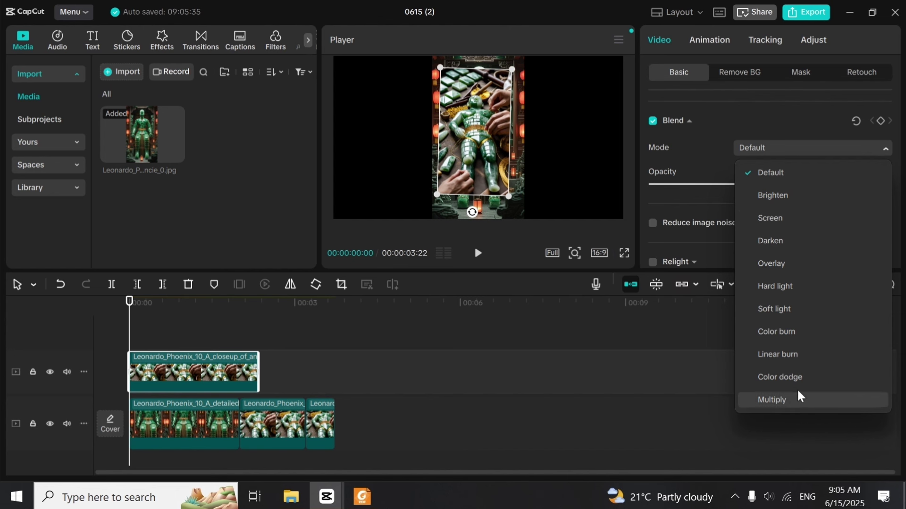
left_click(777, 223)
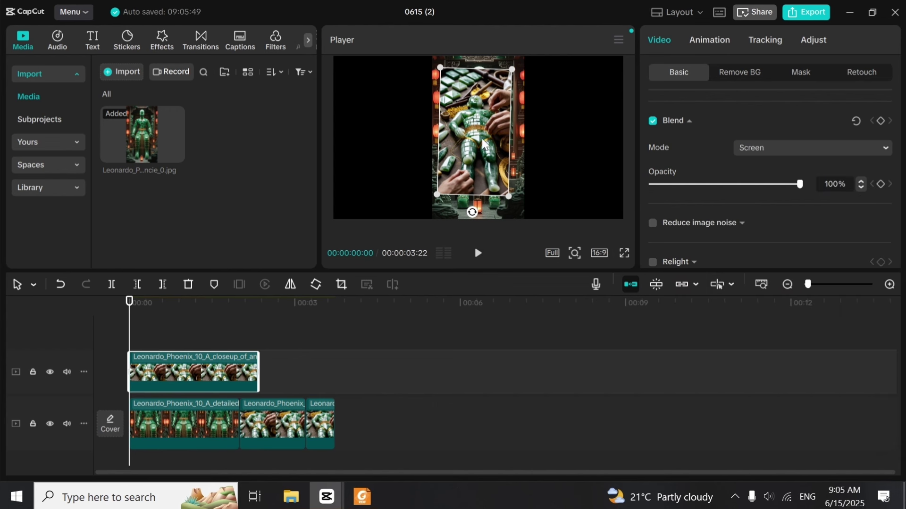
left_click_drag(514, 148, 480, 137)
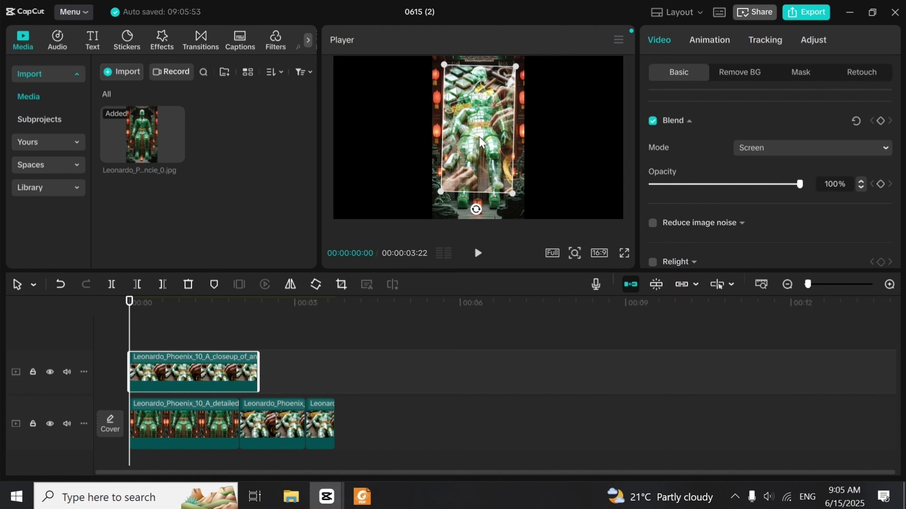
Set the upper close-up clip's blend mode to Darken and shift its image over the statue
left_click(765, 142)
left_click(778, 244)
mouse_move(471, 126)
left_mouse_down()
mouse_move(439, 152)
mouse_move(478, 123)
mouse_move(479, 135)
left_mouse_up()
Try the Soft light blend mode on the upper close-up clip, then restore the mode to Default
left_click(759, 154)
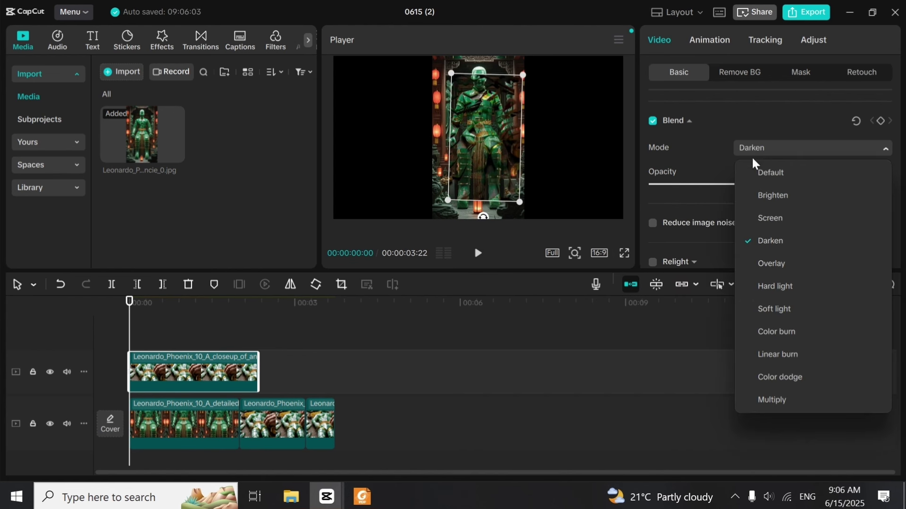
left_click(787, 311)
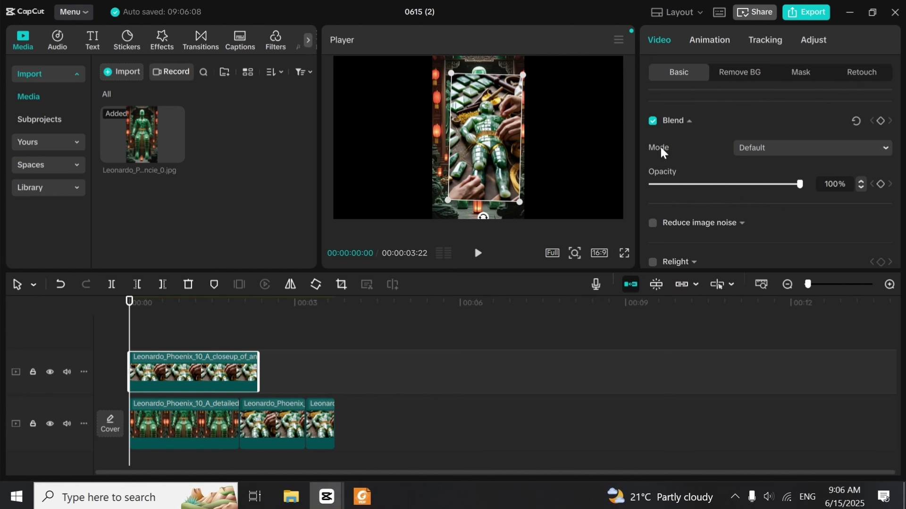
Delete the close-up clip from the upper track
left_click(773, 155)
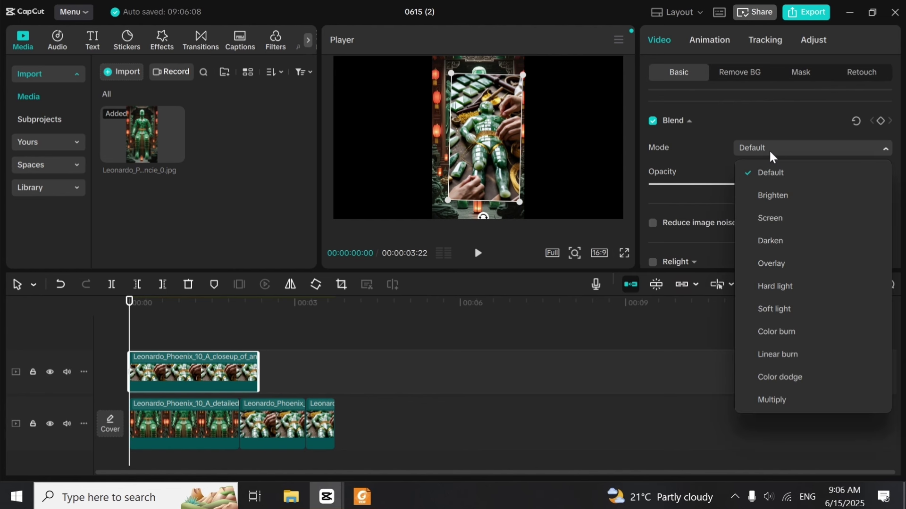
left_click(769, 149)
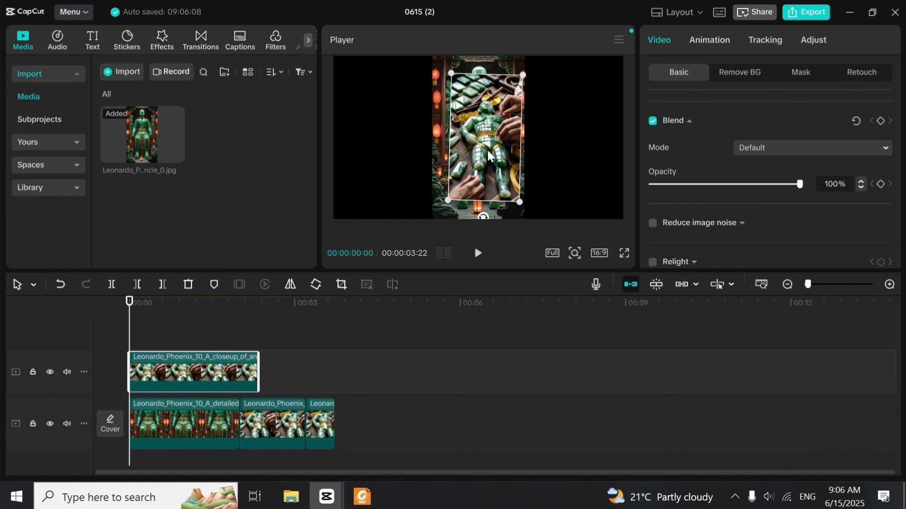
key("Delete")
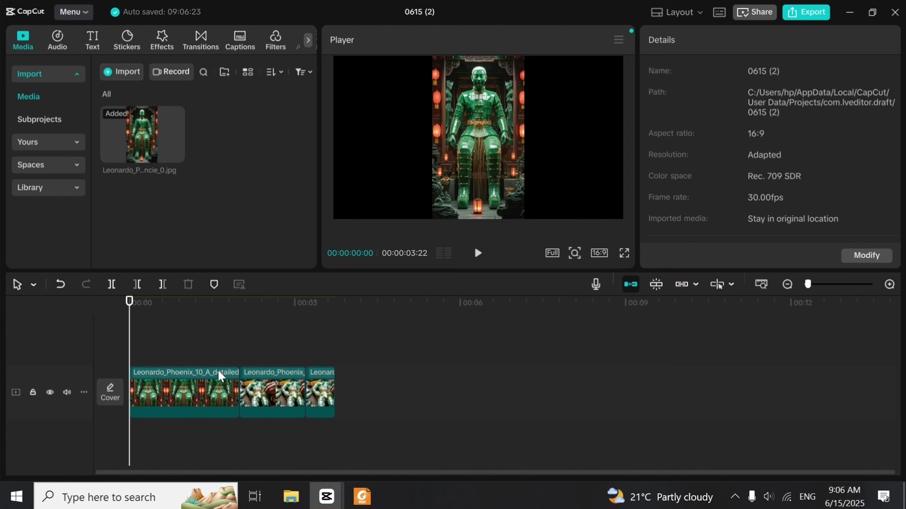
Enable Chroma key background removal on the first clip and pick the orange-red lantern color as its key color
left_click(215, 384)
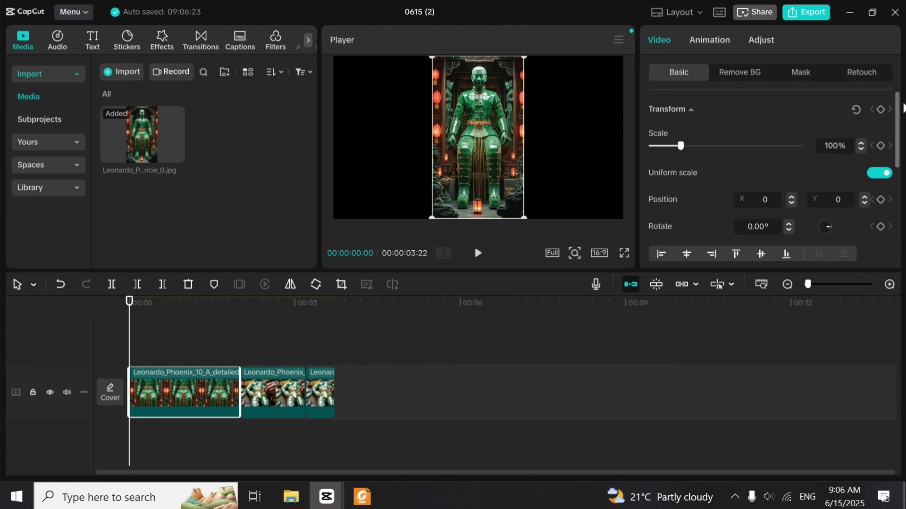
scroll(902, 107, "down", 5)
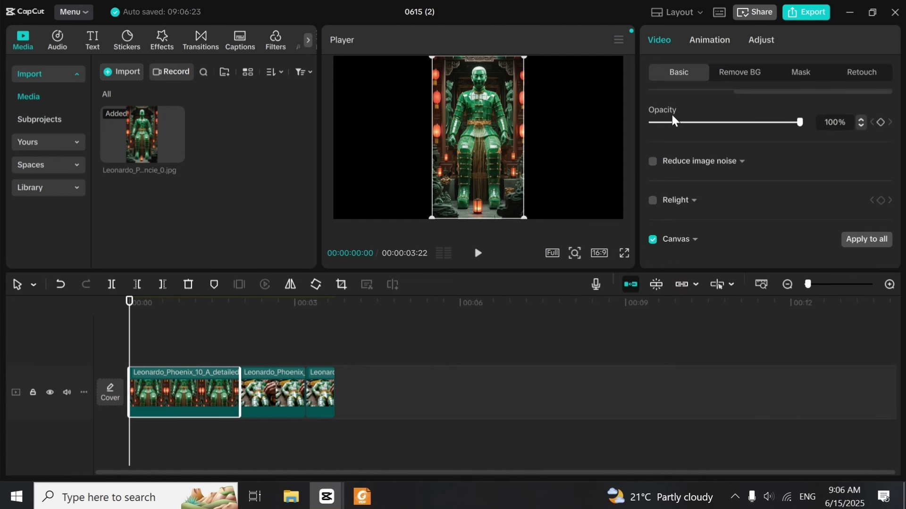
scroll(896, 141, "up", 5)
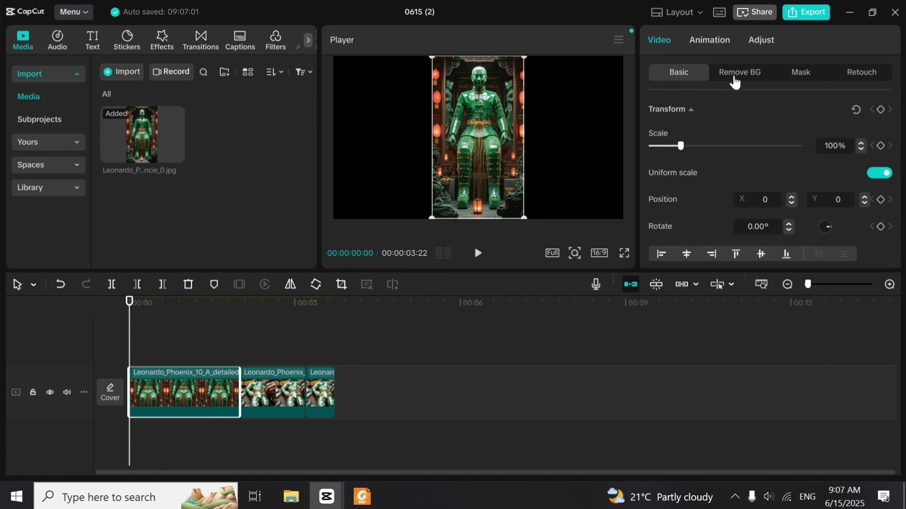
left_click(742, 81)
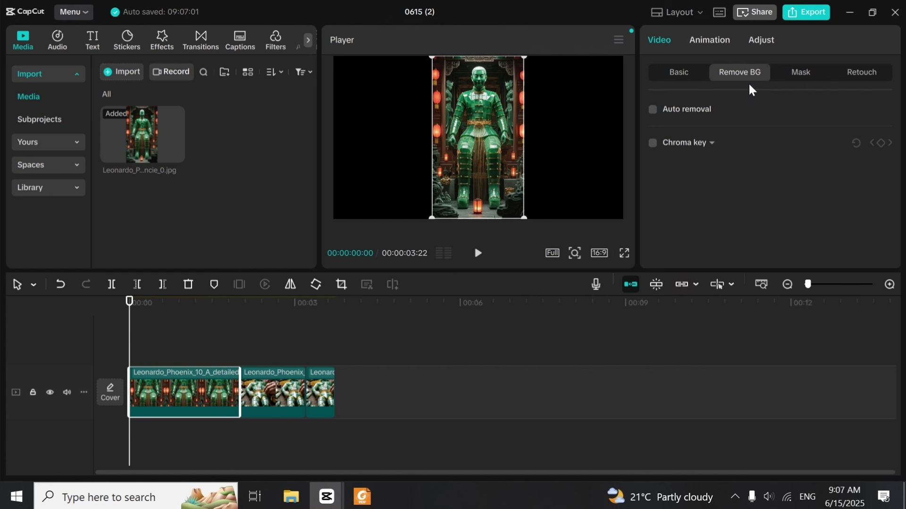
left_click(712, 143)
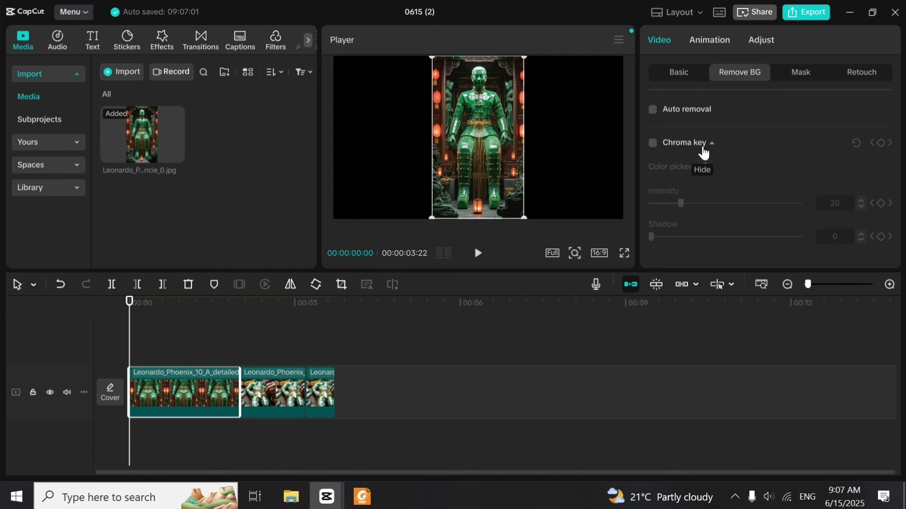
left_click(652, 144)
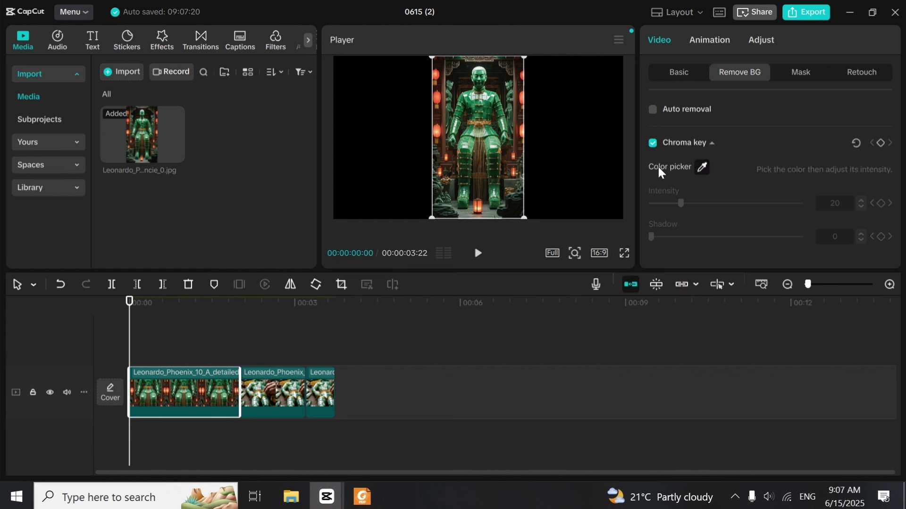
left_click(703, 167)
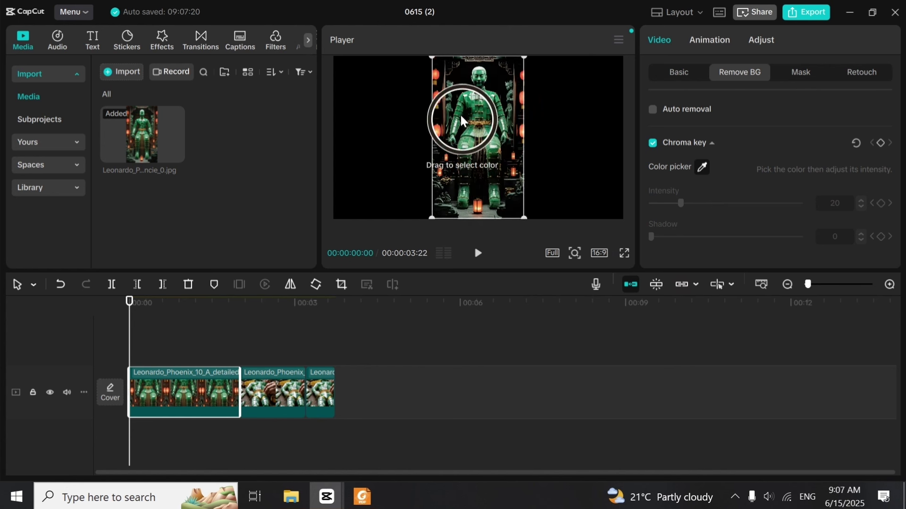
left_click(437, 100)
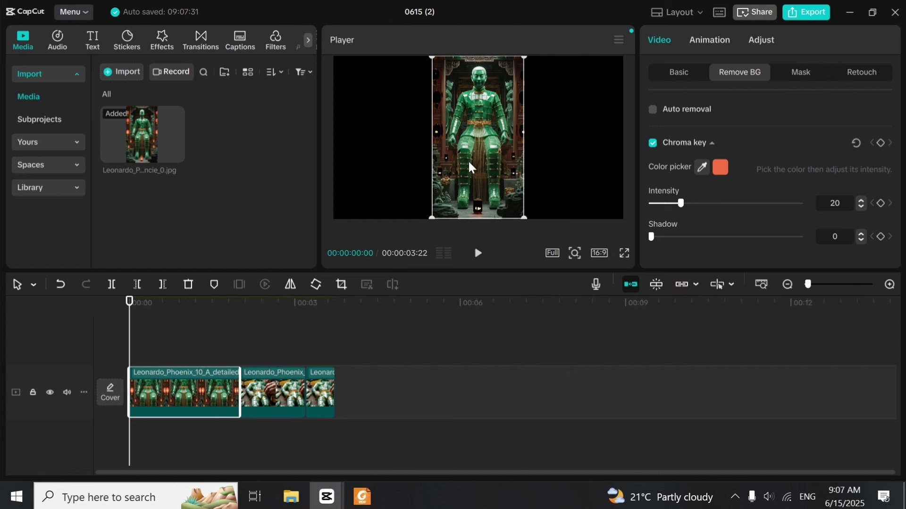
Raise the first clip's chroma key intensity to 81, then reduce it to 74
left_click_drag(709, 203, 772, 206)
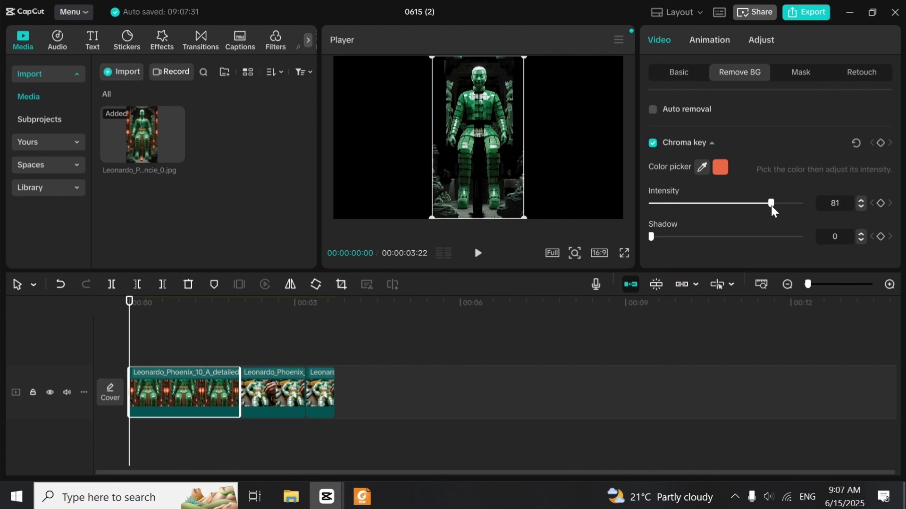
left_click_drag(770, 206, 761, 208)
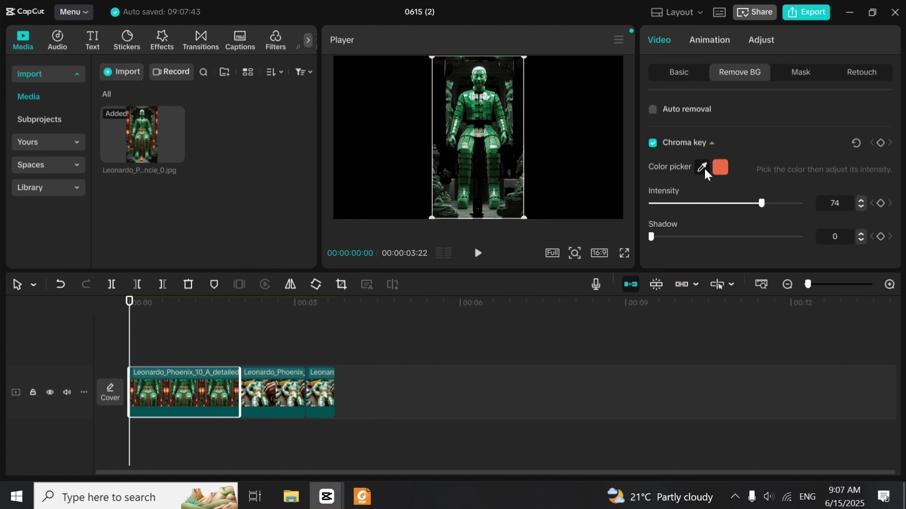
Turn off the first clip's chroma key and add a Rectangle mask, enlarged around the figure's upper body
left_click(652, 146)
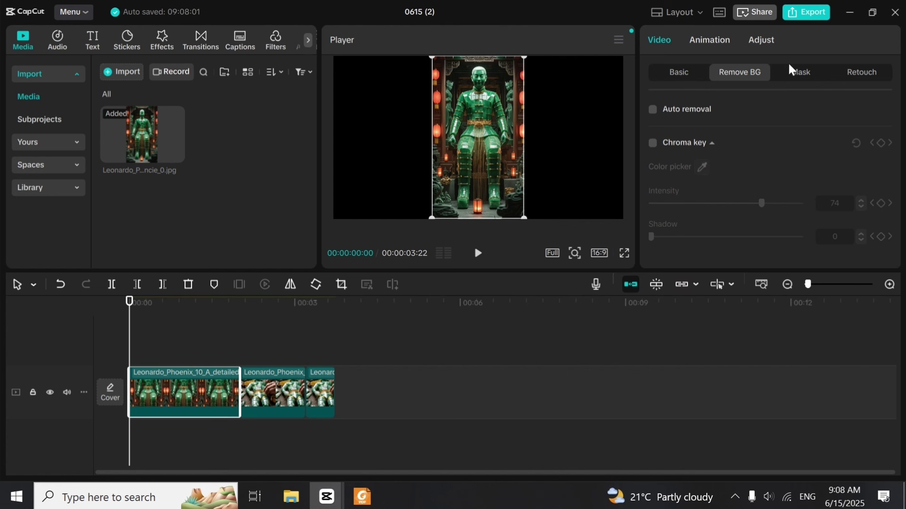
left_click(801, 80)
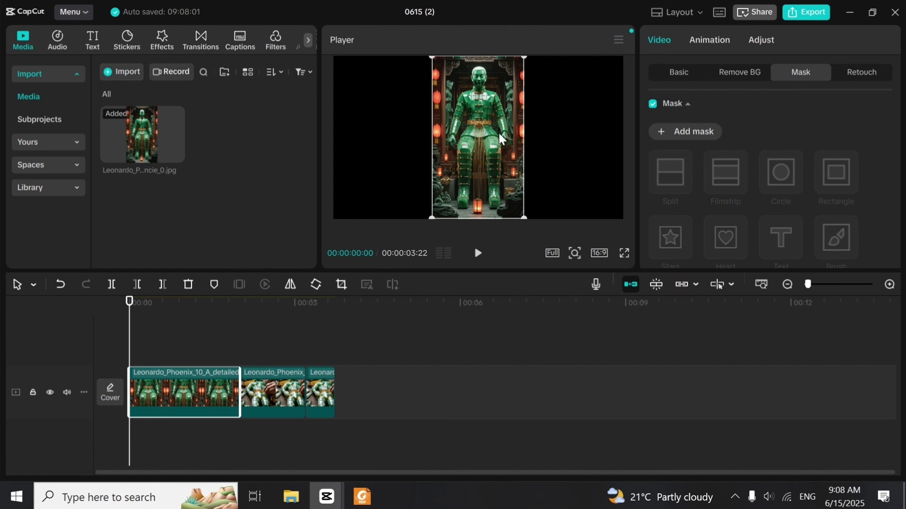
left_click(685, 133)
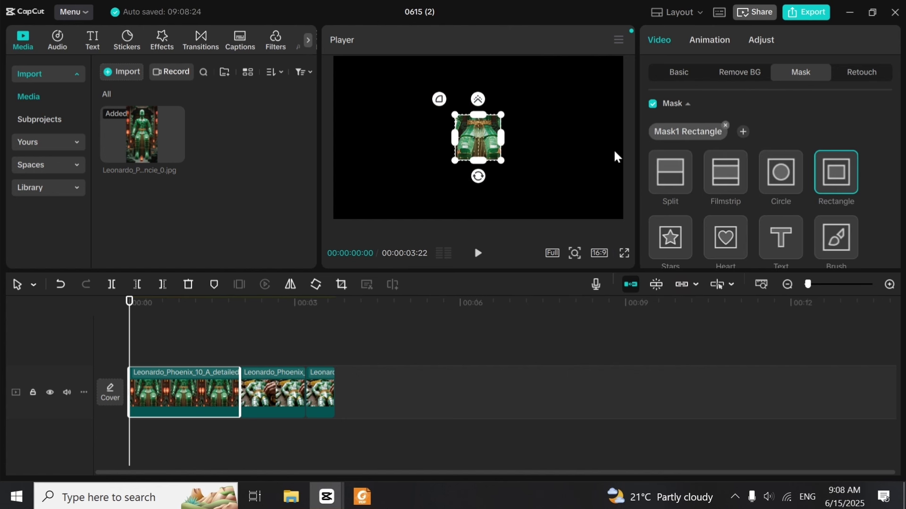
left_click_drag(481, 146, 527, 134)
mouse_move(476, 106)
left_mouse_down()
mouse_move(477, 136)
mouse_move(474, 114)
left_mouse_up()
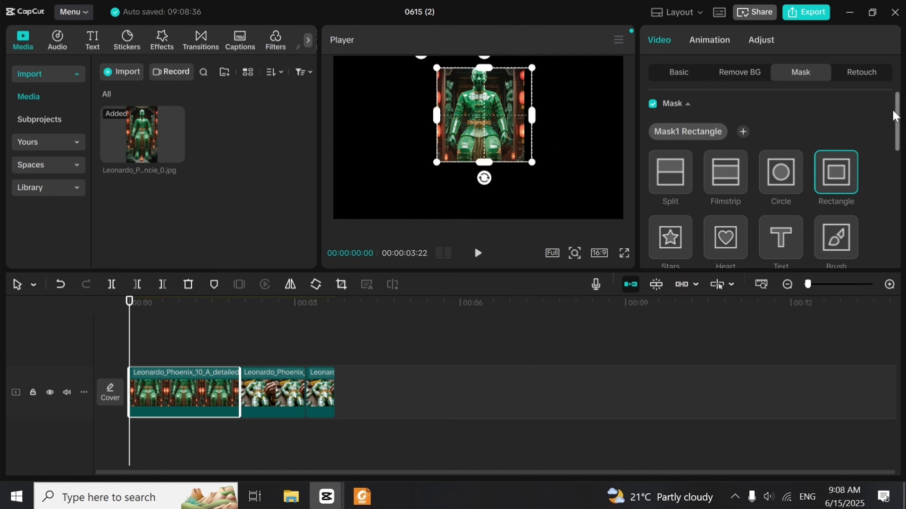
Try a slightly tilted Split mask on the first clip, then replace it with a Filmstrip mask stretched over the whole picture
left_click(678, 179)
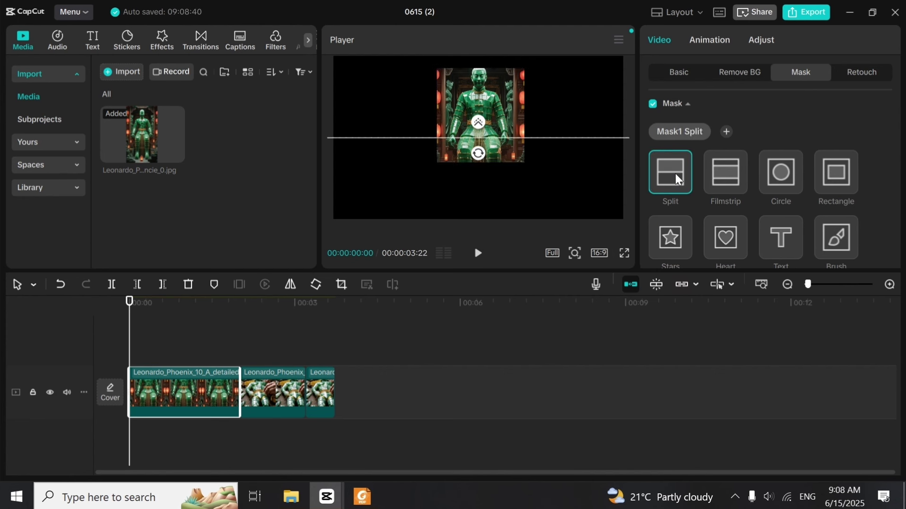
left_click_drag(478, 155, 455, 182)
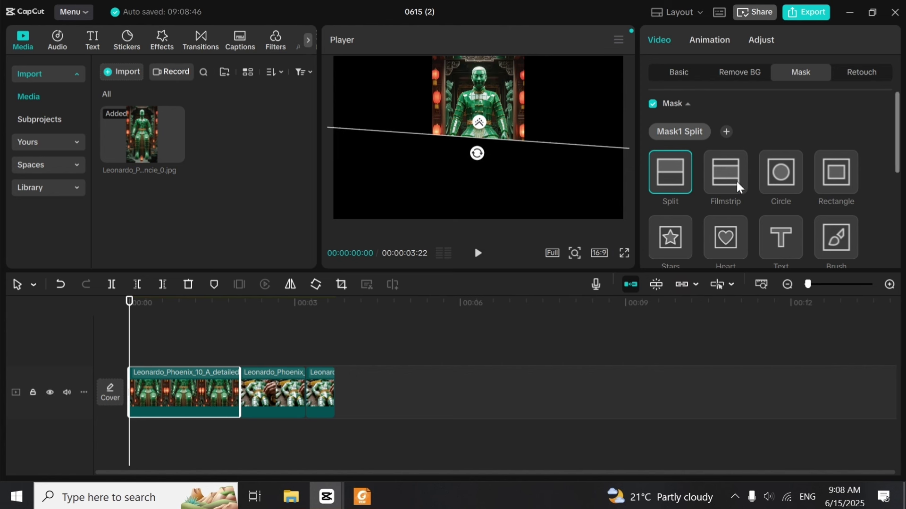
left_click(722, 179)
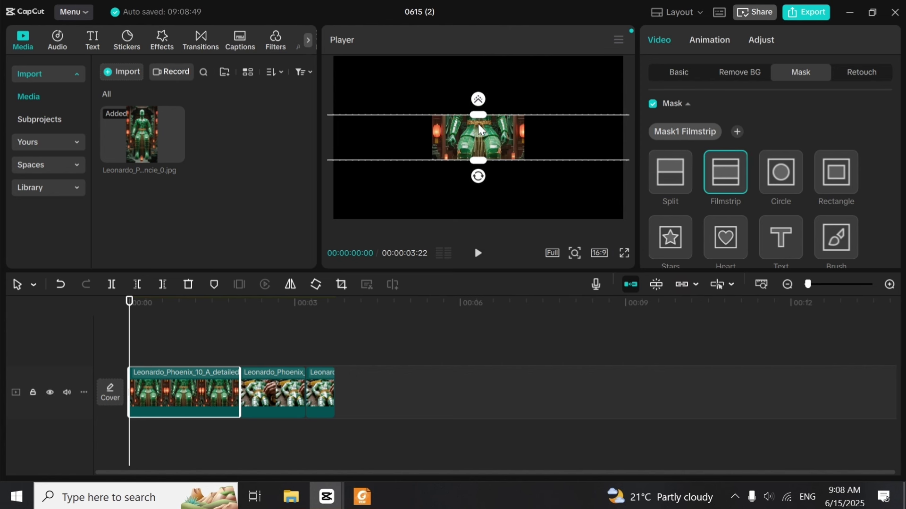
left_click_drag(478, 114, 472, 34)
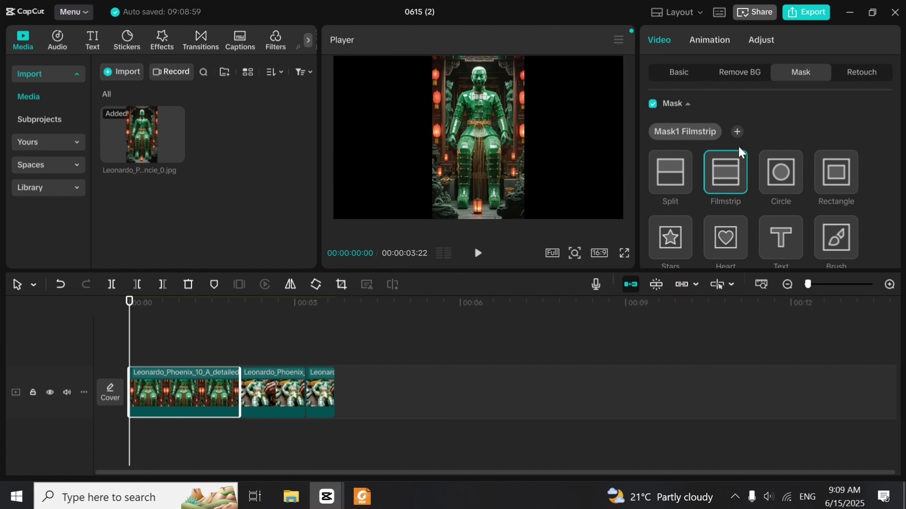
Enlarge the first clip and reposition it so the figure's head and chest fill the 16:9 frame, with its entrance animations open
left_click(861, 72)
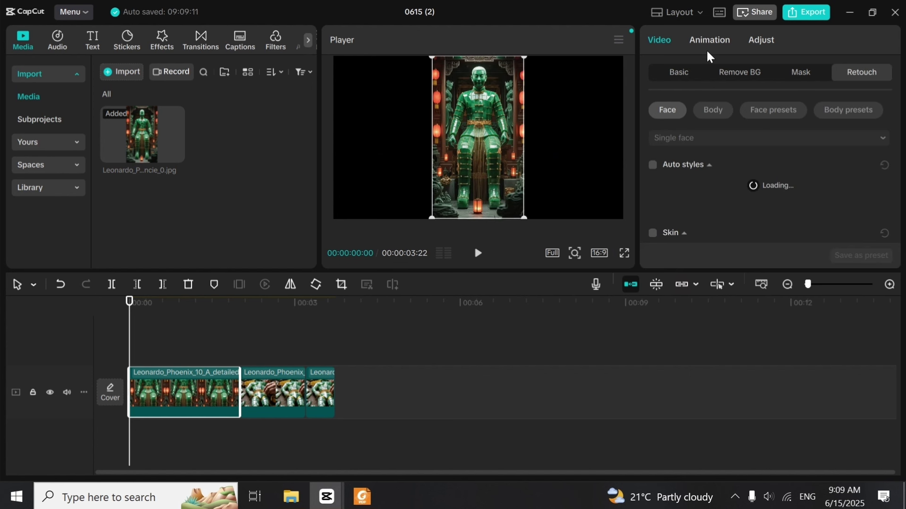
left_click(674, 76)
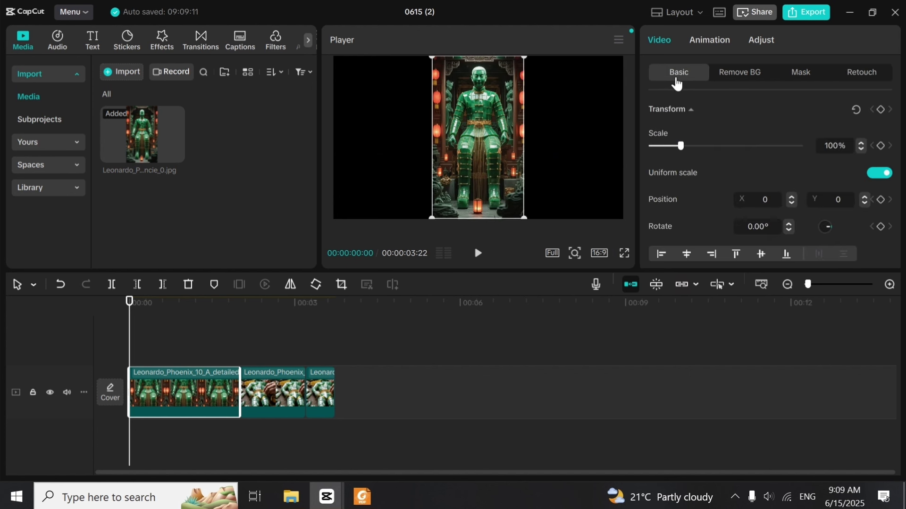
left_click(703, 41)
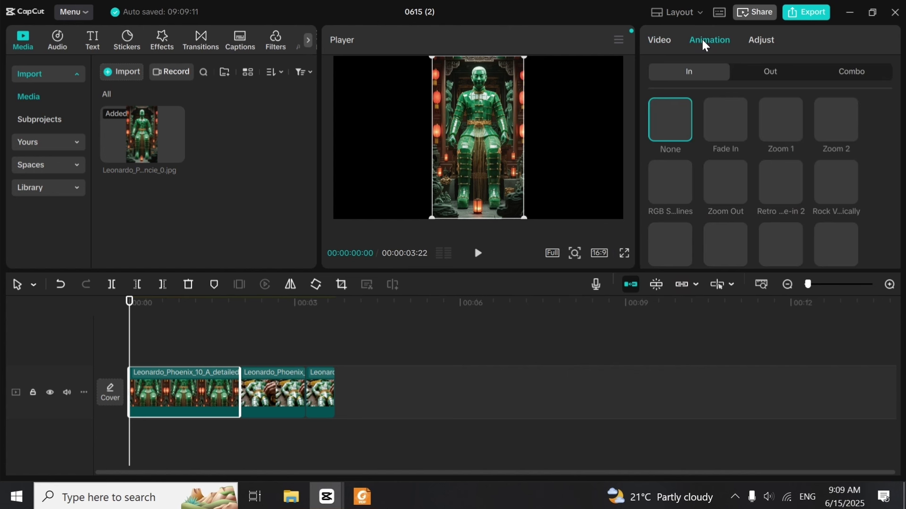
left_click_drag(443, 103, 421, 112)
left_click_drag(531, 110, 529, 219)
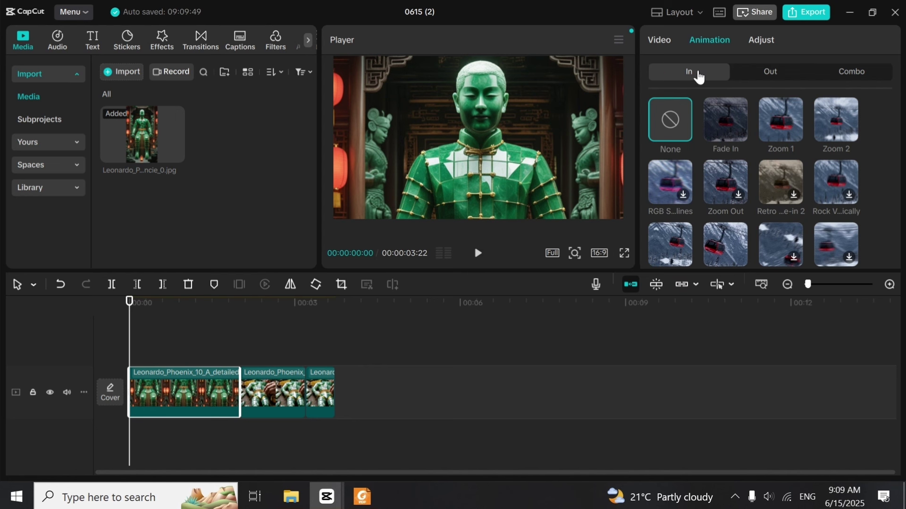
Apply the Fade In entrance animation to the first clip, preview it, and return the playhead to the start
left_click(722, 125)
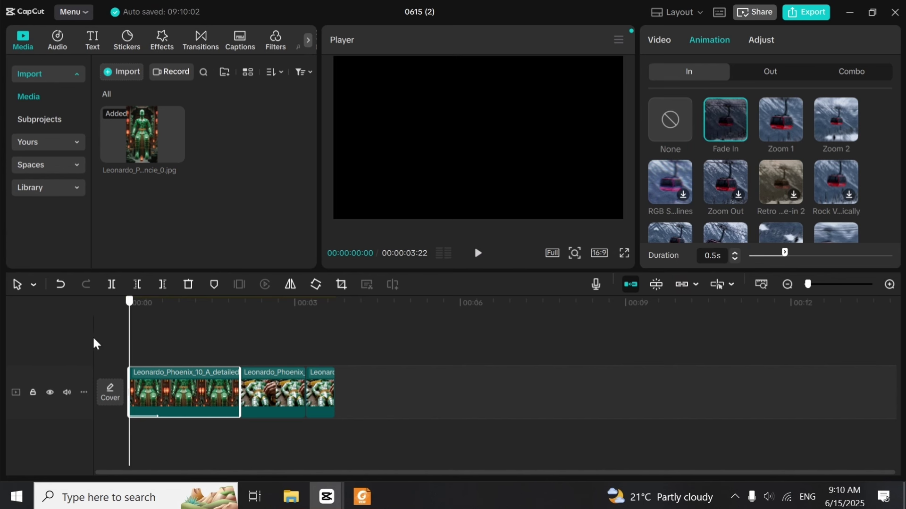
key("space")
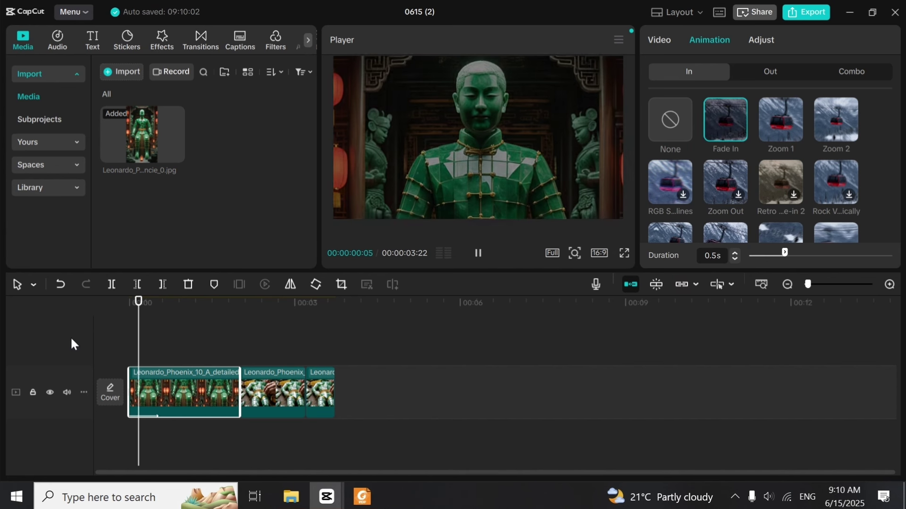
key("space")
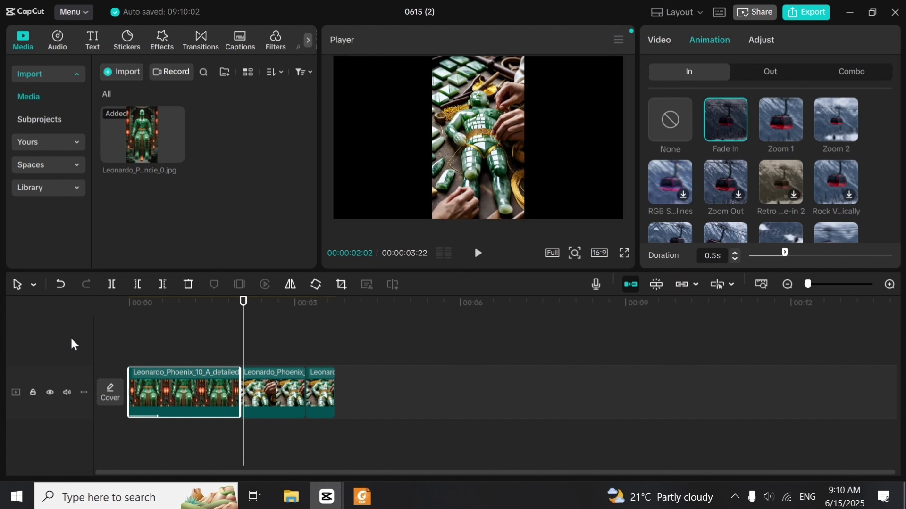
left_click_drag(243, 340, 75, 333)
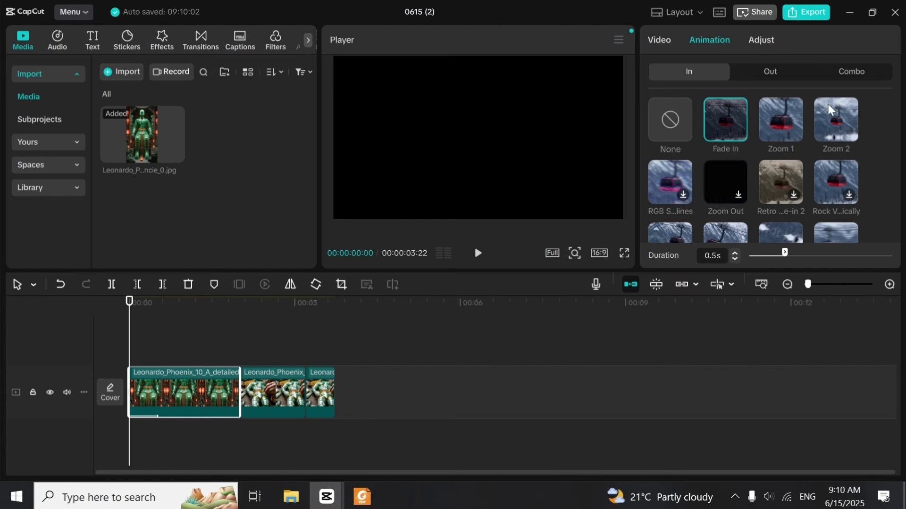
Apply the Zoom 1 entrance animation to the first clip and play it back from the start
left_click(786, 127)
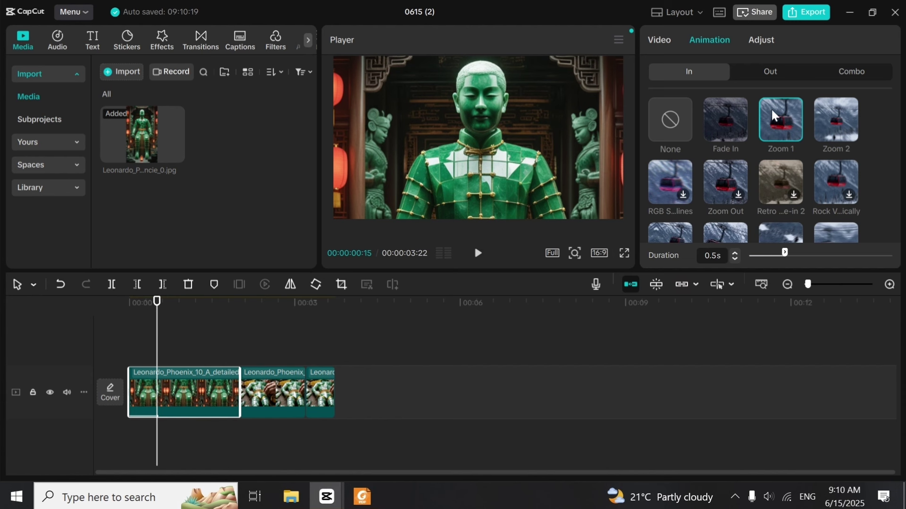
scroll(900, 151, "down", 2)
scroll(900, 151, "down", 2)
scroll(898, 120, "up", 4)
left_click_drag(158, 351, 109, 344)
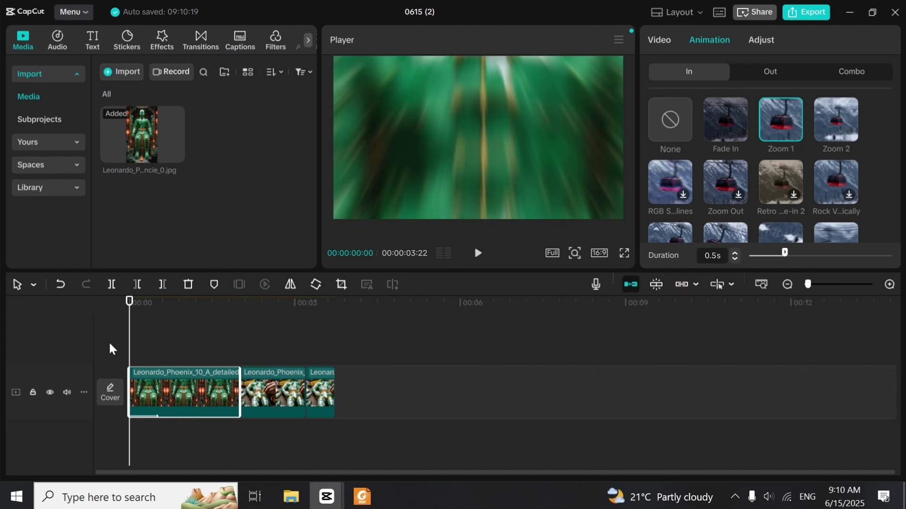
key("space")
key("space")
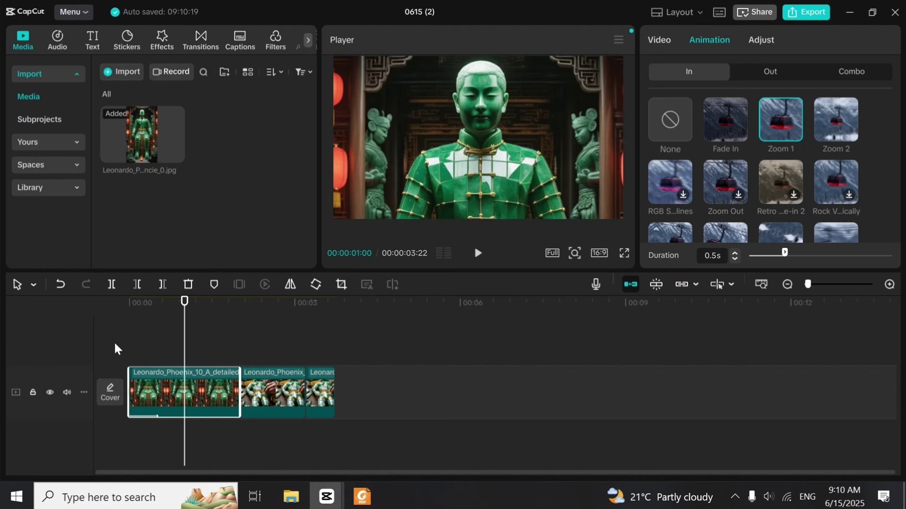
Shorten the Zoom 1 animation to 0.2 s, then remove the entrance animation from the first clip
left_click_drag(785, 256, 759, 255)
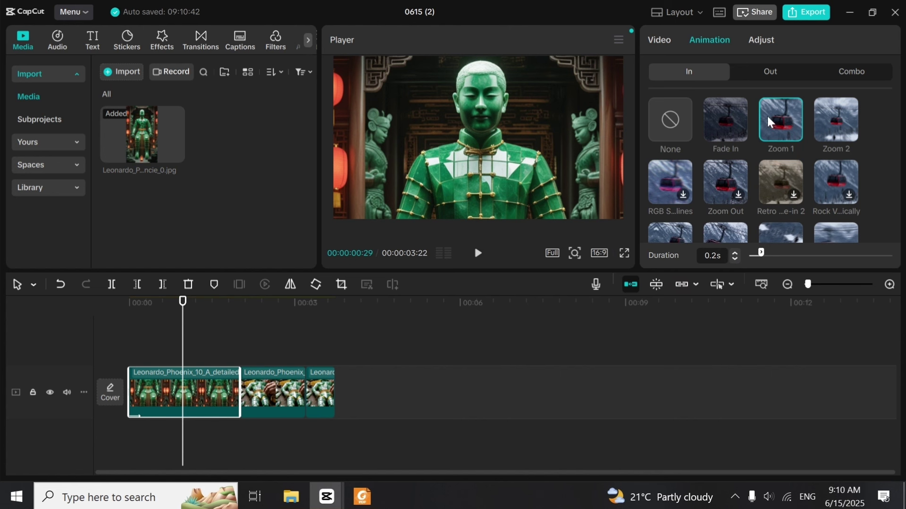
left_click(670, 130)
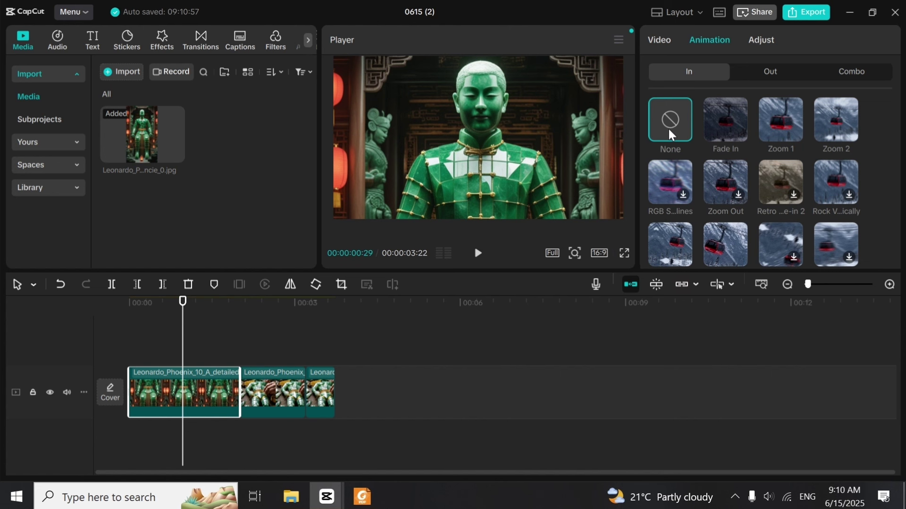
Apply the Fade Out exit animation to the first clip and scrub through the clip to check it
left_click(765, 76)
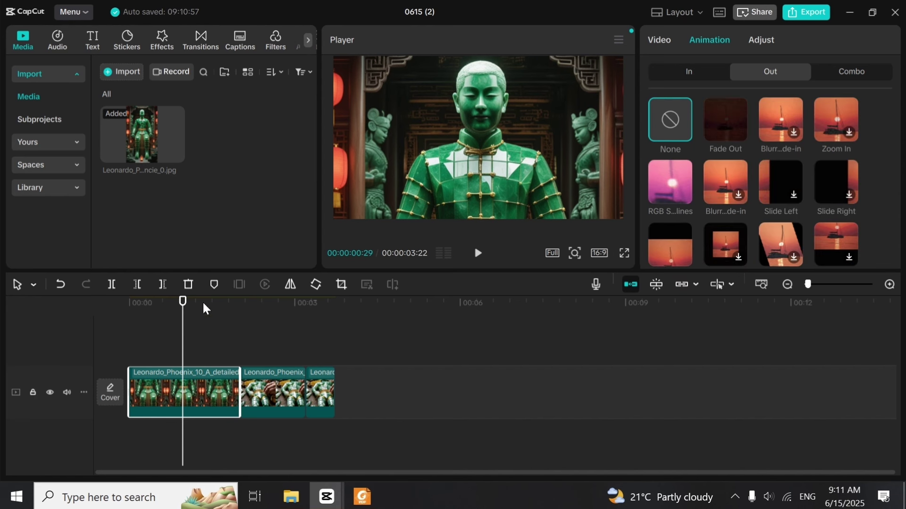
left_click(127, 348)
left_click_drag(190, 386, 125, 394)
left_click(155, 347)
left_click_drag(160, 347, 229, 351)
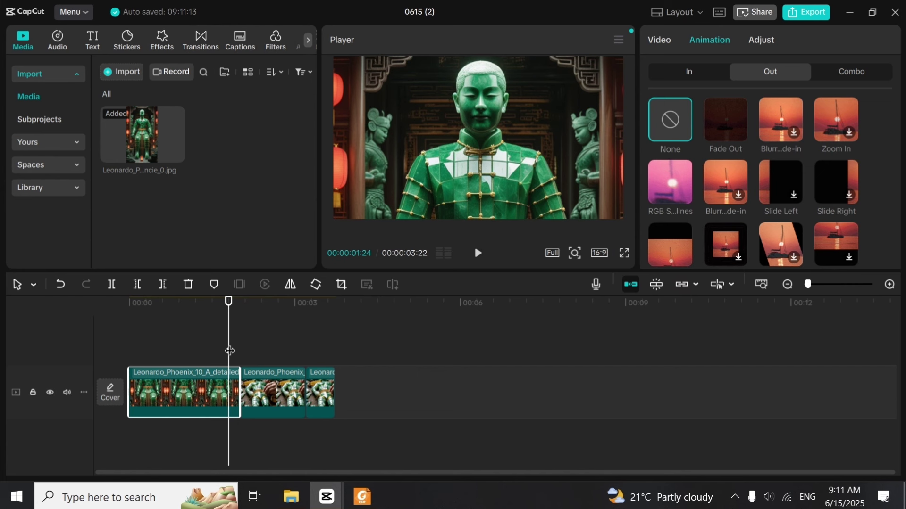
left_click(727, 122)
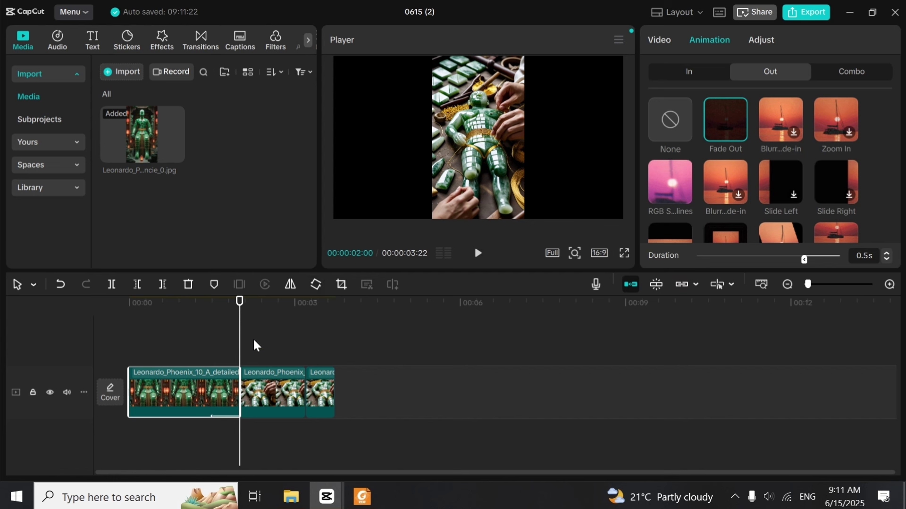
left_click_drag(94, 338, 213, 352)
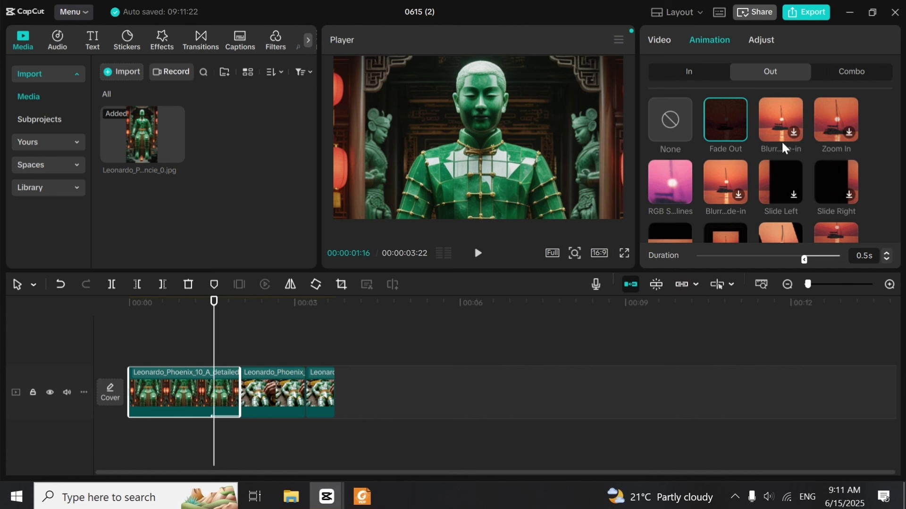
Look through the available exit animations, then remove the Fade Out animation from the first clip
left_click_drag(897, 135, 897, 151)
scroll(873, 185, "down", 2)
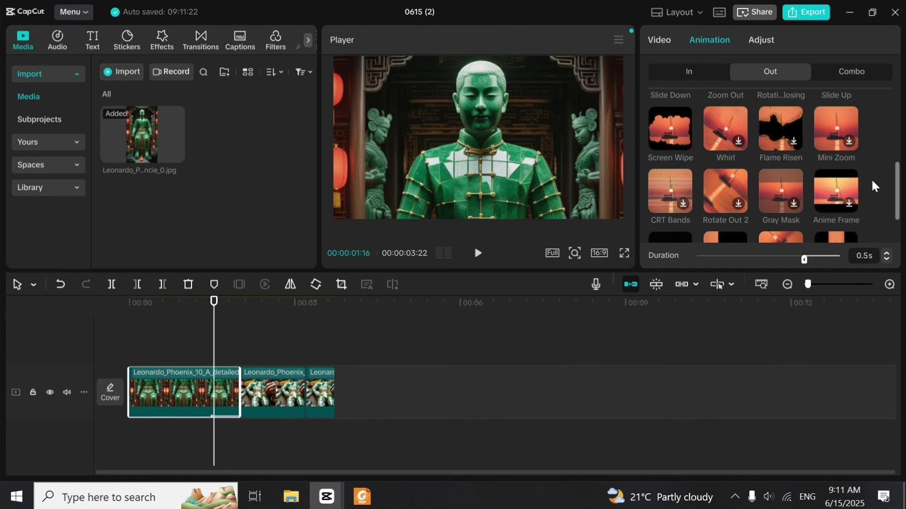
left_click_drag(895, 176, 897, 234)
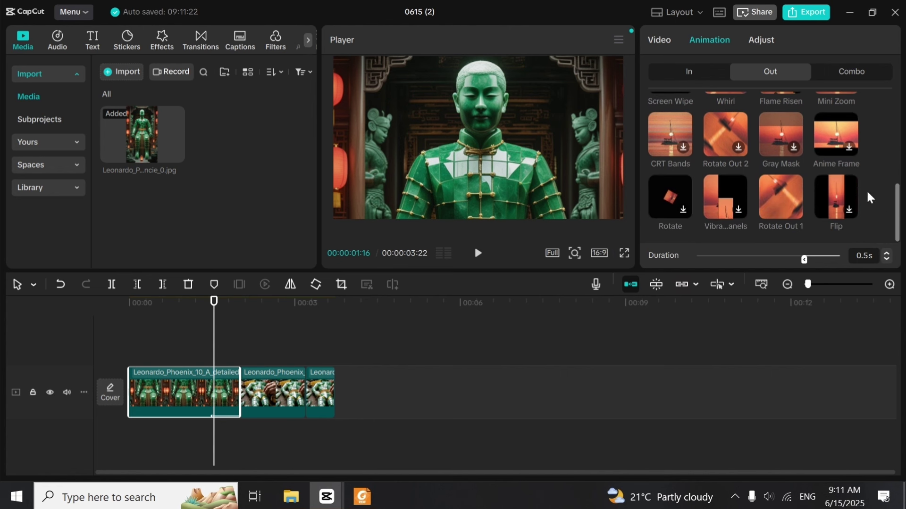
left_click_drag(897, 220, 897, 208)
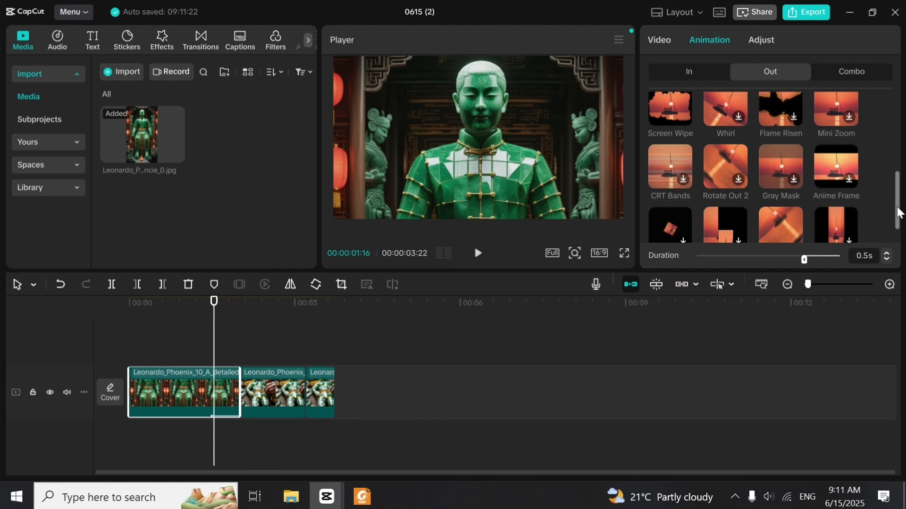
left_click_drag(898, 212, 887, 134)
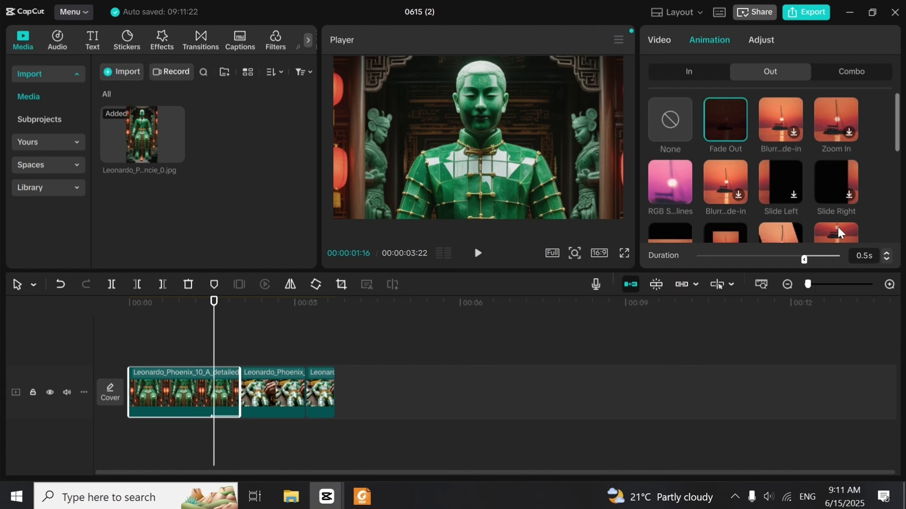
mouse_move(805, 259)
left_mouse_down()
mouse_move(819, 259)
mouse_move(806, 261)
left_mouse_up()
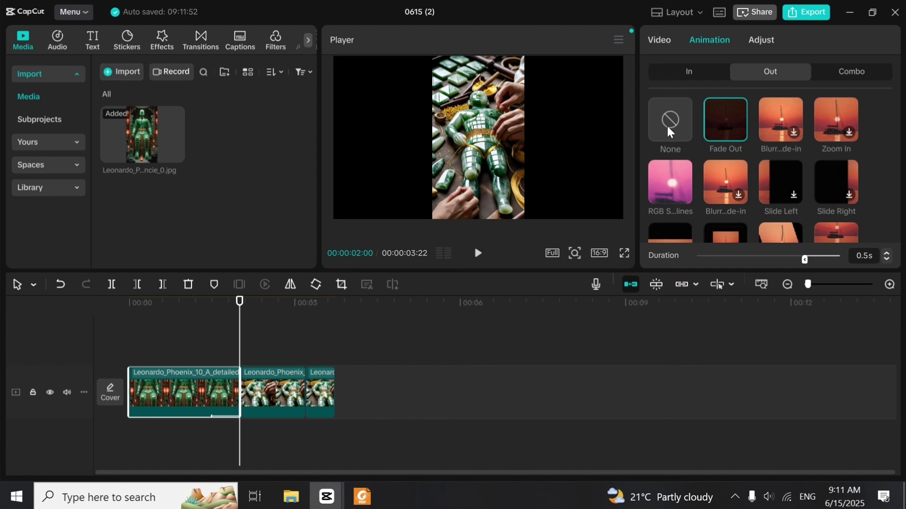
left_click(670, 132)
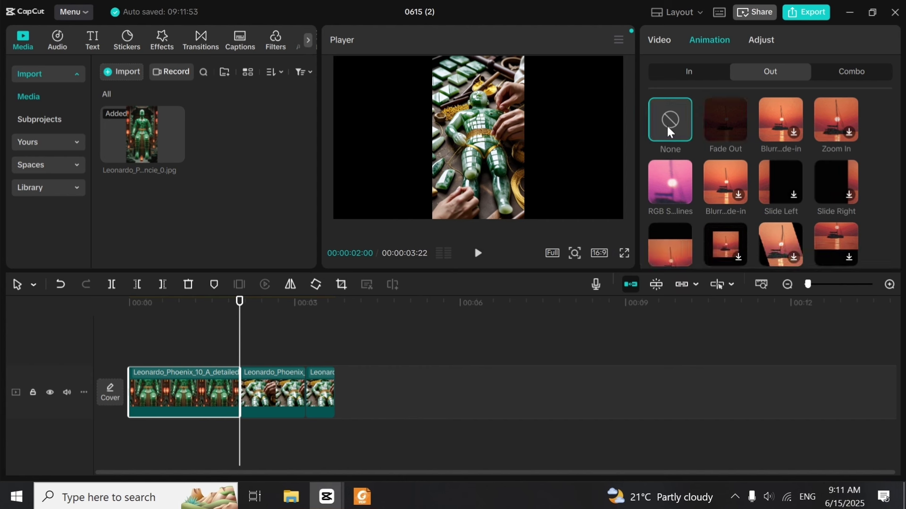
Apply the Zoom 1 combo animation to the first clip with the playhead at the start
left_click(853, 77)
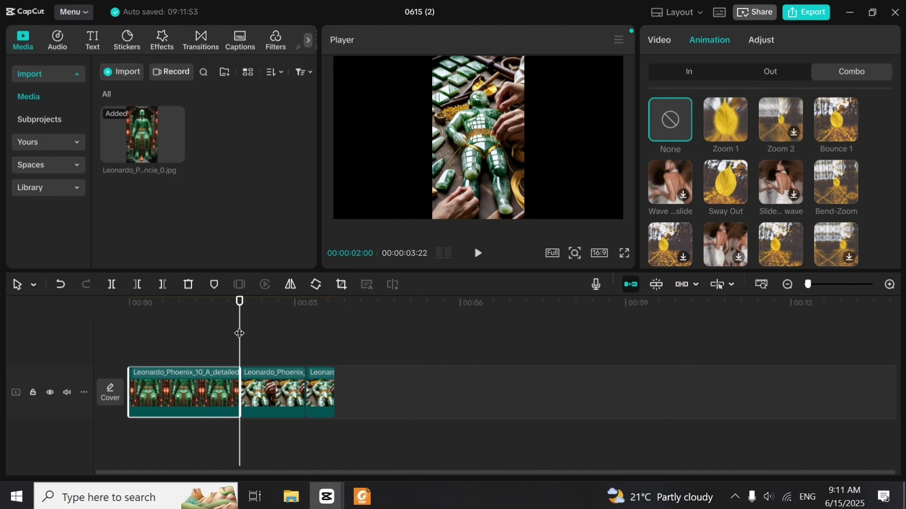
left_click_drag(239, 333, 65, 350)
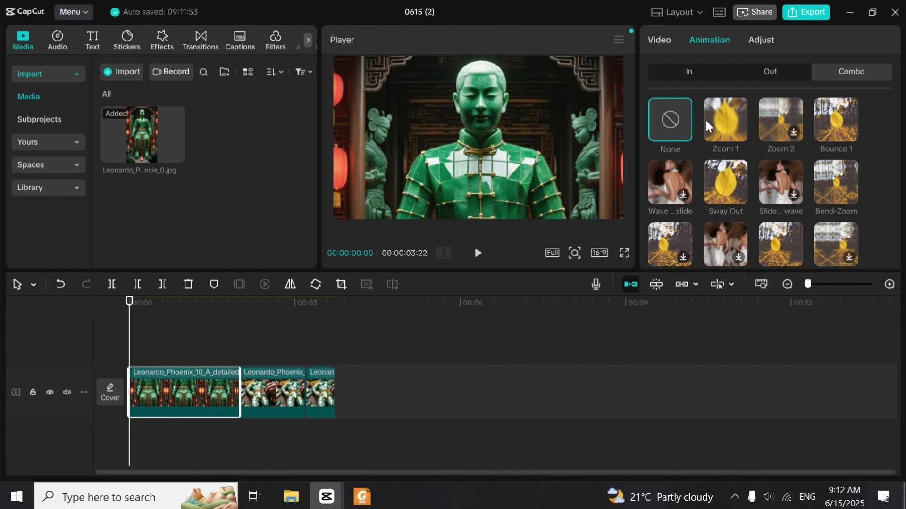
left_click(715, 113)
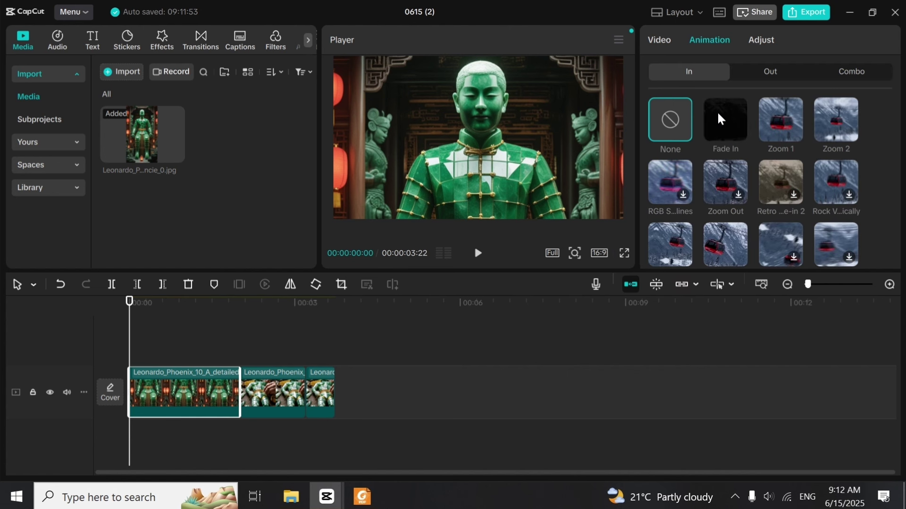
left_click(865, 75)
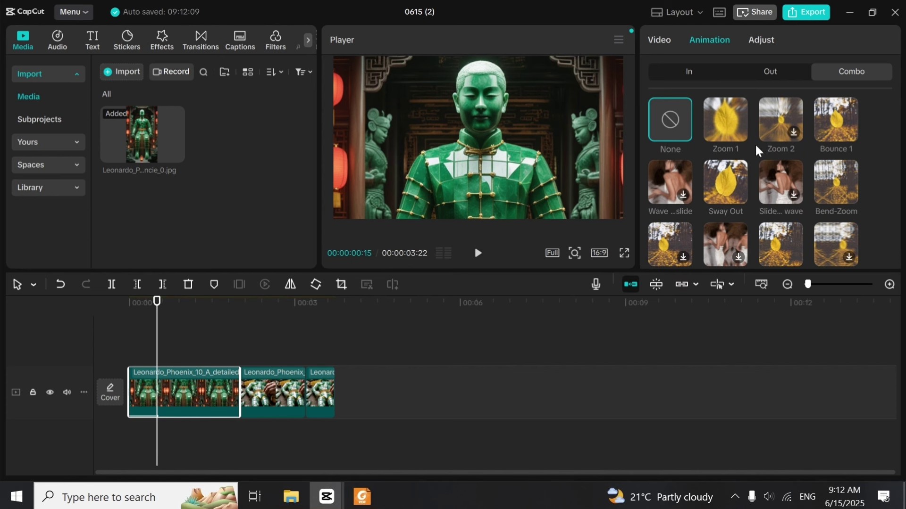
left_click(727, 133)
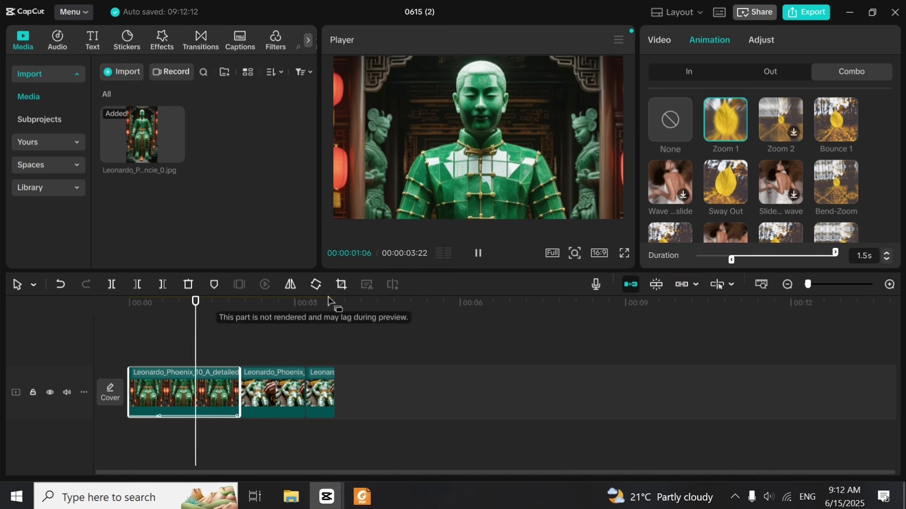
Shorten the Zoom 1 combo animation to 0.2 s and scrub back through the first clip to check it
left_click_drag(732, 260, 818, 259)
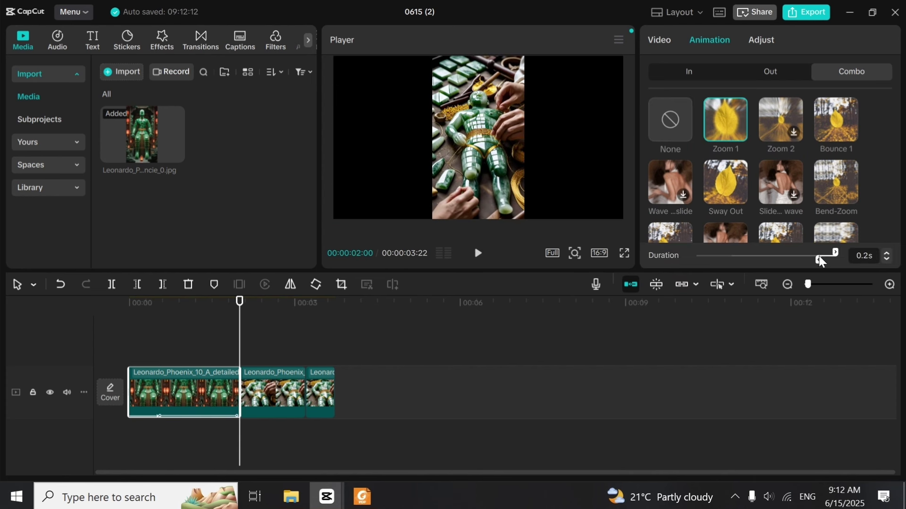
left_click_drag(238, 353, 143, 364)
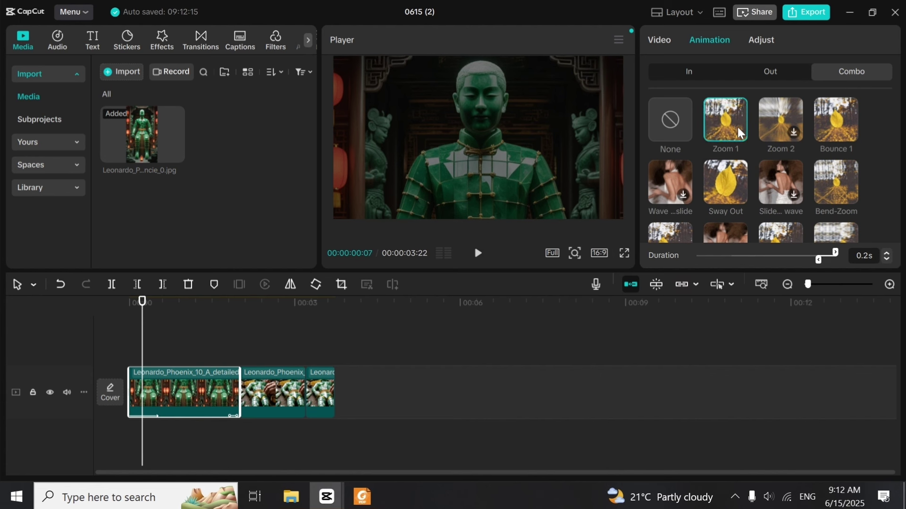
key("Down")
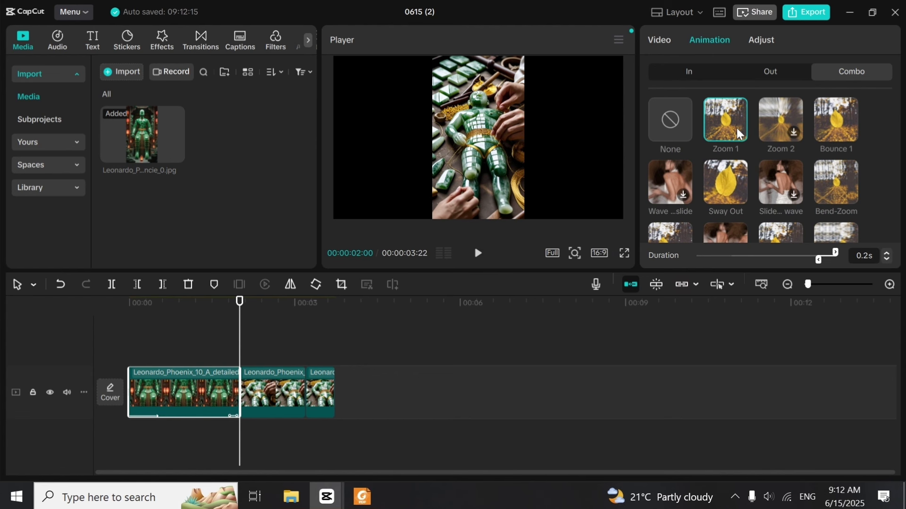
Set the Zoom 1 combo duration to 1.5 s, play it back, and remove the combo animation from the first clip
left_click_drag(821, 259, 731, 259)
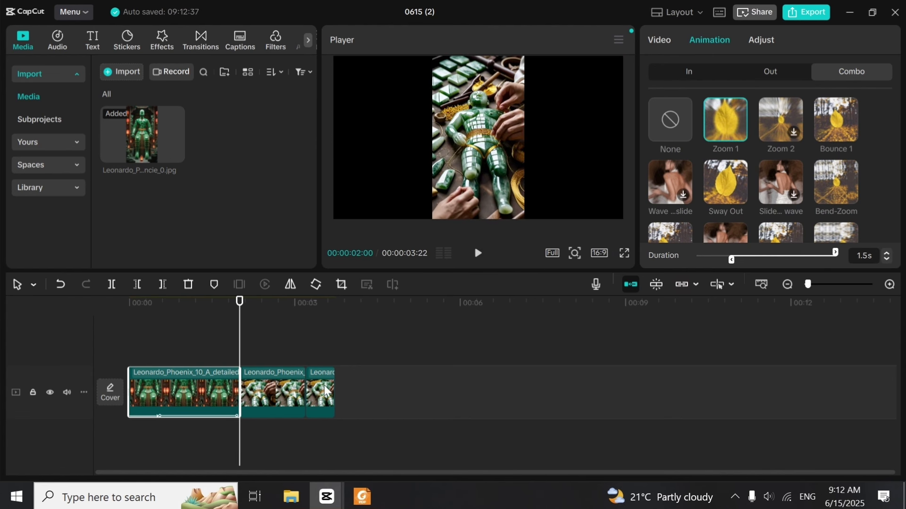
key("Home")
key("space")
key("space")
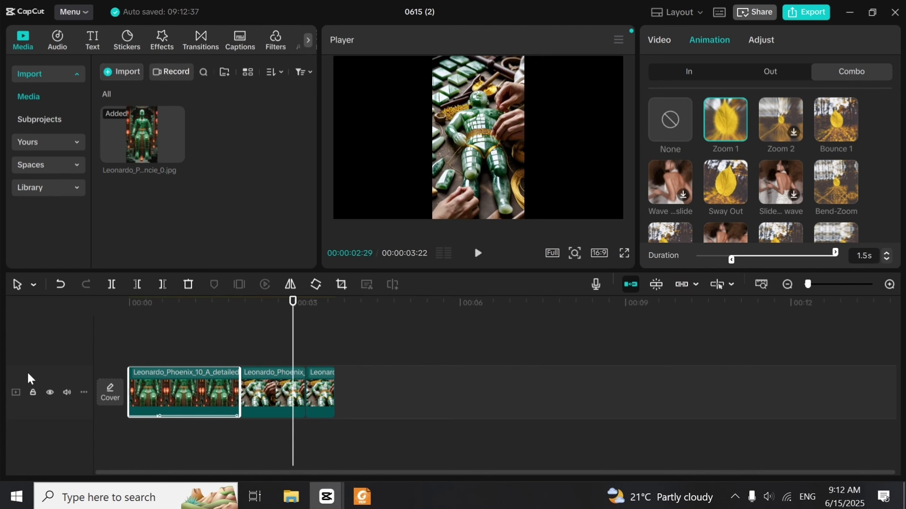
left_click(685, 116)
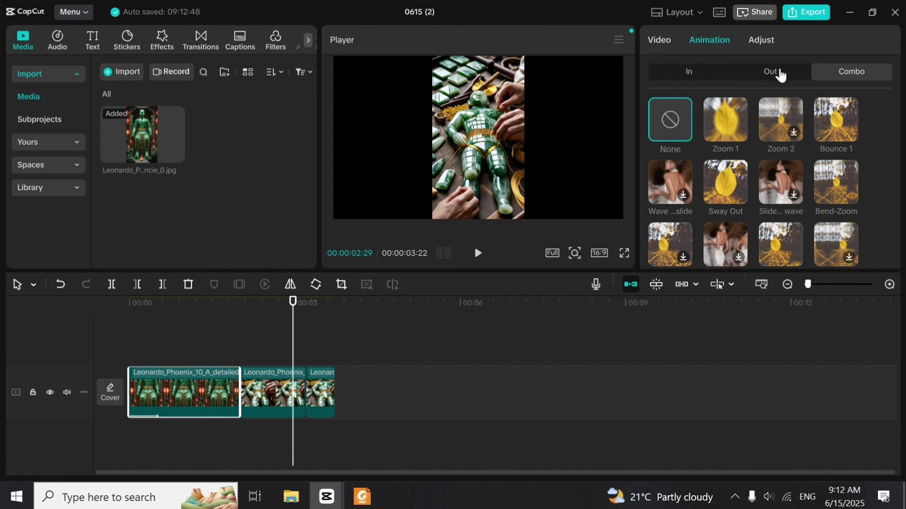
Open the first clip's basic adjustments and try changing its saturation and temperature
left_click(686, 77)
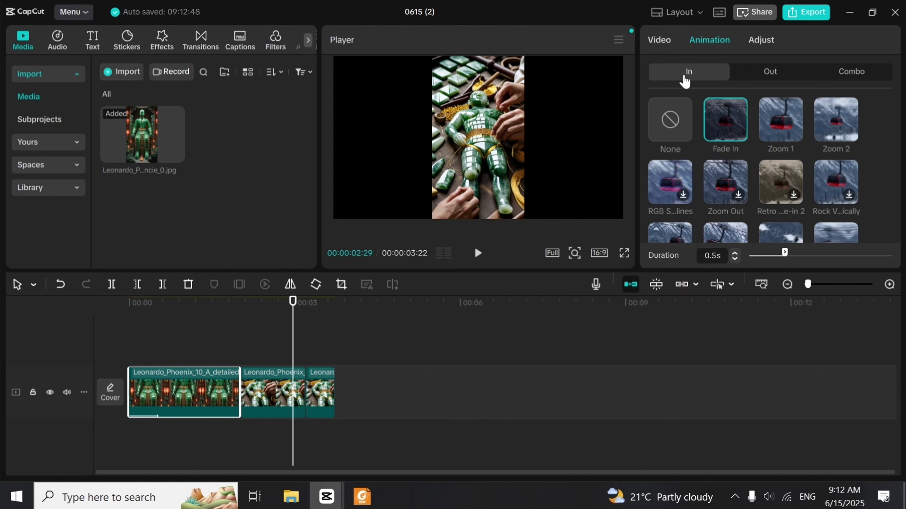
left_click(761, 41)
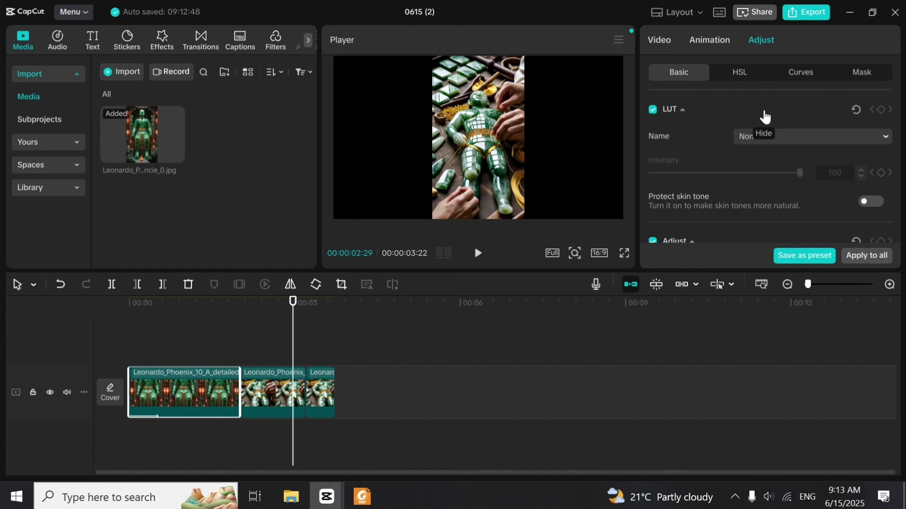
left_click_drag(903, 101, 904, 147)
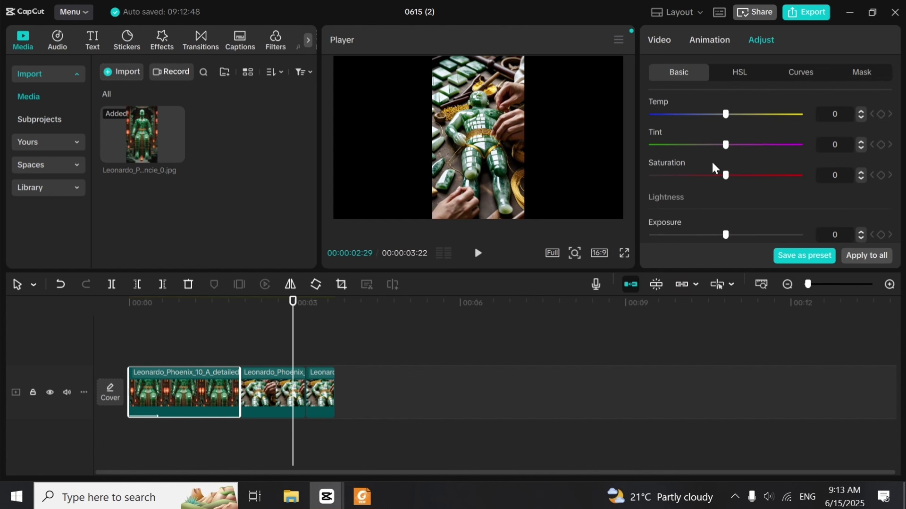
left_click_drag(726, 175, 811, 178)
mouse_move(727, 114)
left_mouse_down()
mouse_move(783, 115)
mouse_move(719, 109)
mouse_move(728, 109)
left_mouse_up()
Look through the first clip's effects adjustments, including Sharpen, Clarity, Particles, Fade and Vignette
left_click_drag(898, 151, 897, 226)
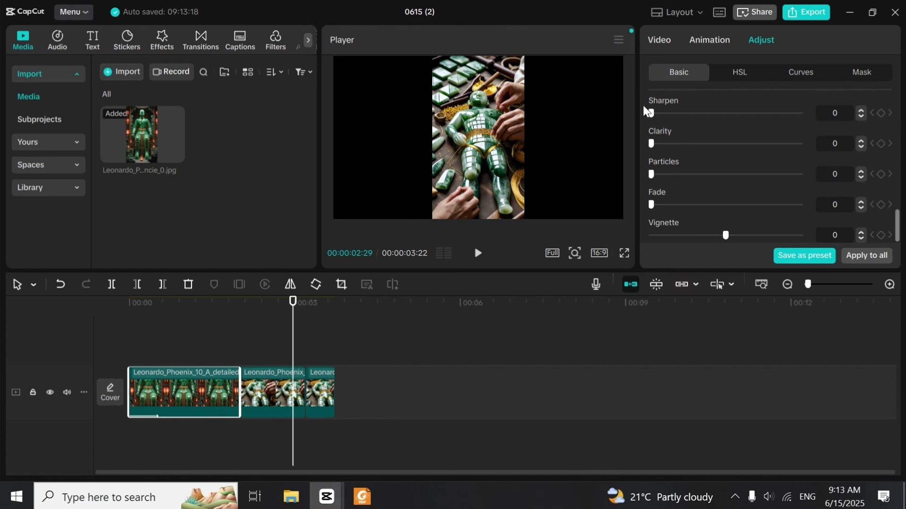
left_click_drag(651, 113, 627, 118)
scroll(899, 226, "up", 1)
left_click_drag(898, 226, 898, 219)
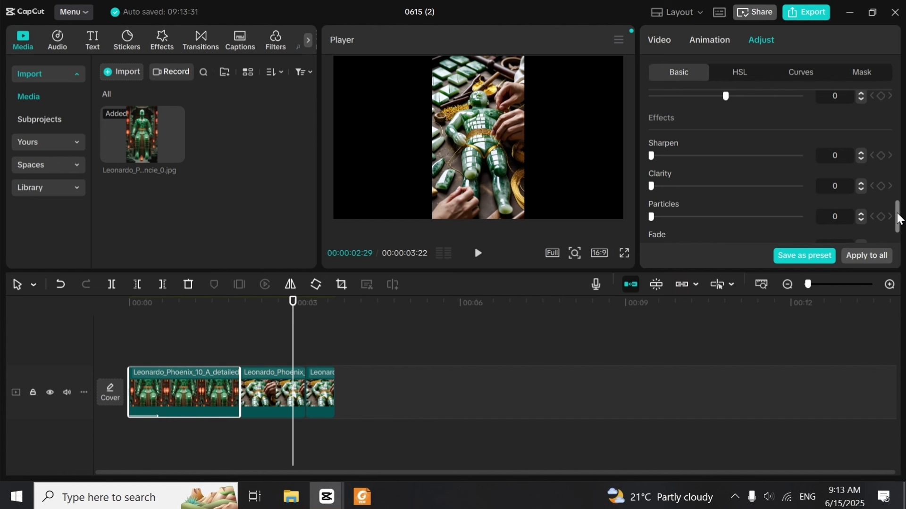
scroll(900, 218, "up", 5)
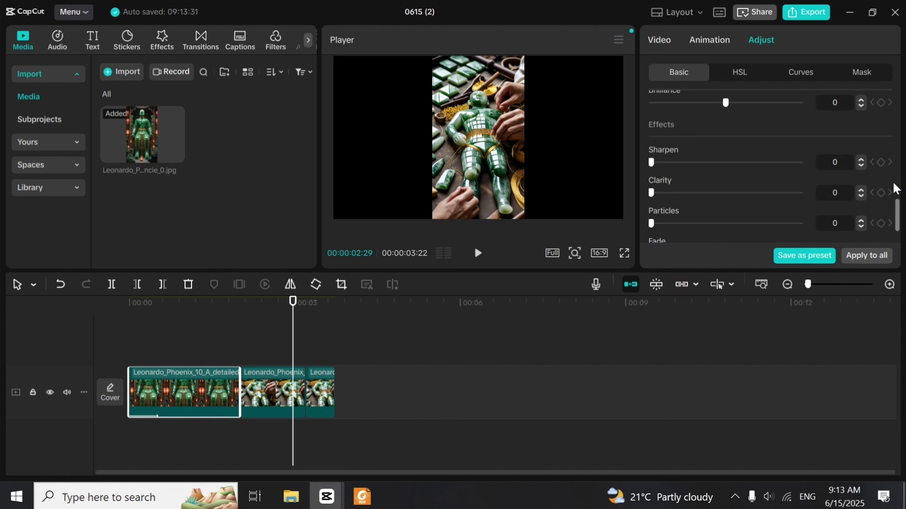
Select all three clips in the timeline and delete them
left_click(396, 360)
left_click_drag(336, 347, 14, 325)
left_click_drag(392, 323, 173, 417)
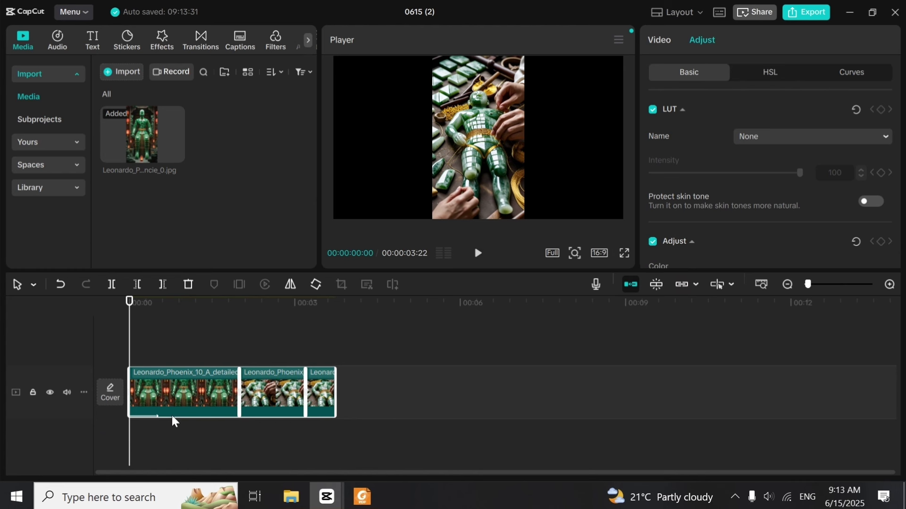
key("Delete")
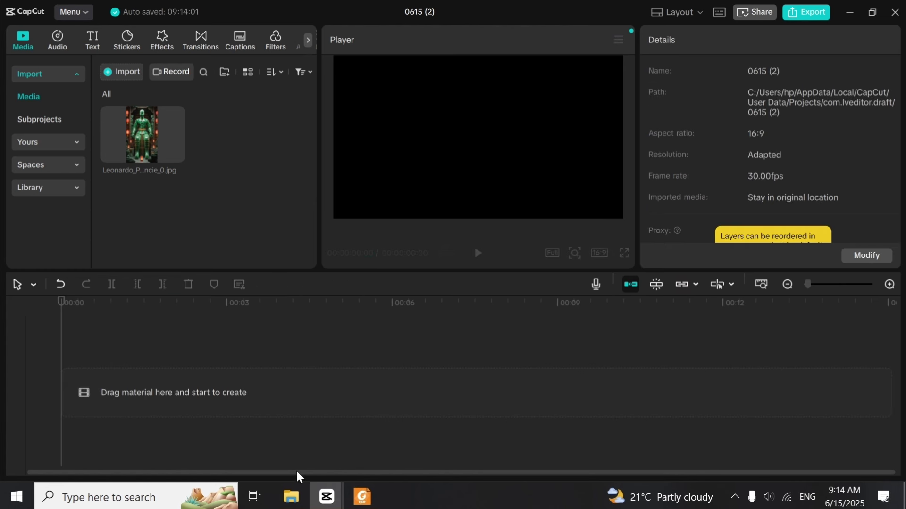
left_click(291, 496)
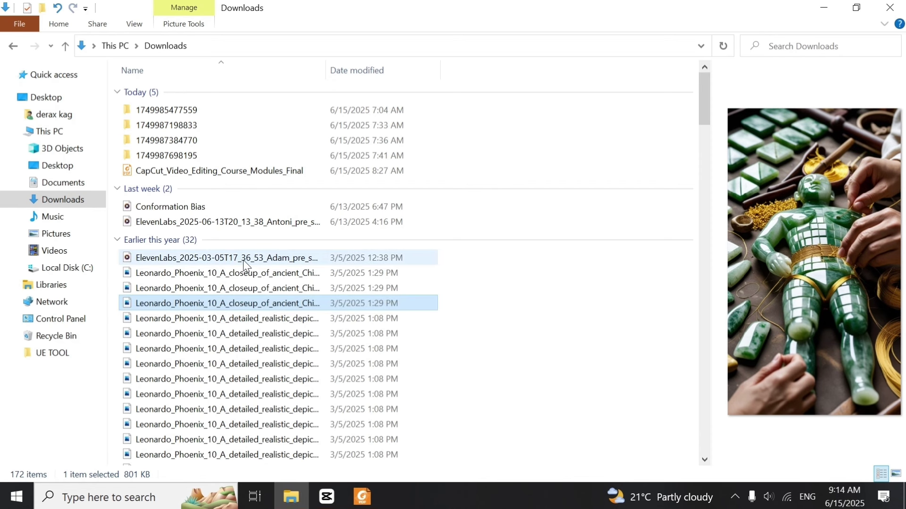
left_click(326, 496)
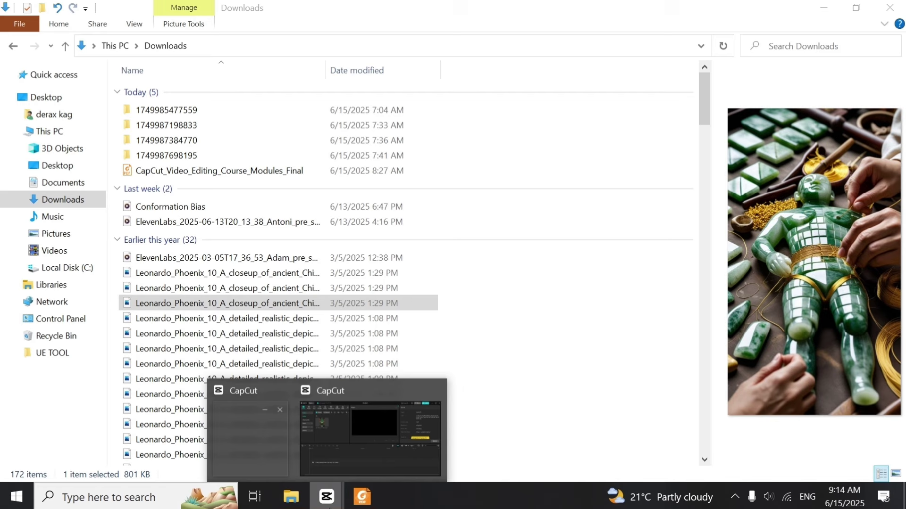
left_click(359, 452)
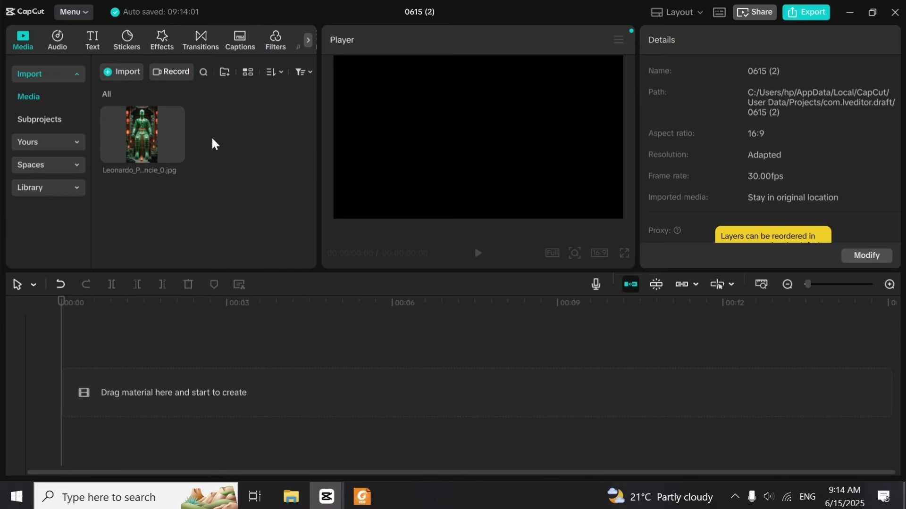
Import the ElevenLabs MP3 dated 2025-06-13 from the Downloads folder and add it to the start of the timeline
left_click(122, 72)
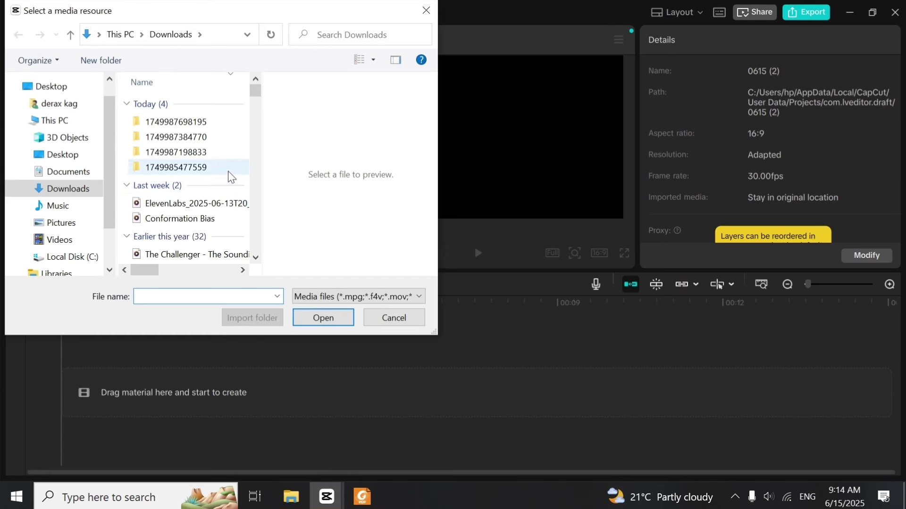
scroll(257, 88, "down", 1)
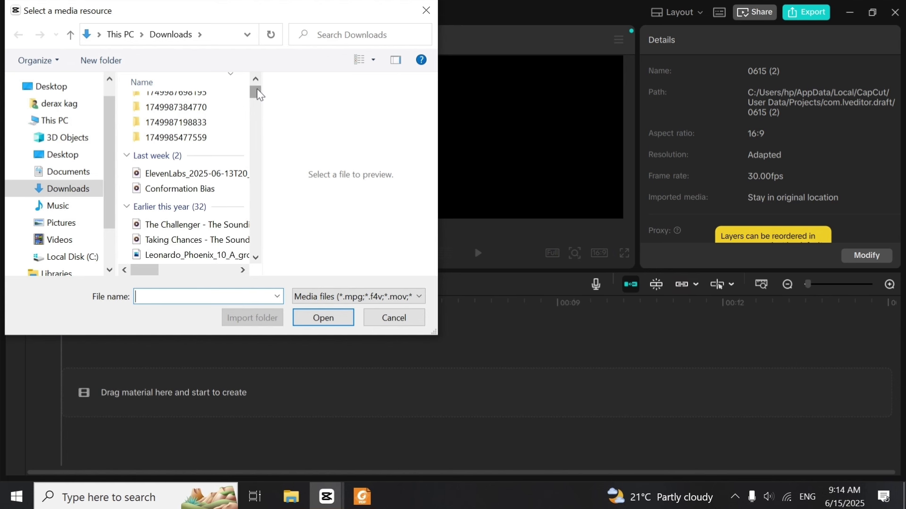
left_click(178, 240)
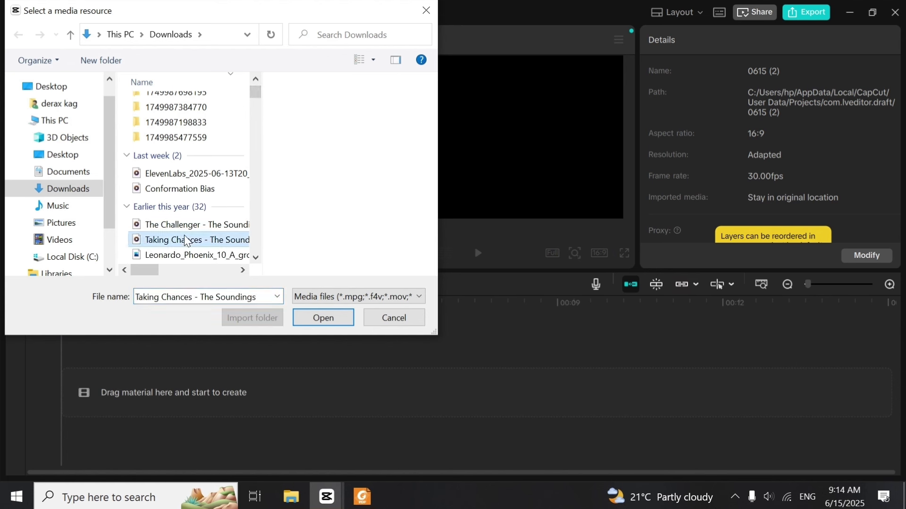
key("Down")
key("Down")
key("Down")
key("Down")
key("Down")
key("Up")
key("Up")
key("Up")
key("Up")
key("Up")
key("Up")
key("Up")
key("Up")
key("Up")
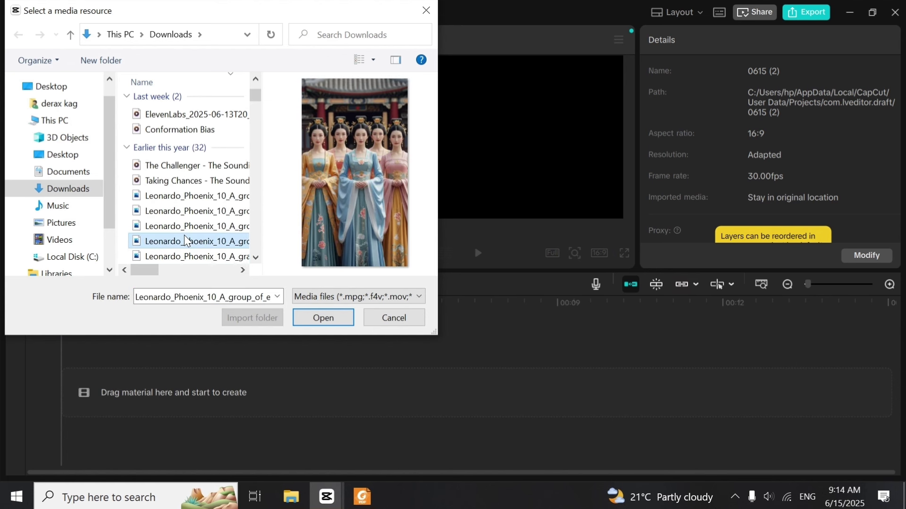
scroll(188, 241, "up", 1)
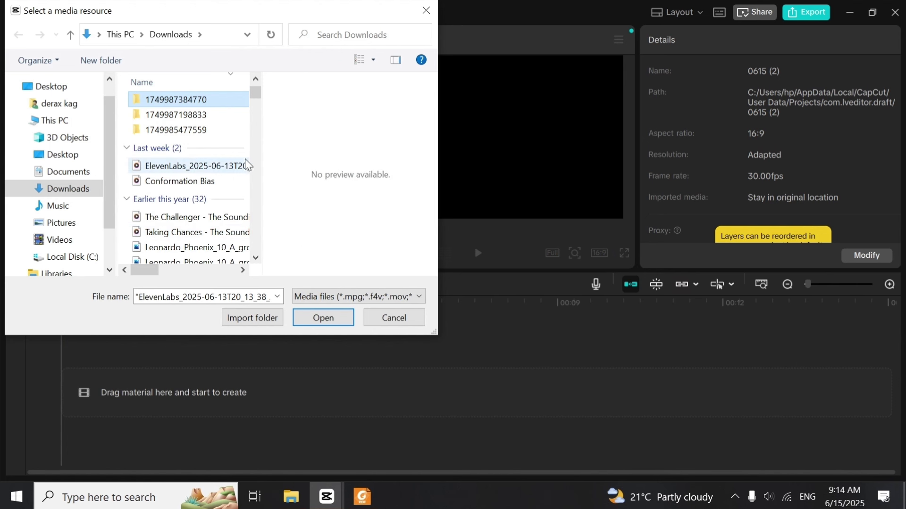
left_click(201, 168)
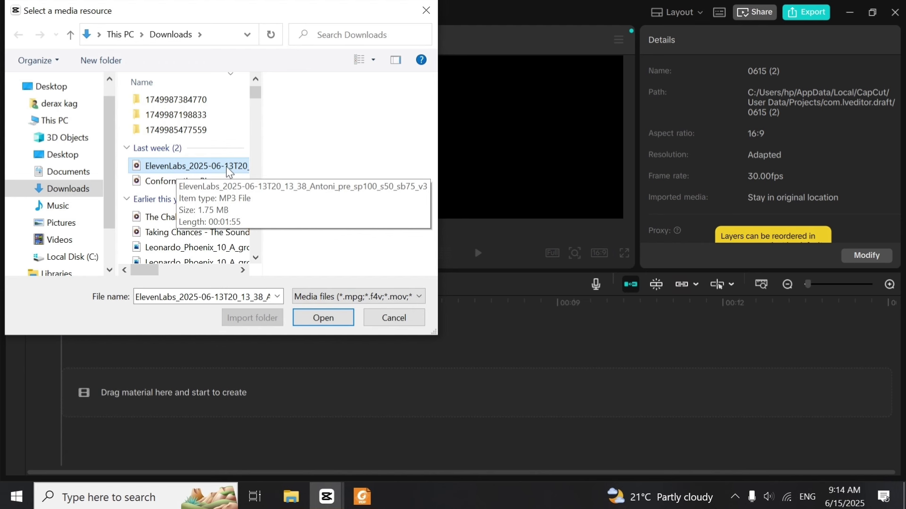
left_click(310, 317)
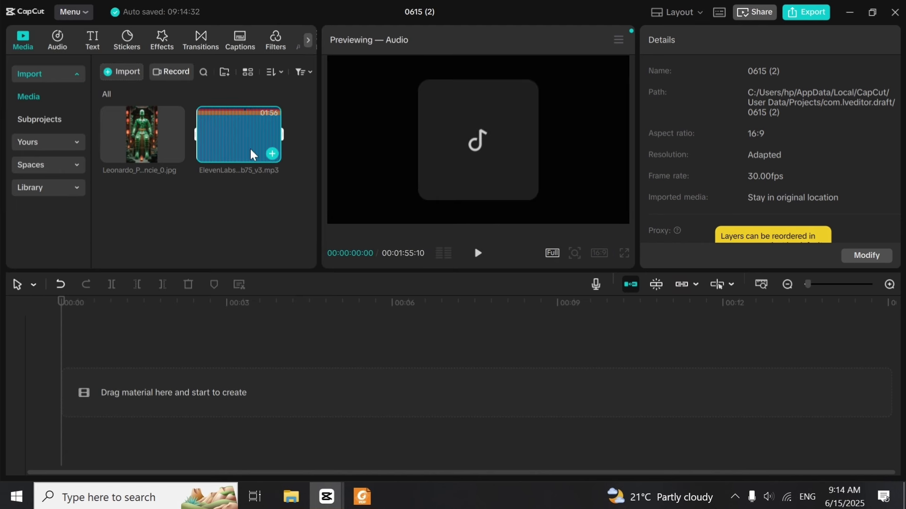
left_click_drag(237, 140, 124, 376)
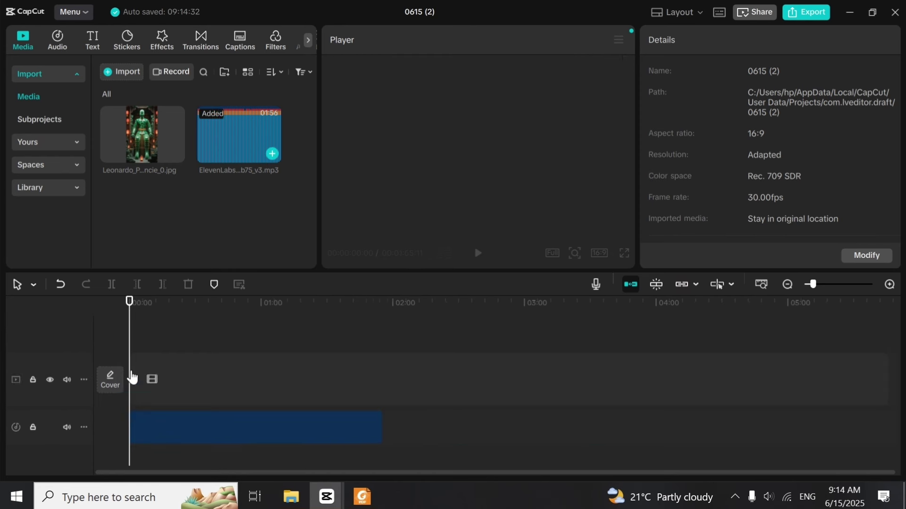
Switch to File Explorer and add the ElevenLabs MP3 dated 2025-03-05 from Downloads to the start of the timeline
left_click(292, 498)
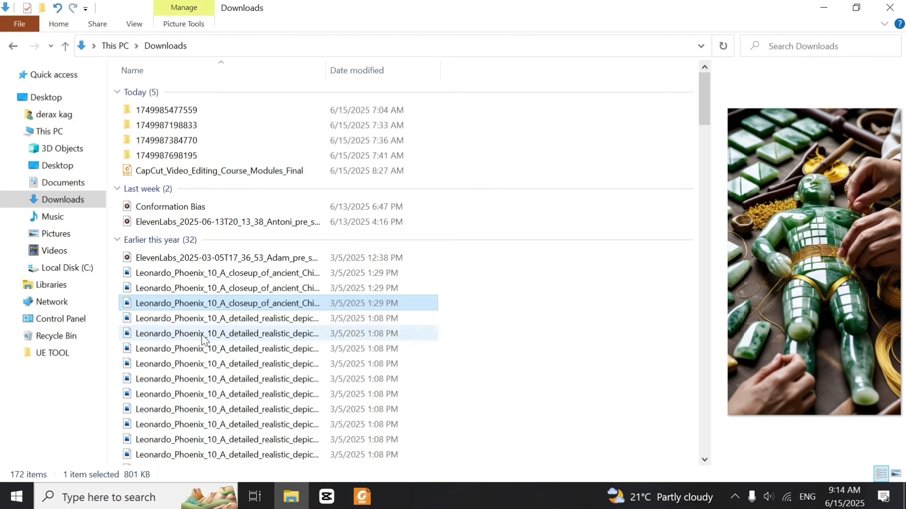
left_click(229, 363)
left_click(187, 262)
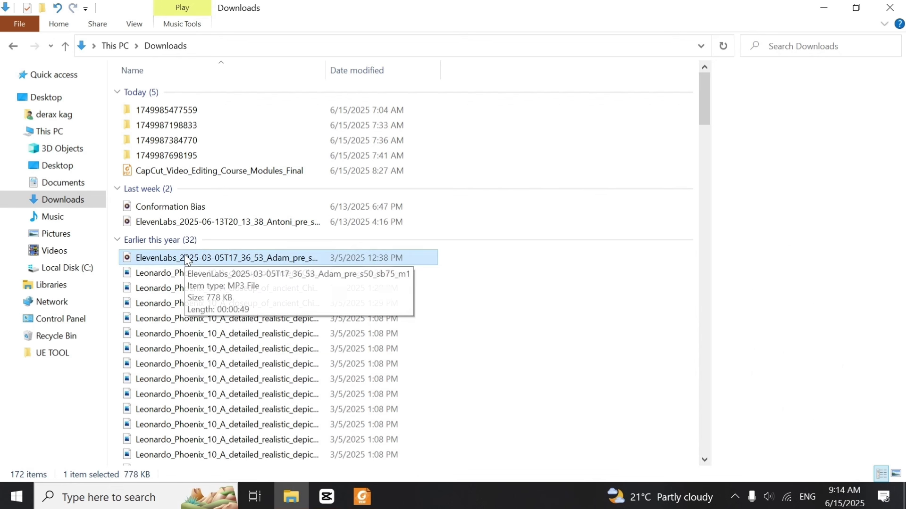
left_click_drag(187, 261, 157, 381)
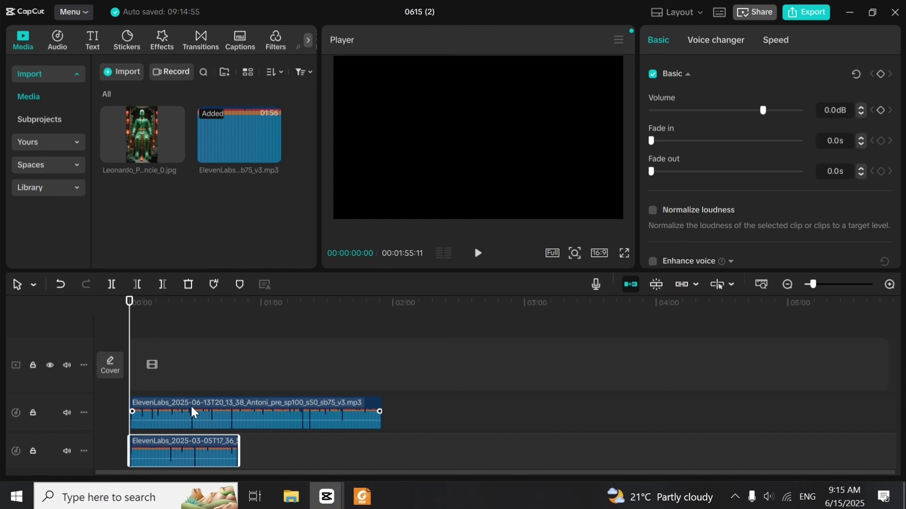
Delete the ElevenLabs audio clip dated 2025-06-13 from the timeline and select the 2025-03-05 clip to show its audio settings
left_click(207, 409)
key("Delete")
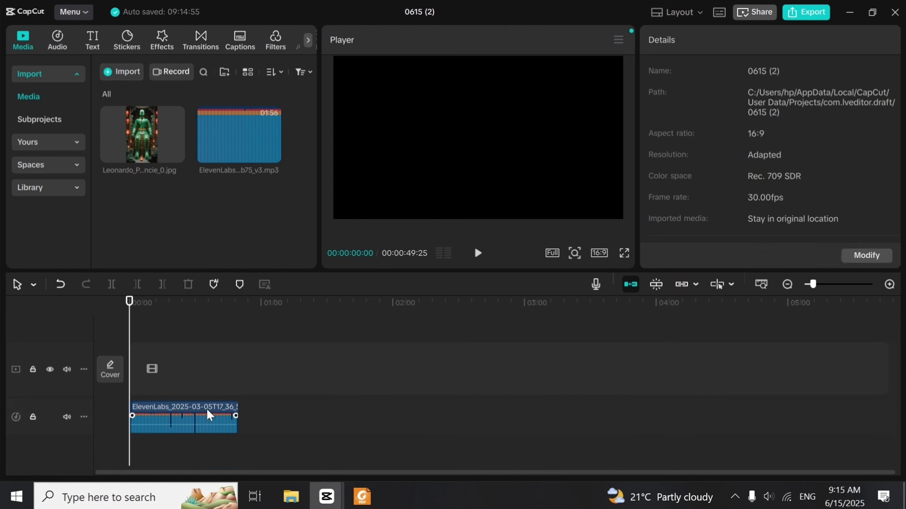
left_click(193, 420)
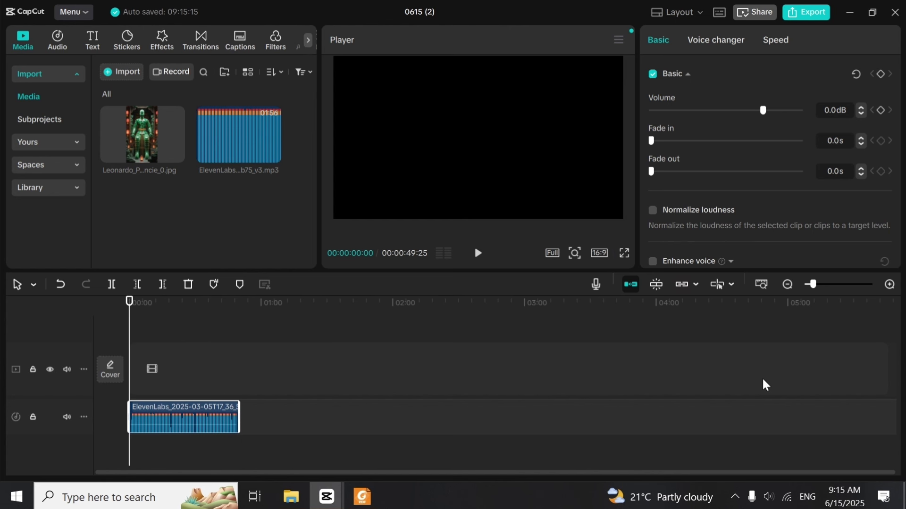
Split the ElevenLabs voice clip at 00:00:03:00, at the end of the first spoken phrase
left_click_drag(820, 287, 818, 287)
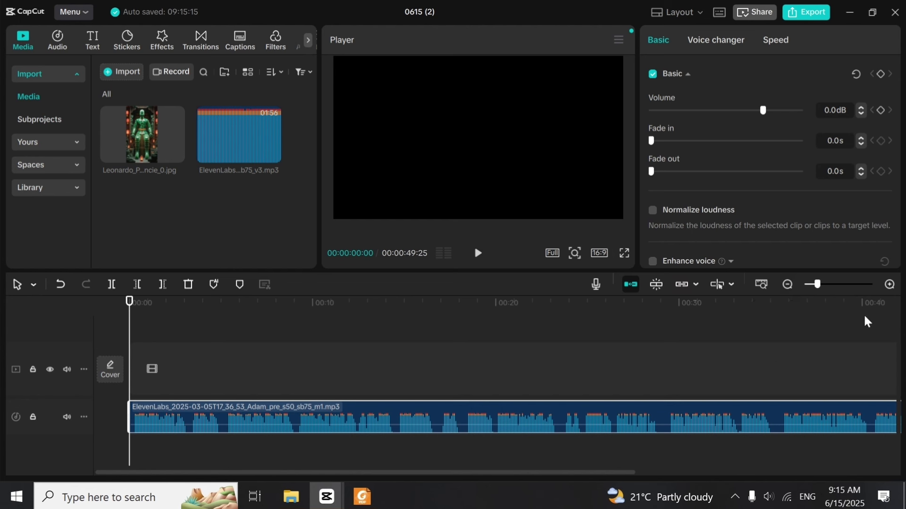
left_click_drag(817, 285, 834, 285)
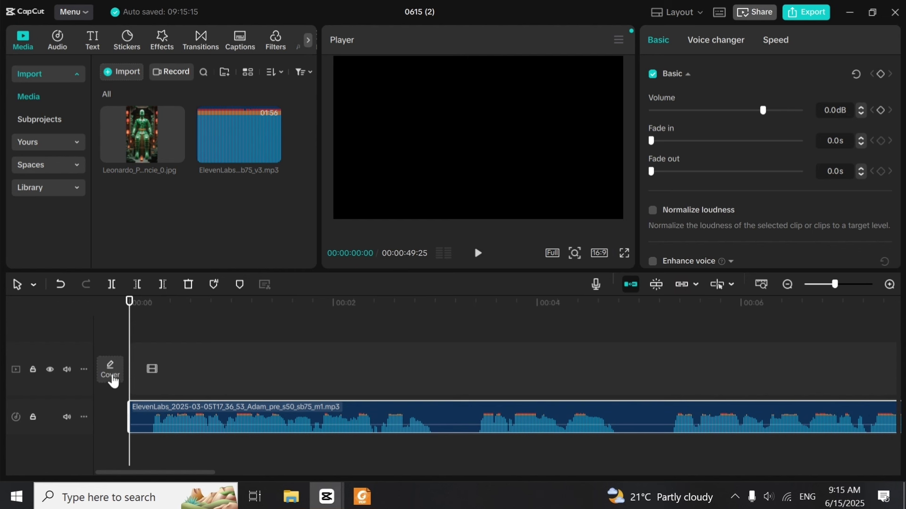
left_click_drag(129, 373, 435, 386)
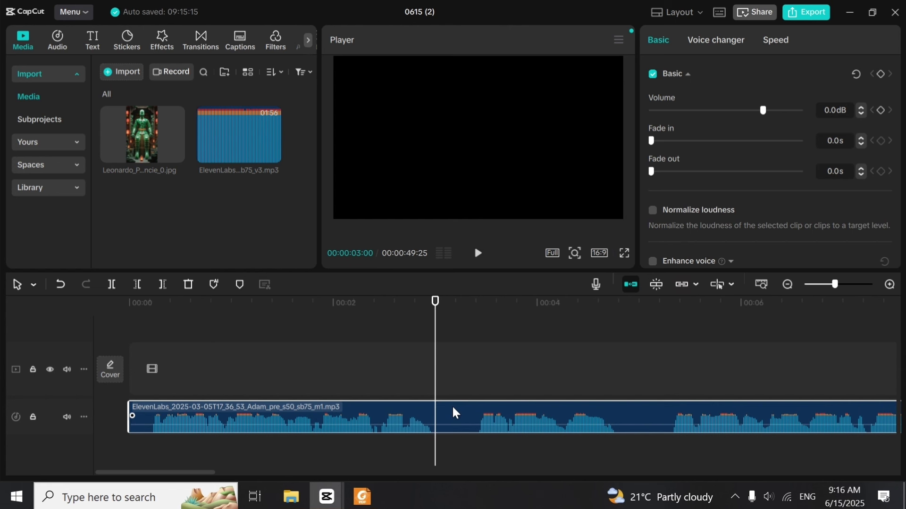
mouse_move(434, 370)
left_mouse_down()
mouse_move(334, 372)
mouse_move(435, 382)
left_mouse_up()
left_click(111, 290)
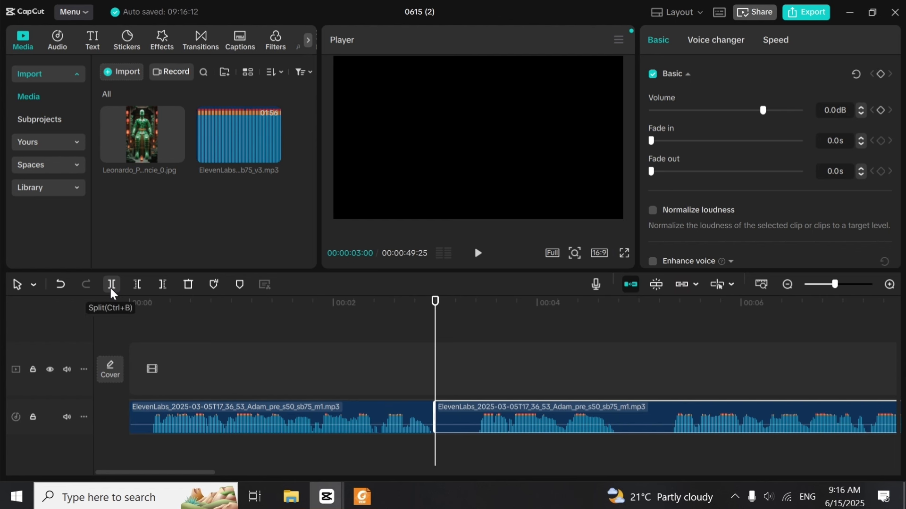
Split the voice clip again at 00:00:03:12, delete the silent piece between the cuts, and close the gap with the remaining clip
left_click_drag(438, 369, 476, 367)
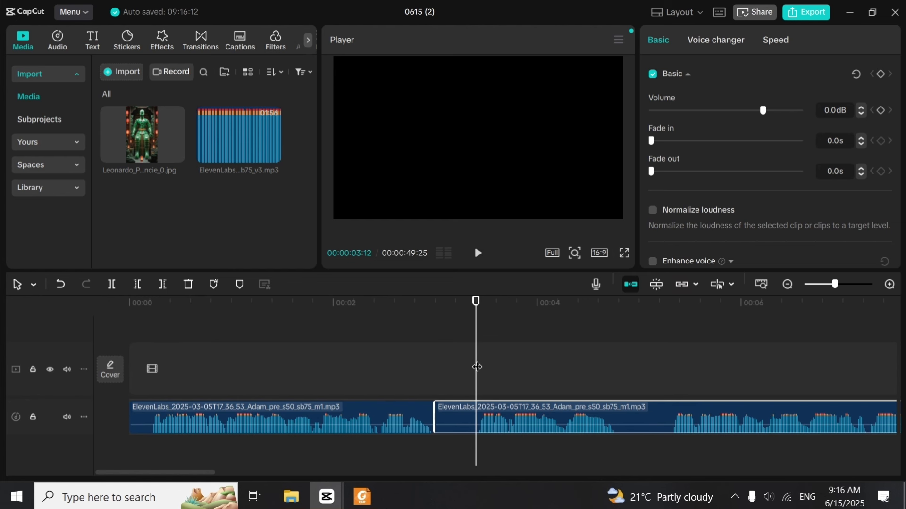
left_click(114, 288)
left_click(457, 425)
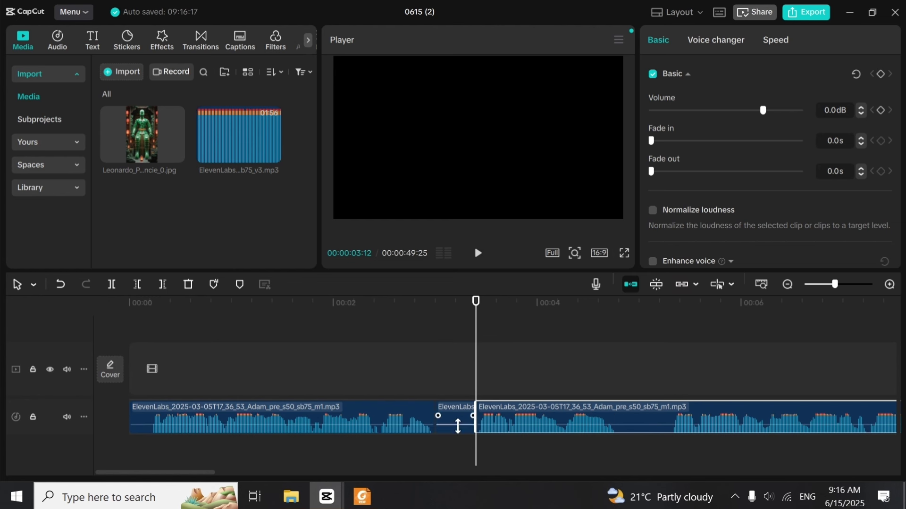
key("Delete")
left_click_drag(543, 413, 501, 420)
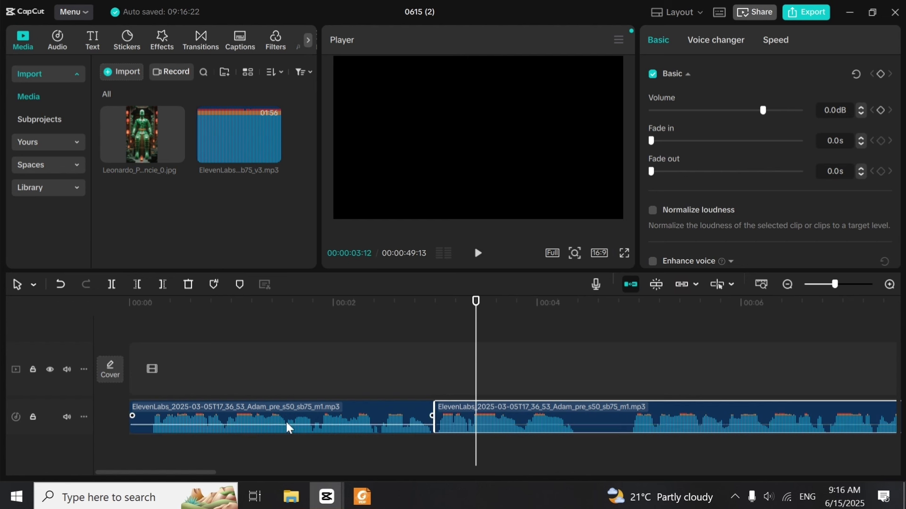
Split the voice clip at 00:00:04:12, trim the silence off the start of the last part, and move it back against the cut
left_click_drag(474, 389, 579, 385)
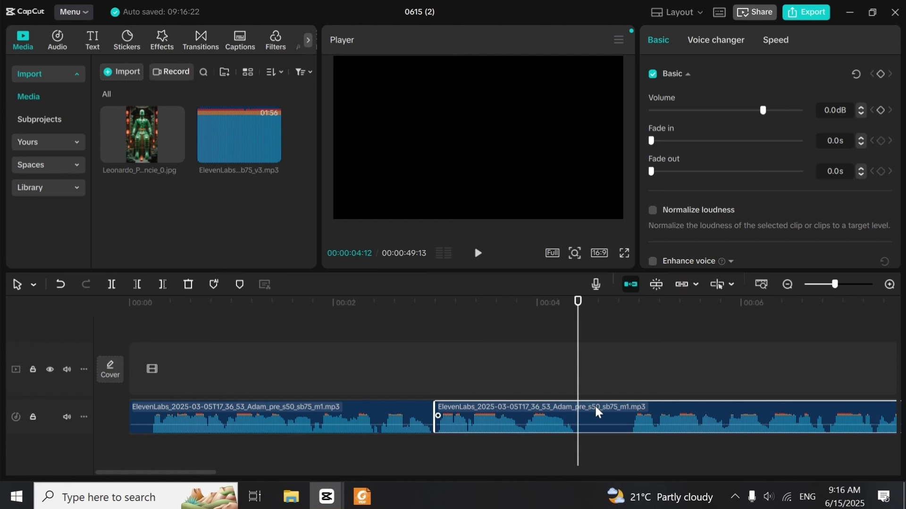
left_click(111, 285)
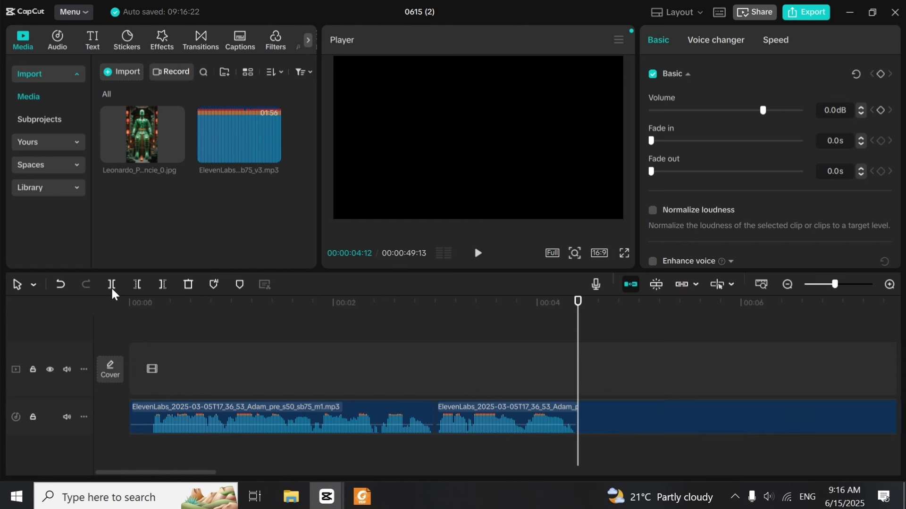
key("ctrl+b")
left_click_drag(579, 422, 628, 444)
left_click_drag(658, 417, 624, 426)
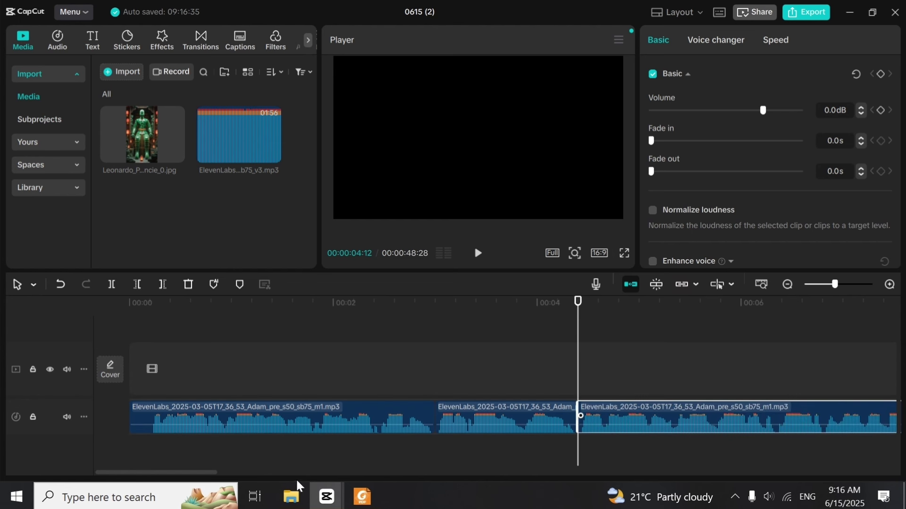
Trim about 6 frames of silence off the start of the first voice clip and move all three clips to the timeline start
scroll(234, 466, "right", 2)
left_click_drag(235, 470, 770, 427)
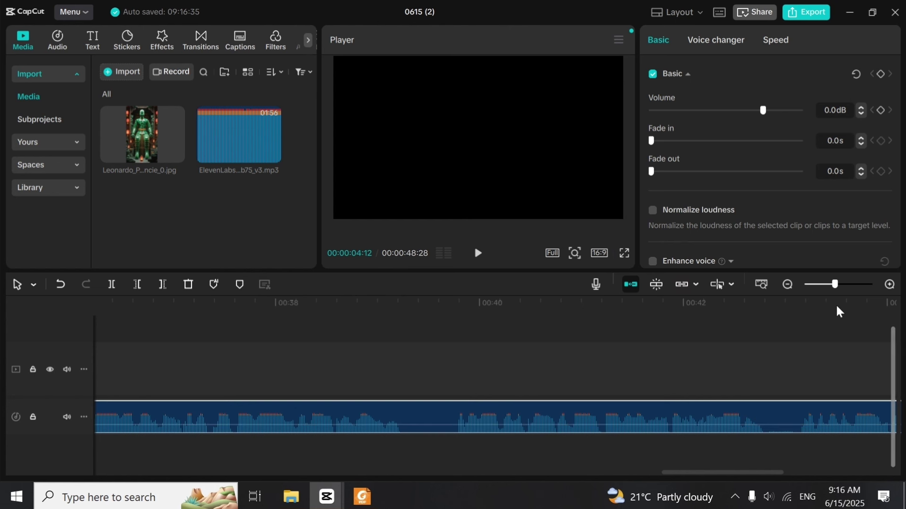
left_click(828, 287)
left_click_drag(844, 473, 67, 487)
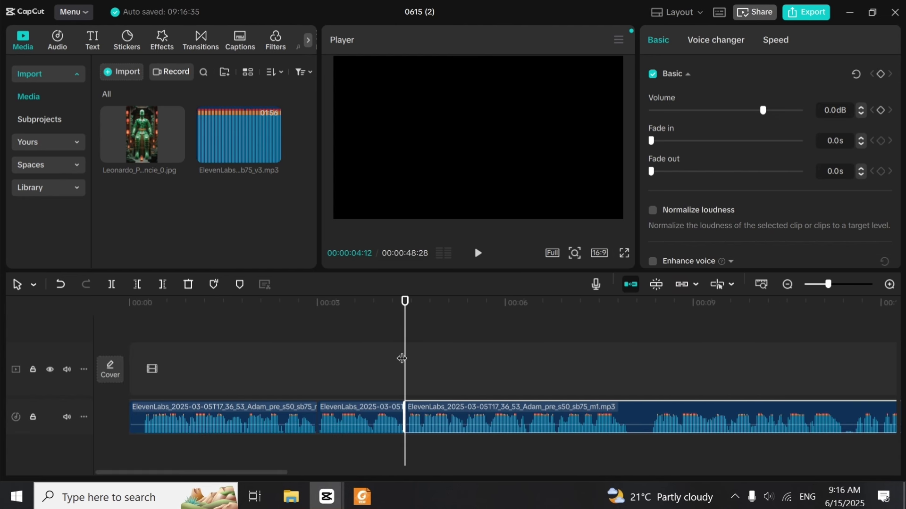
left_click_drag(404, 357, 3, 360)
left_click(137, 423)
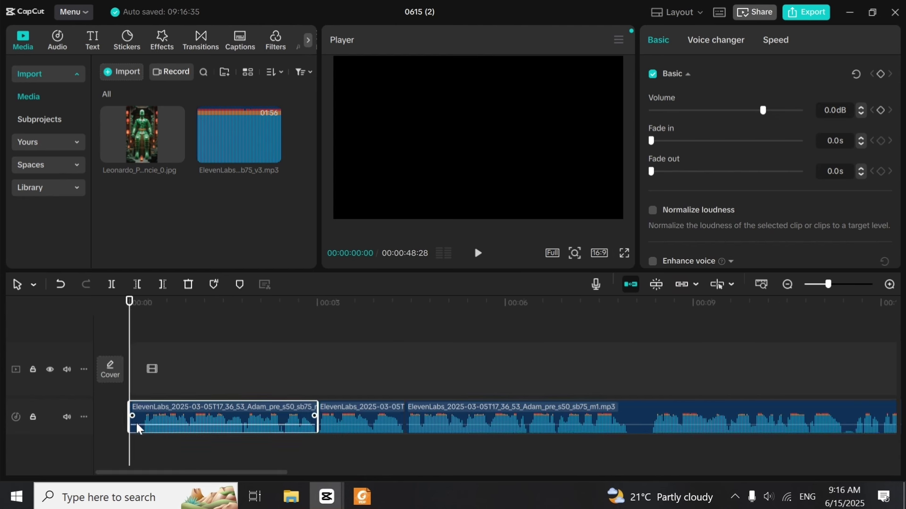
left_click_drag(132, 427, 141, 428)
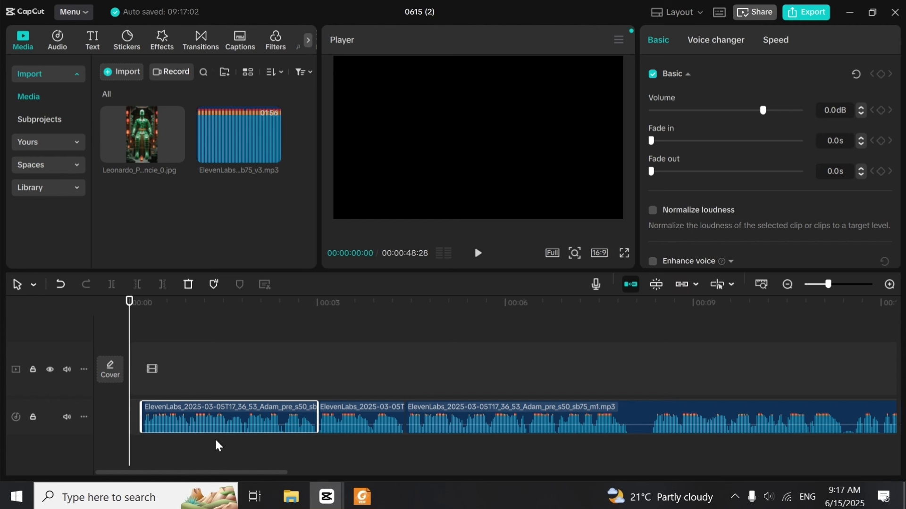
left_click(434, 412, "shift")
left_click_drag(260, 423, 185, 426)
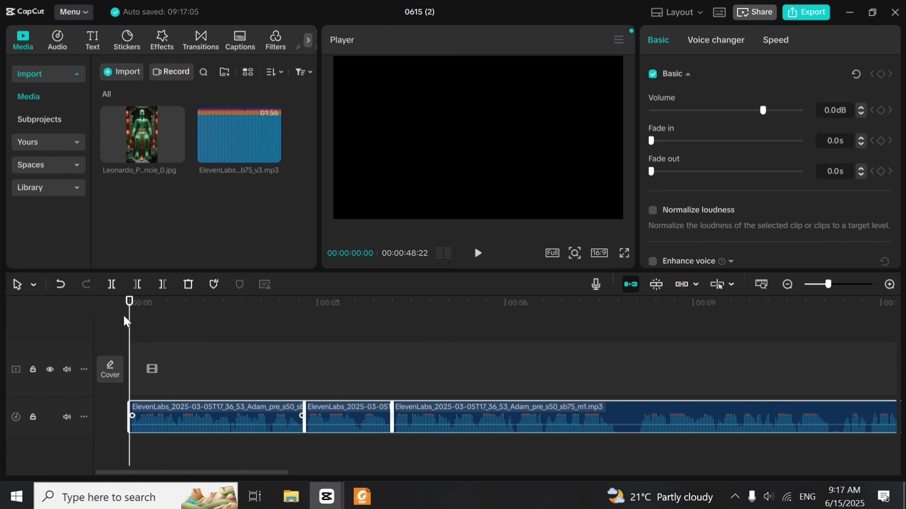
Switch to File Explorer and add "The Challenger - The Soundings" from Downloads to the timeline start, on a track below the voice clips
left_click(292, 498)
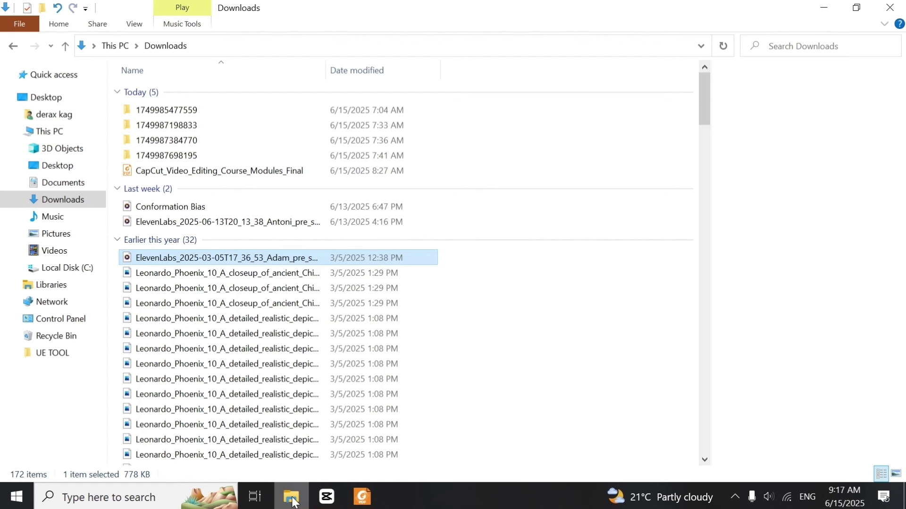
left_click_drag(706, 103, 706, 173)
left_click(171, 304)
left_click(173, 290)
left_click(171, 305)
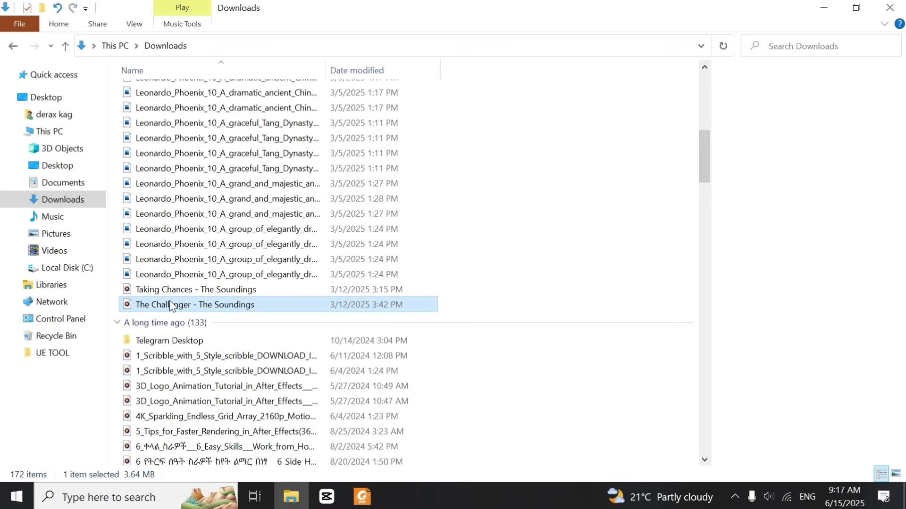
left_click_drag(166, 310, 228, 446)
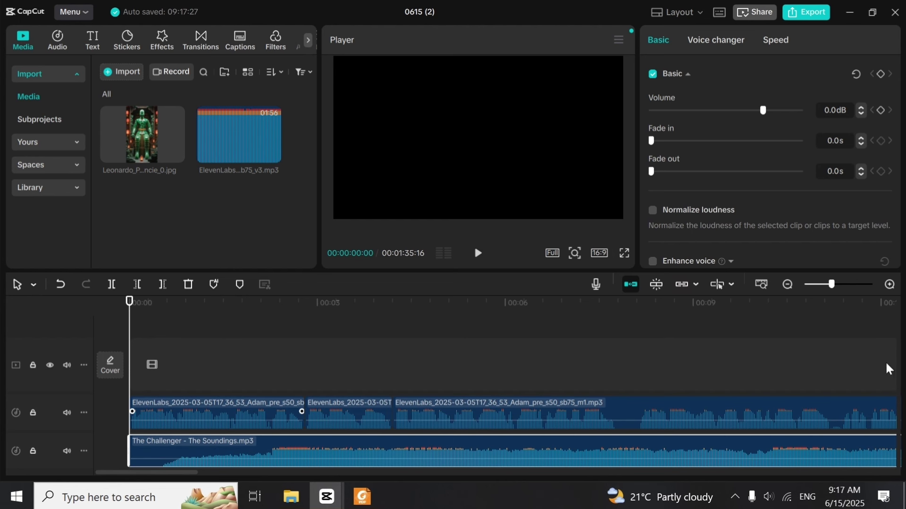
Play the voice clips from the start with the music track muted, and unmute the track once back at the beginning
left_click_drag(896, 358, 895, 415)
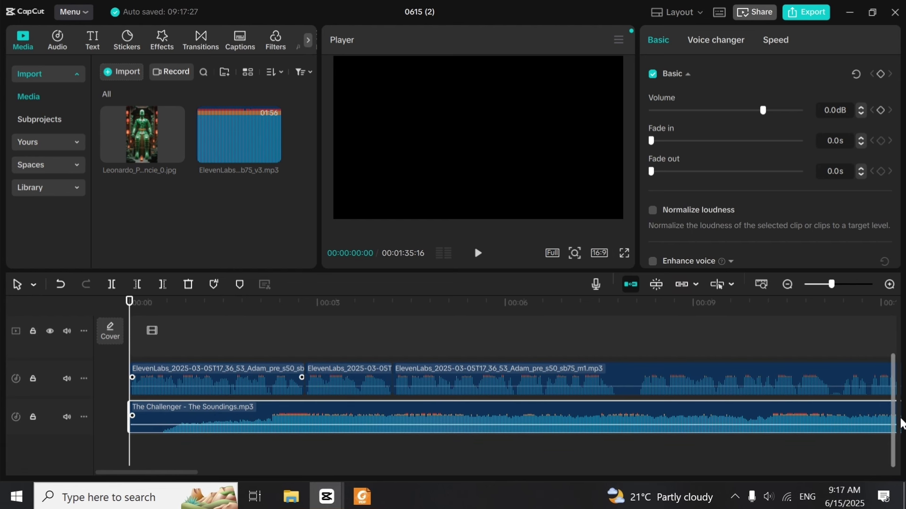
left_click(67, 417)
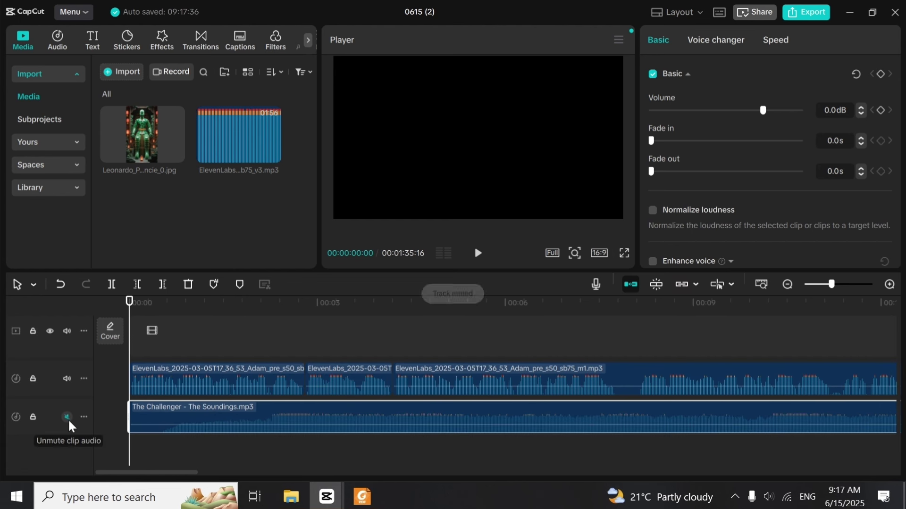
key("space")
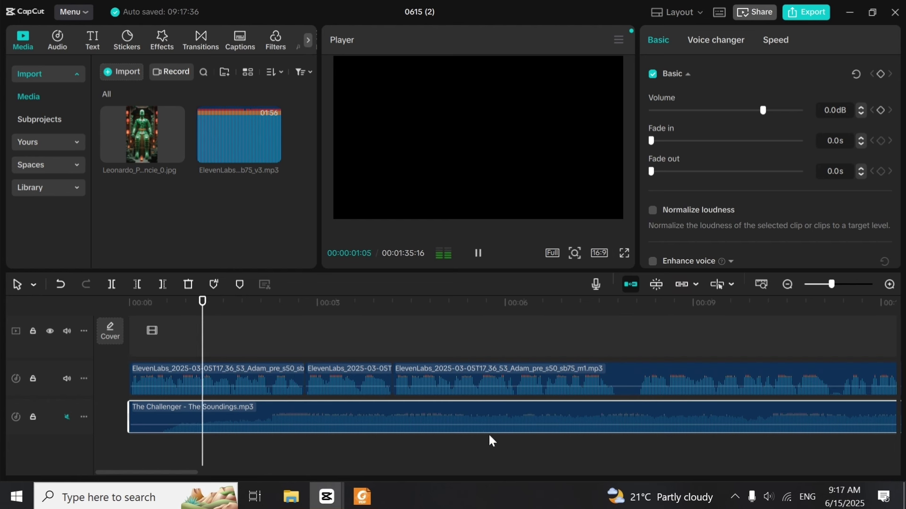
left_click(769, 497)
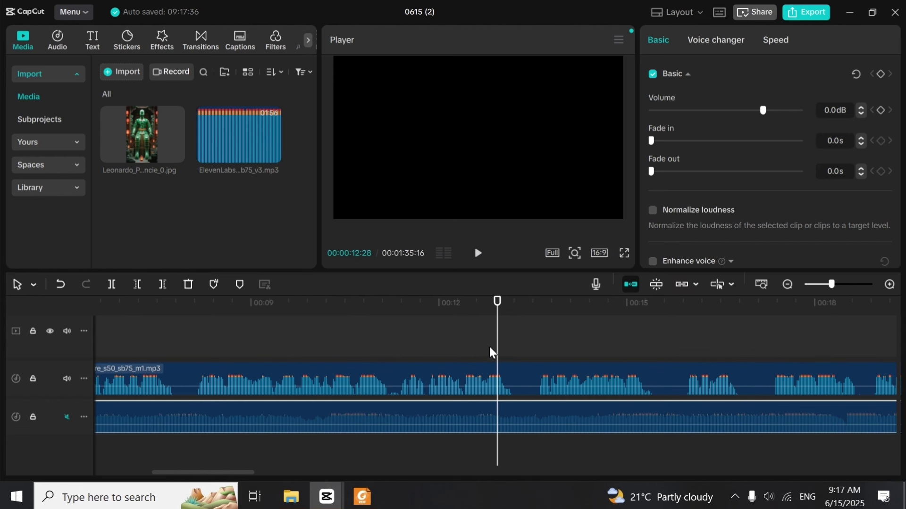
key("Home")
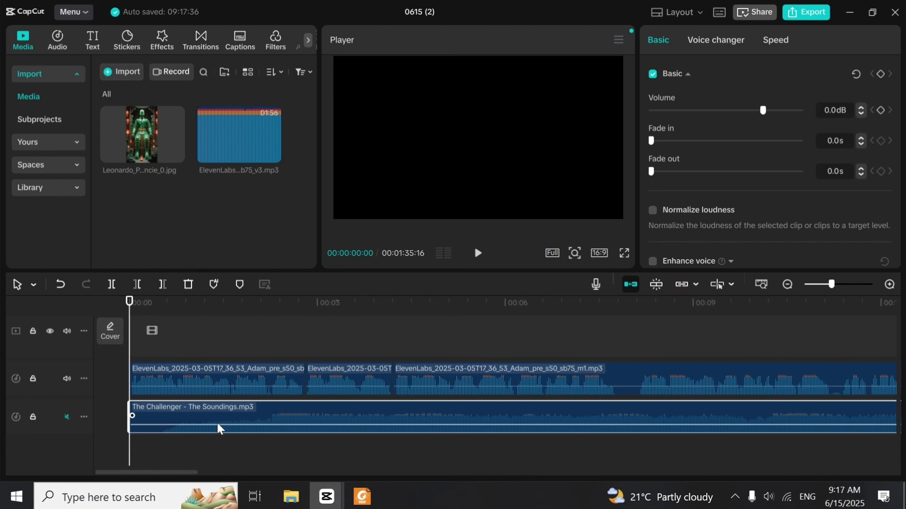
left_click(66, 418)
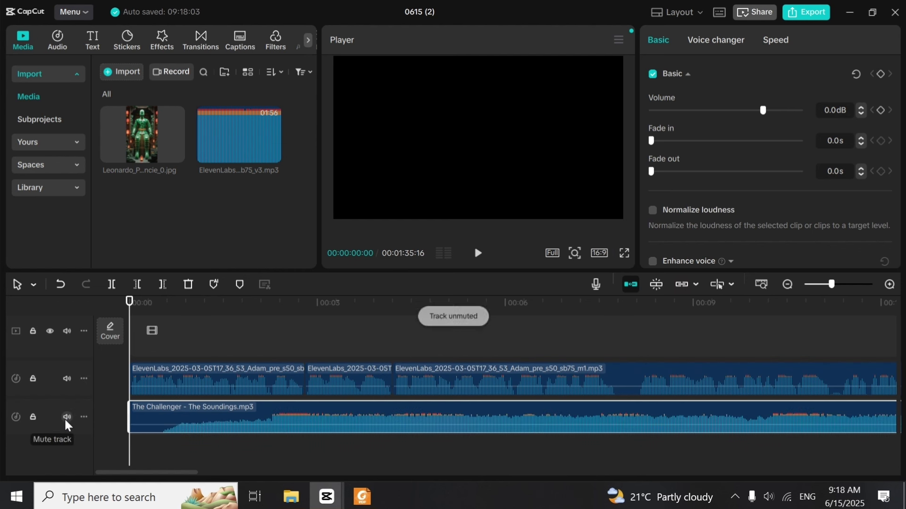
Trim about 15 frames of silence off the start of the music clip and move the clip back to the timeline start
left_click_drag(141, 427, 165, 442)
left_click_drag(218, 419, 173, 421)
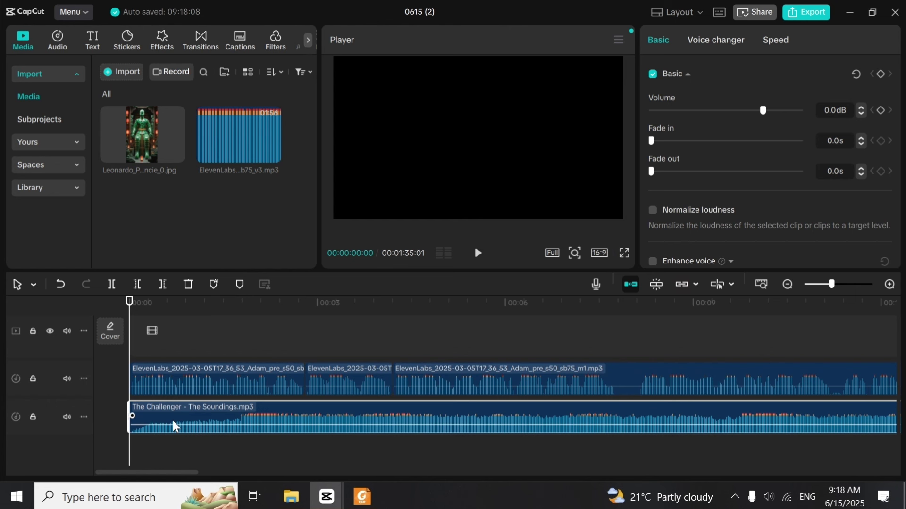
Select The Challenger music clip and lower its volume to -11.9 dB
left_click(352, 302)
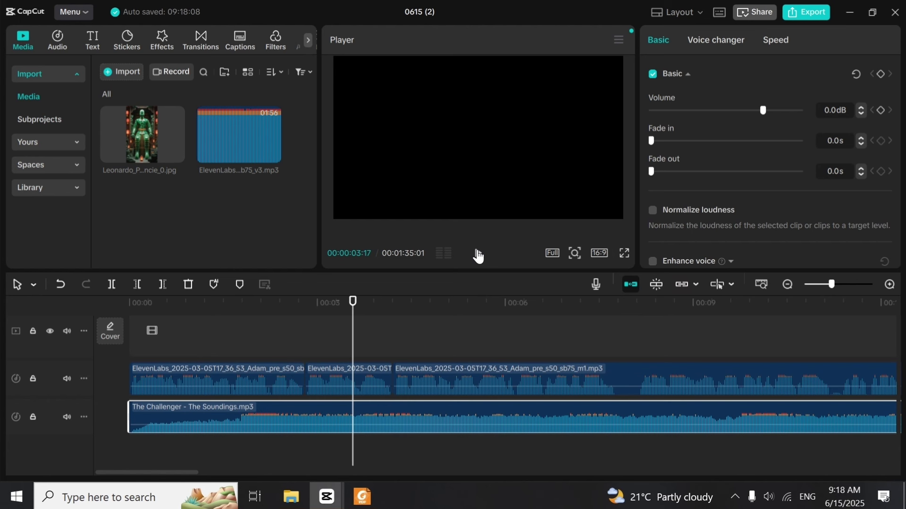
left_click(226, 350)
left_click_drag(224, 357, 476, 383)
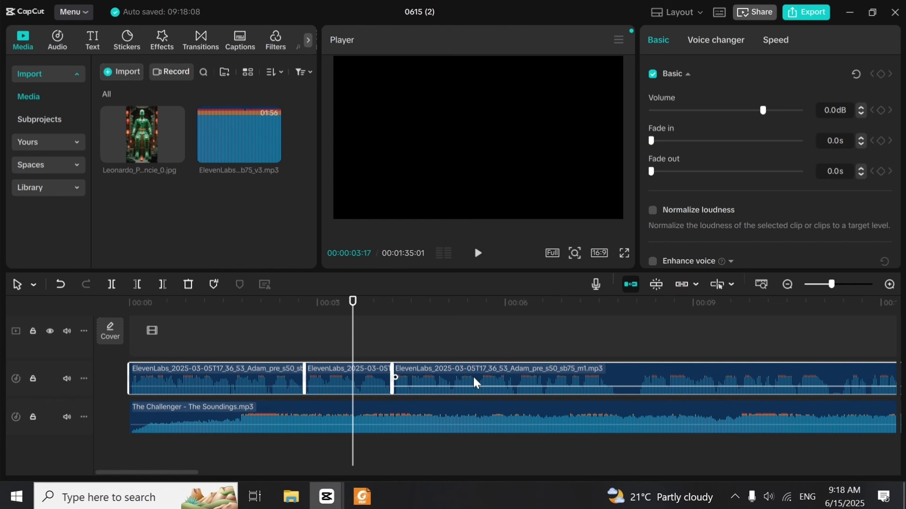
left_click(388, 411)
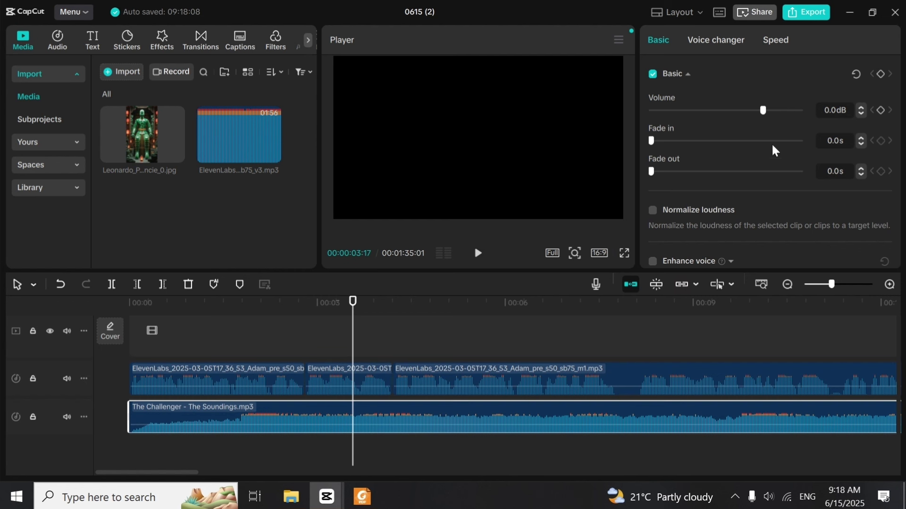
left_click(338, 384)
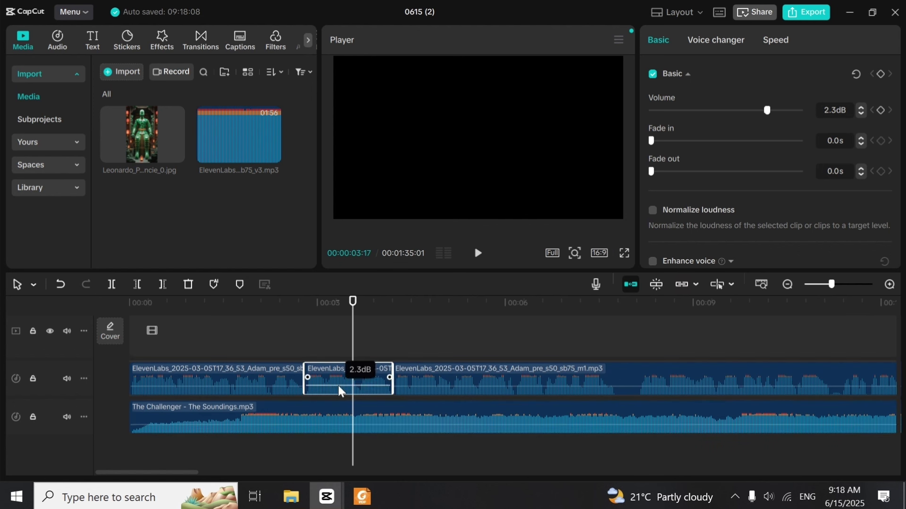
left_click(338, 425)
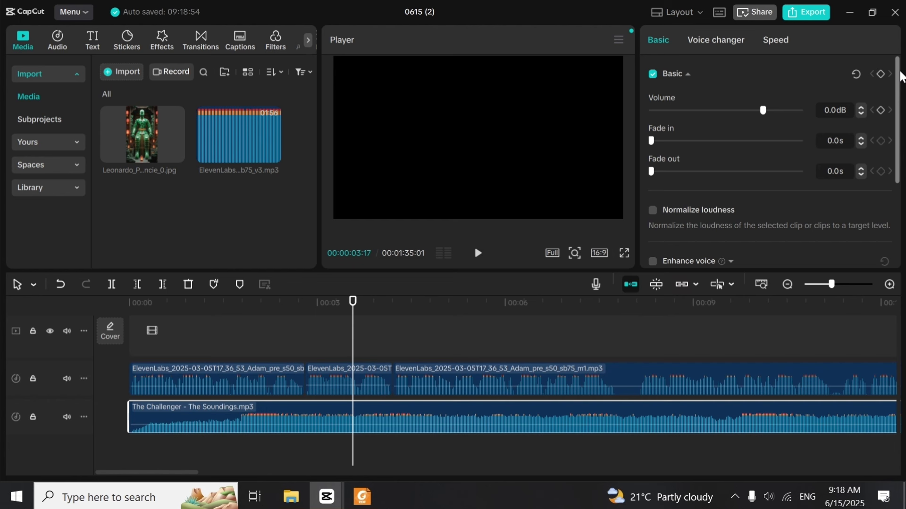
left_click_drag(899, 72, 900, 61)
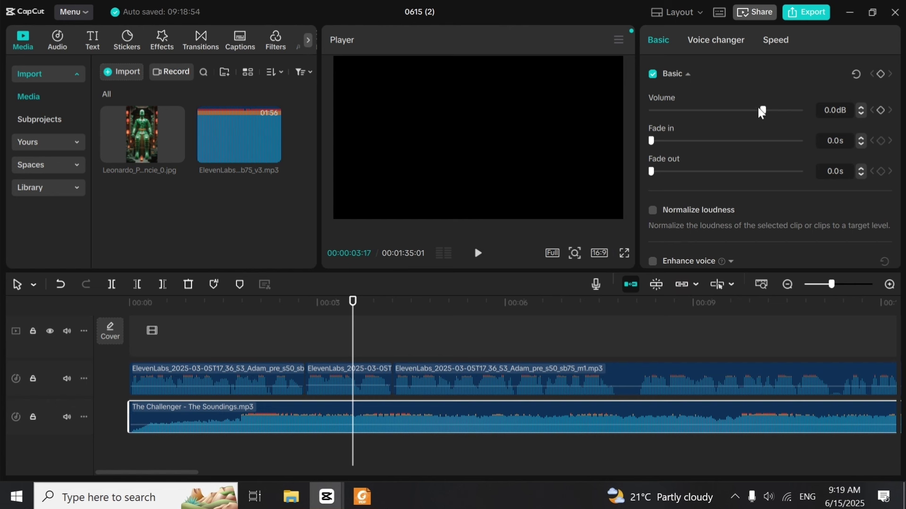
left_click_drag(763, 111, 741, 111)
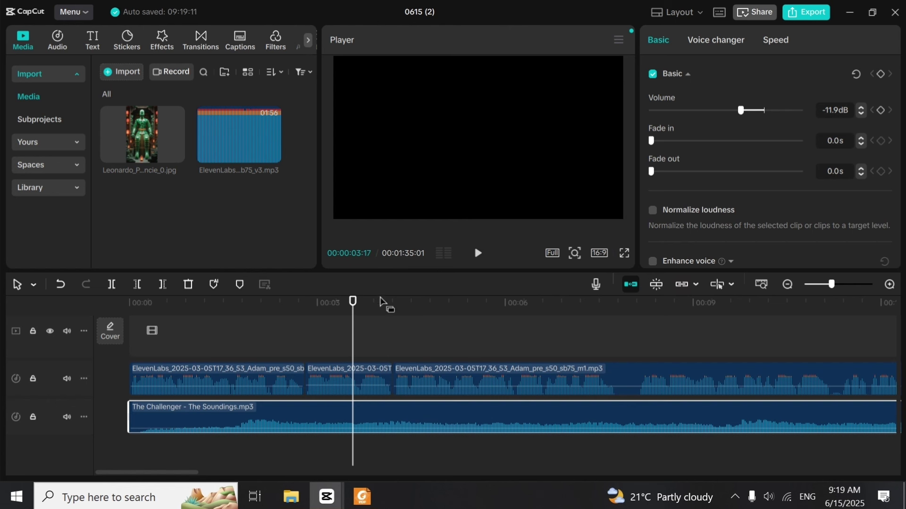
Play the voice clips together with the quieter music from the start, stop playback, and return the playhead to the beginning
left_click_drag(352, 332, 126, 356)
key("space")
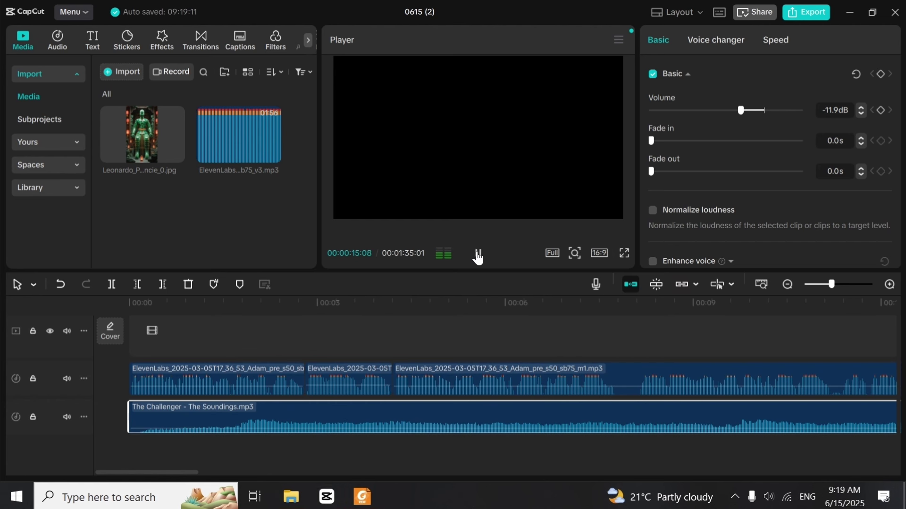
left_click(478, 258)
key("Left")
key("Left")
key("Left")
key("Left")
key("Left")
key("Left")
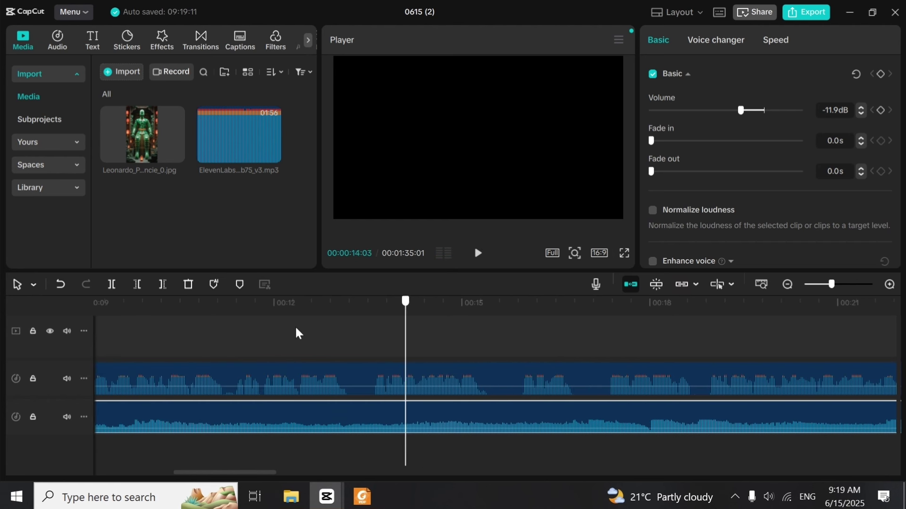
key("Home")
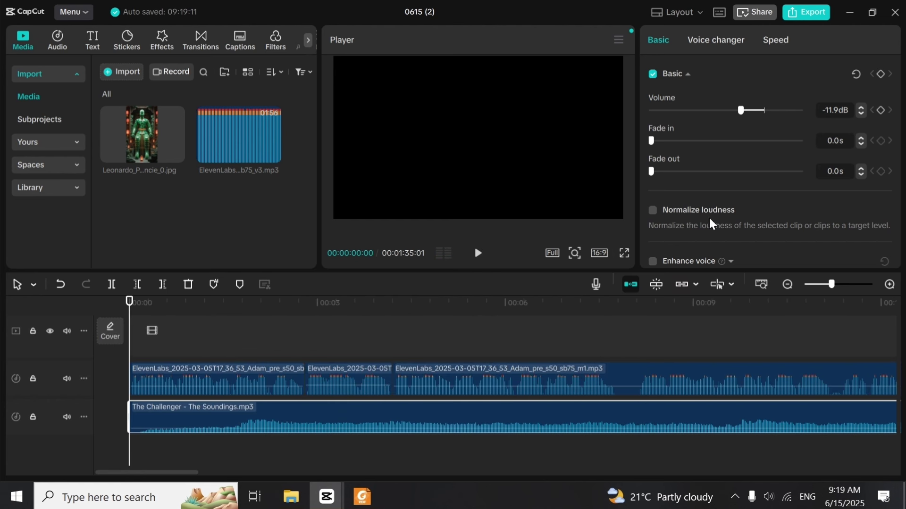
Lower The Challenger music clip's volume to -13.9 dB
mouse_move(744, 112)
left_mouse_down()
mouse_move(728, 109)
mouse_move(736, 109)
left_mouse_up()
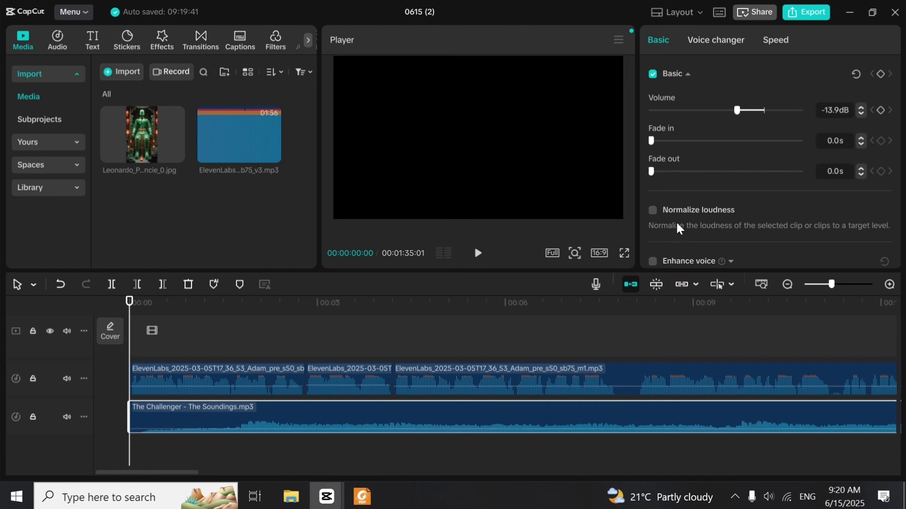
scroll(660, 143, "up", 3)
Add a fade-in to the music clip, first at 1.5 s and finally at 0.8 s
left_click_drag(658, 143, 649, 143)
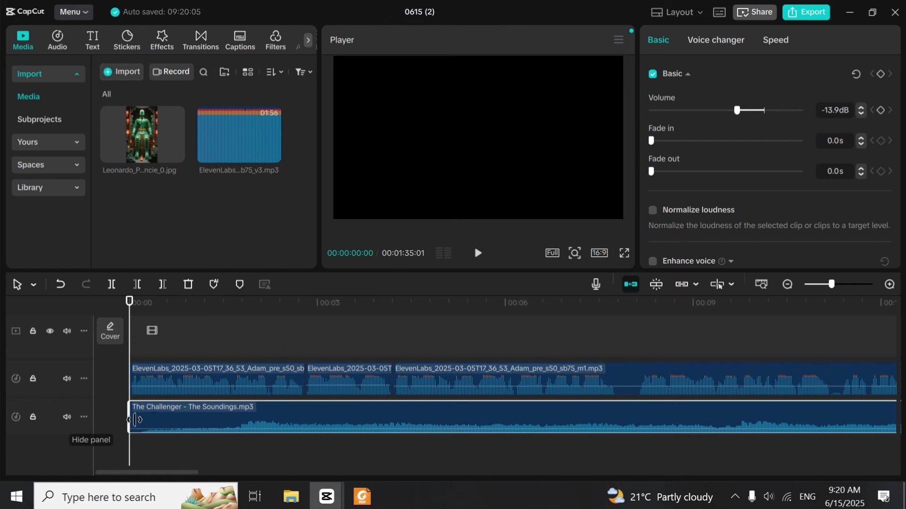
left_click_drag(664, 140, 673, 141)
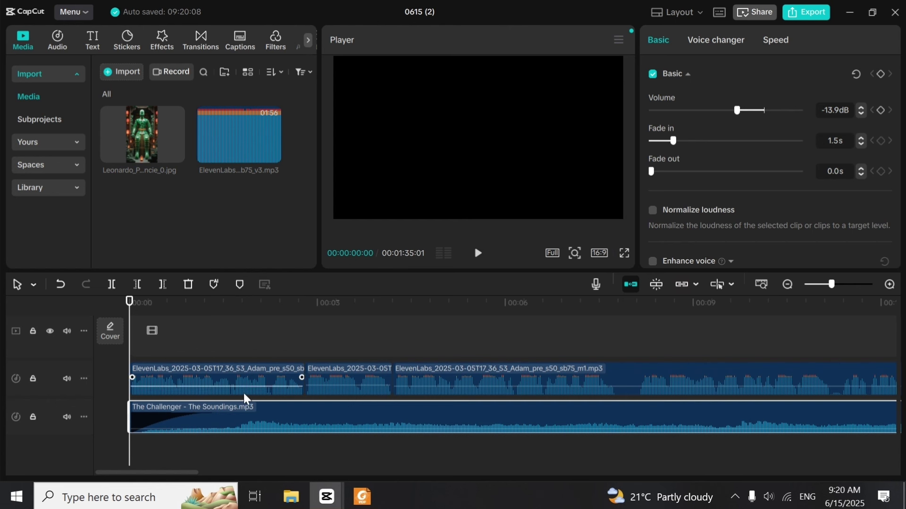
left_click_drag(673, 146, 663, 142)
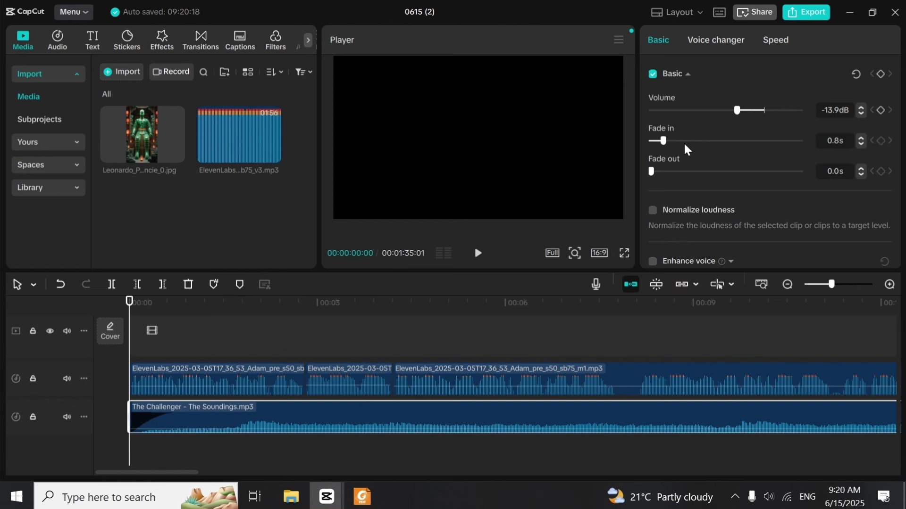
Trim the end of the music clip so it lines up with the end of the last voice clip
left_click_drag(188, 473, 884, 457)
left_click_drag(671, 417, 261, 405)
mouse_move(845, 471)
left_mouse_down()
mouse_move(774, 473)
mouse_move(836, 474)
left_mouse_up()
left_click_drag(715, 423, 654, 415)
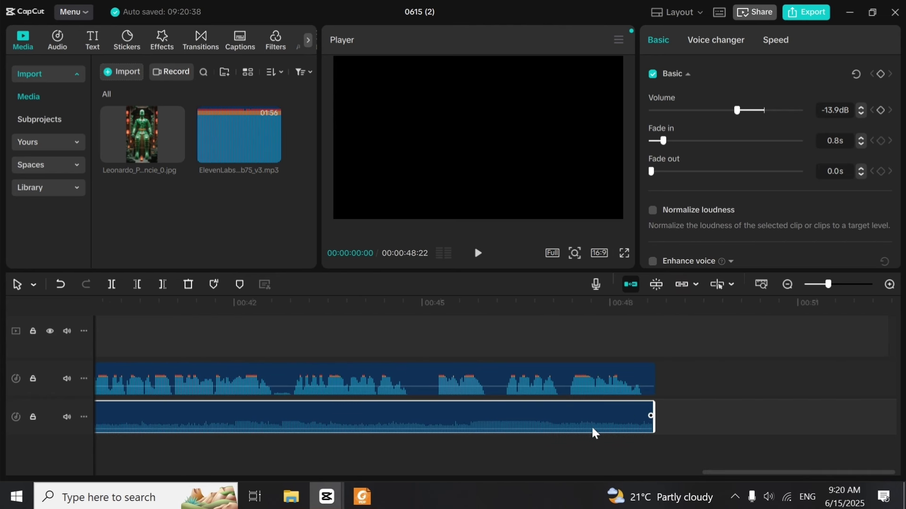
left_click_drag(759, 473, 722, 473)
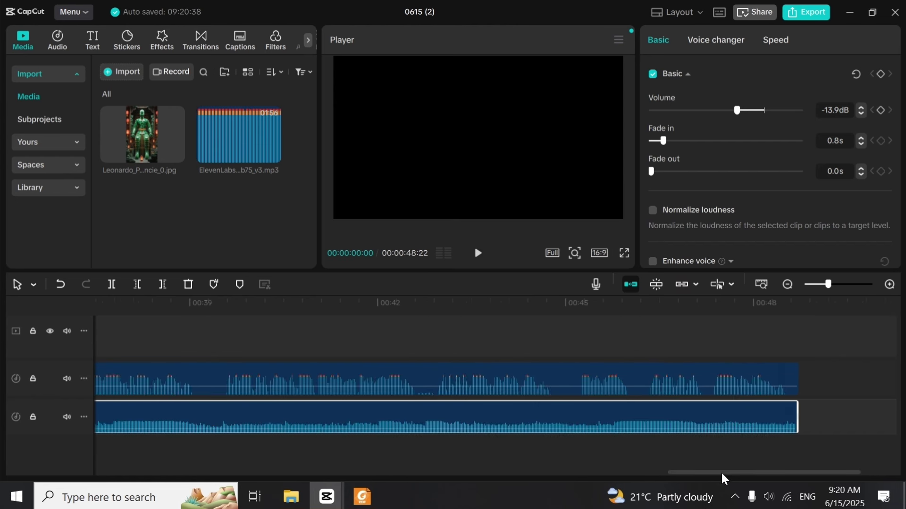
left_click(738, 358)
key("space")
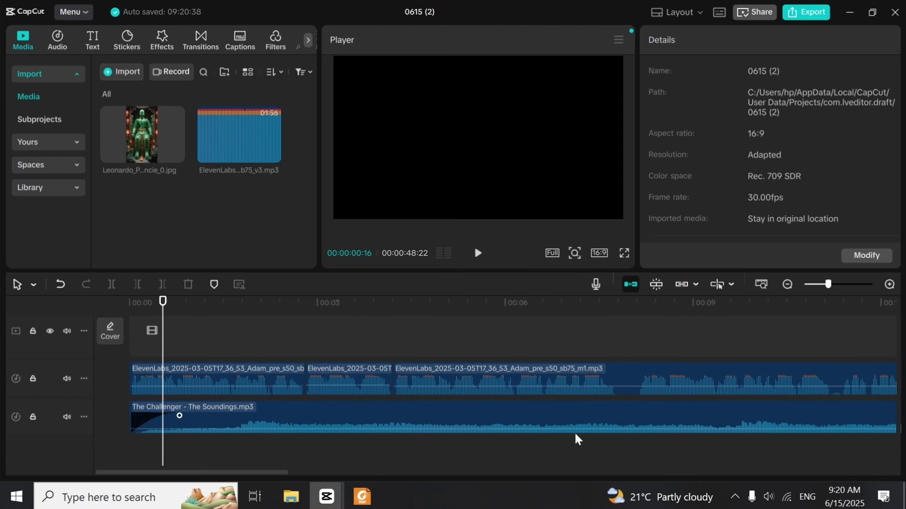
Select the music clip at the end of the timeline and set its fade-out to 1.0 s
left_click_drag(224, 472, 464, 459)
scroll(464, 458, "down", 10)
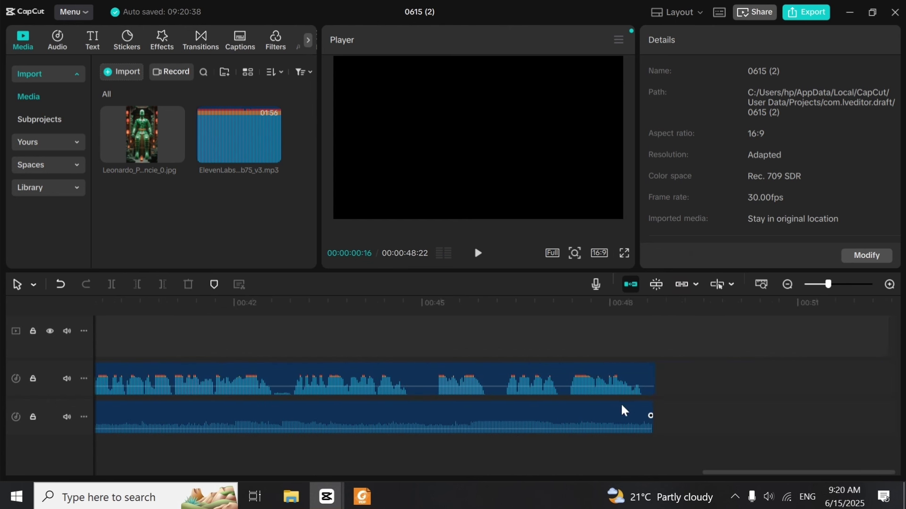
left_click(614, 413)
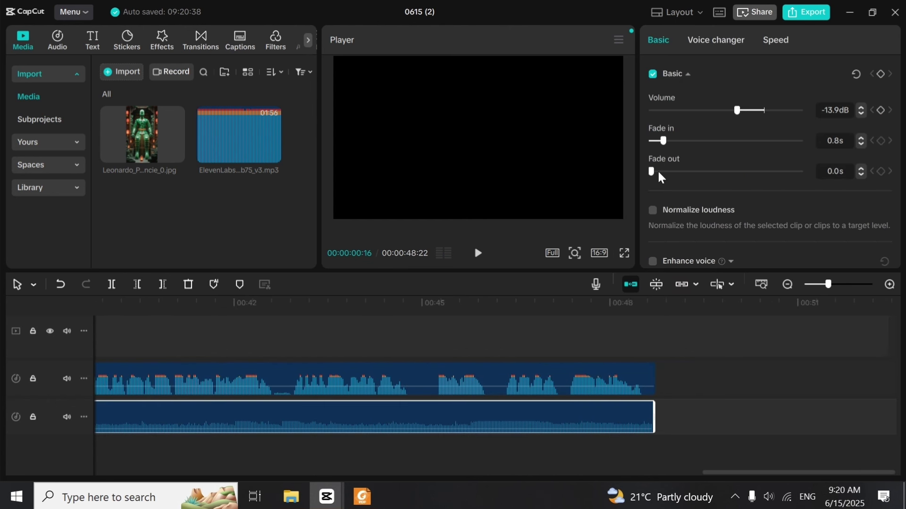
mouse_move(666, 172)
left_mouse_down()
mouse_move(721, 173)
mouse_move(659, 183)
mouse_move(667, 175)
left_mouse_up()
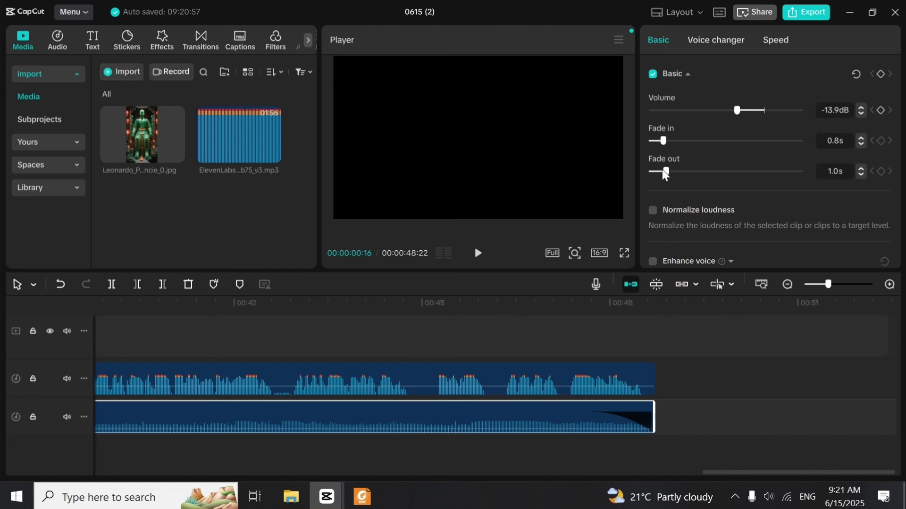
Reset the music clip's fade-out and fade-in to 0.0 s and return to the start of the timeline
left_click_drag(894, 119, 900, 101)
mouse_move(568, 415)
left_click_drag(661, 174, 622, 172)
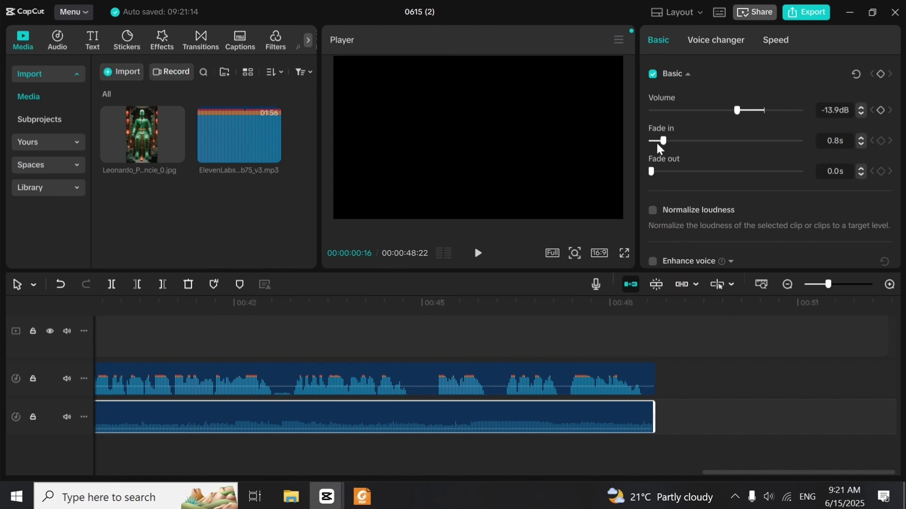
left_click_drag(646, 142, 635, 136)
left_click_drag(752, 472, 64, 495)
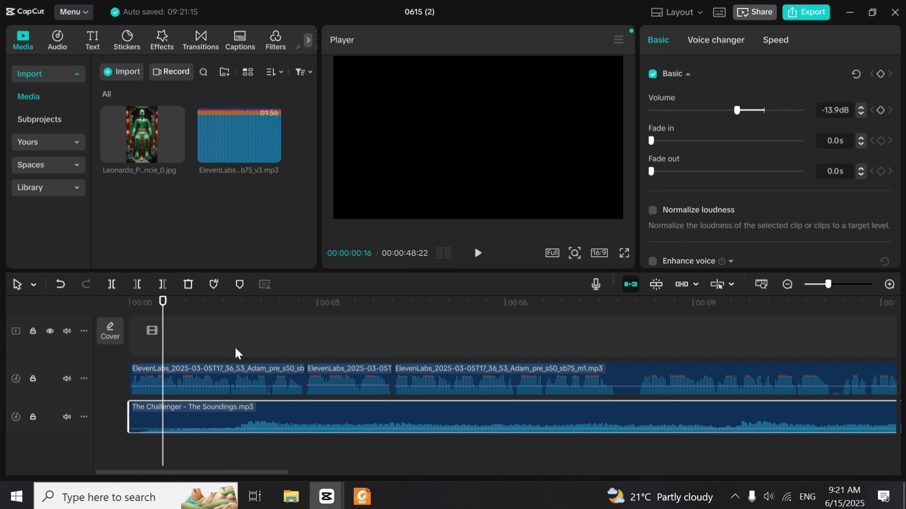
Select only the first voice clip and move the playhead back to the timeline start
left_click(217, 373)
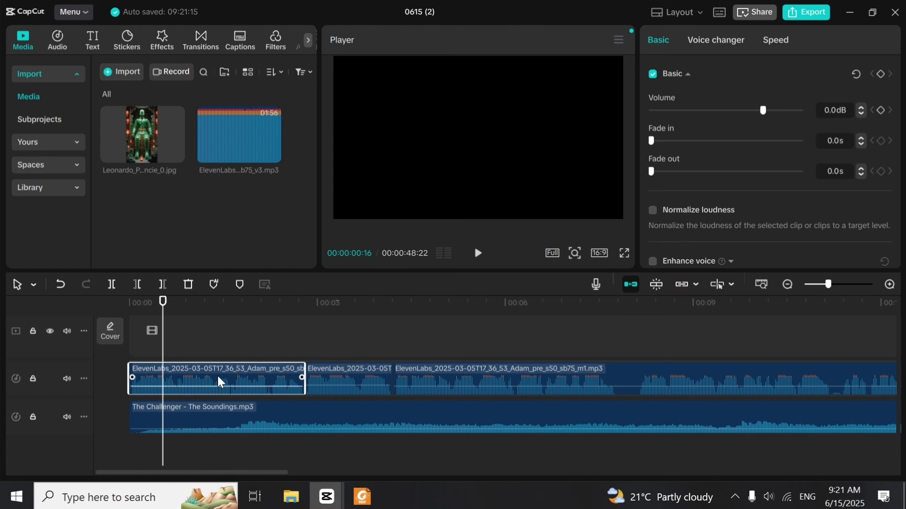
left_click(374, 388, "ctrl")
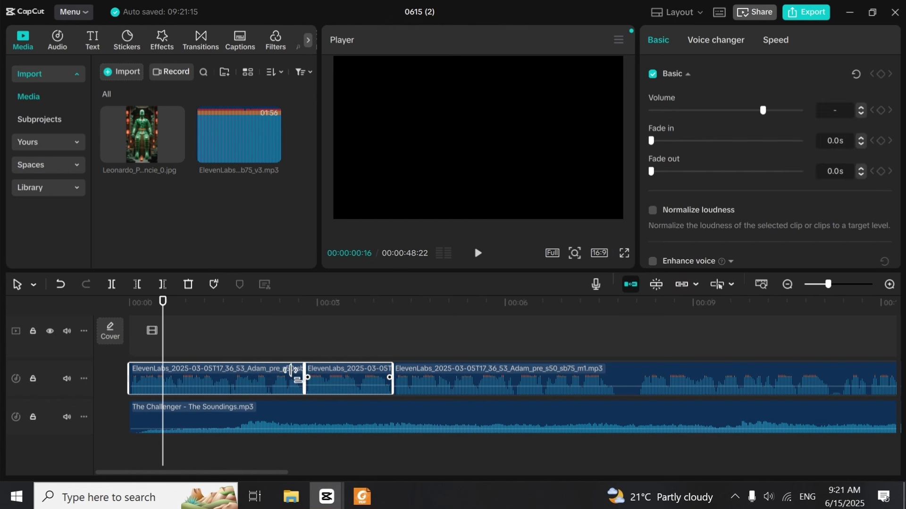
left_click(272, 335)
left_click(257, 370)
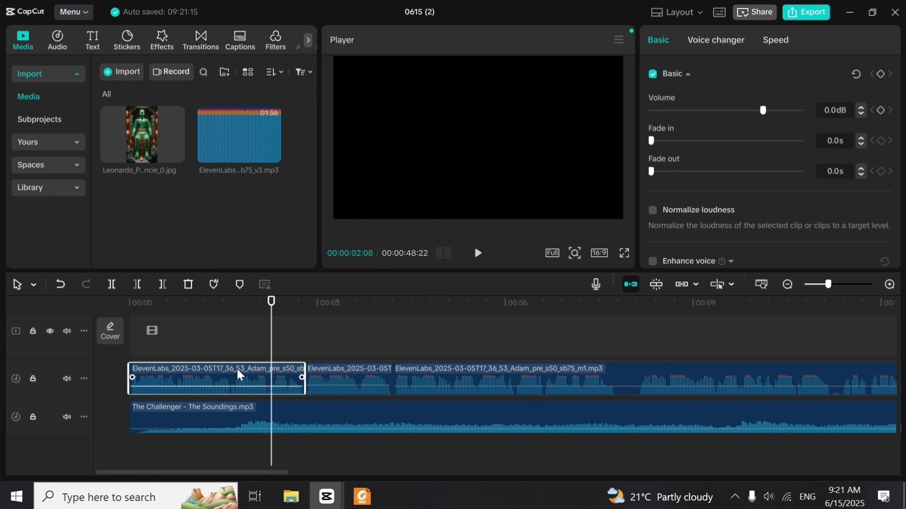
left_click_drag(269, 335, 117, 346)
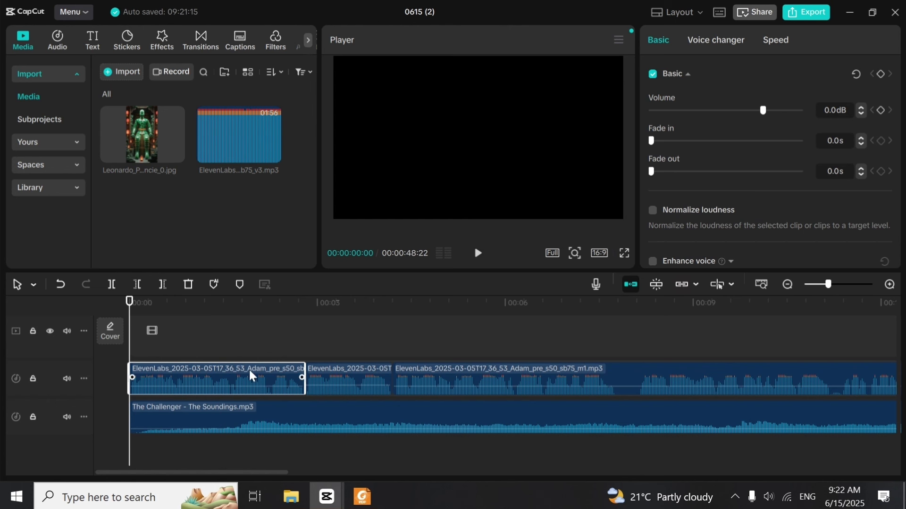
Examine the first voice clip's options for normalizing loudness, enhancing voice, reducing noise and separating audio
scroll(900, 101, "down", 3)
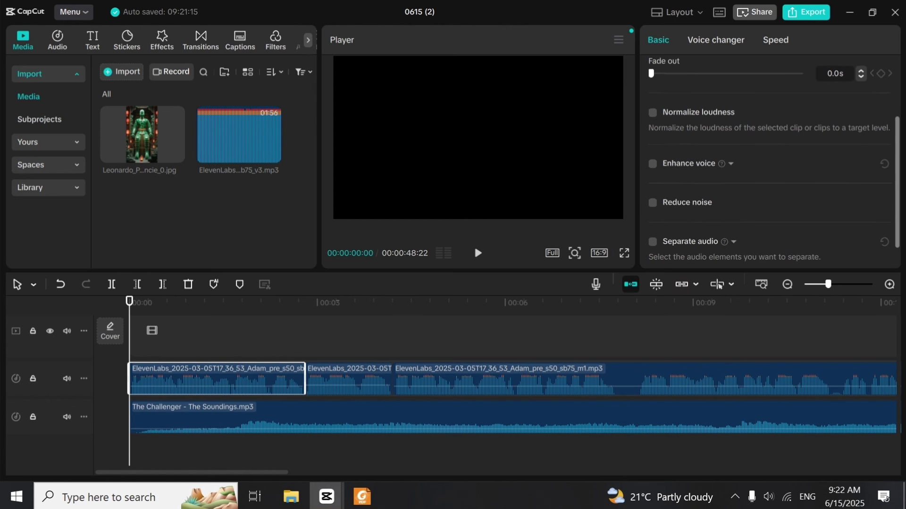
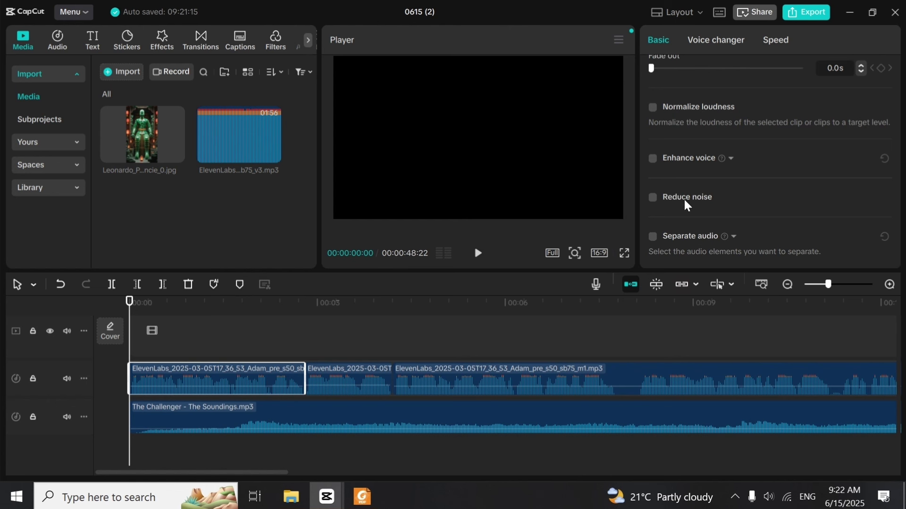
mouse_move(899, 186)
left_mouse_down()
mouse_move(899, 243)
mouse_move(902, 168)
left_mouse_up()
scroll(900, 165, "up", 2)
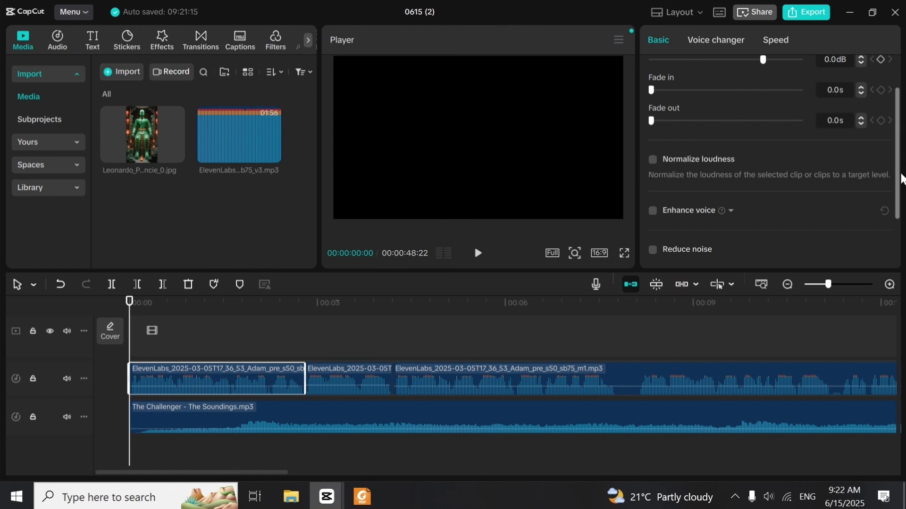
left_click_drag(899, 182, 900, 84)
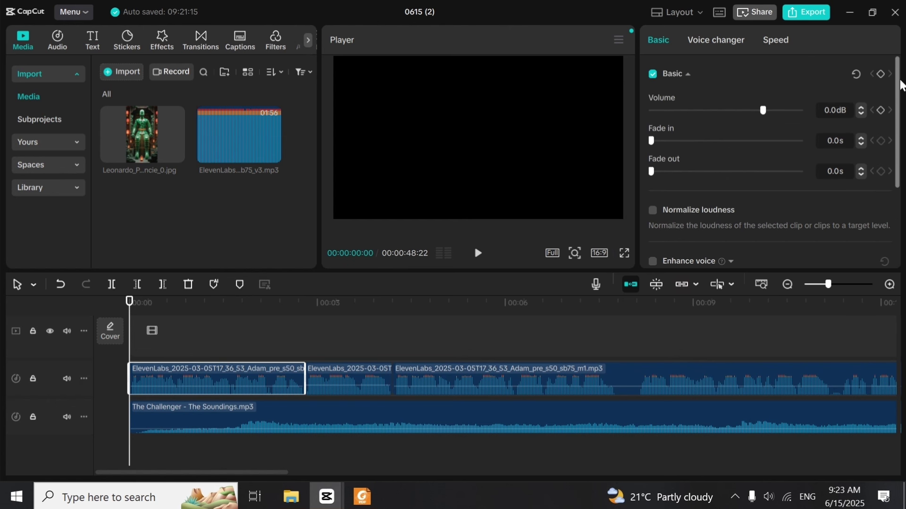
Try the Energetic voice filter on the first voice clip and switch it back to Original
left_click(717, 41)
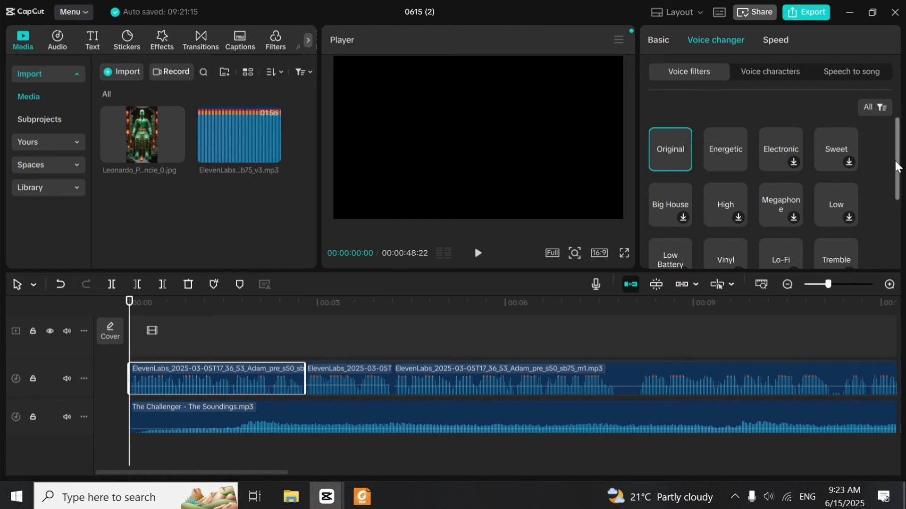
left_click_drag(897, 178, 890, 242)
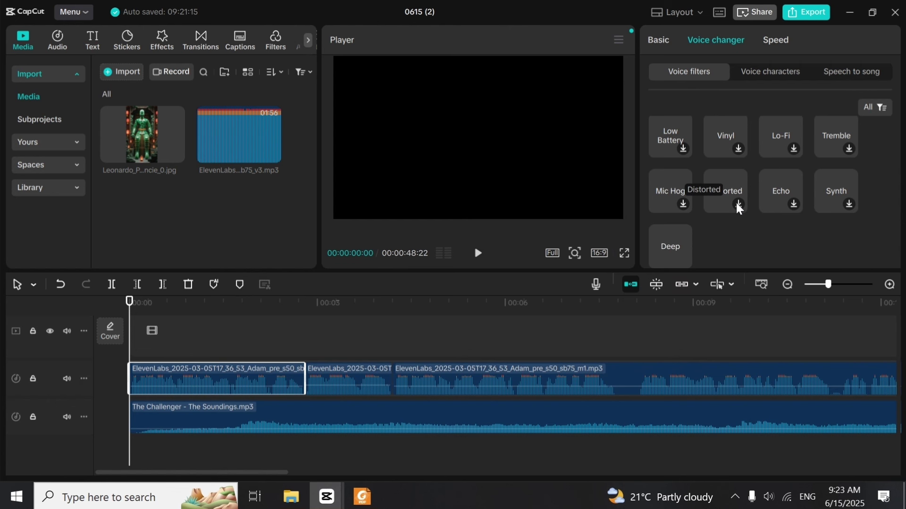
scroll(884, 195, "up", 3)
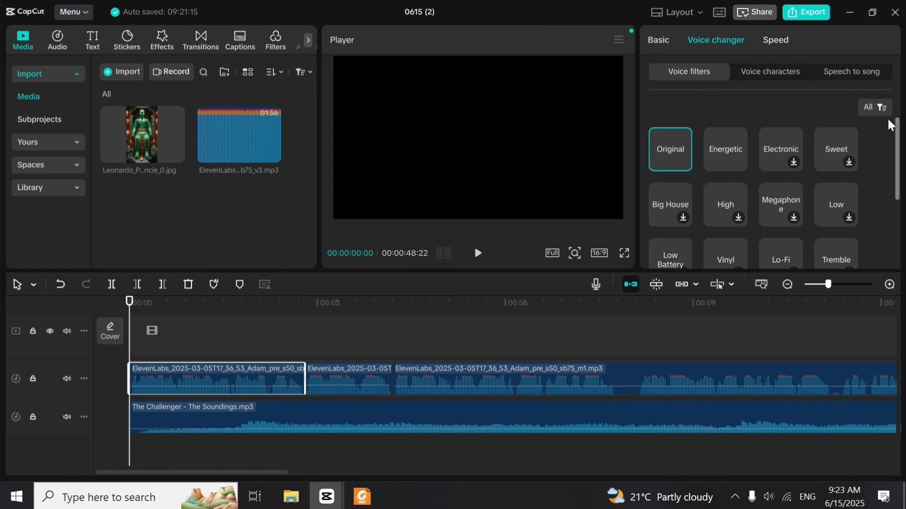
left_click(733, 156)
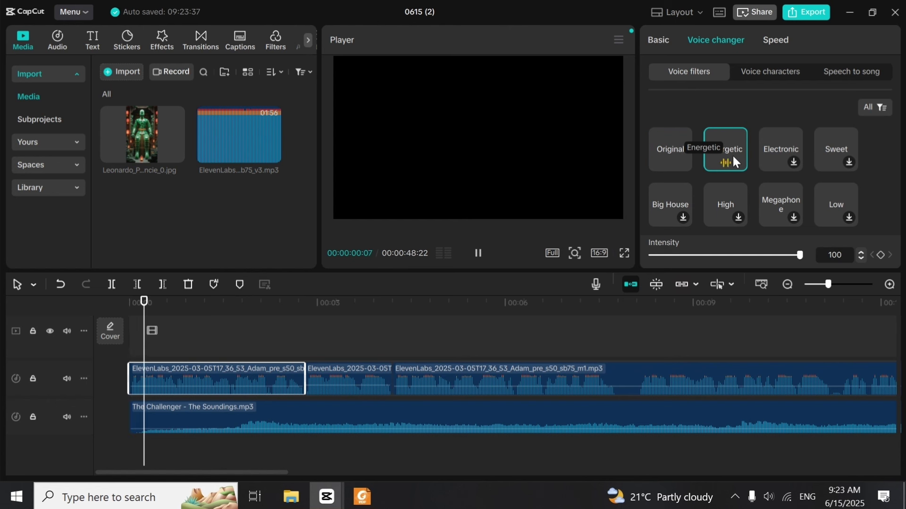
left_click(673, 157)
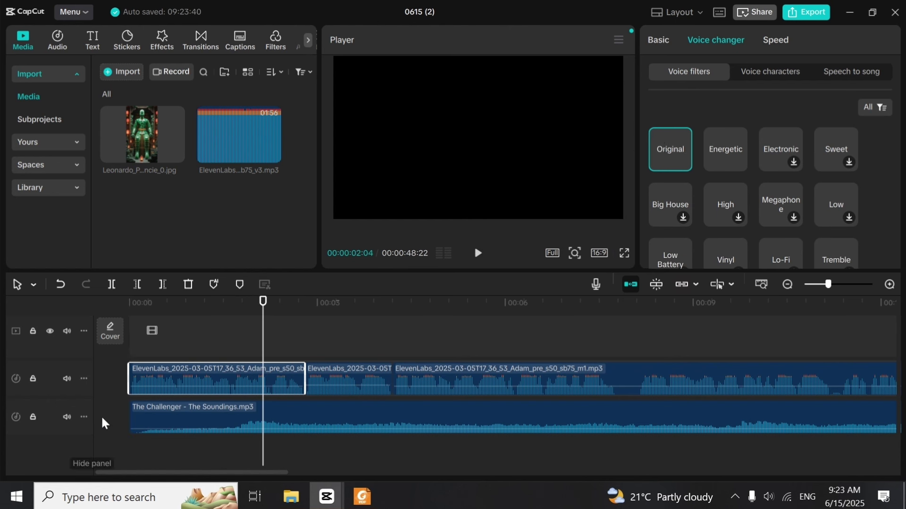
Play the first voice clip from the start with its Original voice, and stop playback after about a second
left_click_drag(262, 336, 15, 385)
key("space")
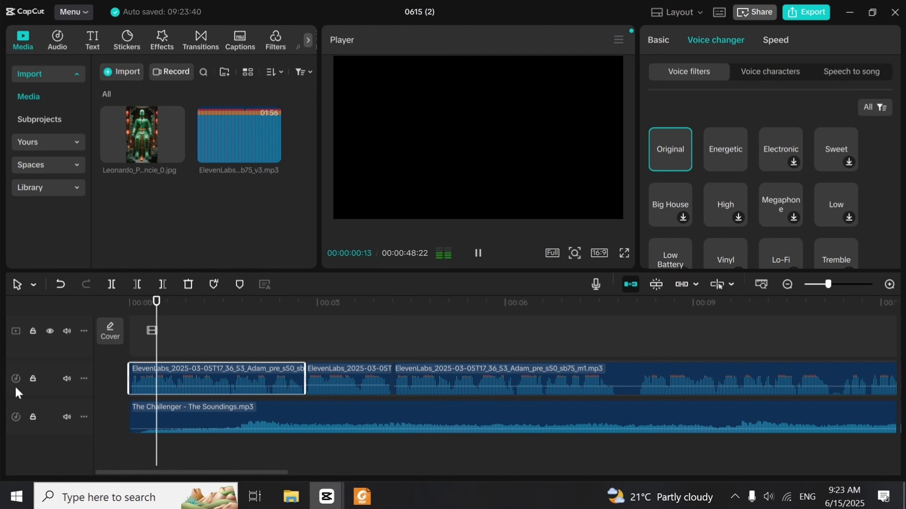
key("space")
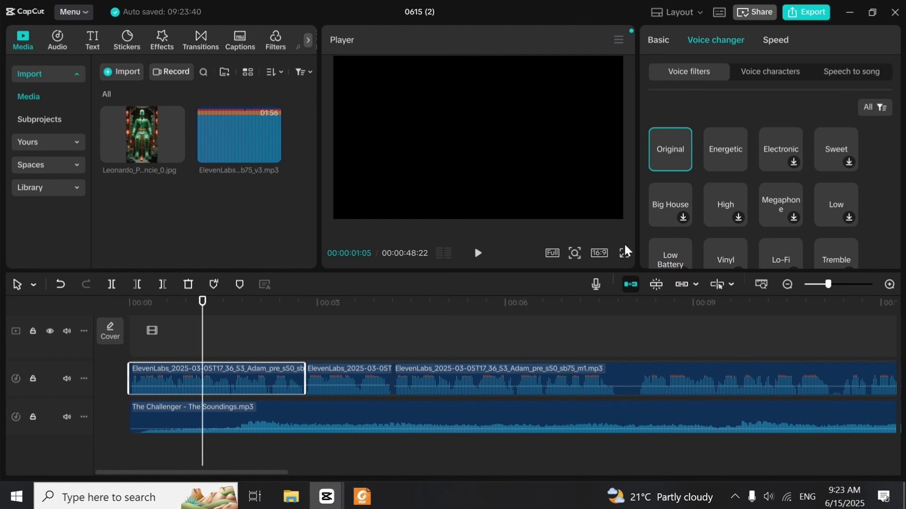
Apply the Energetic voice filter to the first voice clip, listen to it, and set its intensity to 40
left_click(714, 164)
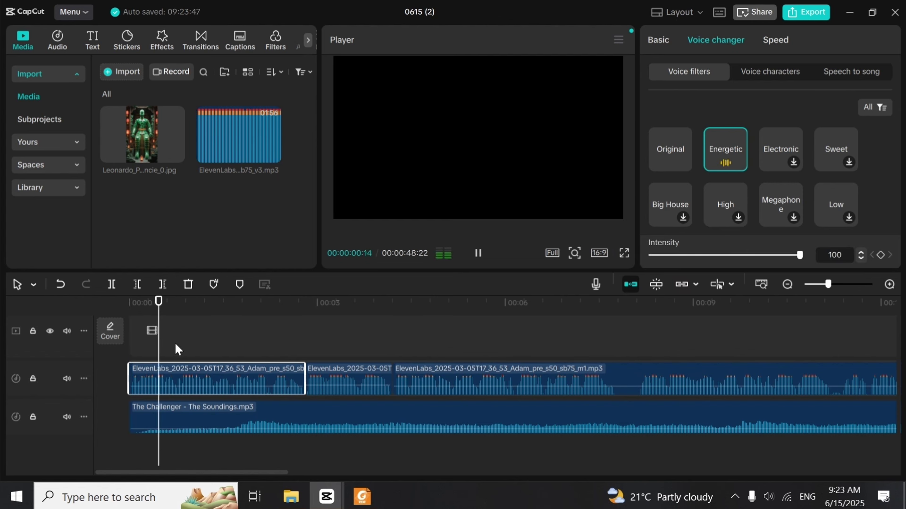
key("space")
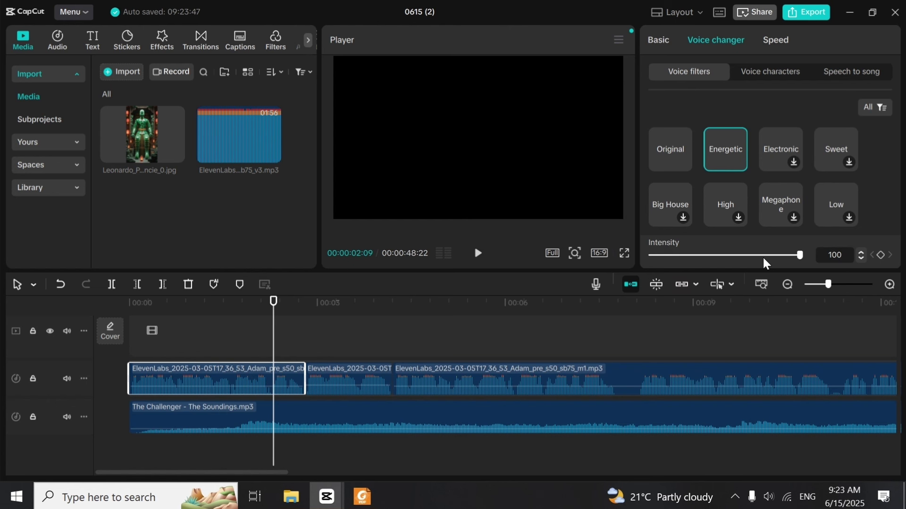
left_click_drag(752, 256, 710, 255)
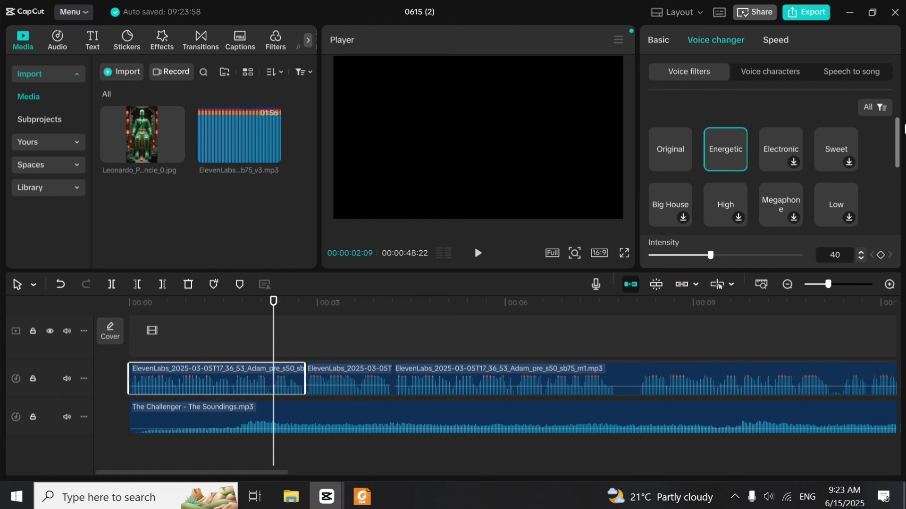
Restore the first voice clip's Original voice and look through the available voice filters
left_click_drag(901, 135, 901, 195)
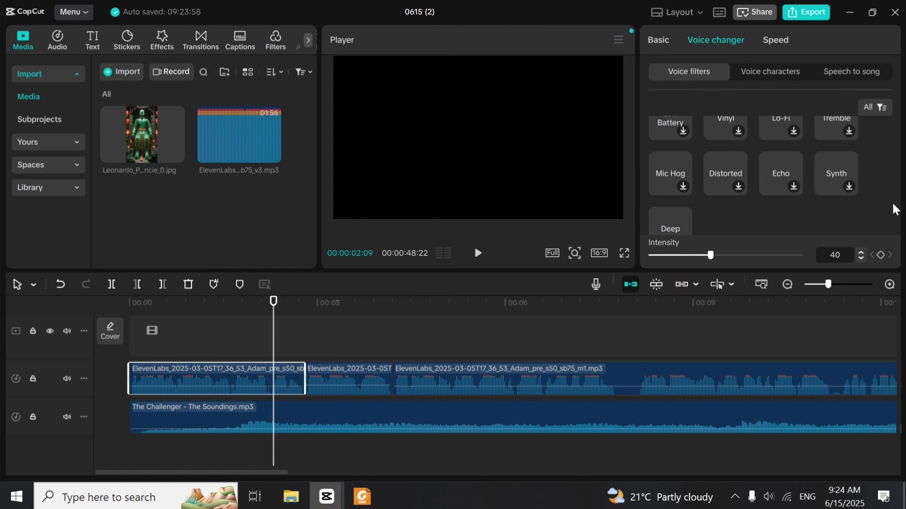
left_click_drag(900, 202, 898, 127)
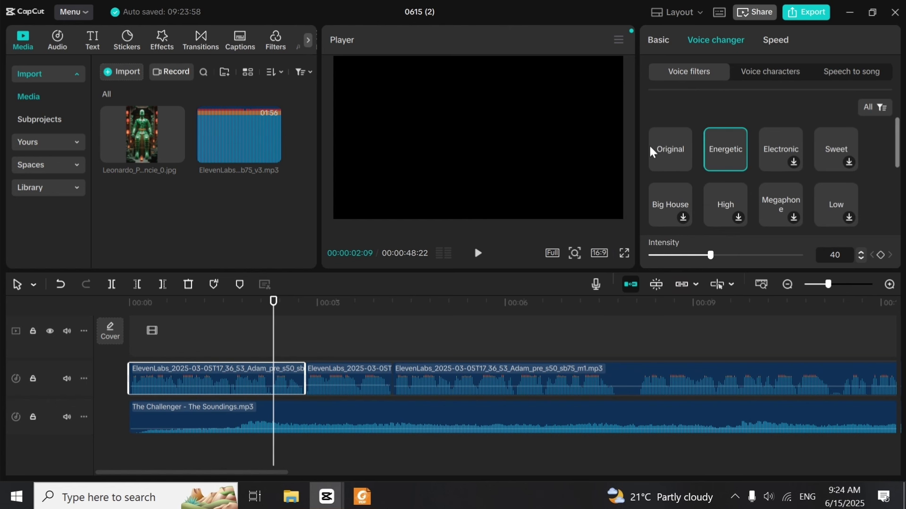
left_click(672, 149)
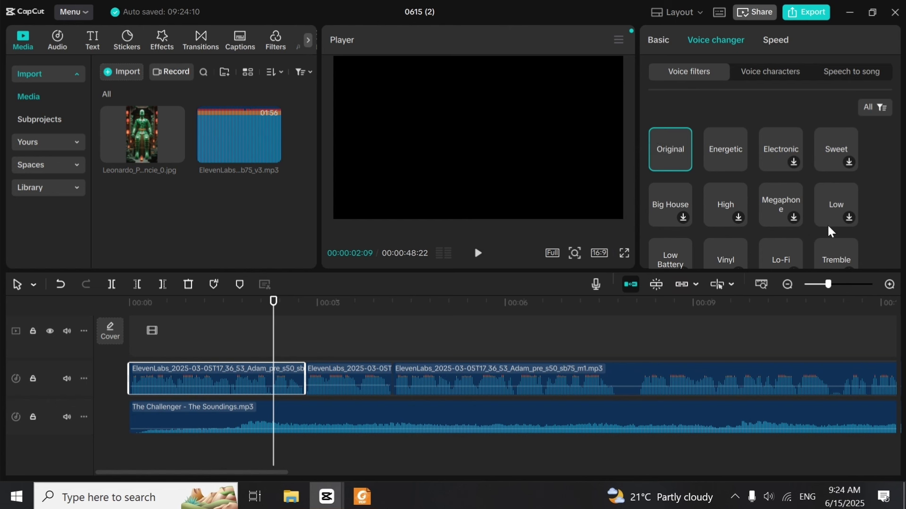
scroll(828, 226, "down", 3)
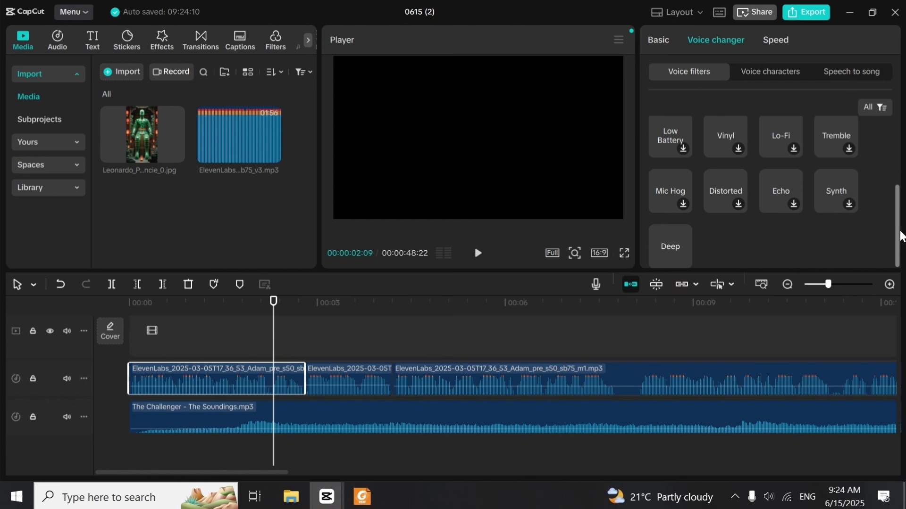
left_click_drag(896, 236, 895, 147)
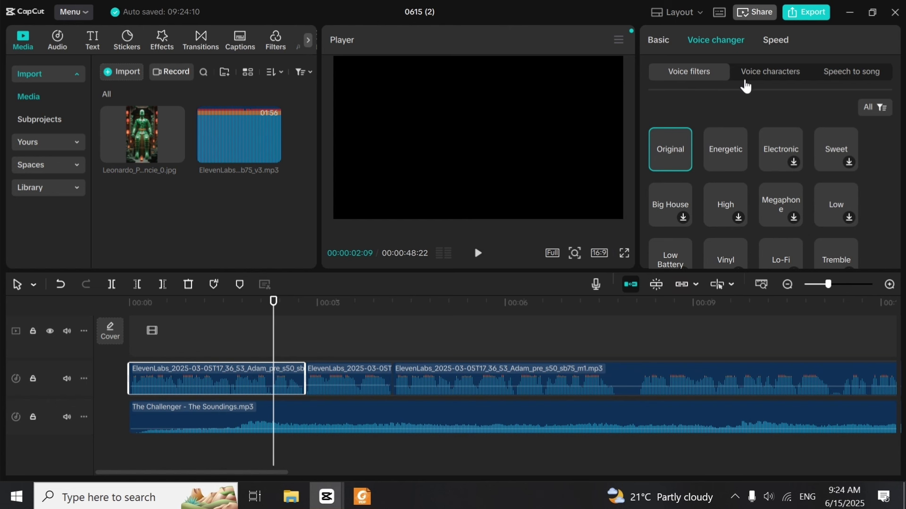
Look through the voice characters and voice filters, and open the speed settings of the first voice clip
left_click(764, 79)
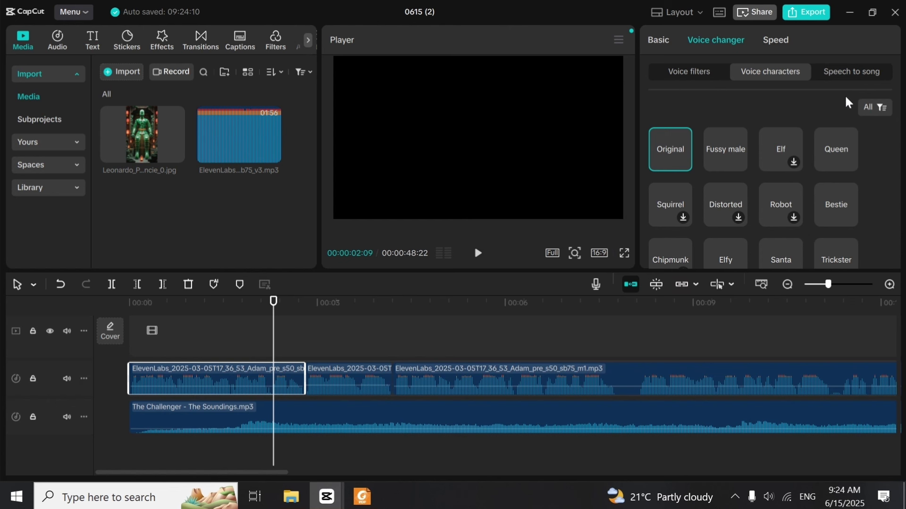
left_click(695, 78)
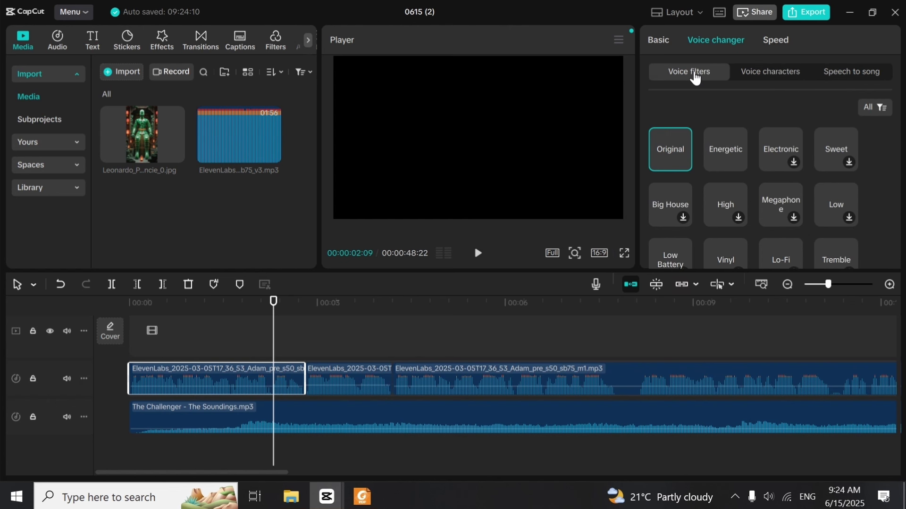
left_click(776, 41)
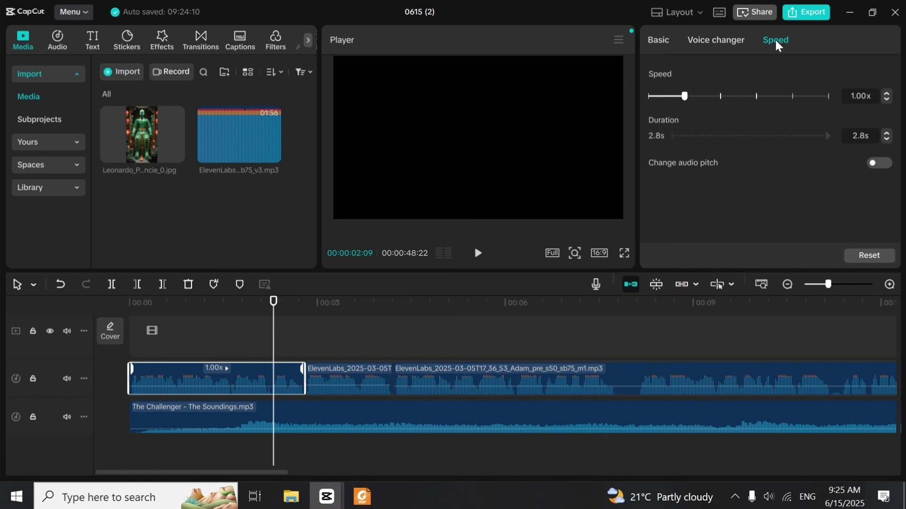
Mute the music track and play the first voice clip from the start for about two seconds
left_click_drag(275, 341, 128, 339)
left_click(67, 416)
key("space")
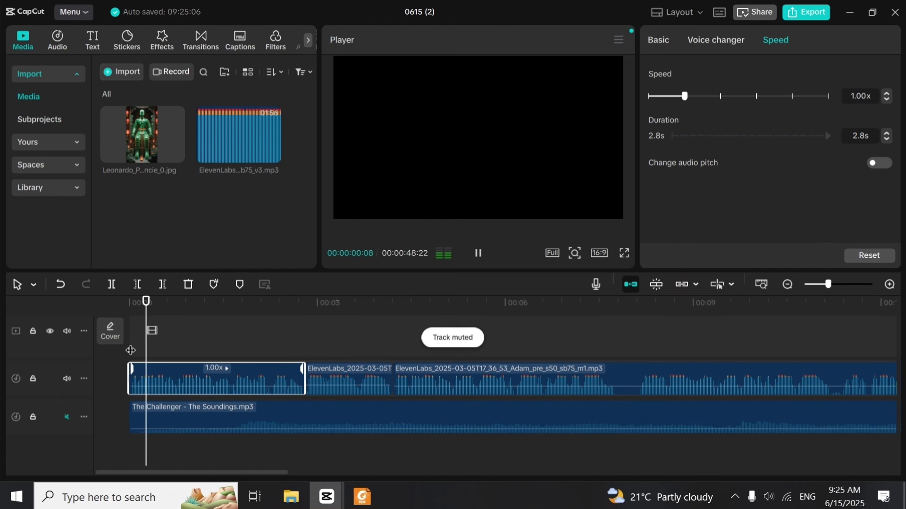
key("space")
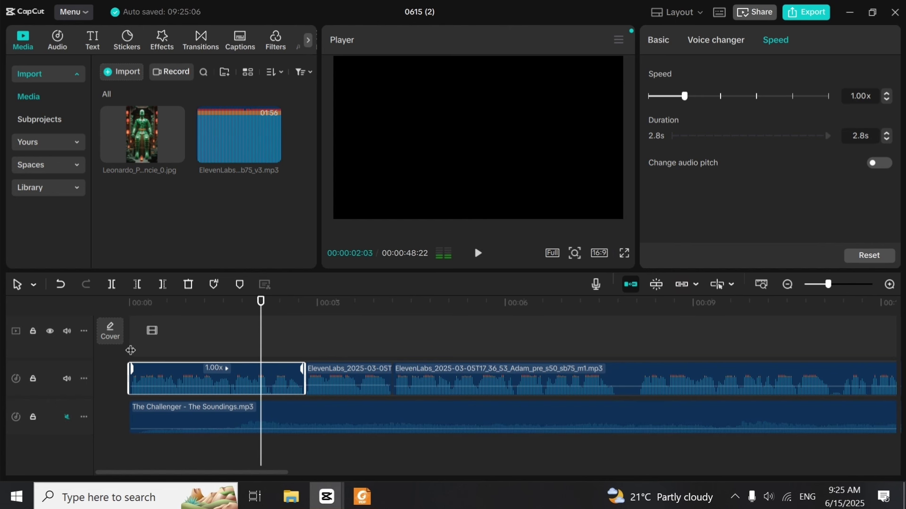
Try slowing the first voice clip to 0.71x, and return it to normal speed
left_click_drag(703, 96, 672, 96)
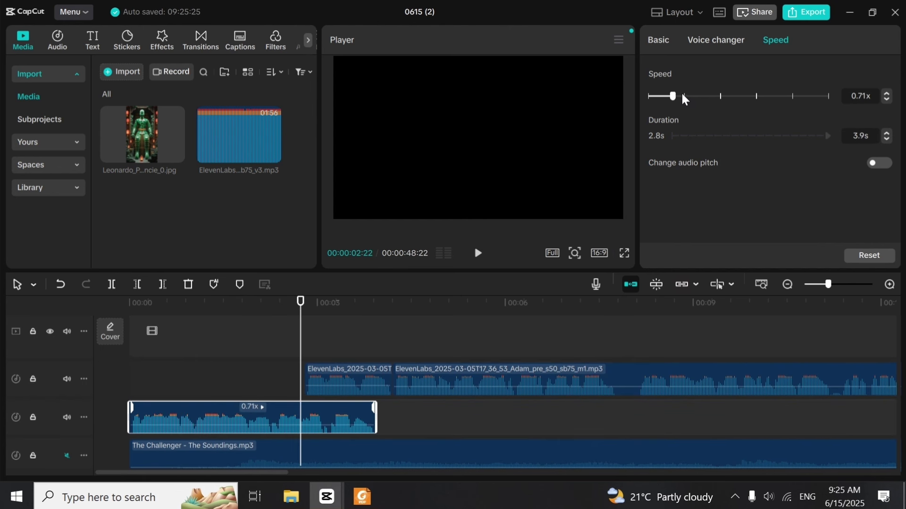
left_click(684, 97)
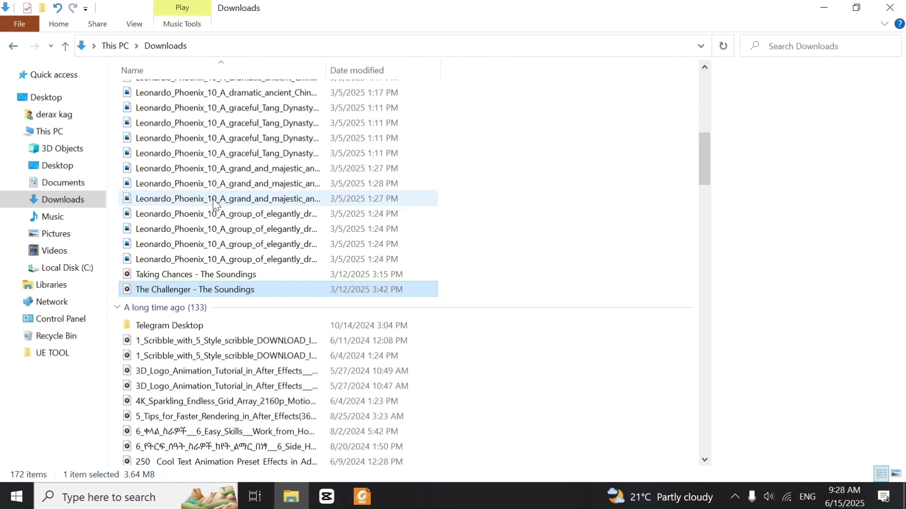
In File Explorer, pick five Leonardo_Phoenix_10 images from Downloads and place them in sequence on the CapCut main video track
left_click(217, 199)
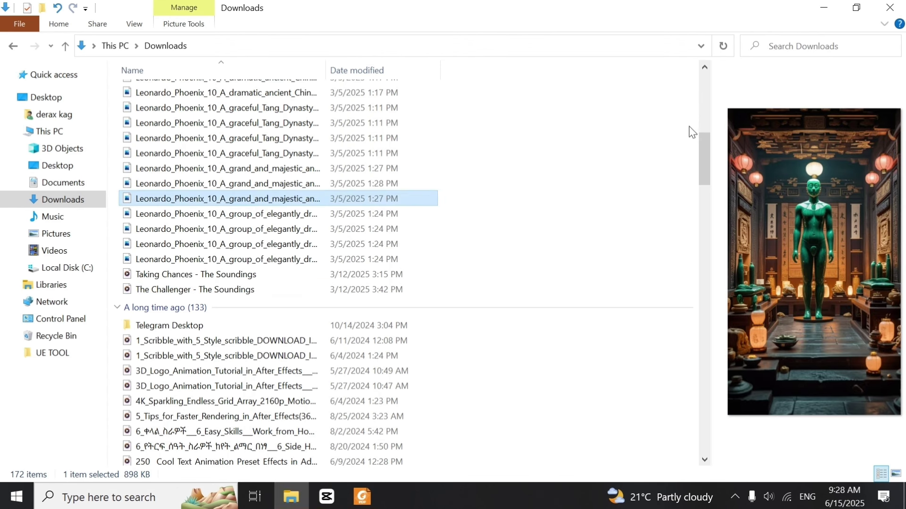
left_click_drag(706, 163, 705, 124)
left_click(313, 224)
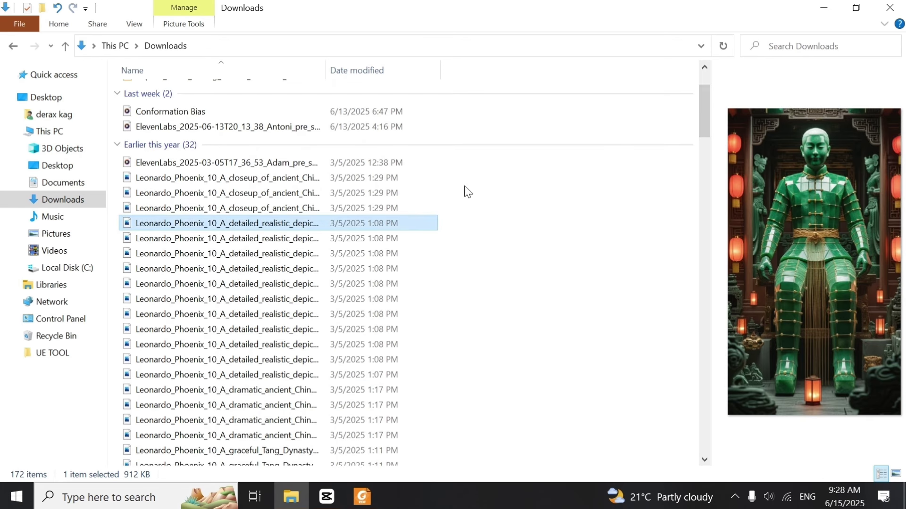
left_click_drag(457, 186, 193, 371)
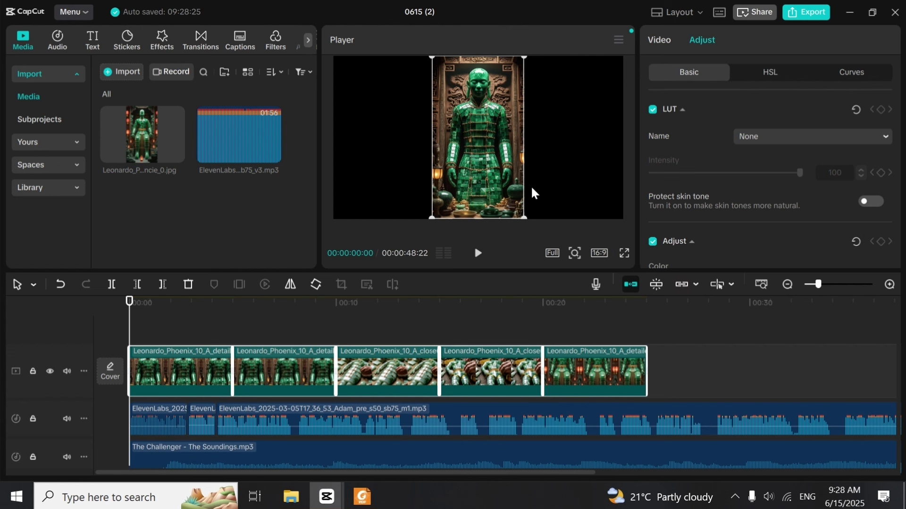
Set the project's aspect ratio to the vertical 9:16 format
left_click(599, 254)
left_click(599, 254)
left_click(597, 255)
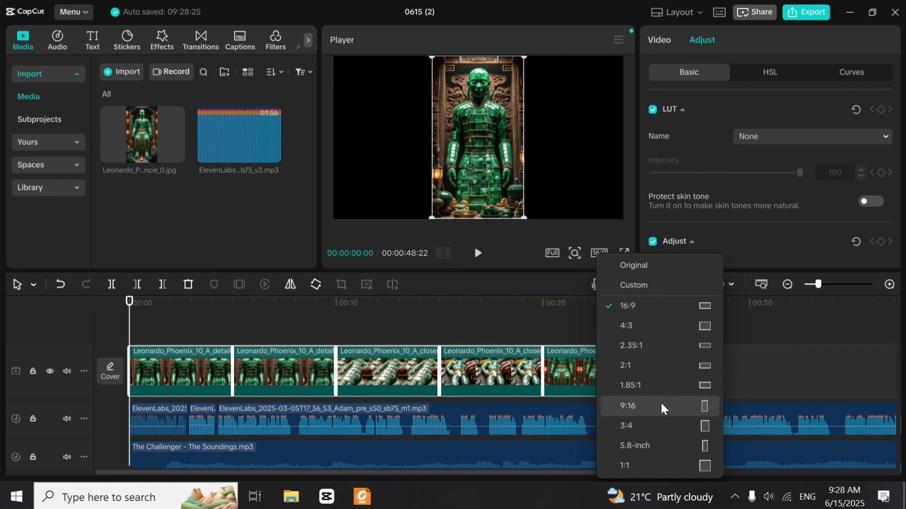
left_click(598, 268)
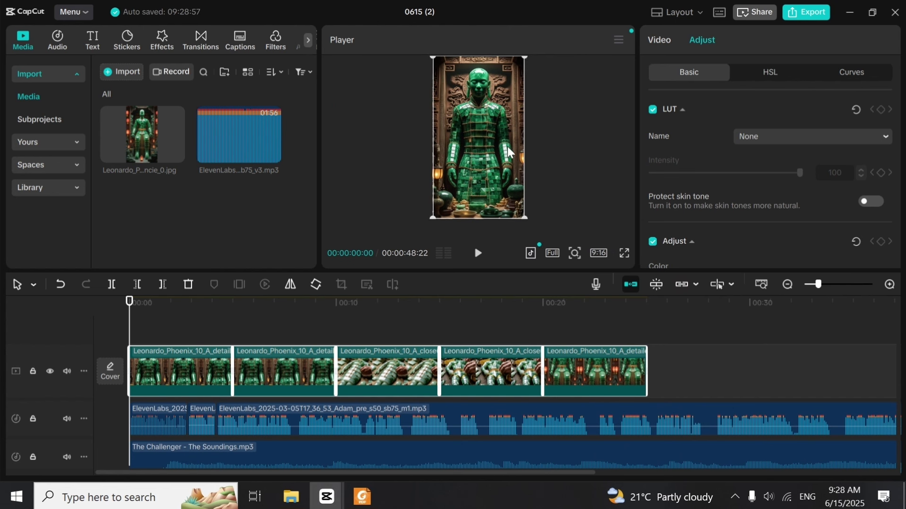
left_click(600, 252)
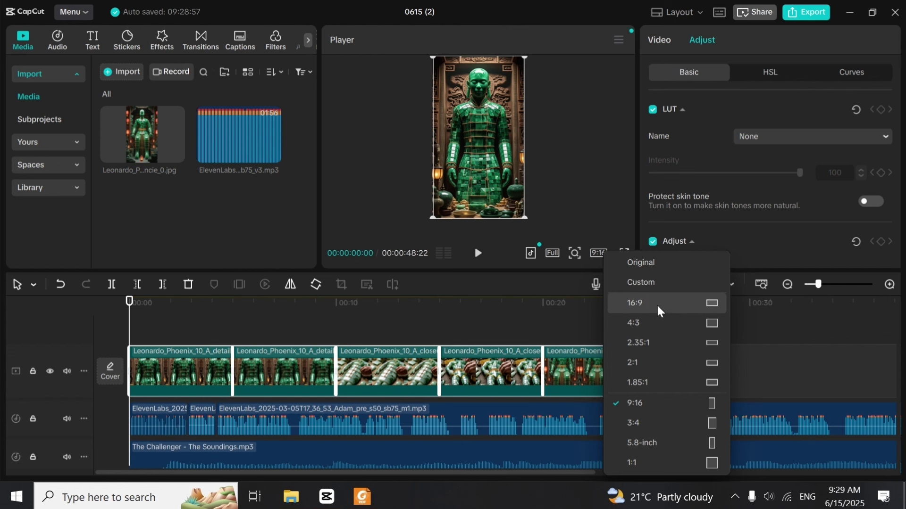
left_click(641, 401)
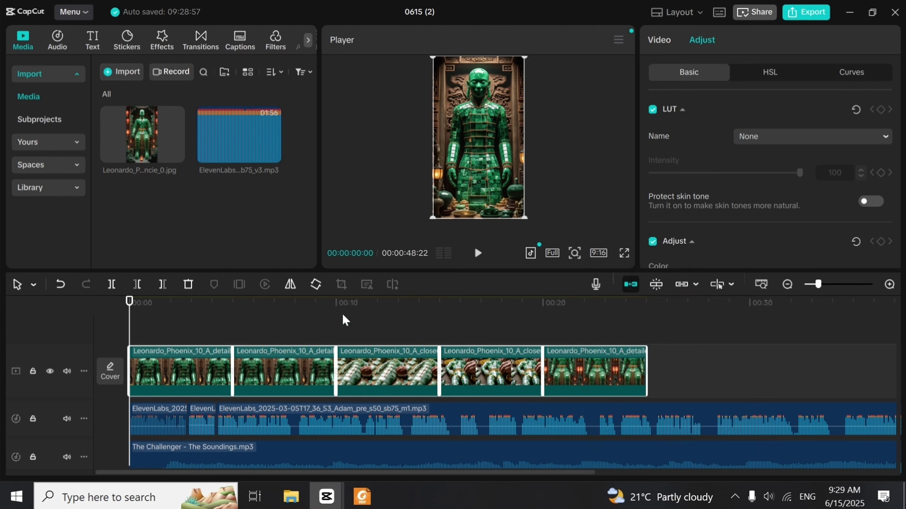
Extend all five image clips together to about 10 seconds each so they cover the audio's length
left_click_drag(134, 330, 220, 342)
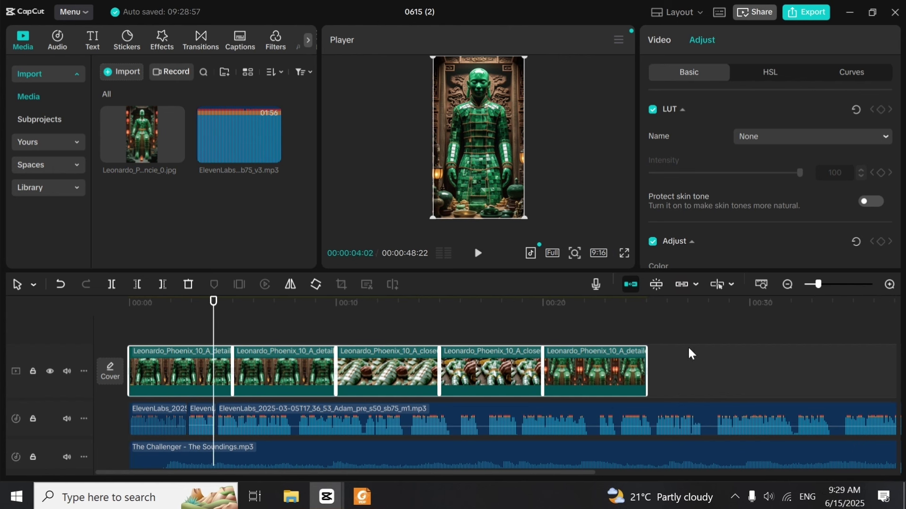
left_click_drag(647, 373, 765, 377)
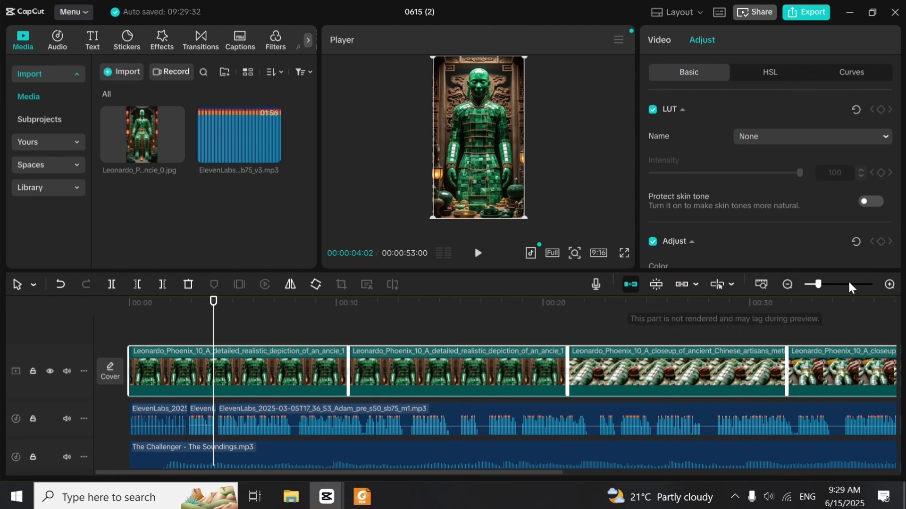
left_click_drag(816, 285, 812, 285)
left_click_drag(658, 376, 508, 369)
left_click(506, 385)
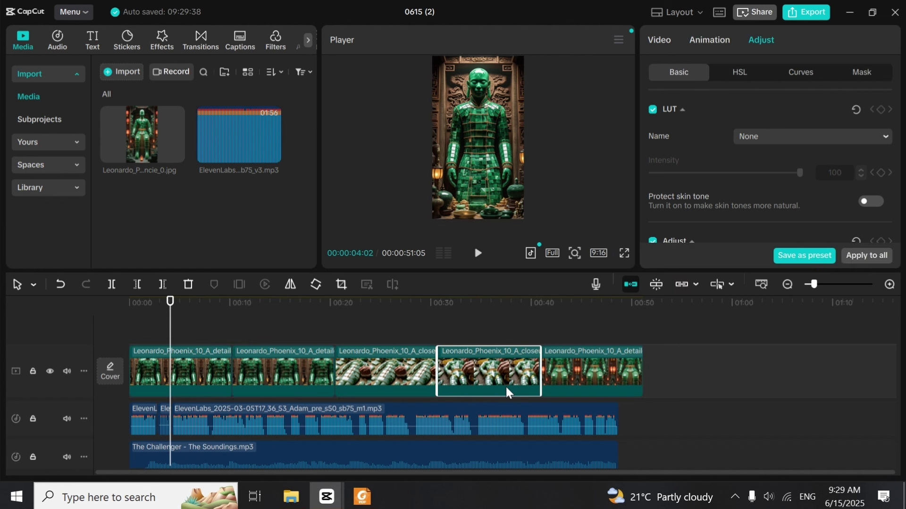
Trim the end of the last image clip to match the end of the audio
left_click(403, 374)
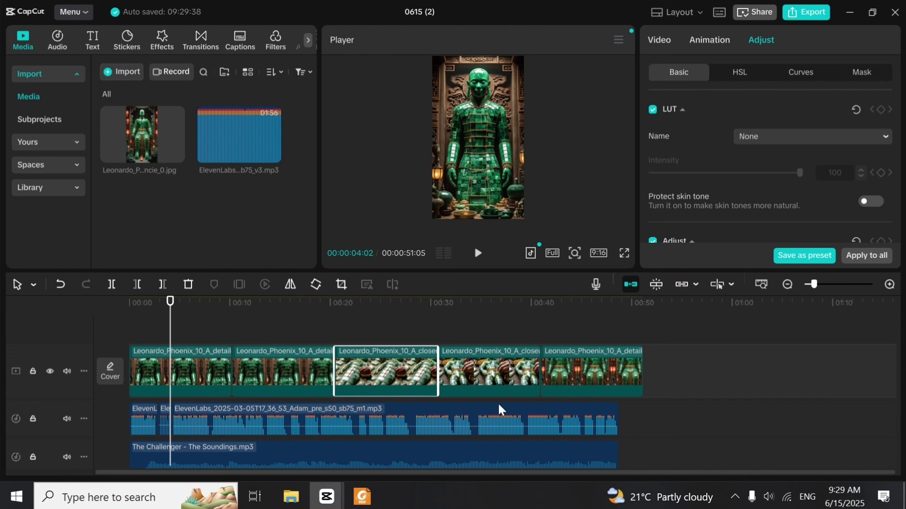
left_click(166, 371)
left_click(620, 384)
left_click_drag(642, 377, 620, 380)
left_click(188, 374)
left_click(289, 364)
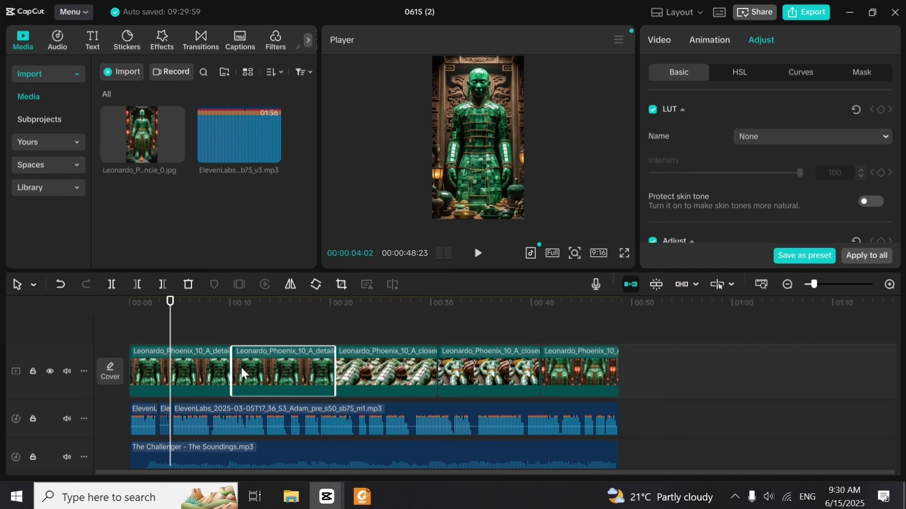
Apply the Zoom 1 combo animation to every image clip and return the playhead to the start
left_click(200, 369)
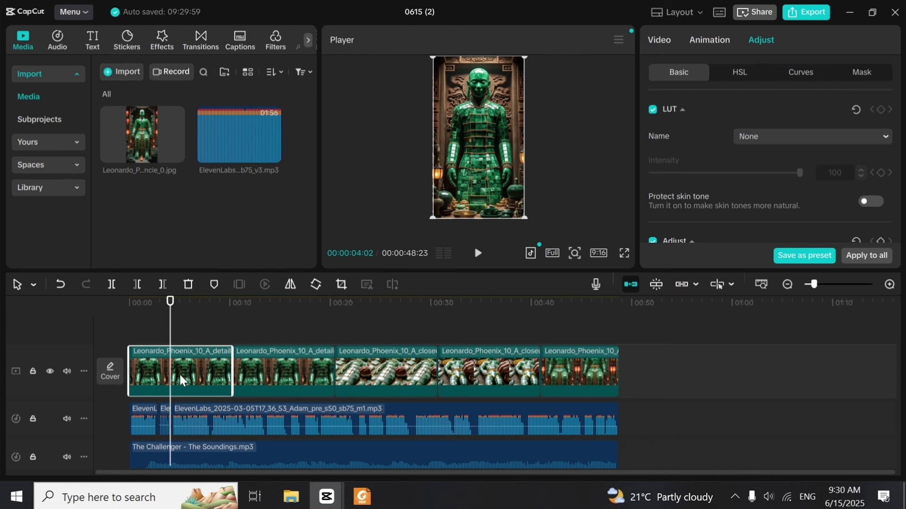
left_click(712, 42)
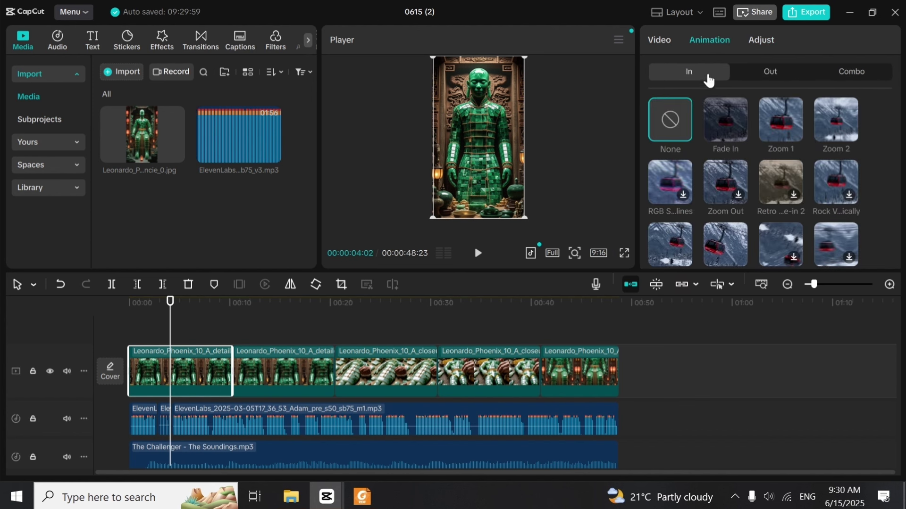
left_click(852, 72)
left_click(442, 373)
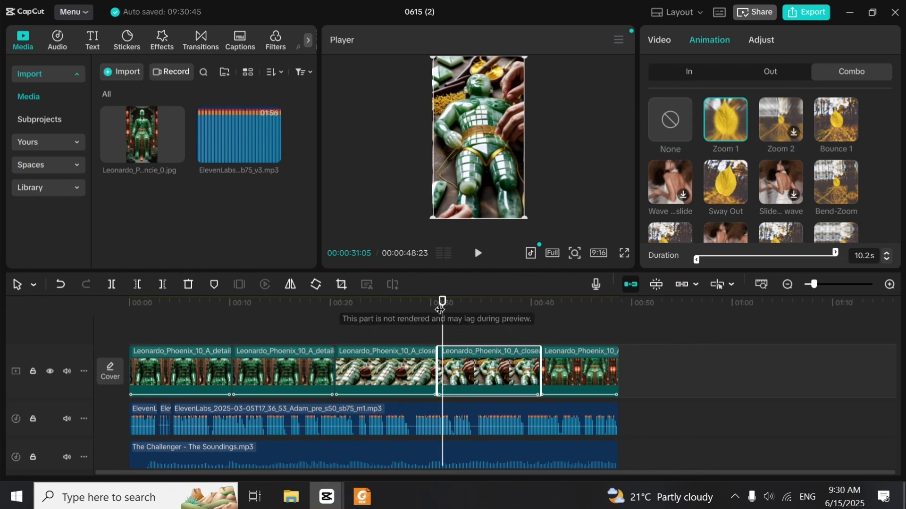
left_click_drag(440, 309, 100, 313)
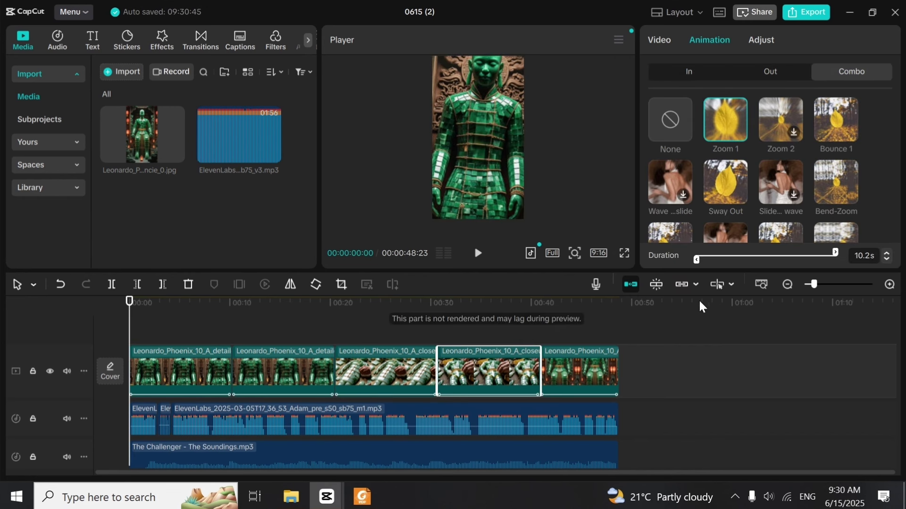
left_click_drag(895, 374, 901, 400)
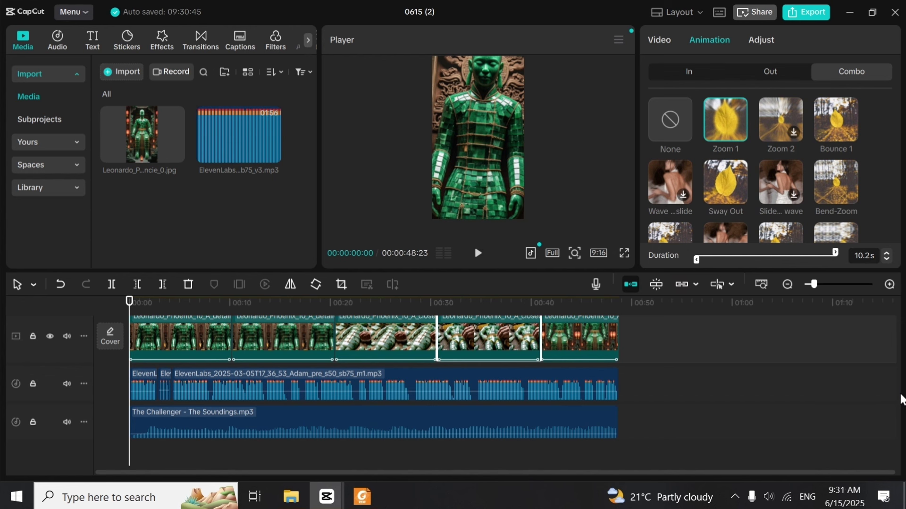
left_click(900, 400)
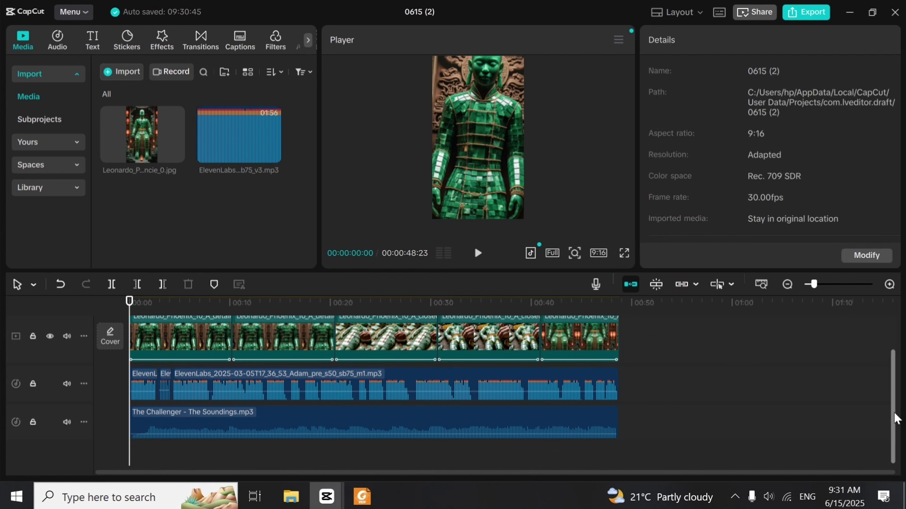
scroll(708, 378, "up", 2)
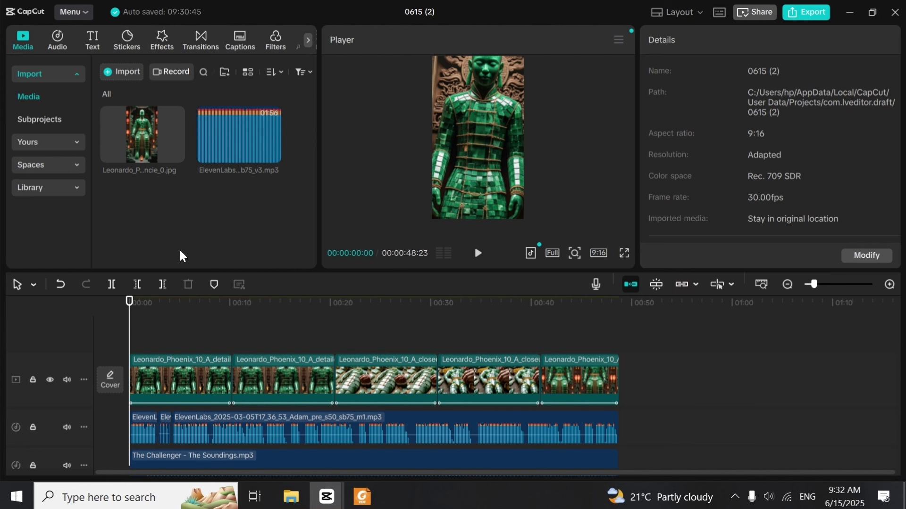
Generate auto captions with English as the spoken language, leaving AI emojis and filler word identification off
left_click(239, 43)
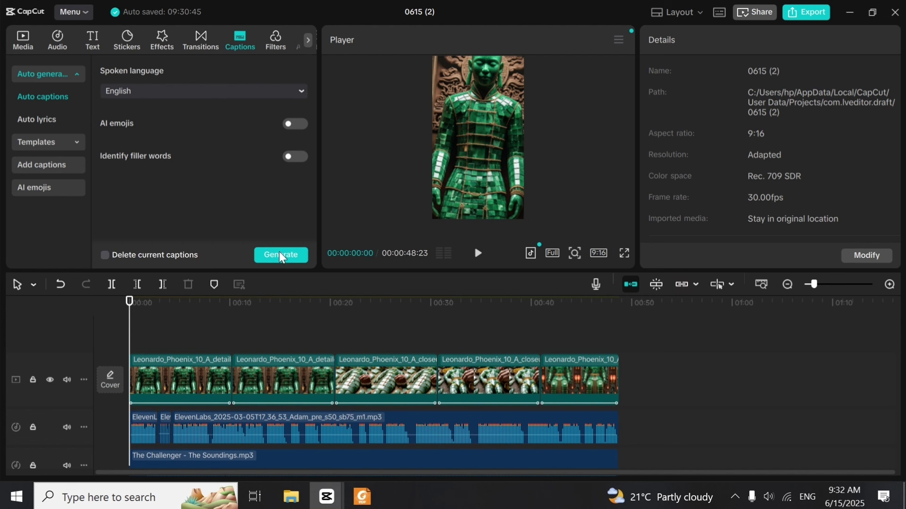
left_click(91, 40)
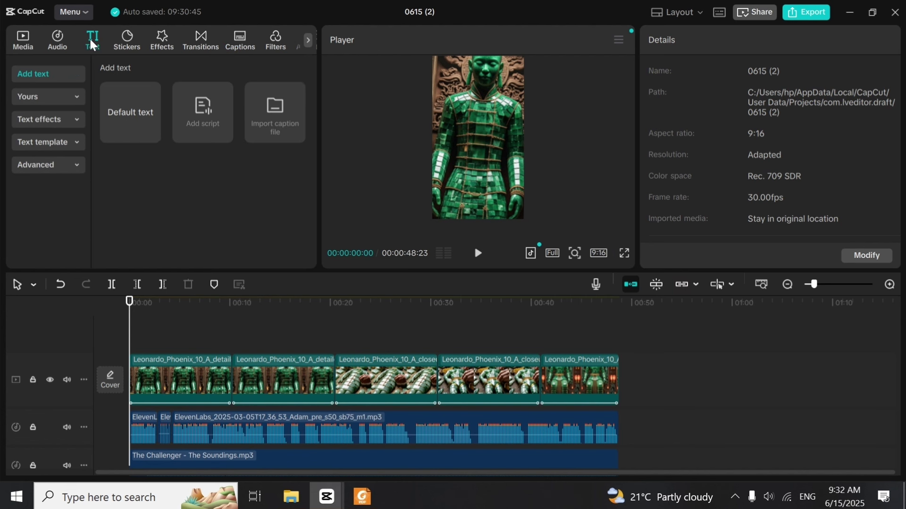
left_click(75, 167)
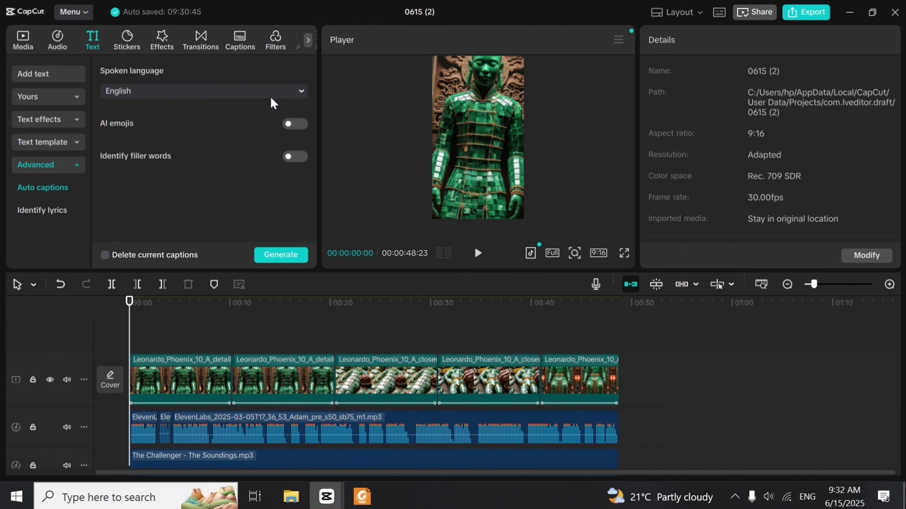
left_click(273, 257)
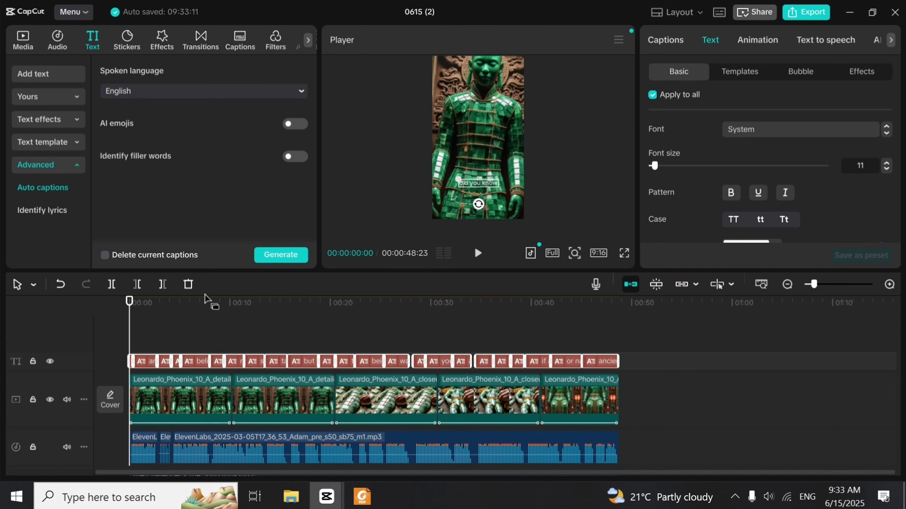
Check the generated captions by scrubbing the first ten seconds of the timeline and playing a short stretch
left_click(192, 326)
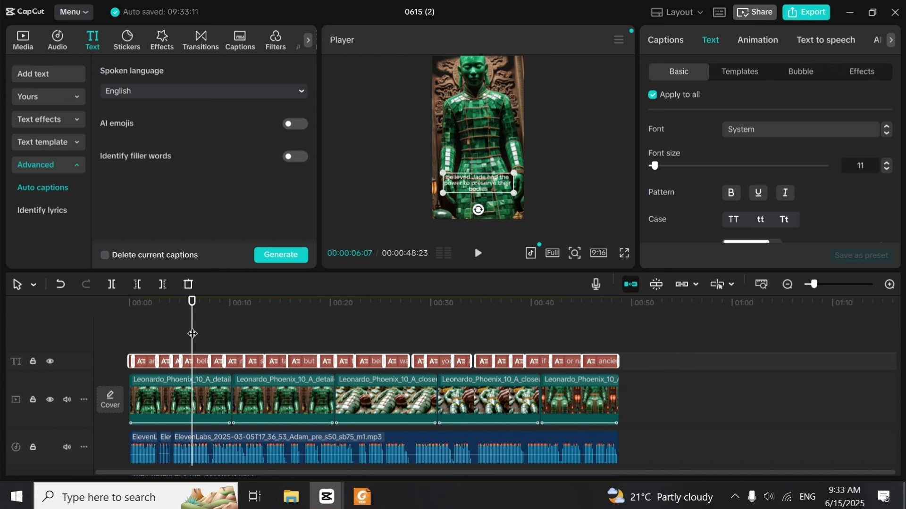
left_click(131, 334)
left_click_drag(130, 337, 226, 330)
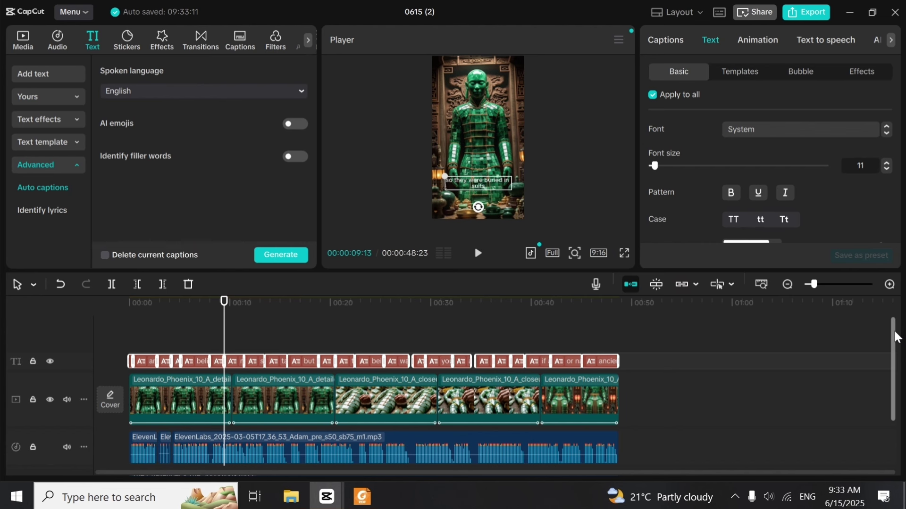
scroll(896, 355, "down", 2)
scroll(897, 355, "down", 2)
scroll(895, 368, "up", 3)
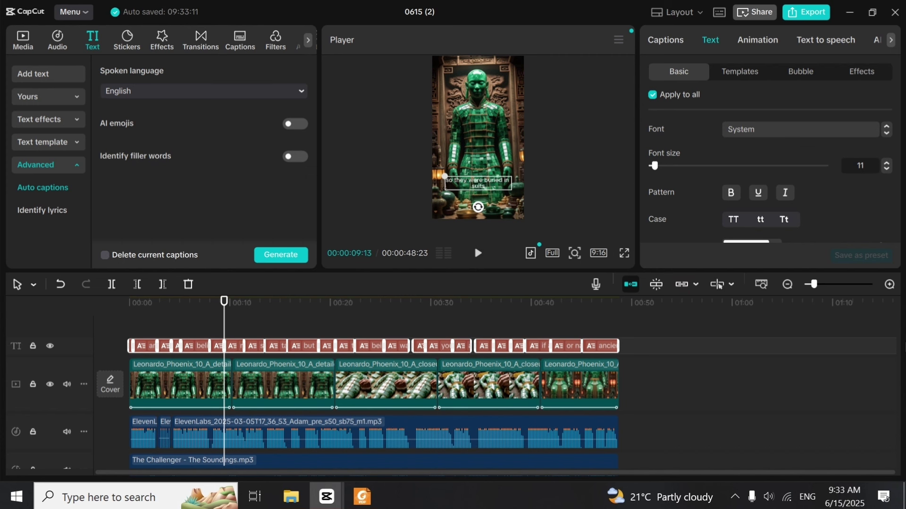
left_click(476, 256)
left_click(476, 257)
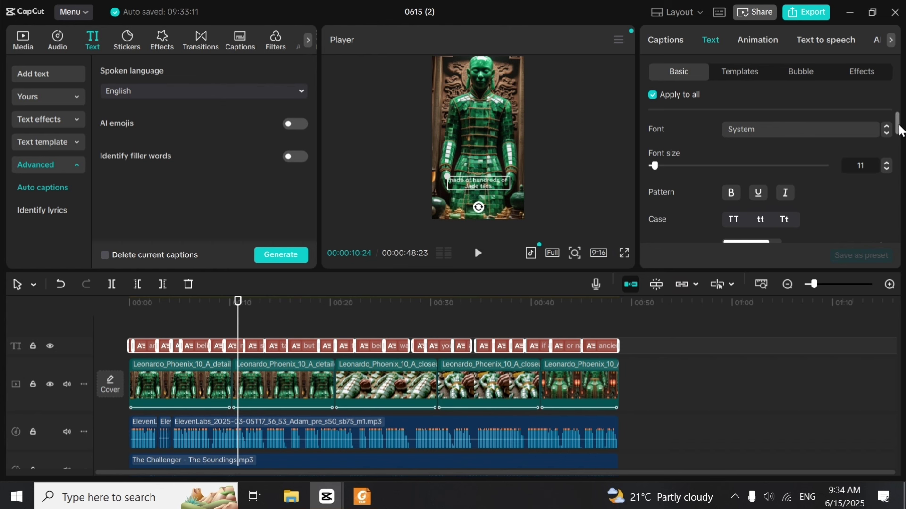
Compare the captions with and without bold, leave bold off, and enlarge them to span the video frame's width
left_click_drag(897, 123, 899, 133)
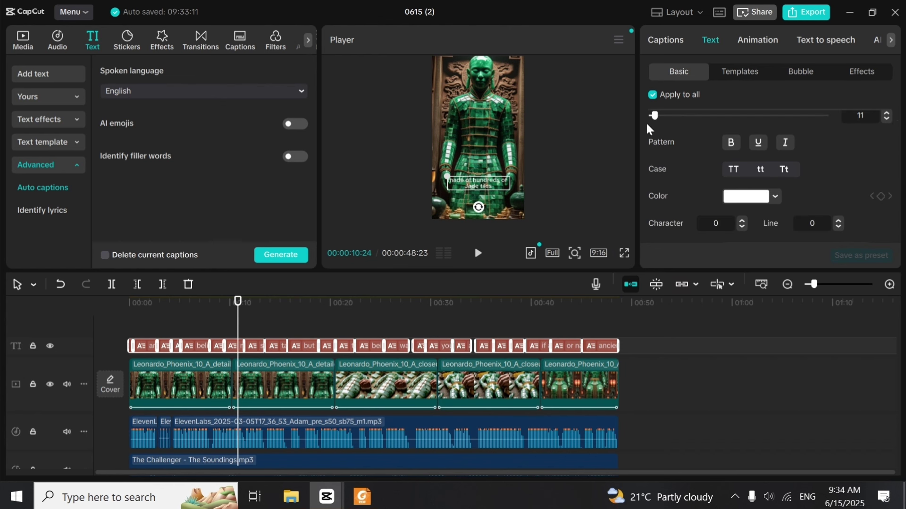
left_click(733, 150)
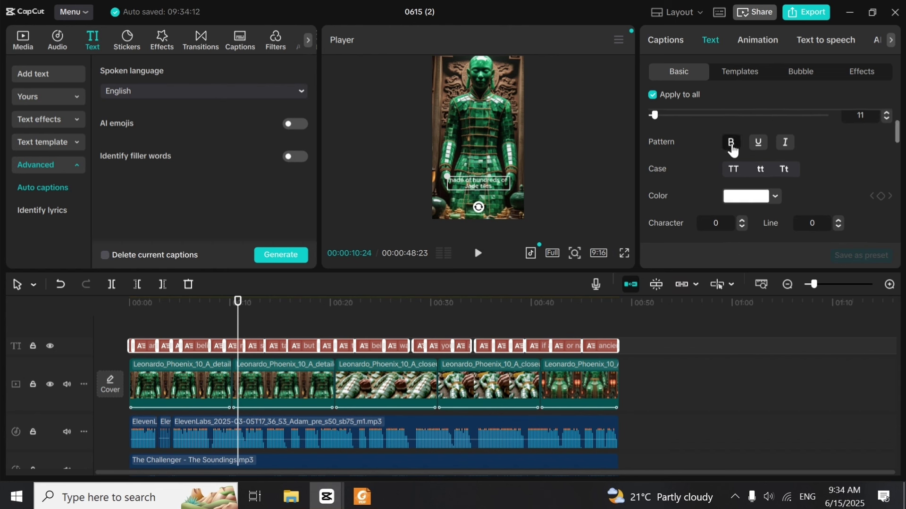
left_click_drag(446, 176, 378, 159)
left_click(731, 149)
left_click(731, 149)
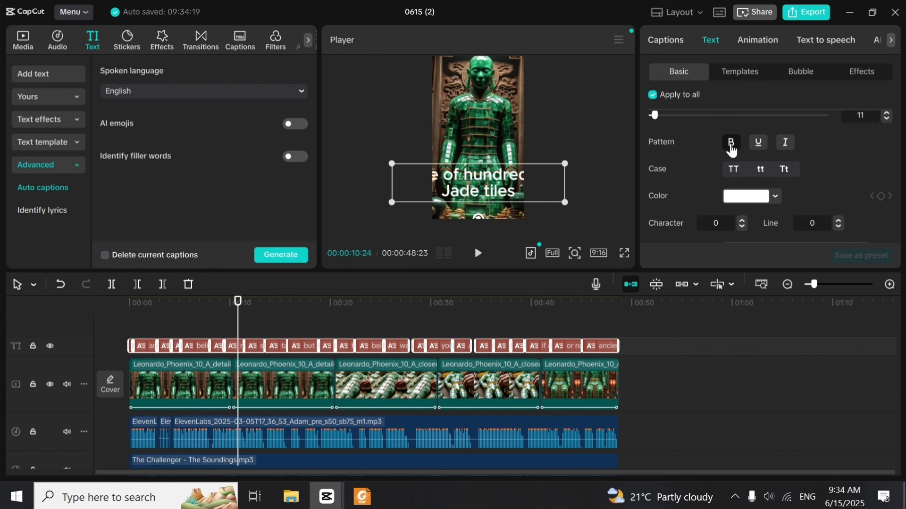
left_click(732, 150)
left_click_drag(388, 173, 457, 176)
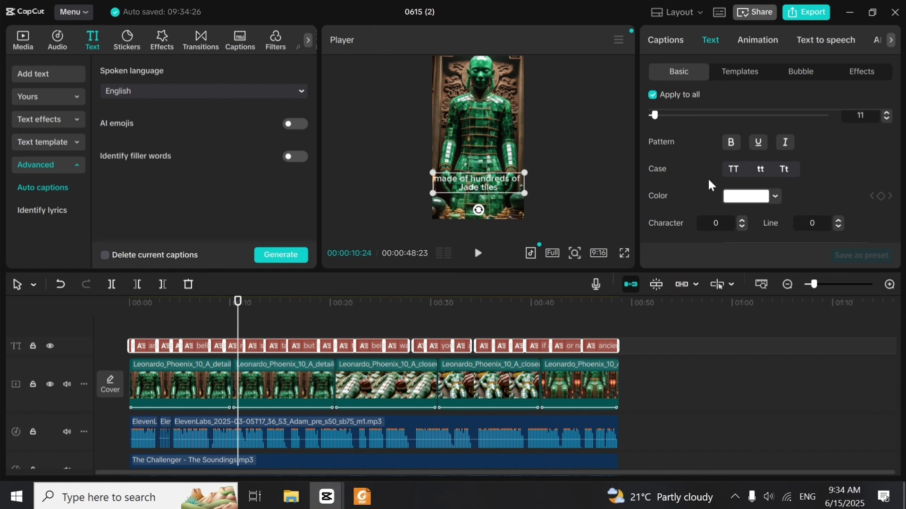
Change the text colour of all captions to yellow, hex FFE200
left_click(744, 197)
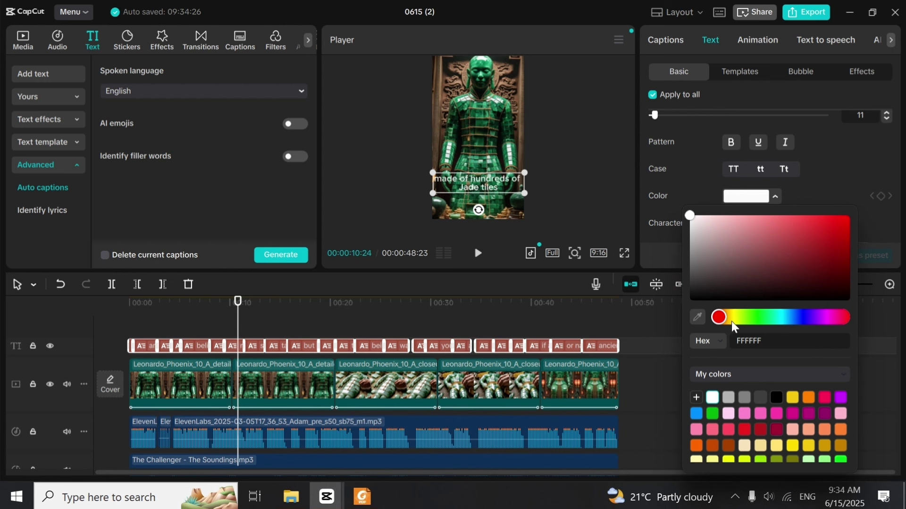
left_click_drag(732, 320, 740, 315)
left_click_drag(837, 228, 863, 206)
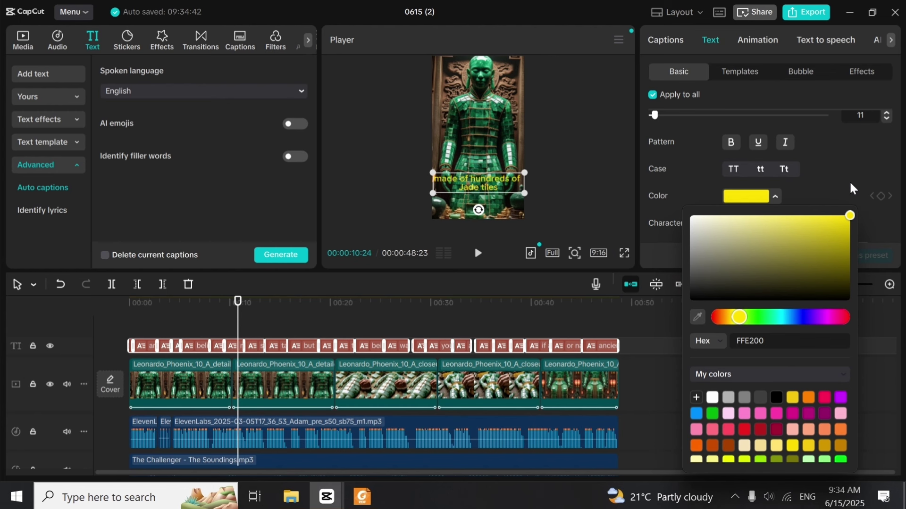
left_click(851, 184)
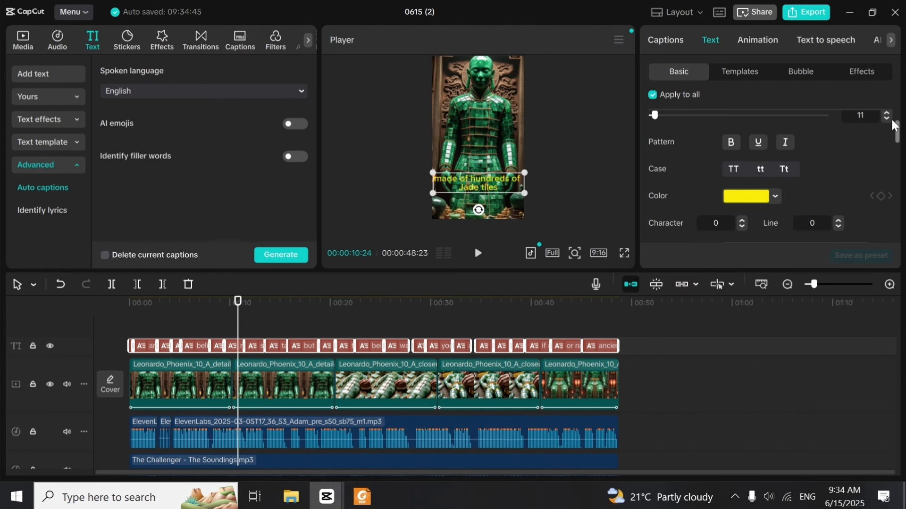
Try caption character spacing values of 3 and -6, then reset the spacing to 0
scroll(896, 139, "down", 3)
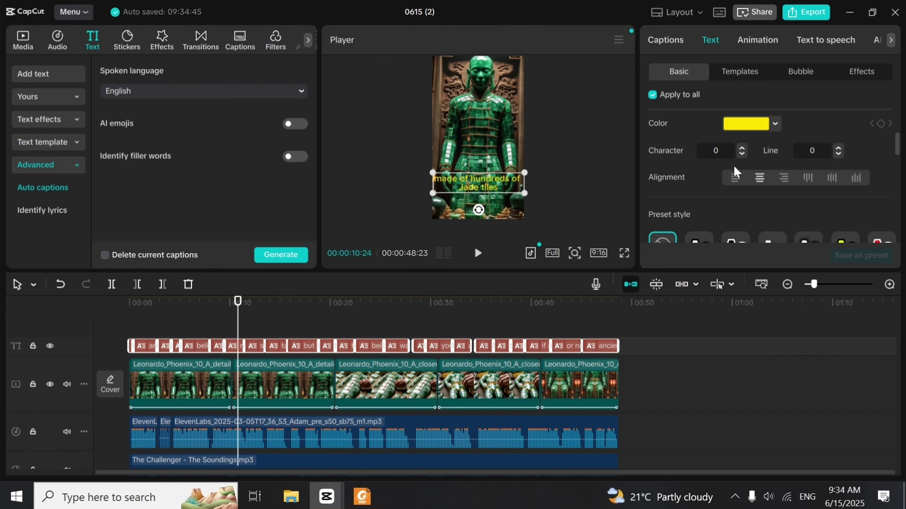
left_click(743, 147)
left_click(743, 147)
left_click(744, 147)
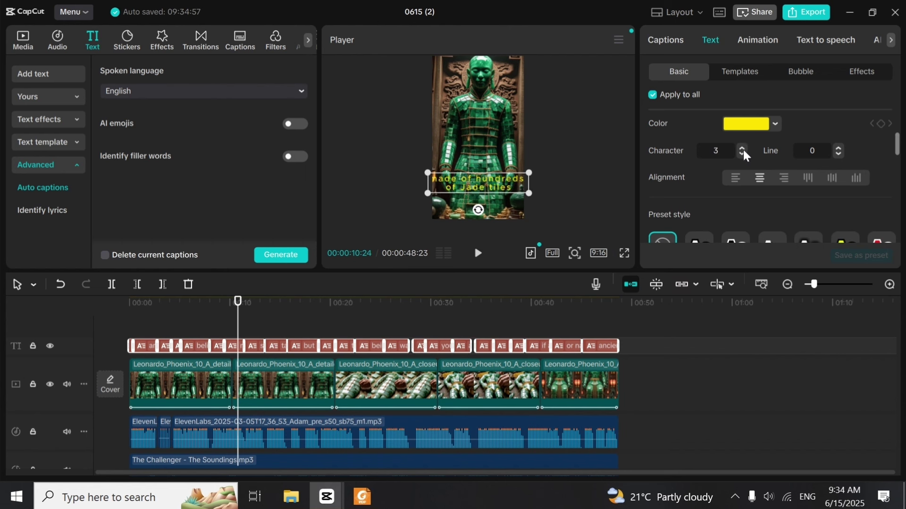
left_click(742, 155)
left_click(743, 155)
left_click(743, 154)
left_click(742, 154)
left_click(743, 154)
left_click(742, 154)
left_click(741, 153)
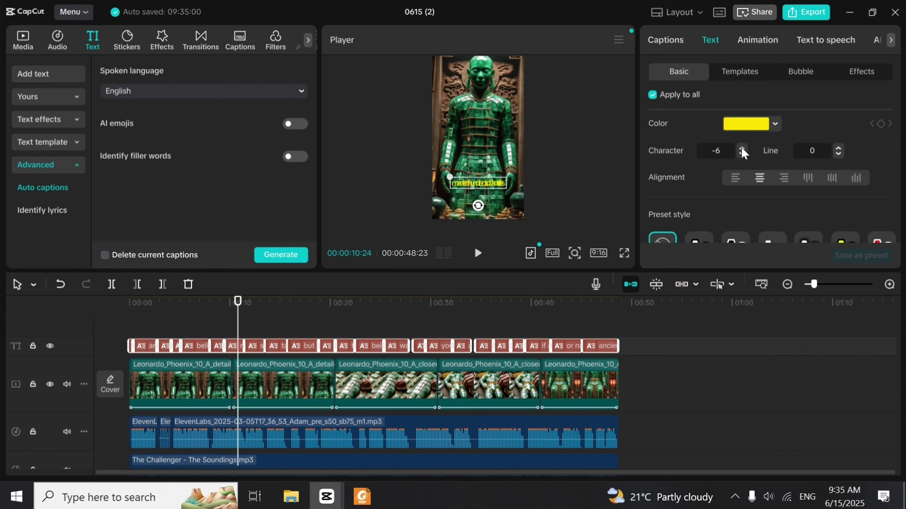
left_click(742, 148)
left_click(742, 148)
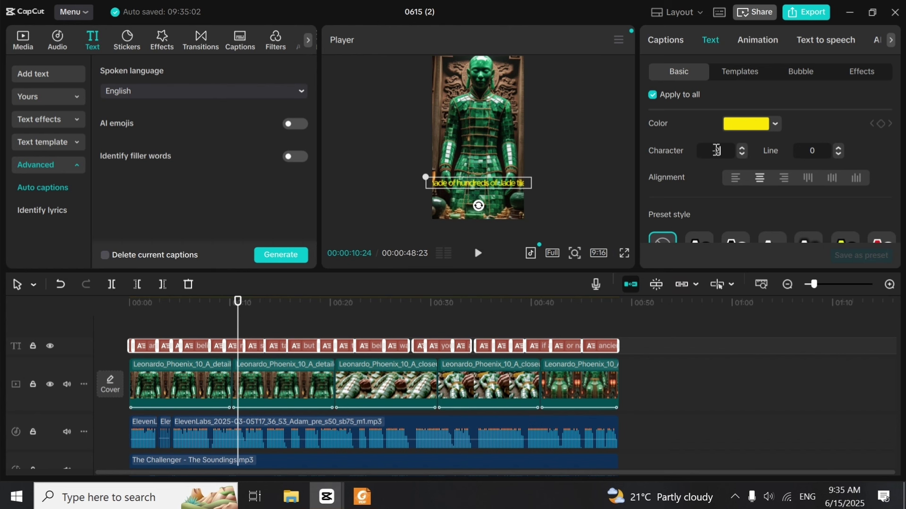
left_click_drag(722, 151, 707, 151)
type("0")
key("Return")
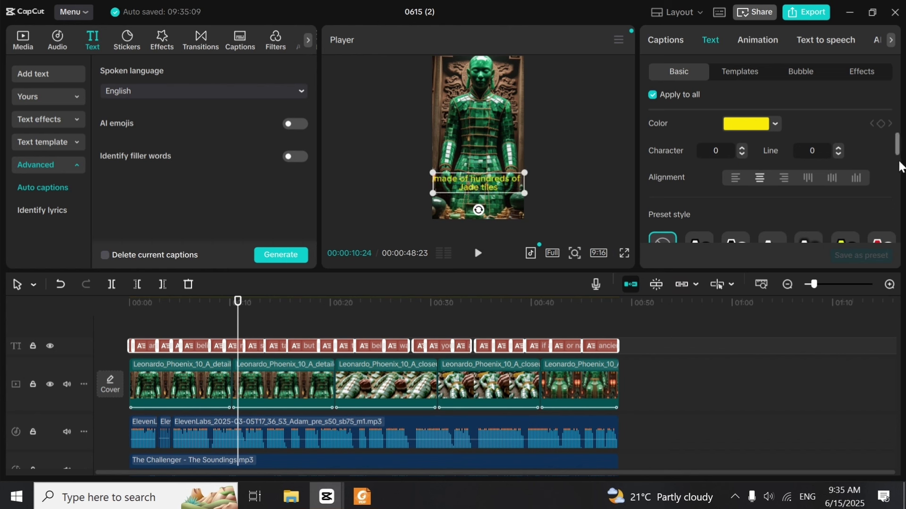
Try left alignment on the captions and restore centre alignment
left_click_drag(897, 149, 896, 151)
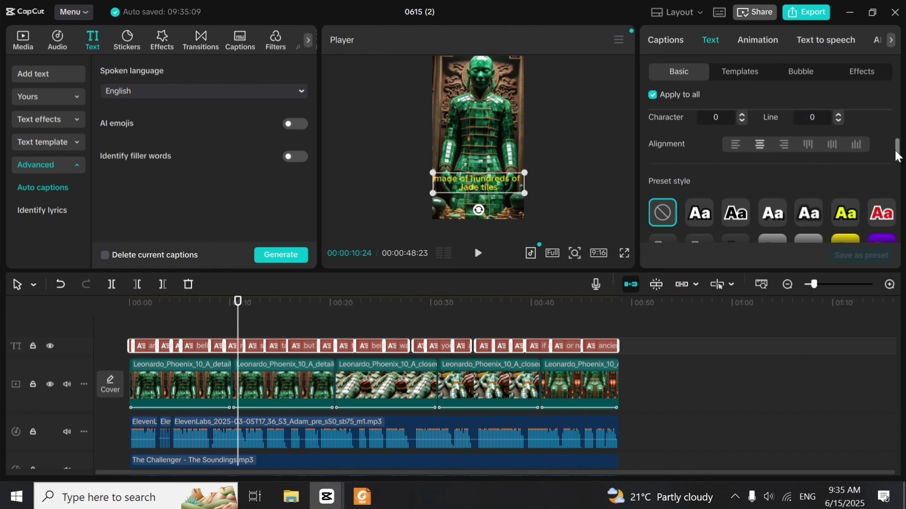
left_click(738, 144)
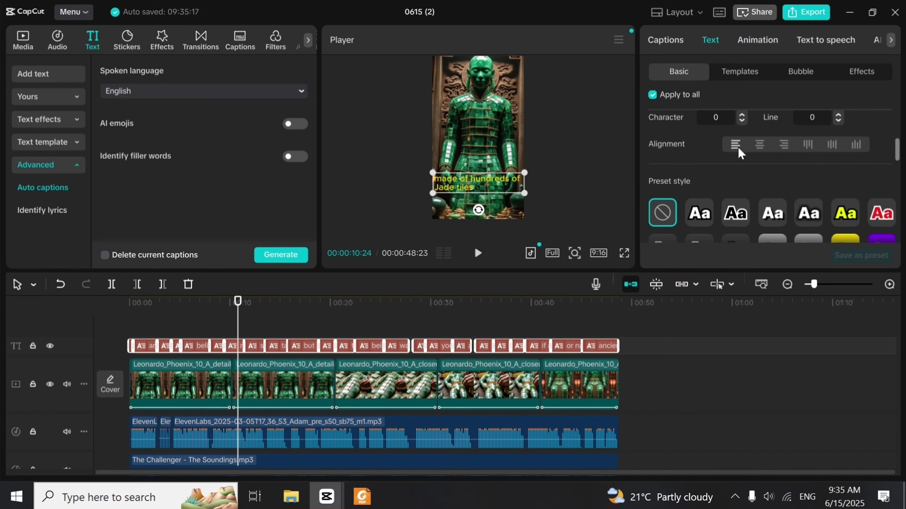
left_click(762, 145)
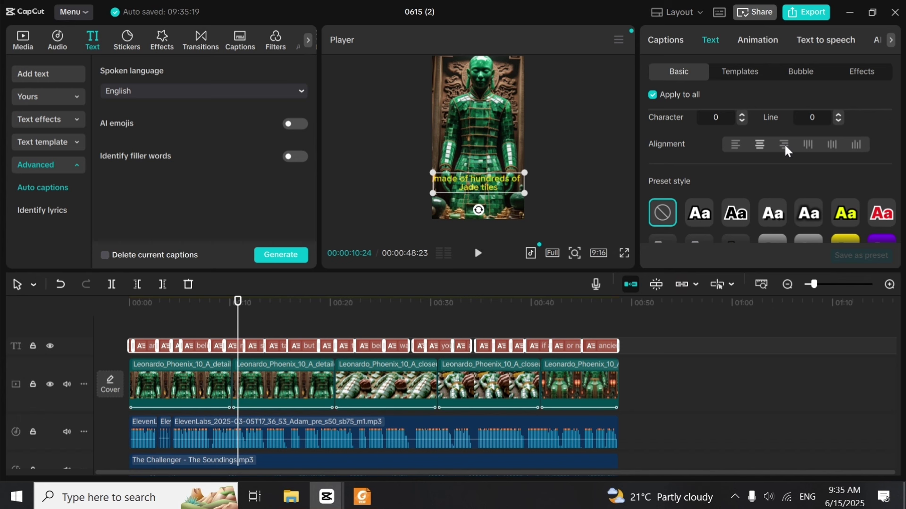
left_click(737, 144)
left_click(760, 150)
Apply the preset style with yellow letters and a black outline to all captions
left_click_drag(896, 146, 898, 163)
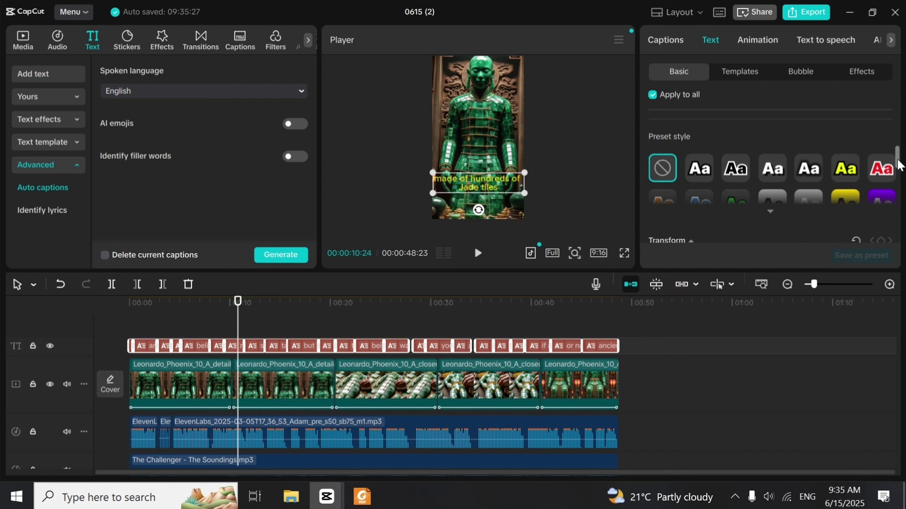
left_click_drag(898, 164, 899, 173)
scroll(898, 174, "up", 1)
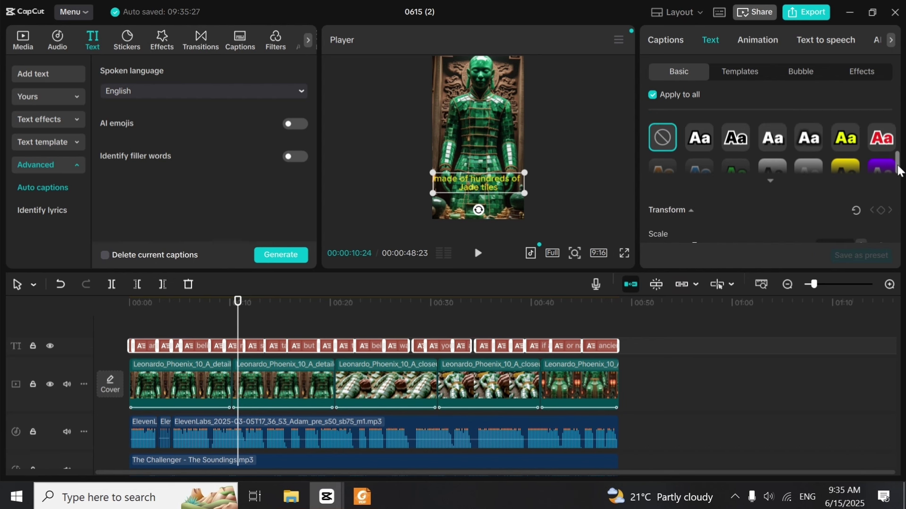
left_click(845, 146)
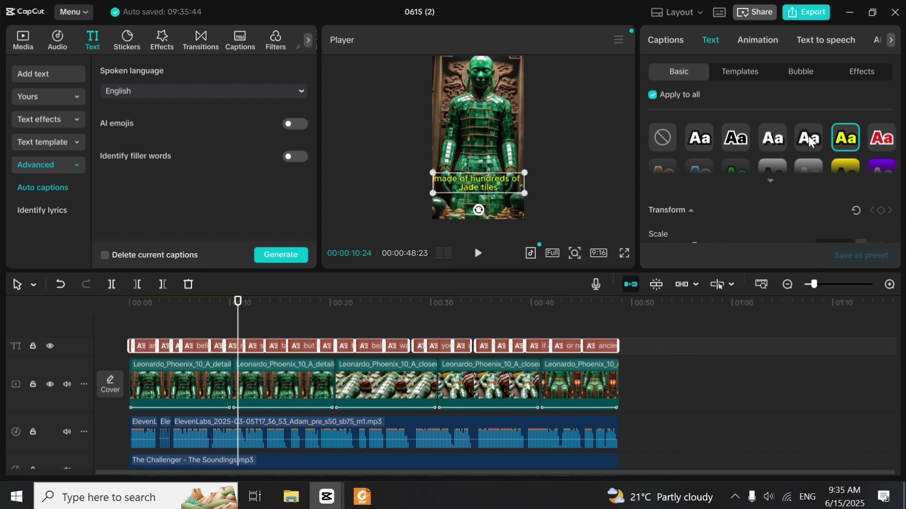
mouse_move(898, 162)
left_mouse_down()
mouse_move(899, 215)
mouse_move(902, 164)
mouse_move(902, 183)
left_mouse_up()
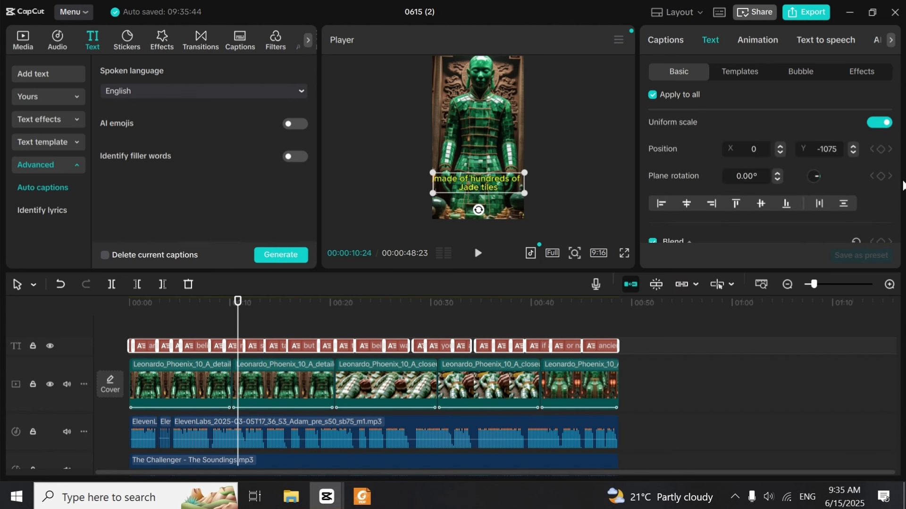
Enlarge the timeline view, select the "Did you know" caption and apply the white serif "The quick" template to all captions
left_click(742, 81)
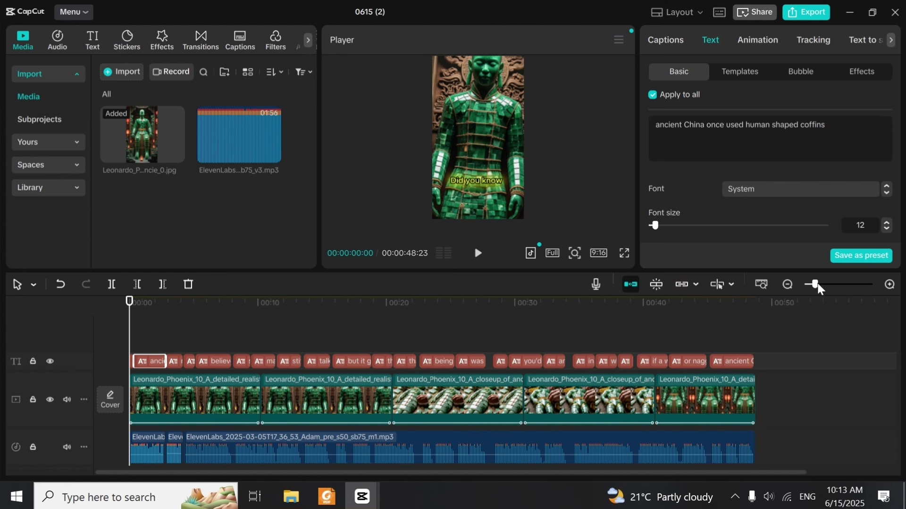
left_click_drag(815, 285, 830, 284)
left_click(144, 359)
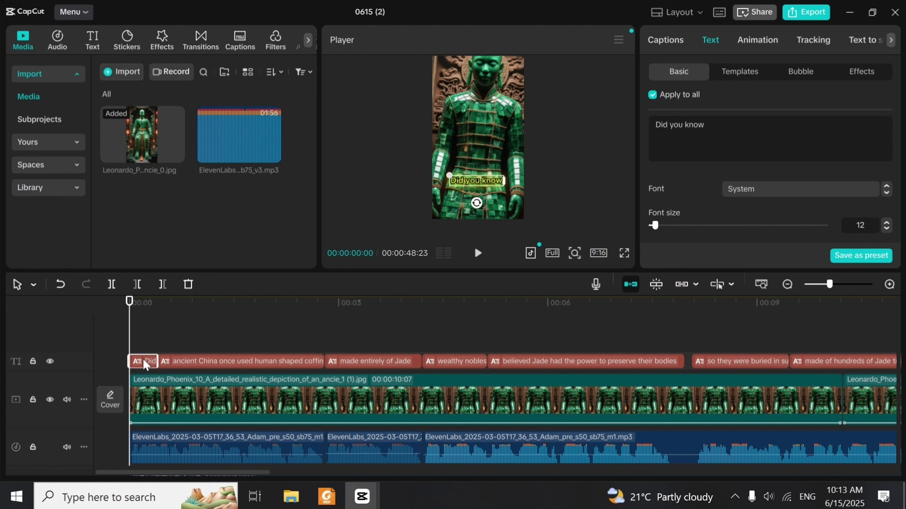
left_click(743, 75)
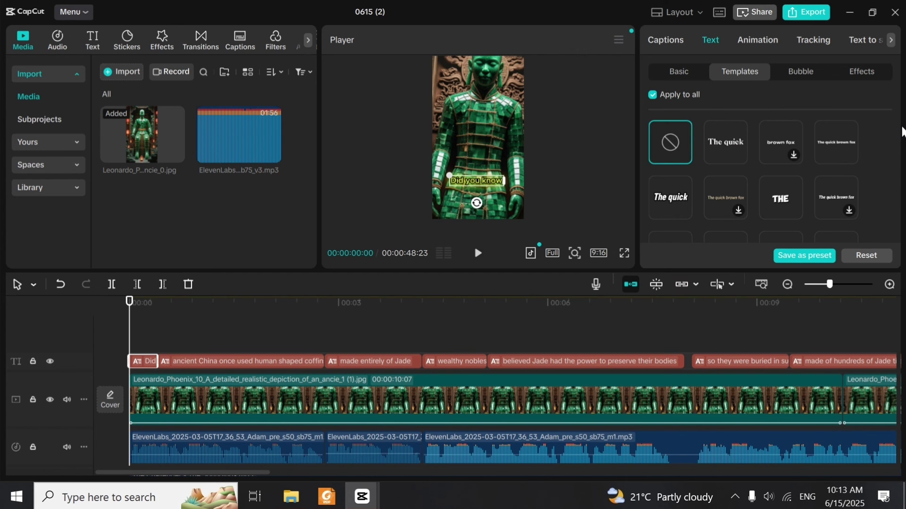
mouse_move(898, 122)
left_mouse_down()
mouse_move(902, 158)
mouse_move(882, 128)
left_mouse_up()
left_click(729, 151)
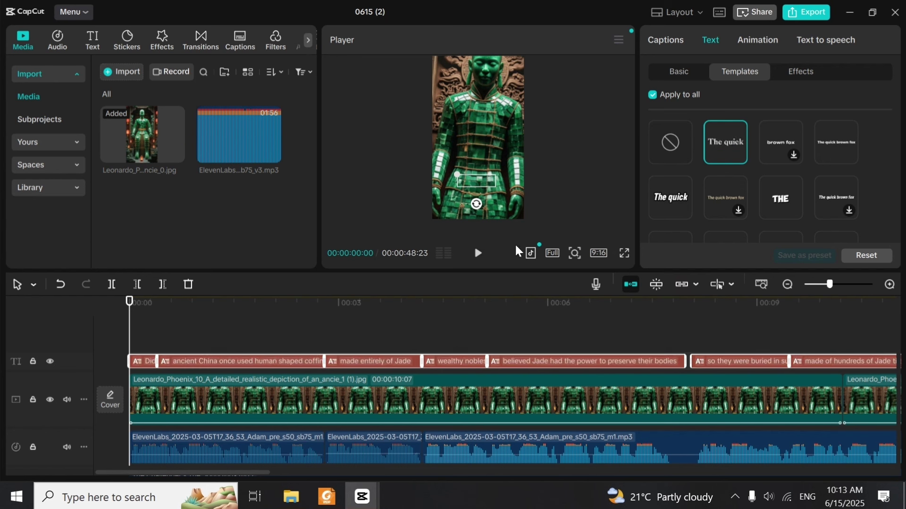
Move the captions to the centre of the video frame, adjust their size and play short stretches of the opening
key("space")
key("space")
left_click_drag(461, 175, 472, 142)
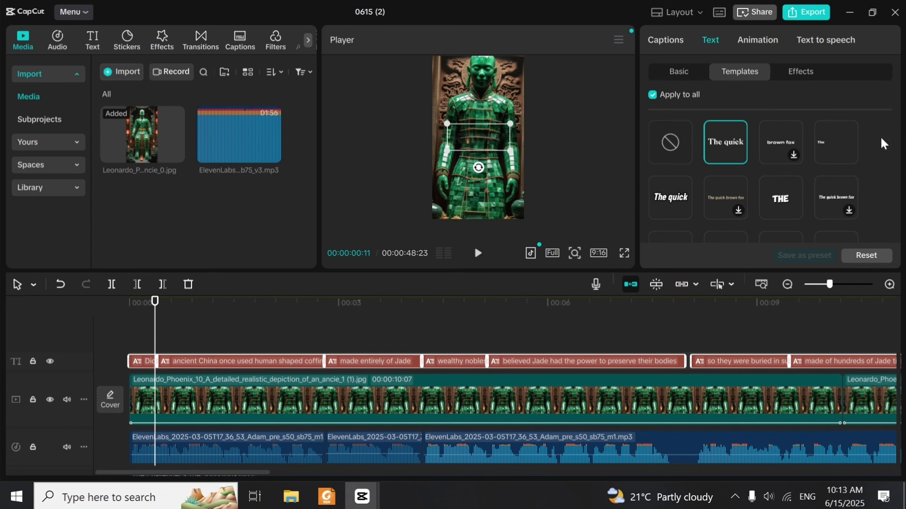
left_click_drag(159, 342, 191, 330)
left_click_drag(411, 123, 458, 131)
key("space")
key("space")
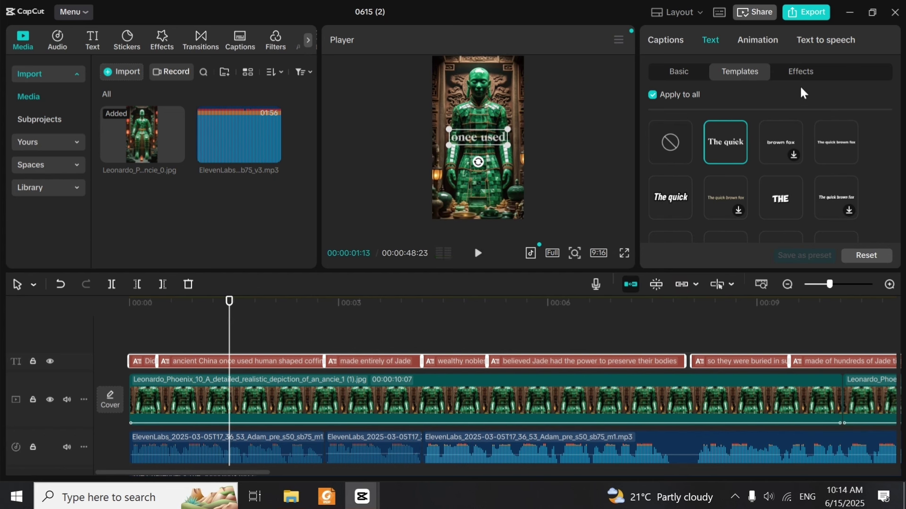
scroll(900, 175, "down", 5)
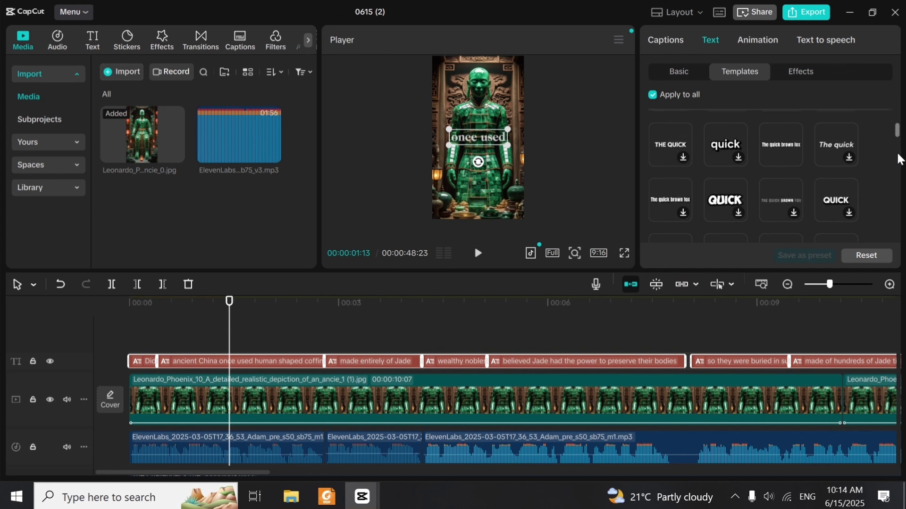
scroll(896, 176, "down", 2)
scroll(893, 122, "up", 10)
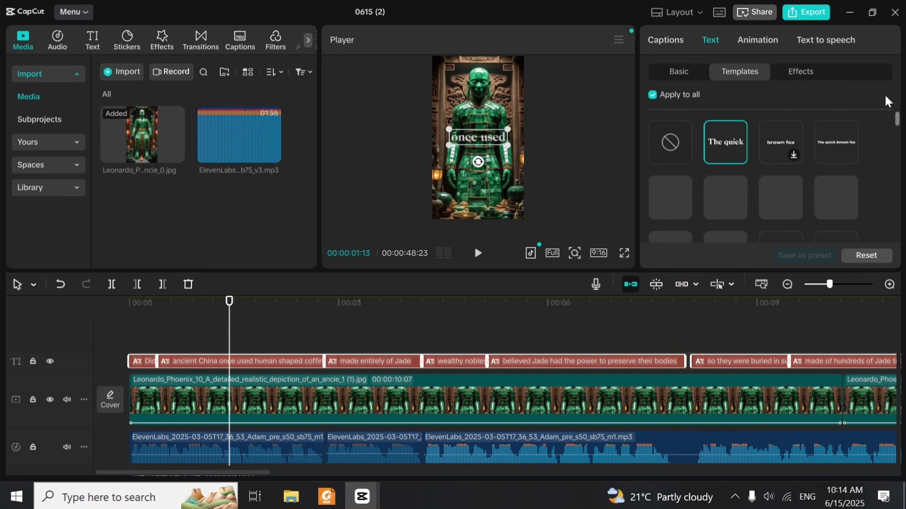
Turn on the Glow effect in the basic text settings for all captions
left_click(680, 77)
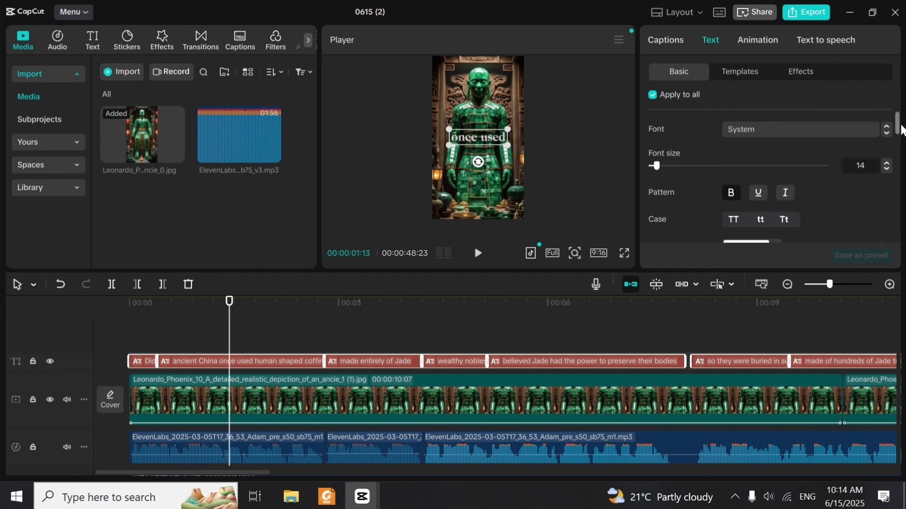
scroll(902, 128, "down", 1)
scroll(896, 134, "down", 1)
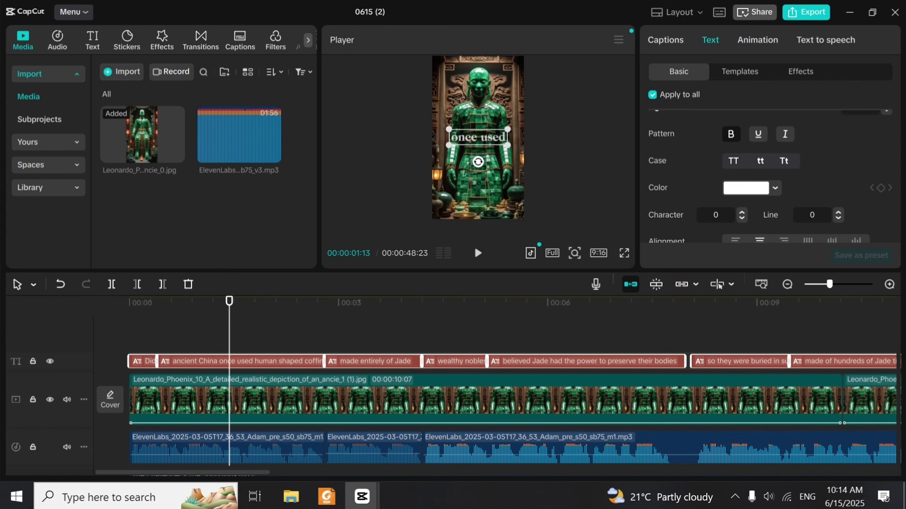
scroll(896, 135, "down", 1)
scroll(889, 160, "down", 2)
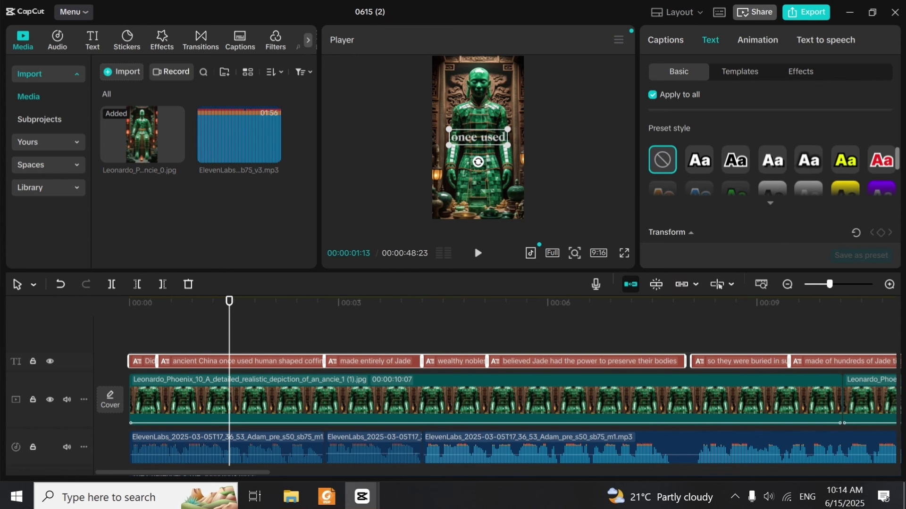
scroll(886, 172, "down", 5)
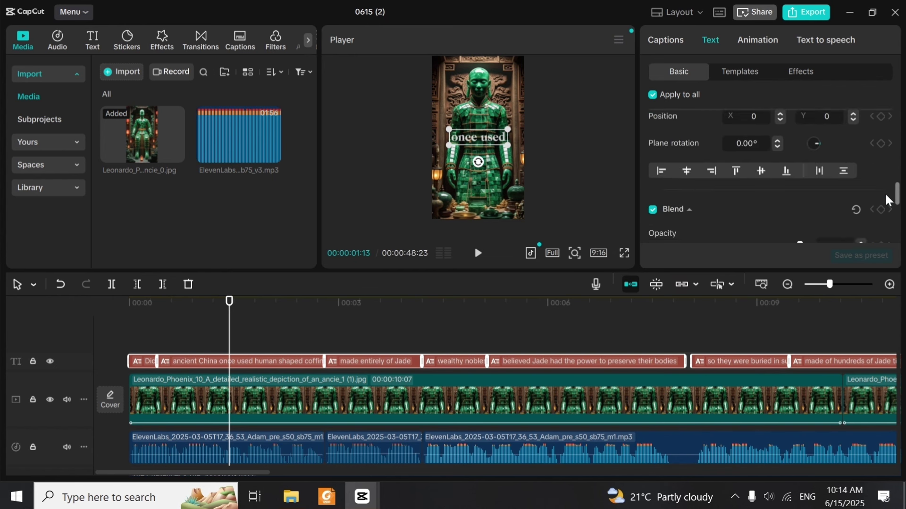
scroll(883, 215, "down", 1)
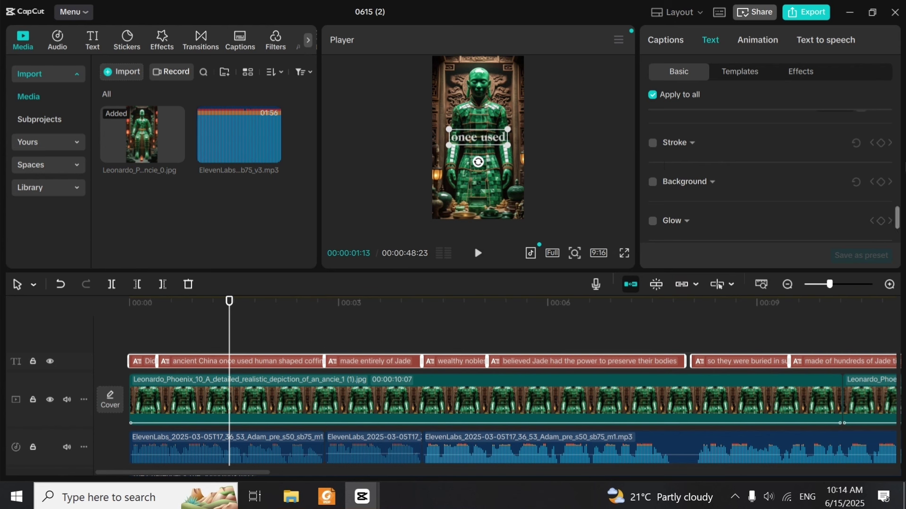
mouse_move(898, 218)
left_mouse_down()
mouse_move(899, 207)
mouse_move(899, 224)
left_mouse_up()
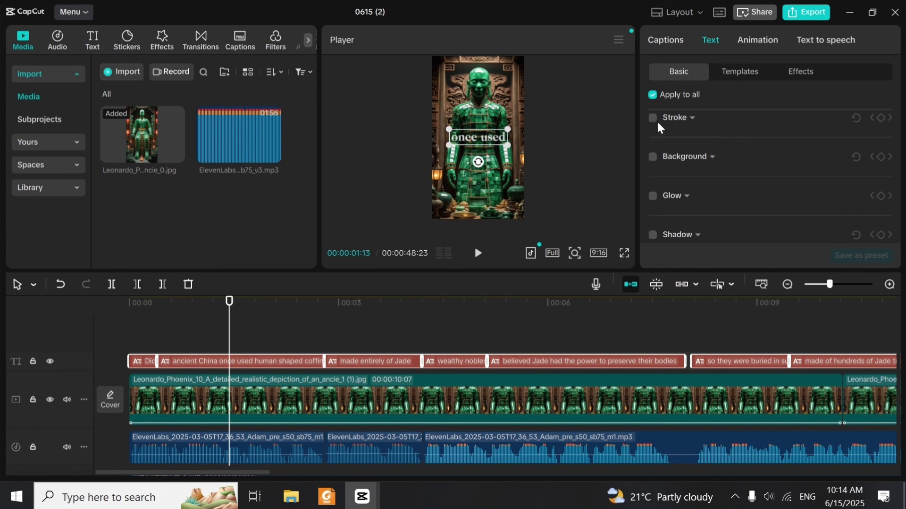
left_click(654, 200)
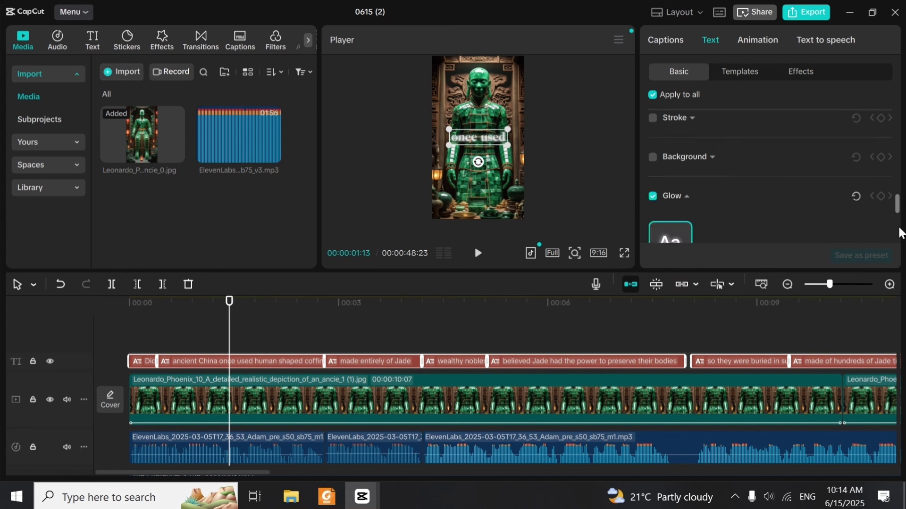
Try red FF0000 as the captions' glow colour, and settle on black 000000
left_click_drag(900, 212, 900, 225)
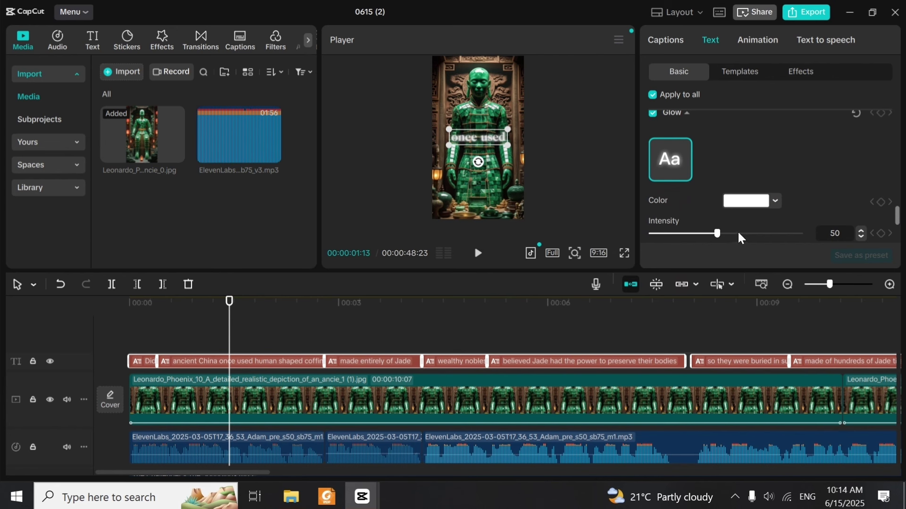
left_click(754, 202)
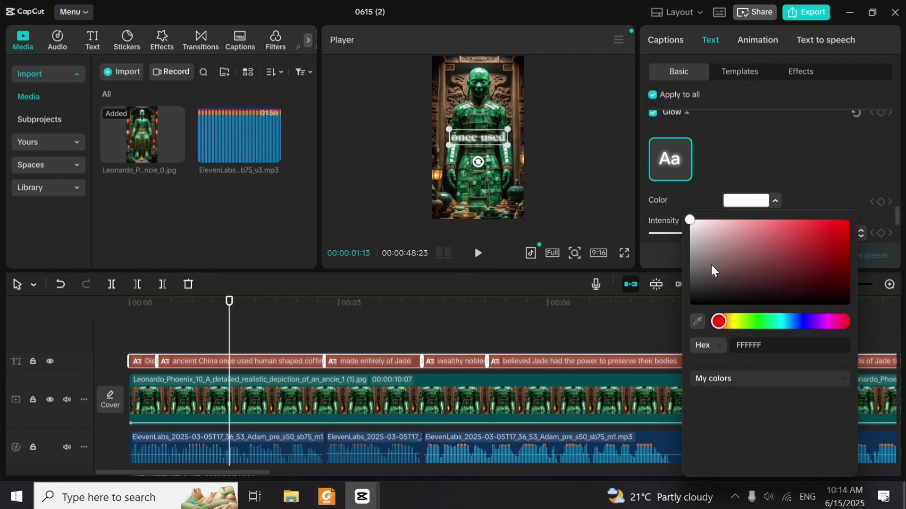
left_click_drag(684, 316, 683, 323)
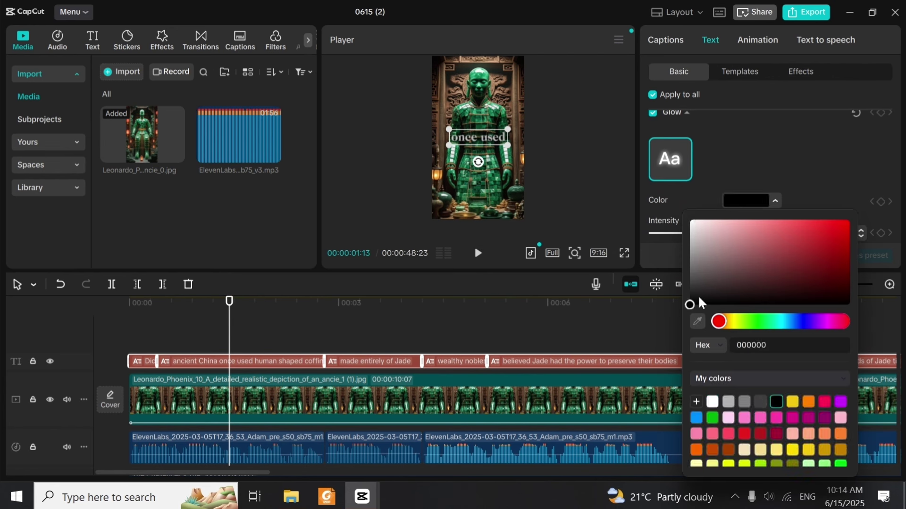
left_click_drag(846, 224, 860, 212)
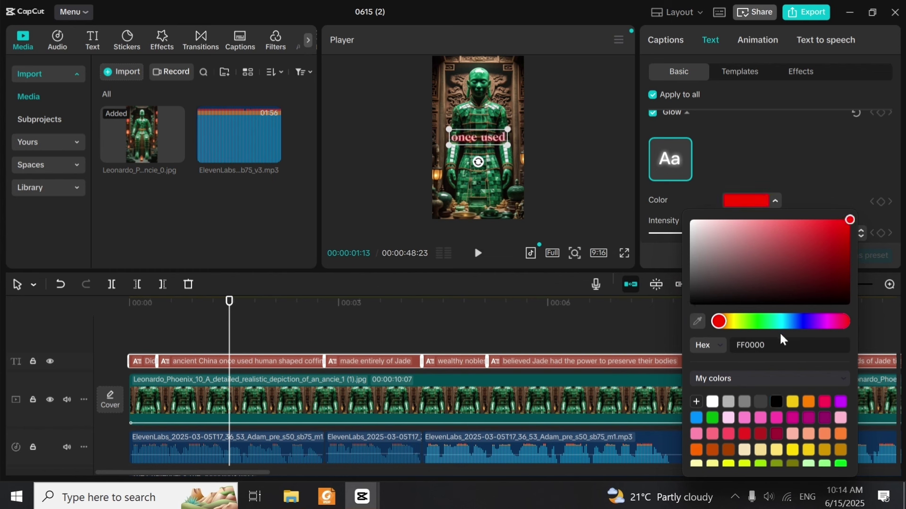
left_click_drag(761, 250, 733, 280)
left_click_drag(746, 225, 390, 327)
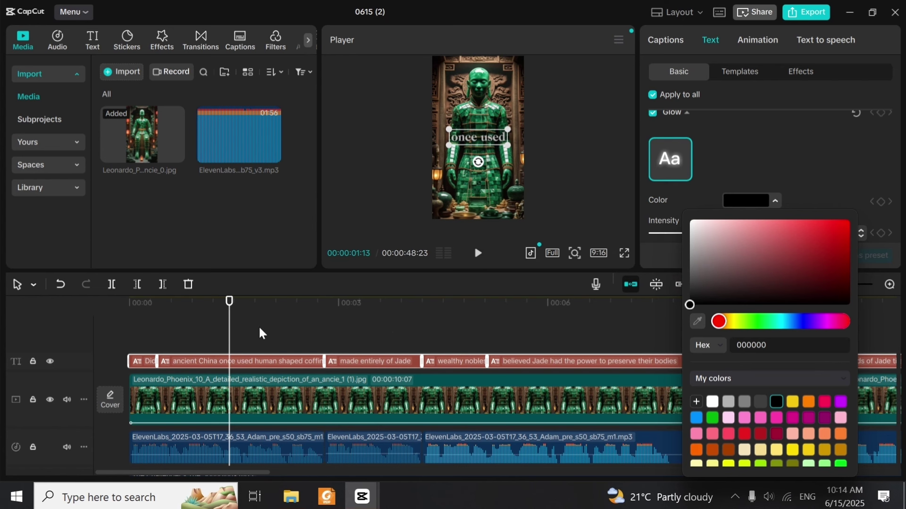
left_click(786, 155)
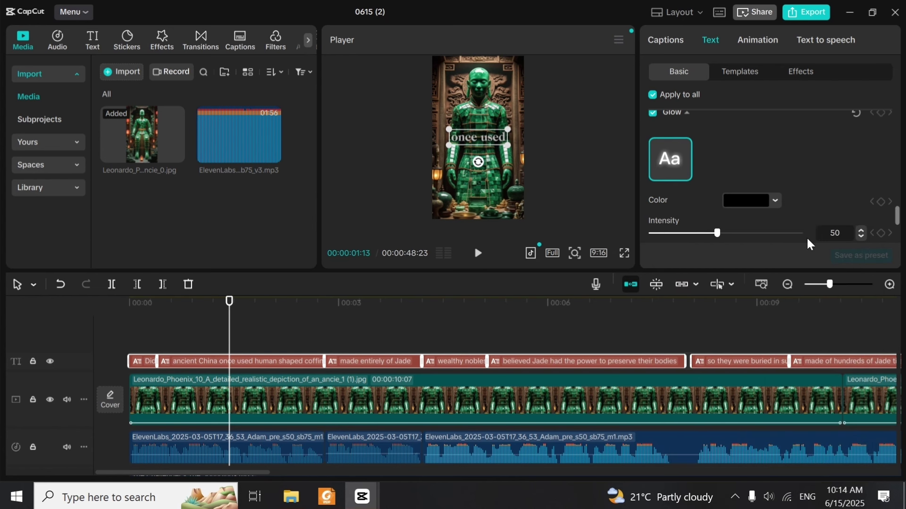
Set the captions' glow intensity to 47 and its range to 100, and play a short stretch to check the look
left_click(744, 233)
scroll(899, 213, "down", 3)
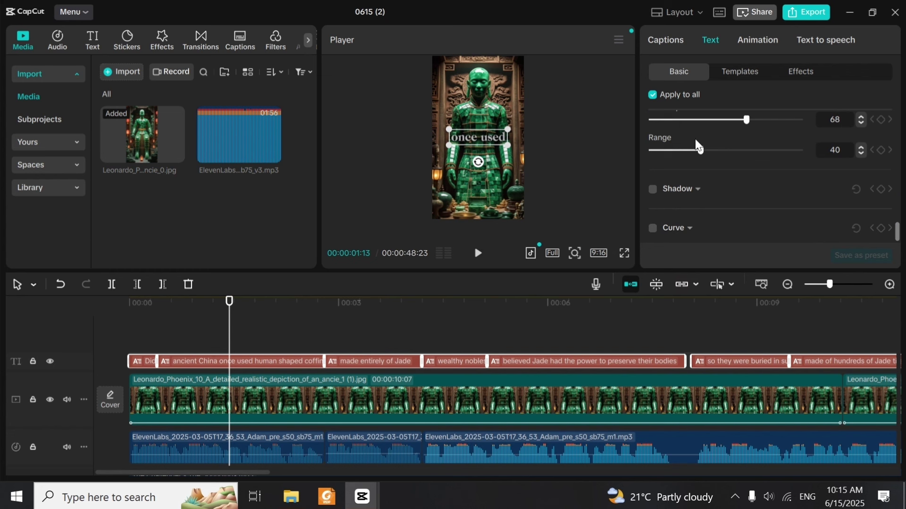
left_click_drag(699, 150, 859, 149)
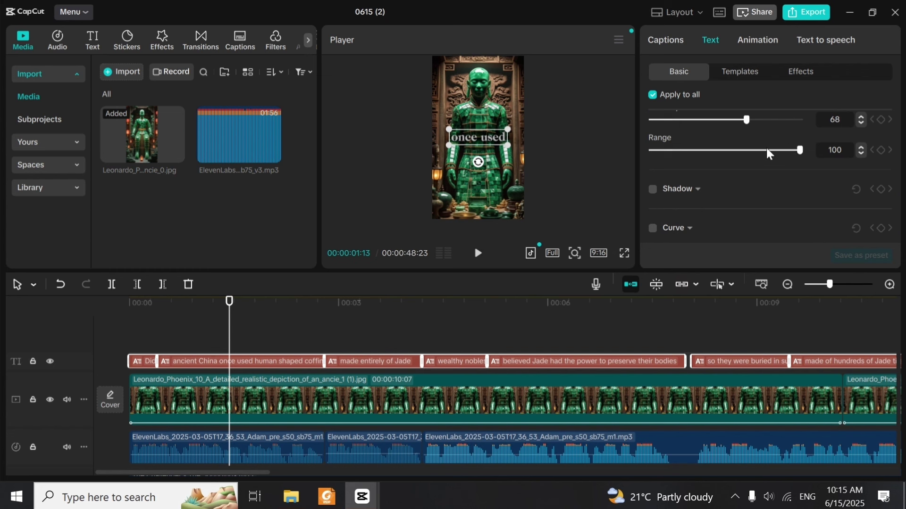
left_click_drag(744, 116, 713, 124)
key("space")
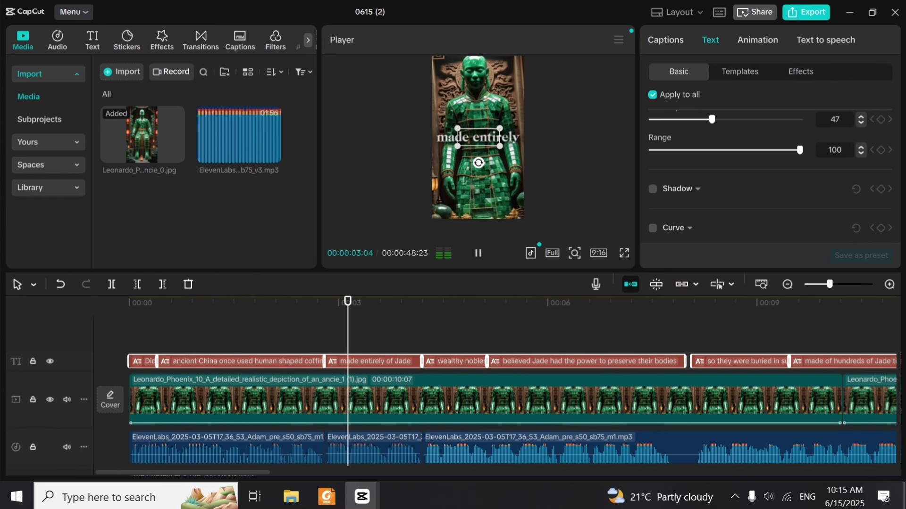
key("space")
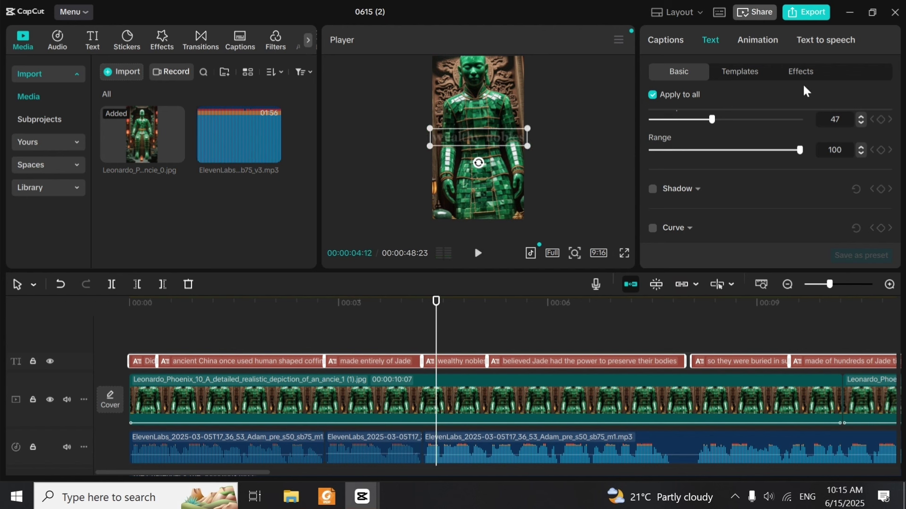
Apply the bold white uppercase "THE" template to all captions and play the video's opening
left_click(747, 72)
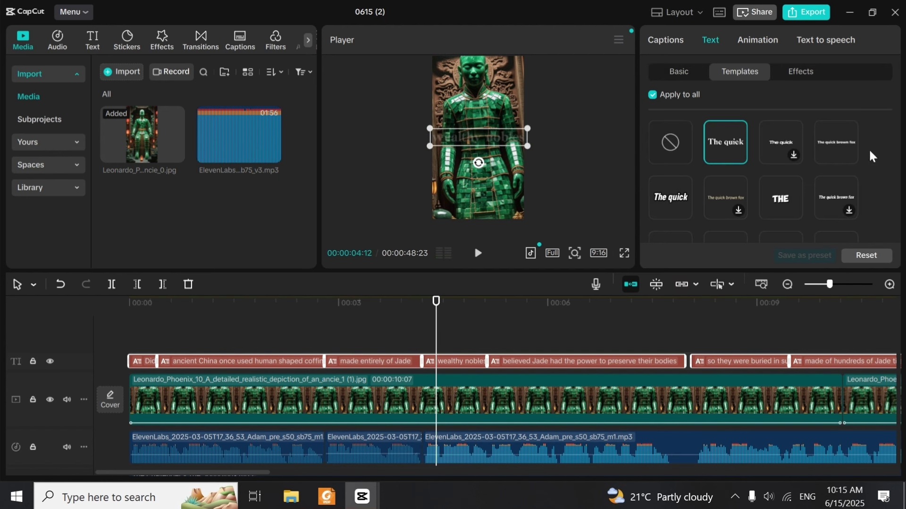
scroll(899, 141, "down", 1)
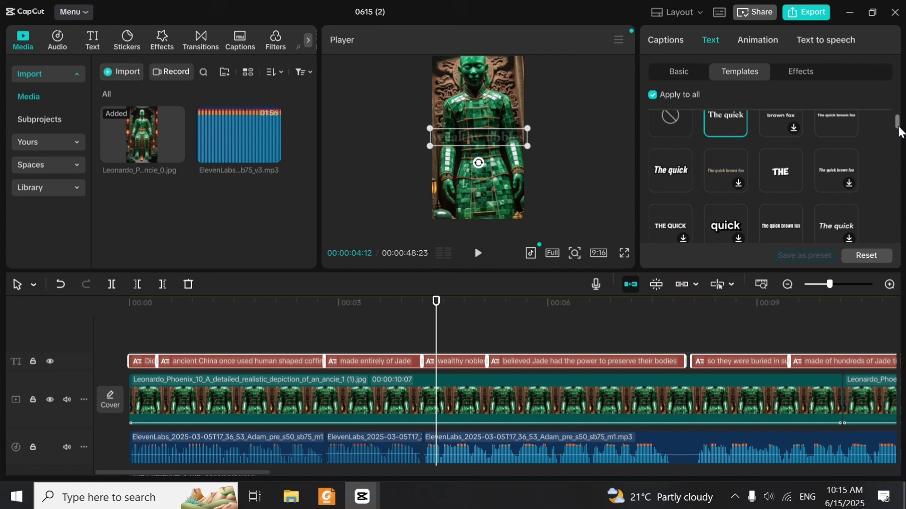
left_click(781, 177)
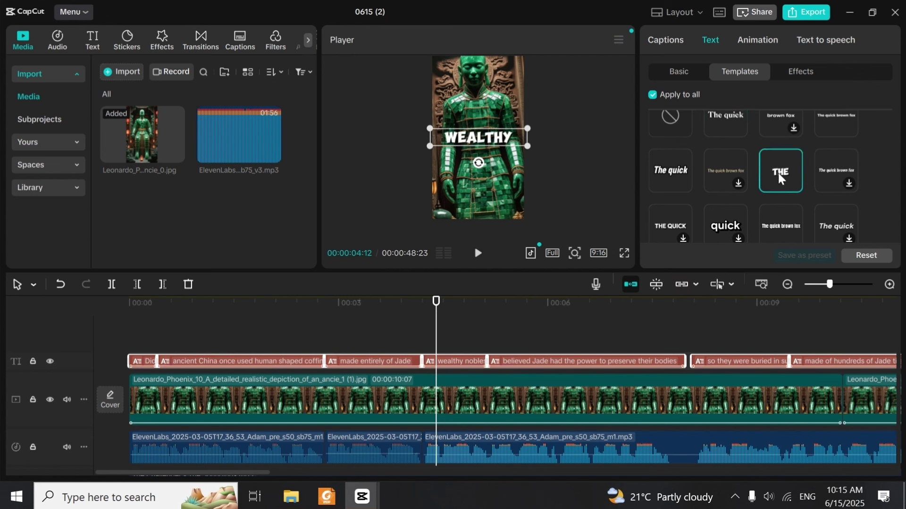
key("space")
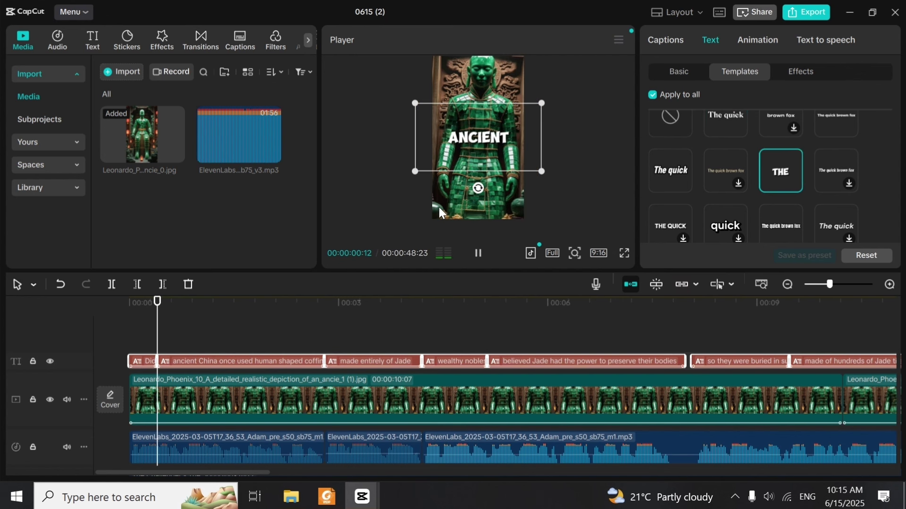
key("space")
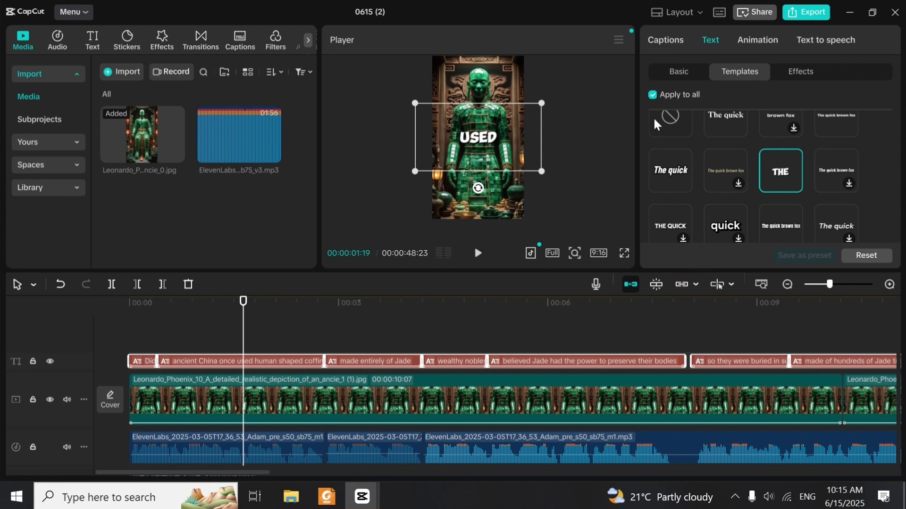
Open the basic text settings for the captions
left_click(678, 75)
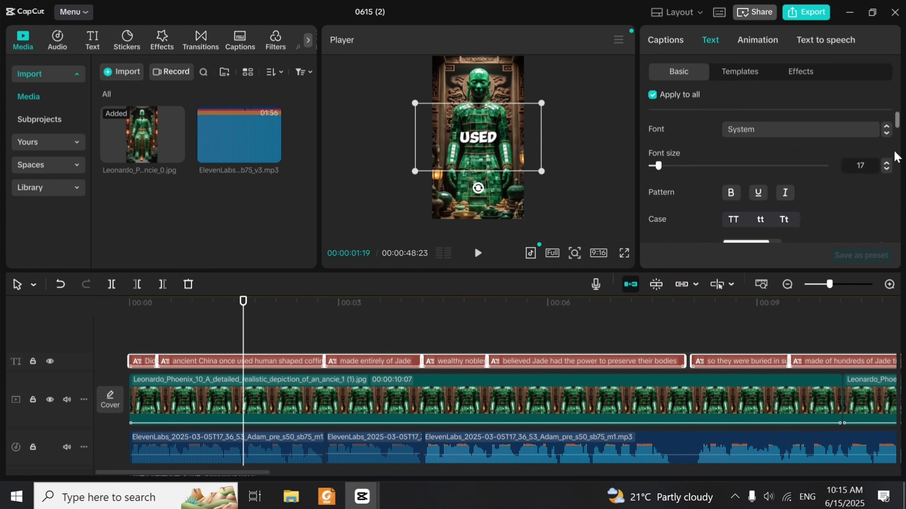
Enable Glow on all the captions and set the glow color to 6A5C5C
left_click_drag(899, 123, 902, 213)
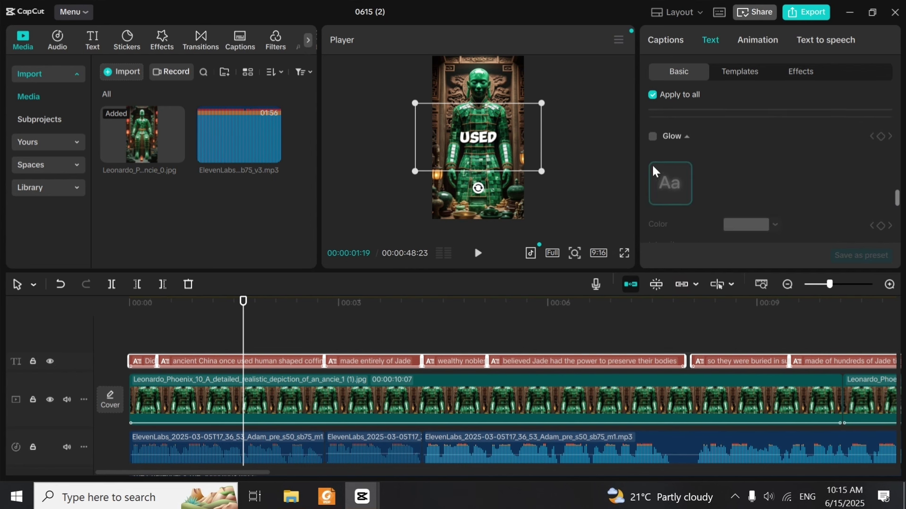
left_click(652, 136)
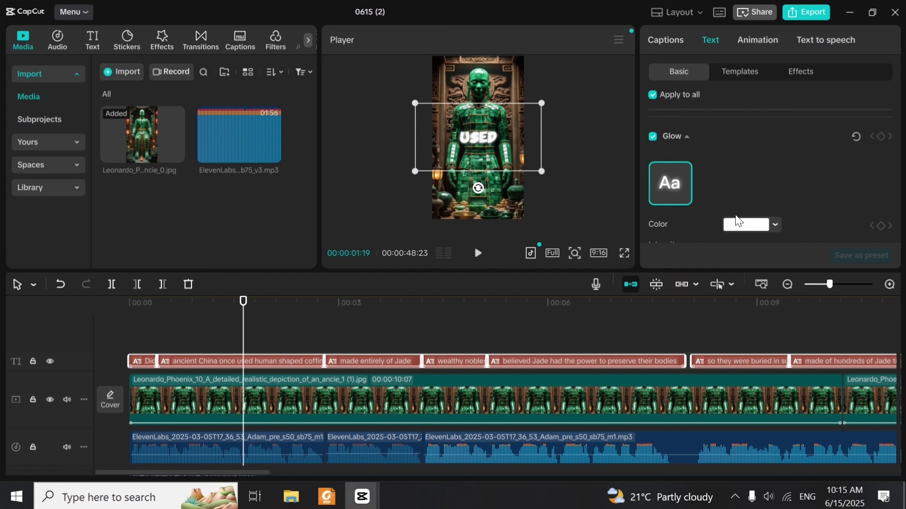
left_click(739, 227)
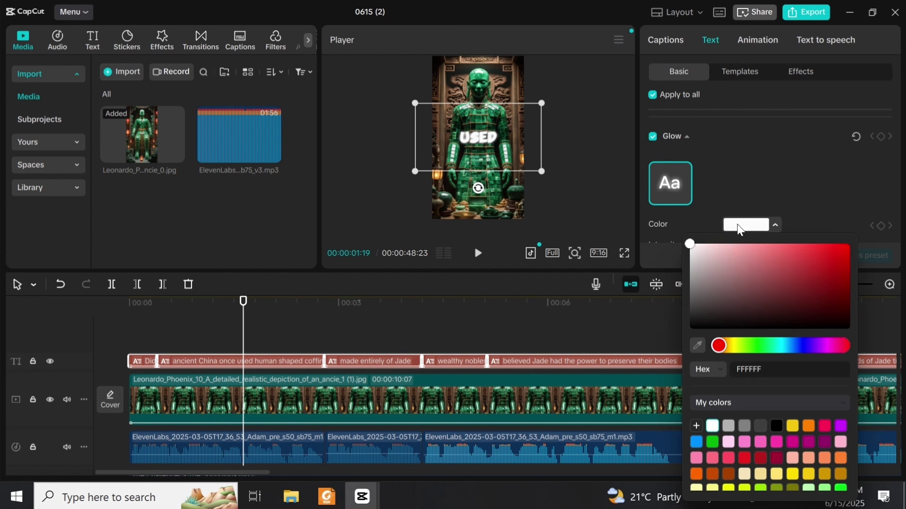
left_click(695, 311)
left_click_drag(704, 307, 705, 299)
left_click(712, 293)
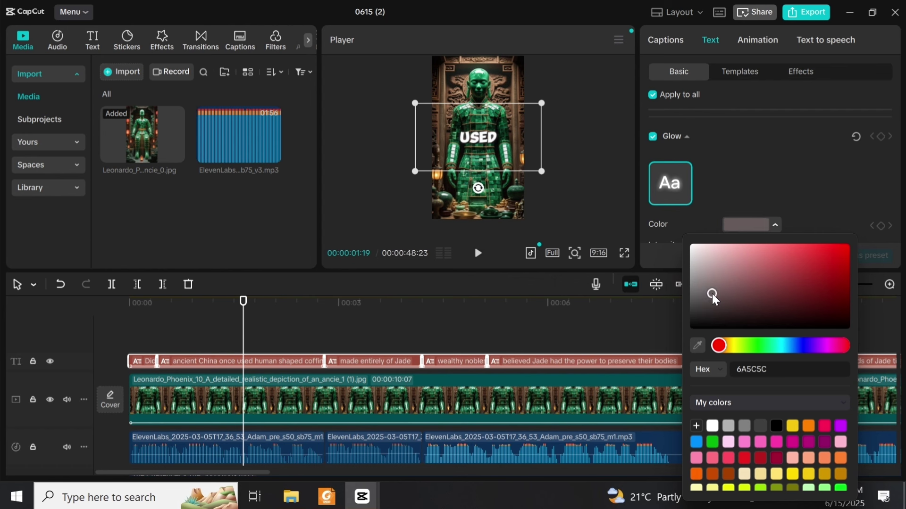
left_click(743, 177)
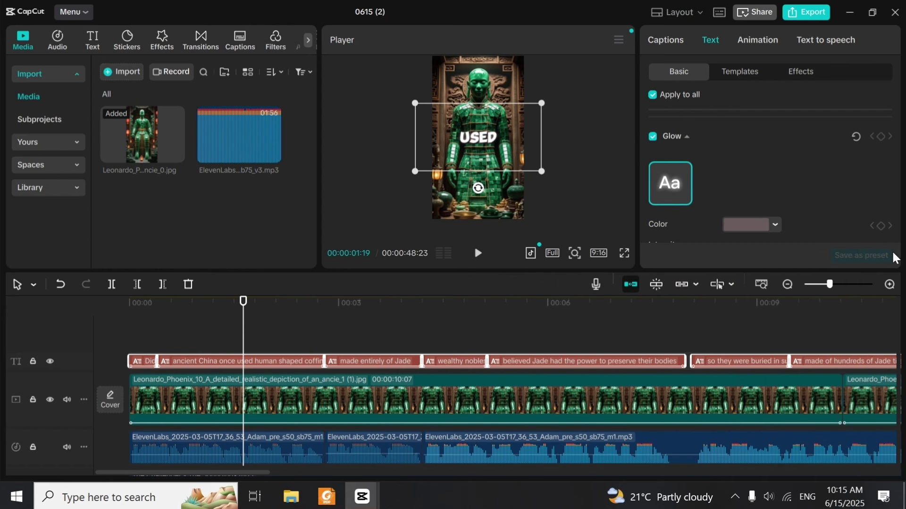
Preview the video full screen from the start for about 15 seconds, and return to the editor
left_click(116, 333)
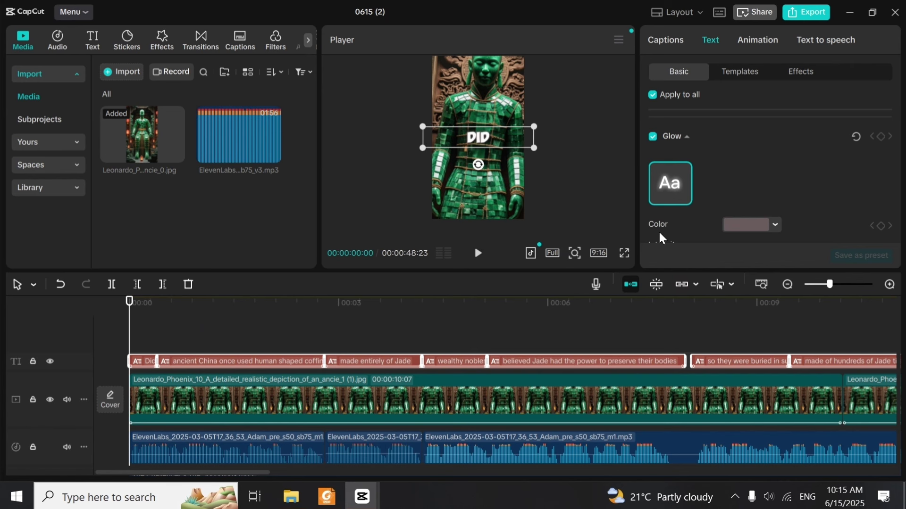
left_click(624, 254)
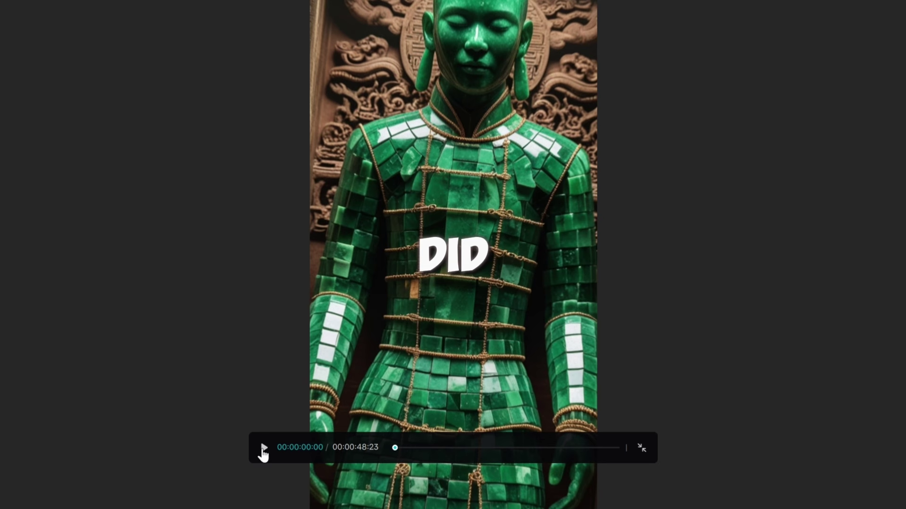
left_click(263, 449)
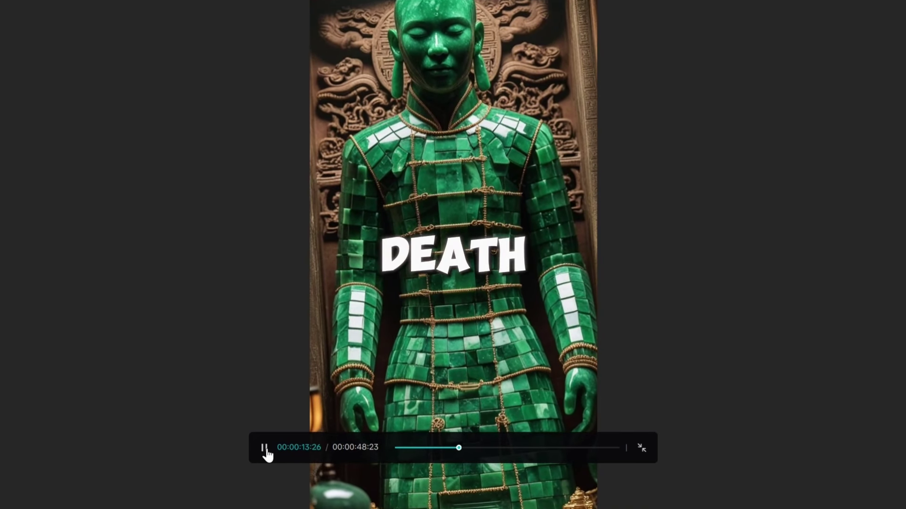
left_click(265, 448)
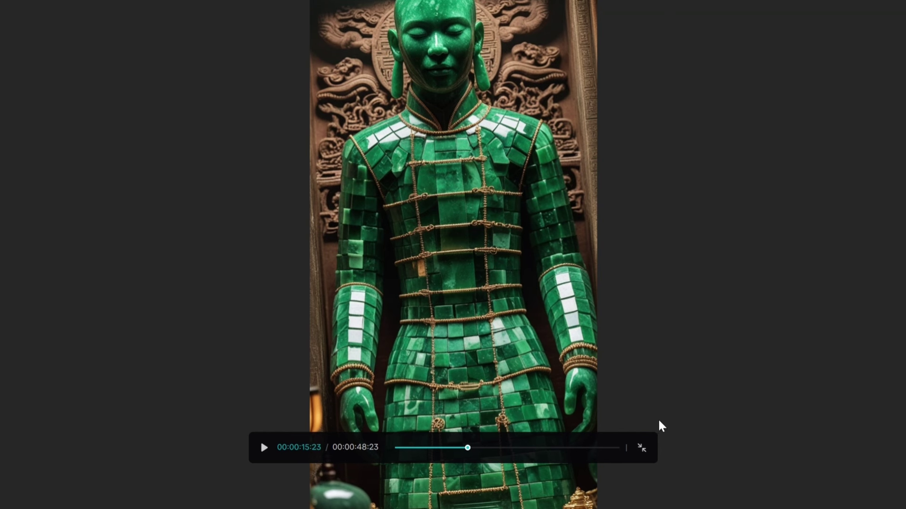
left_click(642, 448)
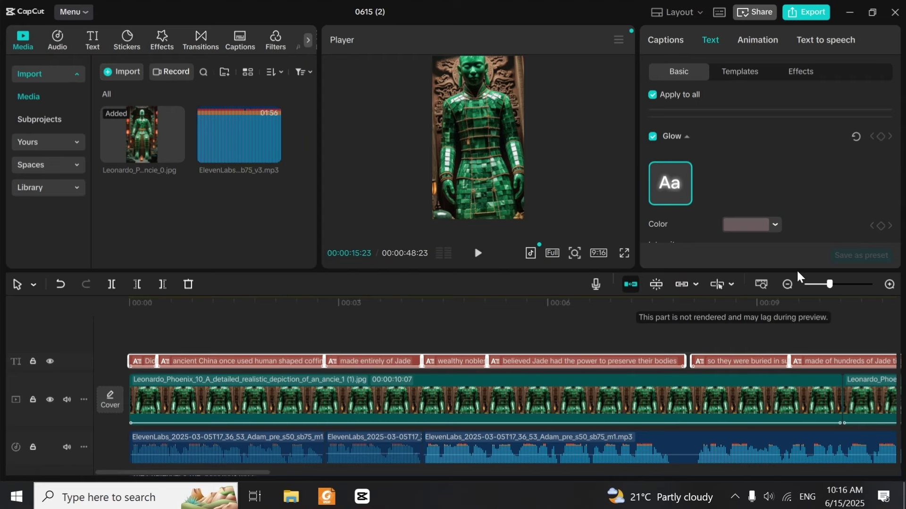
Return the playhead to the start of the timeline and select the first image clip
left_click(817, 286)
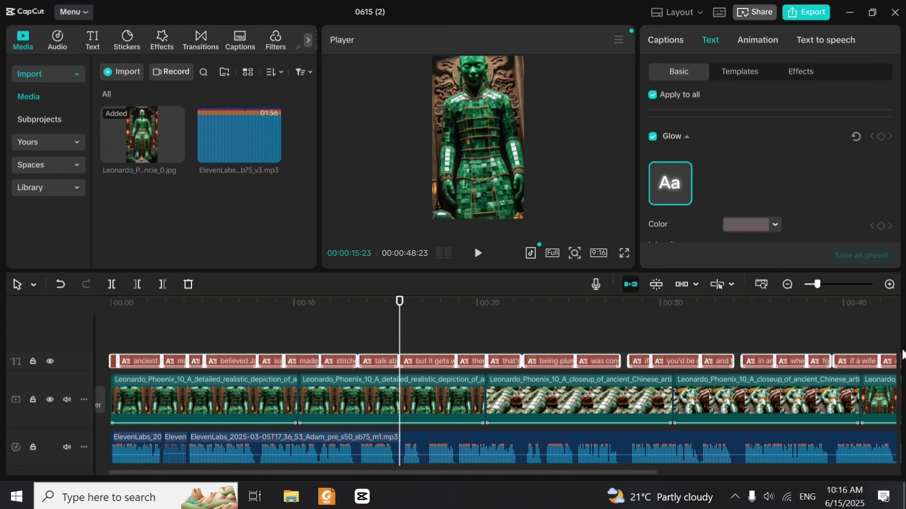
key("Left")
key("Left")
key("Left")
key("Left")
left_click_drag(191, 339, 2, 374)
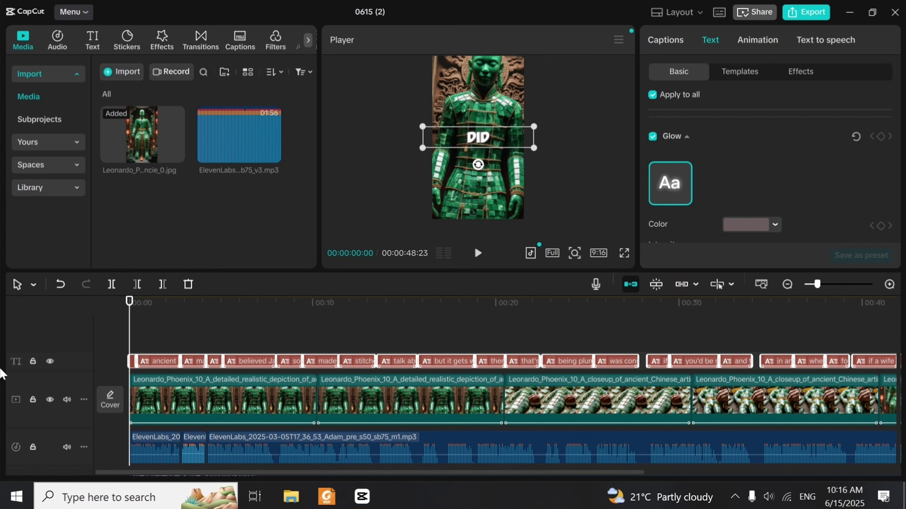
left_click(290, 405)
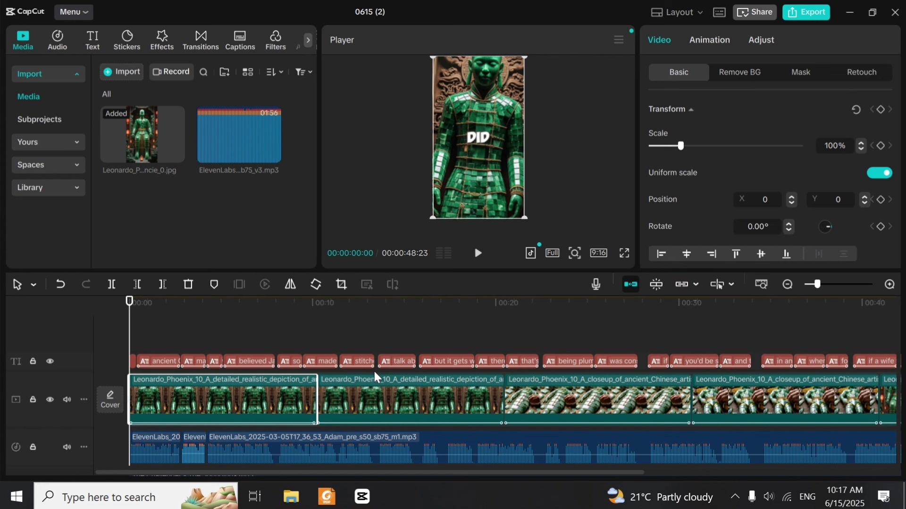
Move the third clip's image upward in the frame at 00:00:22:21
left_click_drag(128, 318, 672, 347)
left_click_drag(817, 284, 812, 286)
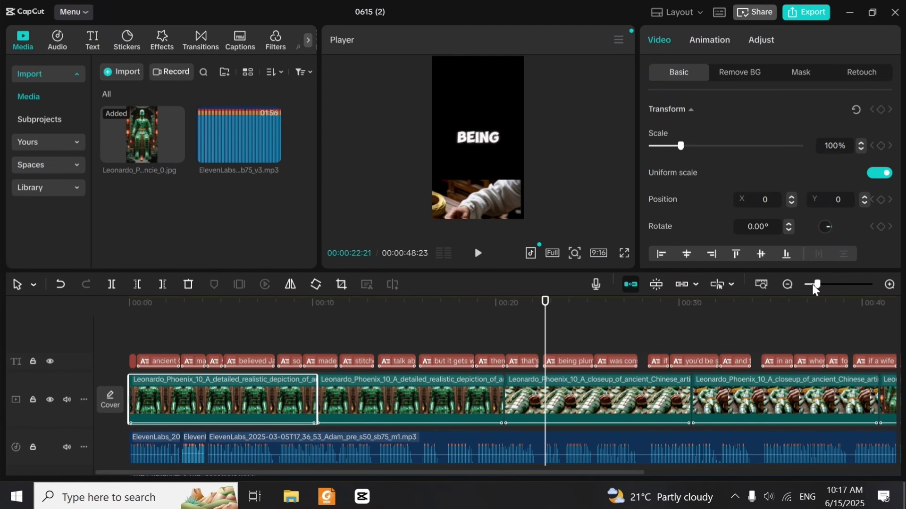
left_click(291, 417)
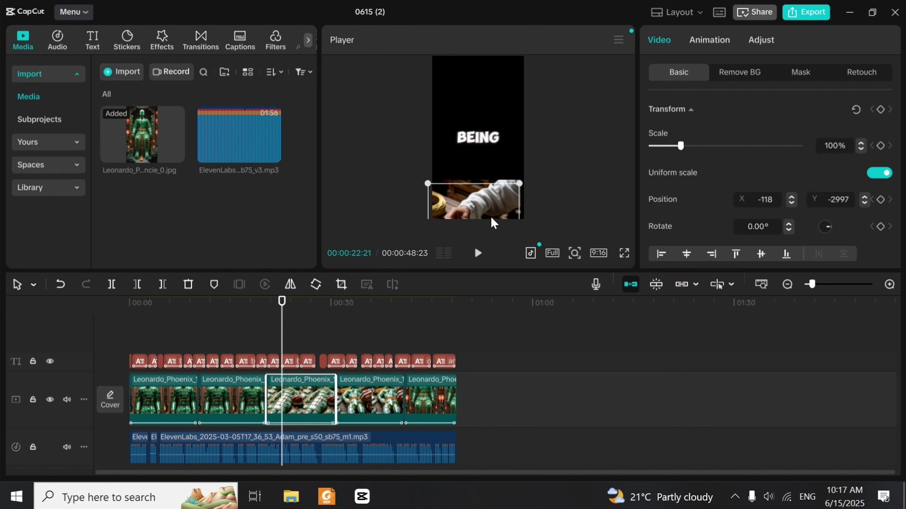
left_click_drag(484, 171, 486, 78)
Add the Pull in camera transition at the cut between the first and second image clips
left_click_drag(282, 330, 105, 350)
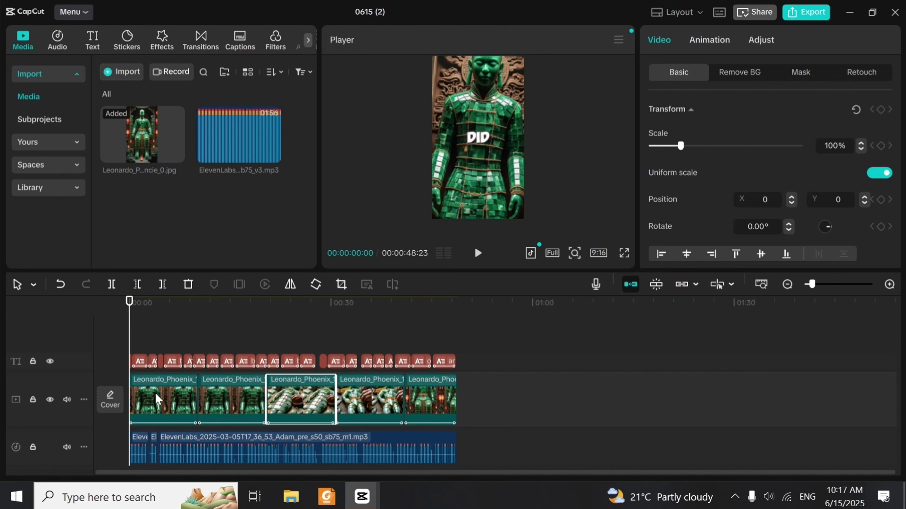
left_click(155, 408)
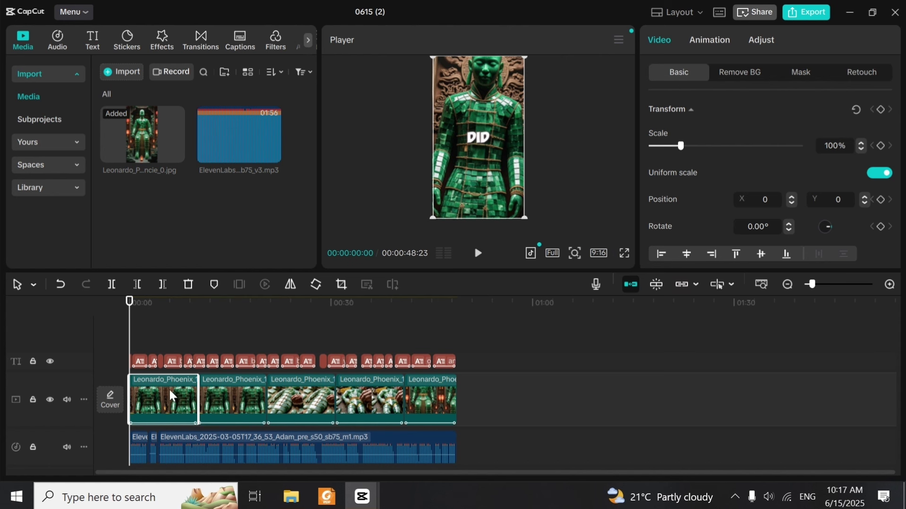
left_click(221, 401)
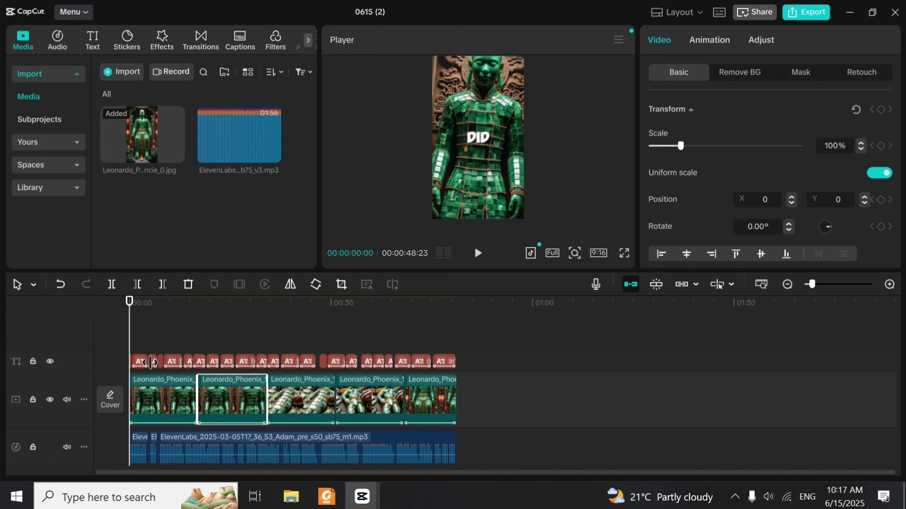
left_click_drag(128, 345, 186, 338)
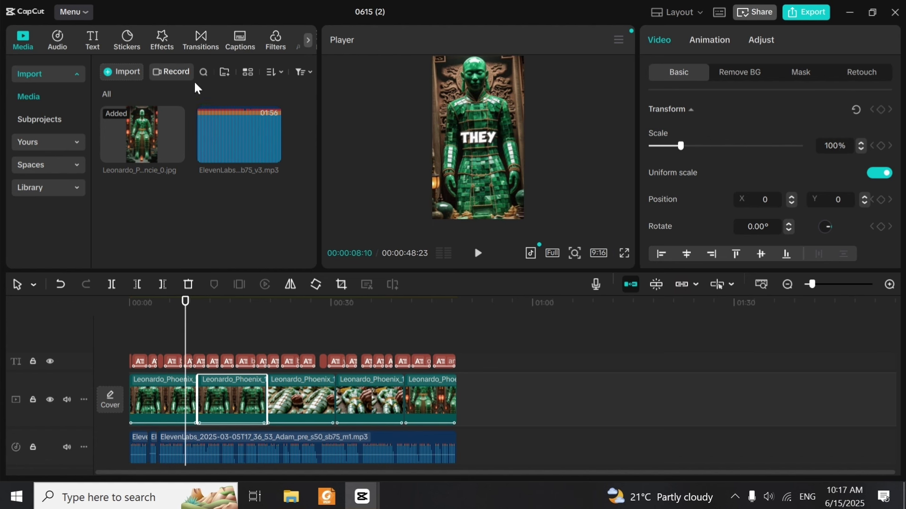
left_click(201, 39)
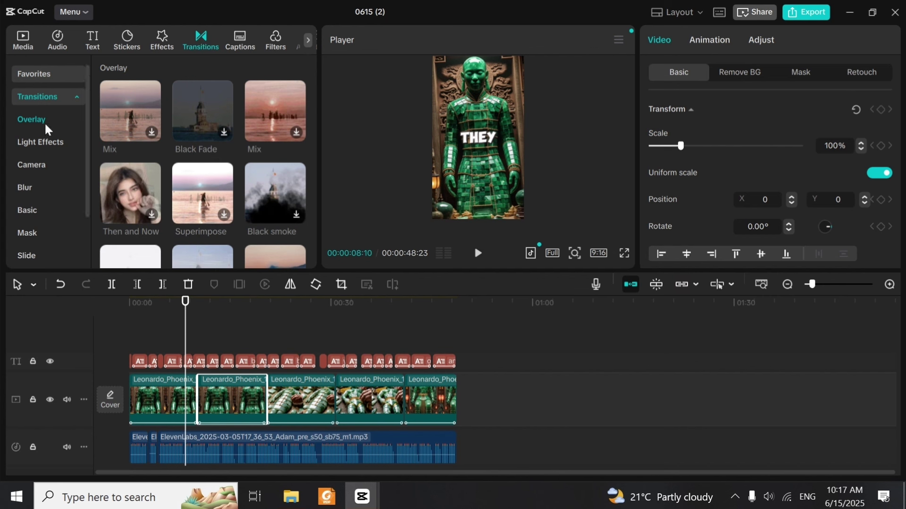
left_click(33, 165)
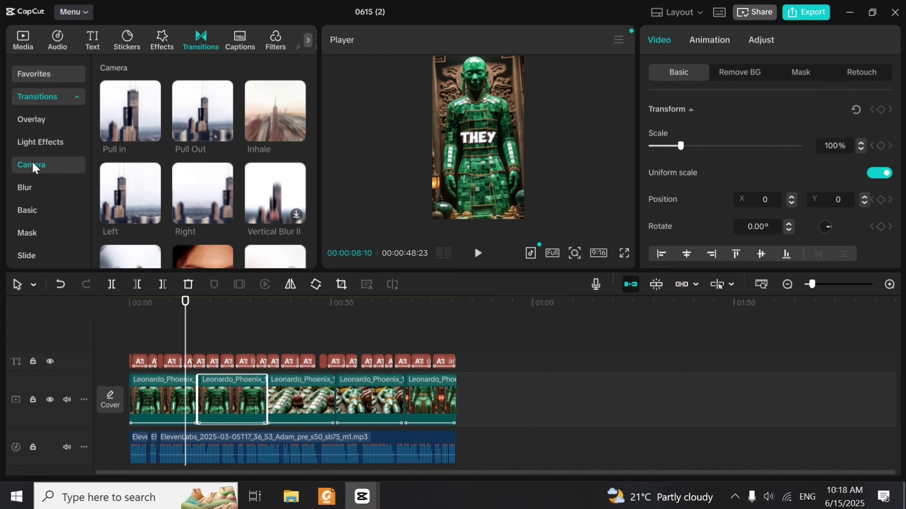
mouse_move(185, 96)
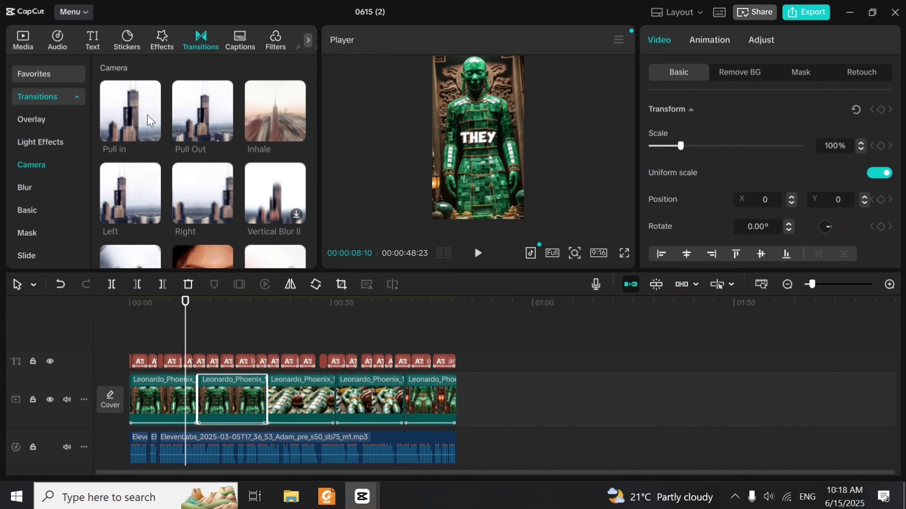
mouse_move(133, 109)
left_click_drag(143, 158, 189, 364)
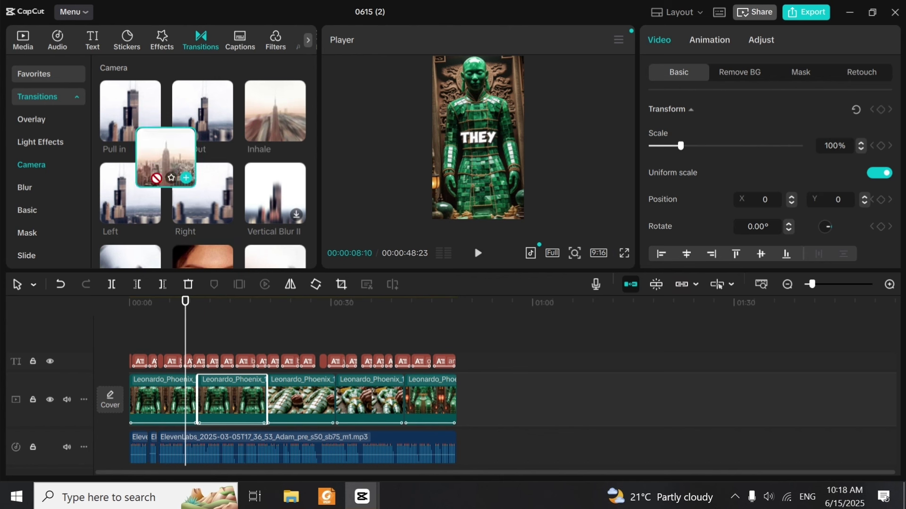
mouse_move(131, 115)
left_mouse_down()
mouse_move(187, 177)
mouse_move(208, 246)
mouse_move(217, 318)
mouse_move(198, 392)
left_mouse_up()
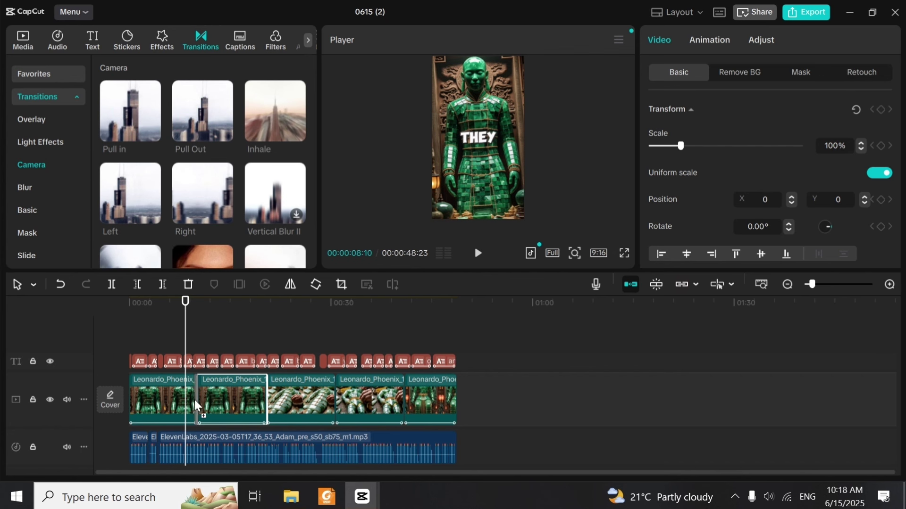
left_click_drag(195, 401, 196, 401)
Play the section around the Pull in transition between the first two clips to check how it looks
left_click_drag(812, 284, 838, 284)
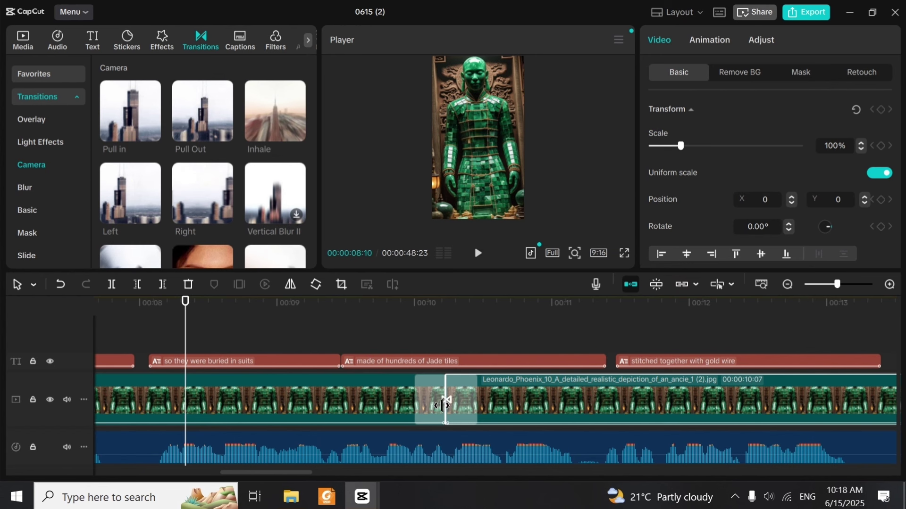
left_click(437, 406)
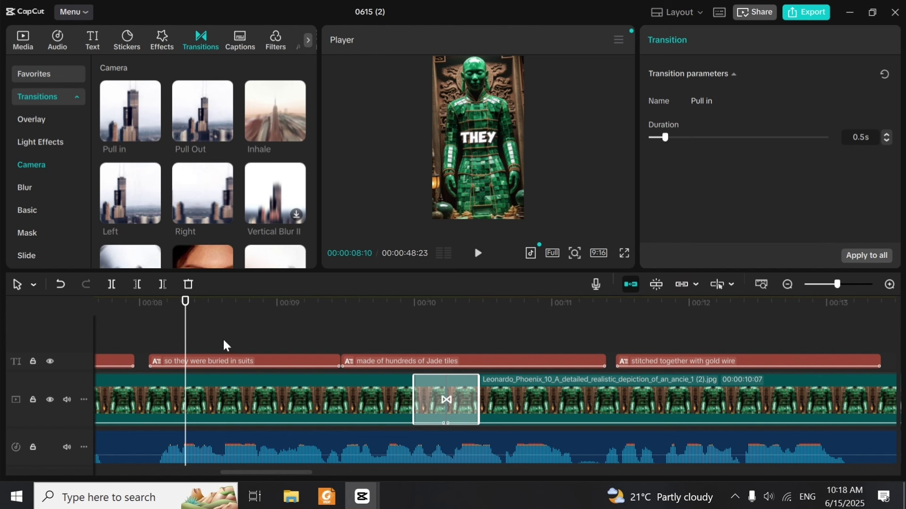
left_click_drag(185, 340, 303, 337)
left_click(304, 336)
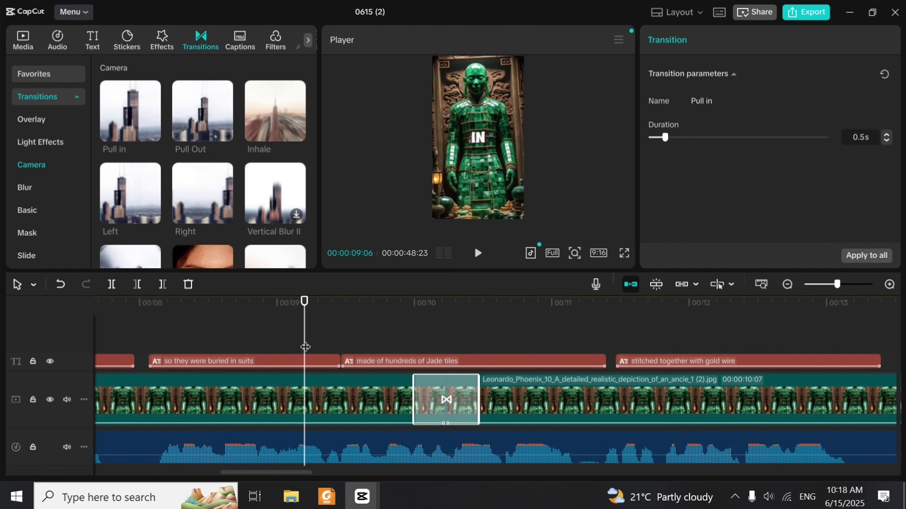
key("space")
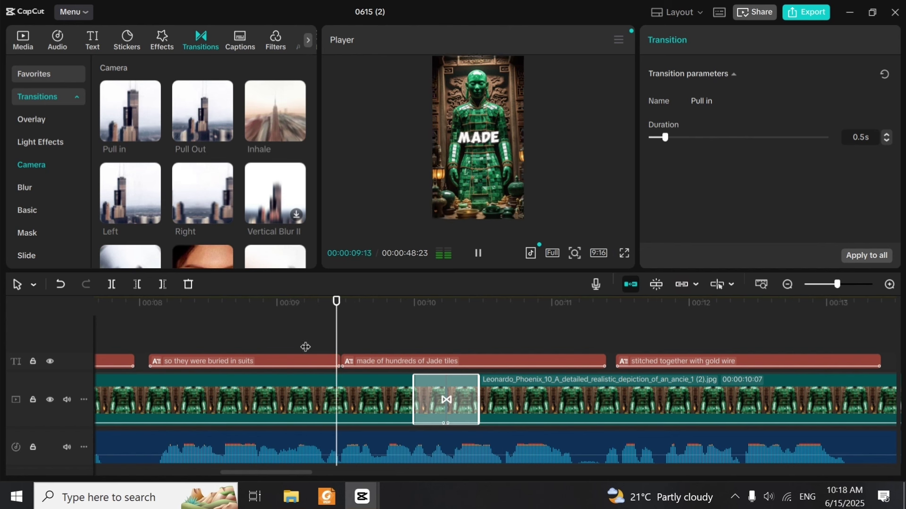
key("space")
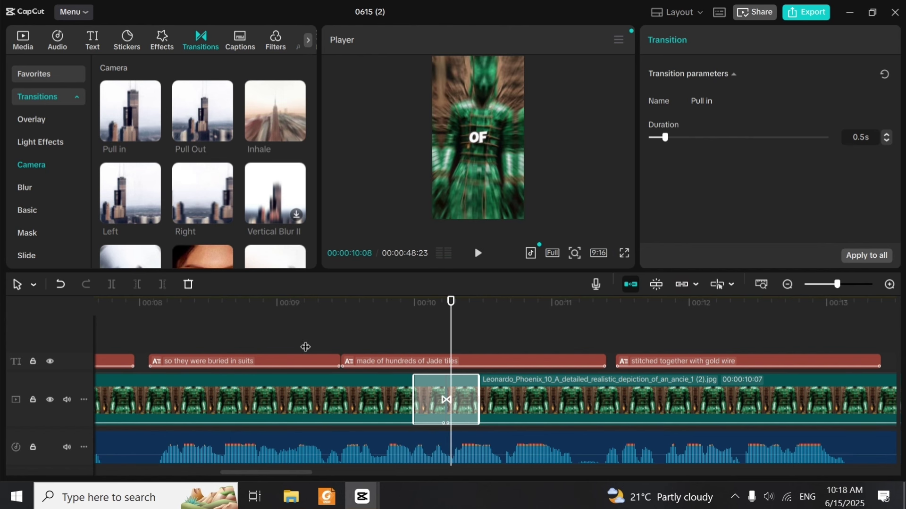
key("space")
key("space")
left_click(337, 325)
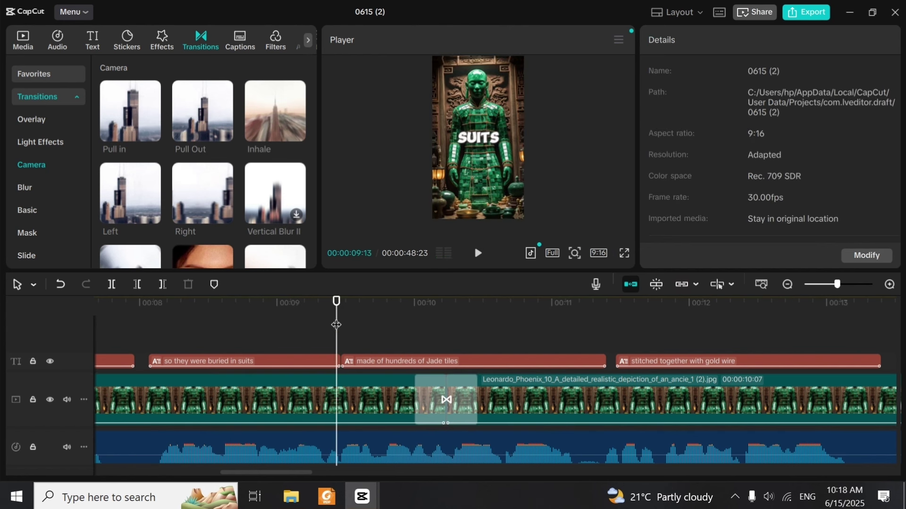
key("space")
key("space")
key("space")
key("space")
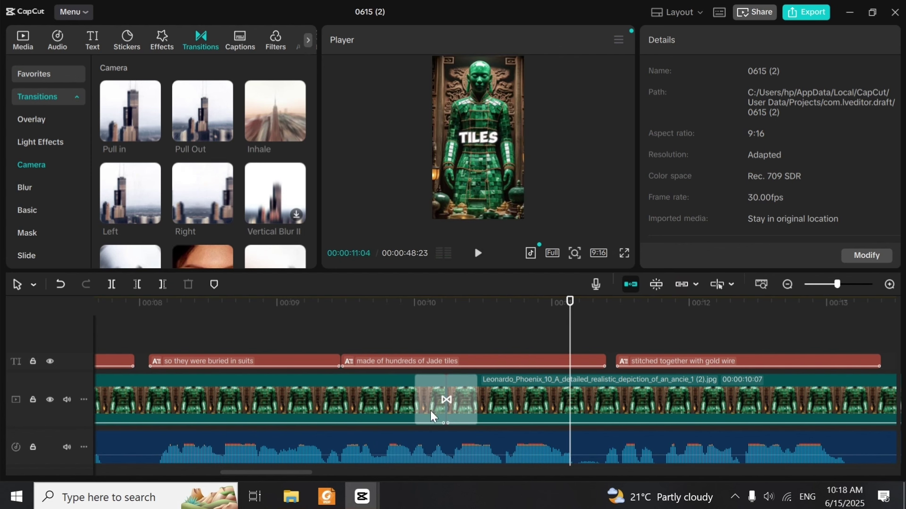
Set the Pull in transition's duration to 0.8 s and play the section across the cut
left_click(443, 402)
left_click_drag(666, 137, 677, 138)
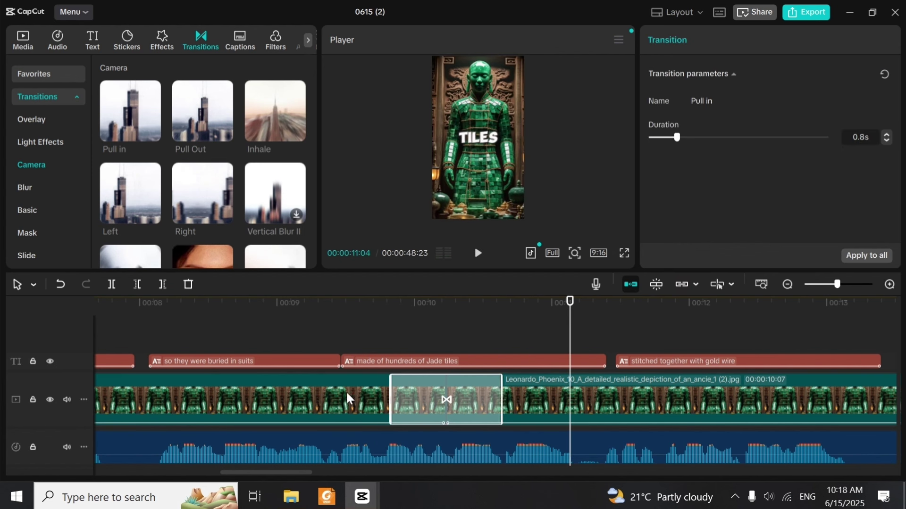
left_click(337, 347)
key("space")
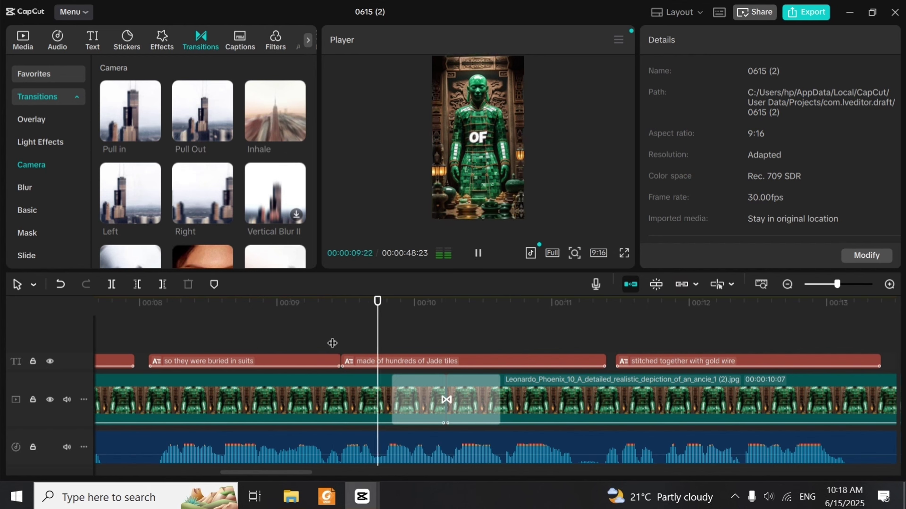
key("space")
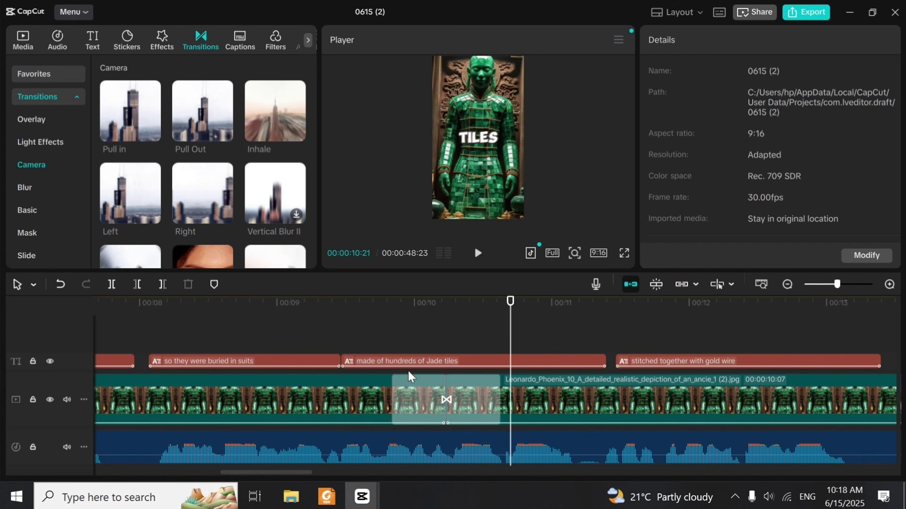
Shorten the Pull in transition's duration to 0.5 s
left_click(423, 417)
left_click_drag(676, 137, 663, 135)
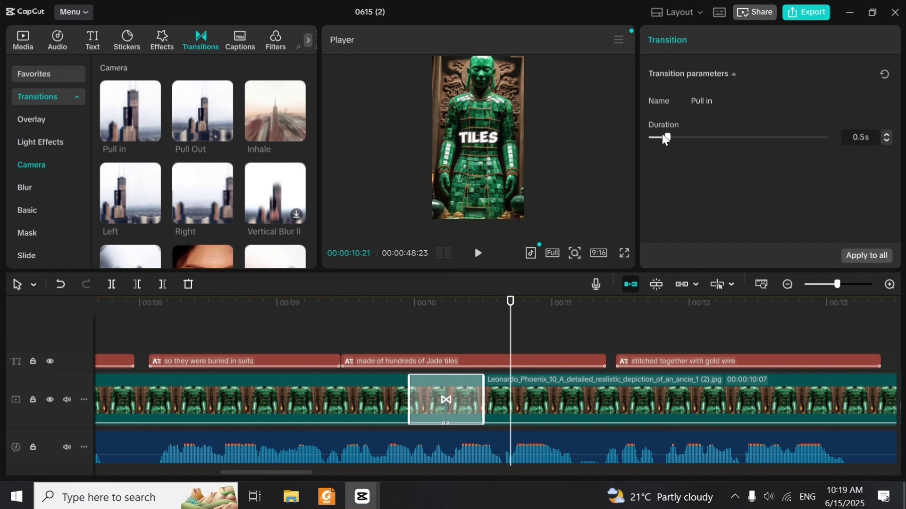
Browse the Blur, Overlay, Light Effects and Camera transition categories for transitions suited to the remaining cuts
left_click_drag(507, 343, 465, 339)
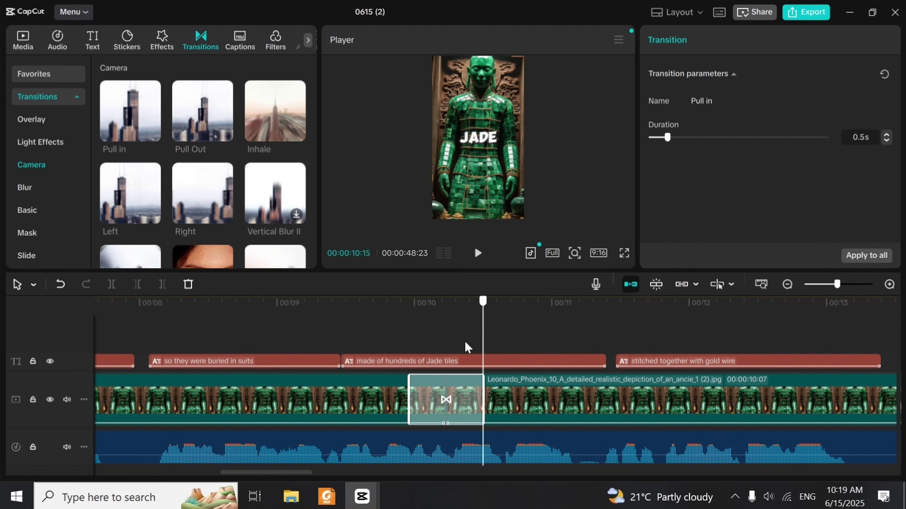
left_click(827, 286)
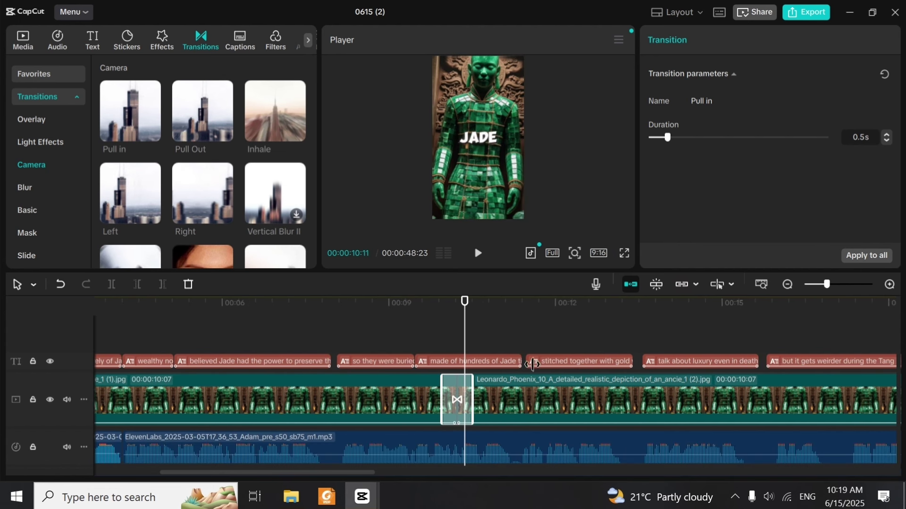
left_click(31, 192)
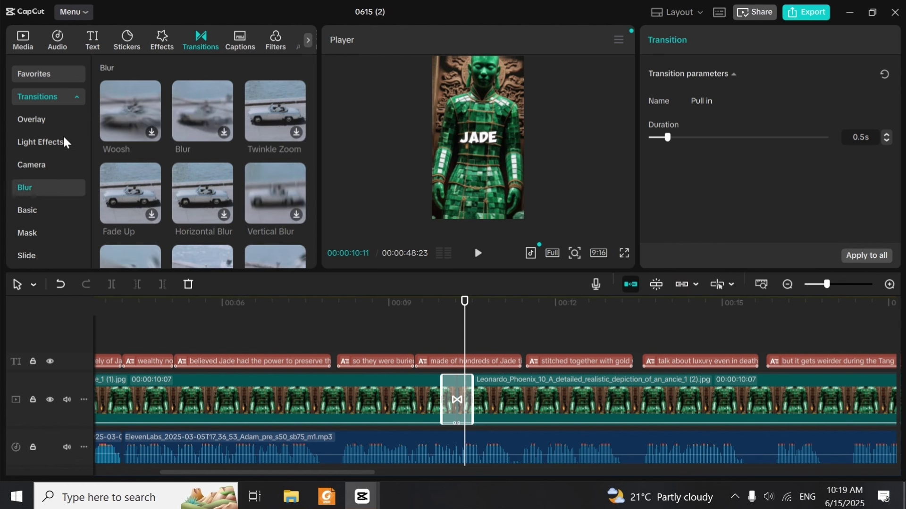
left_click(39, 121)
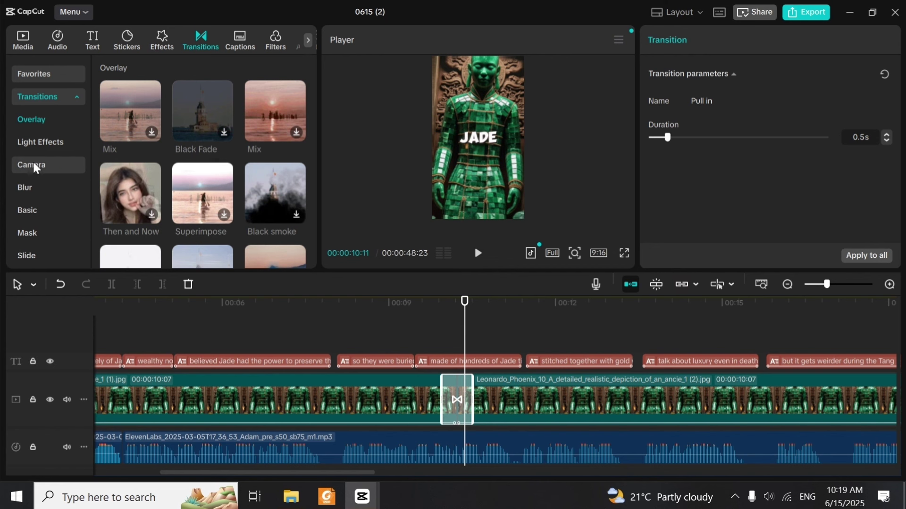
left_click(53, 143)
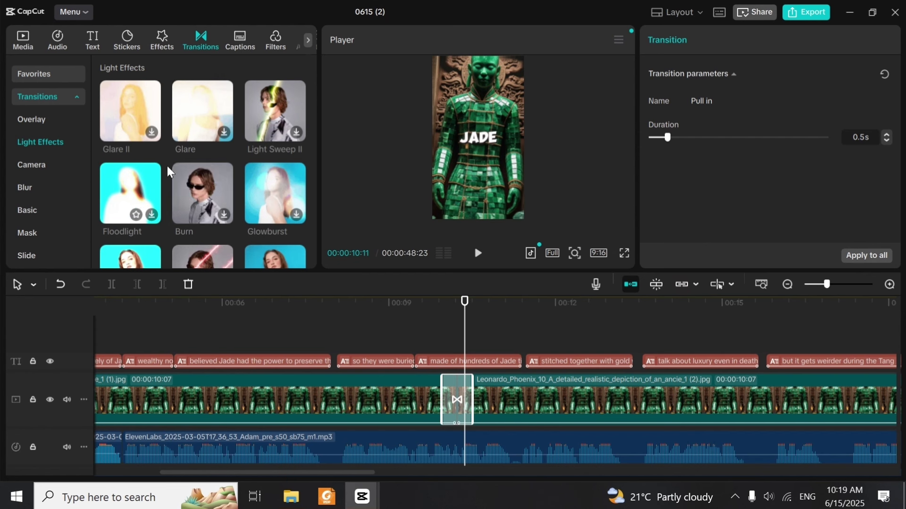
left_click(24, 165)
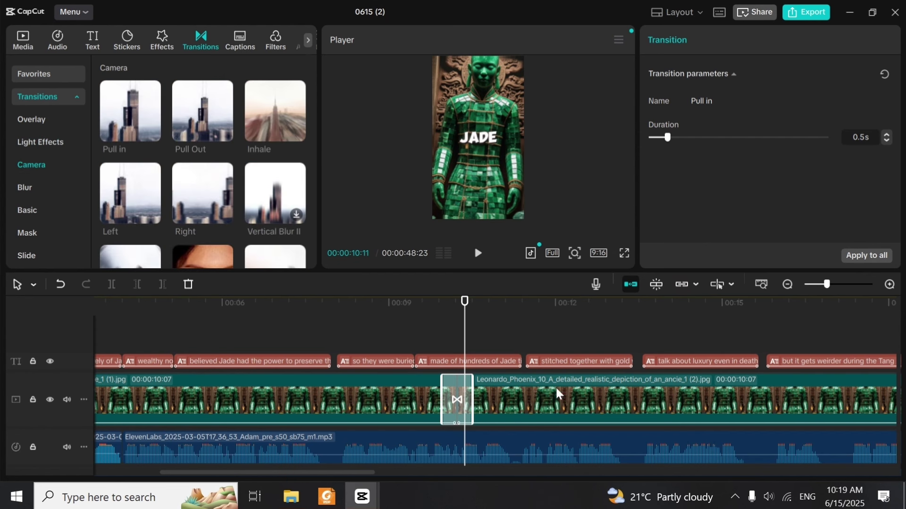
Add the Pull in transition between the second and third image clips and the Right transition between the third and fourth
left_click_drag(825, 286, 823, 285)
left_click_drag(263, 473, 375, 468)
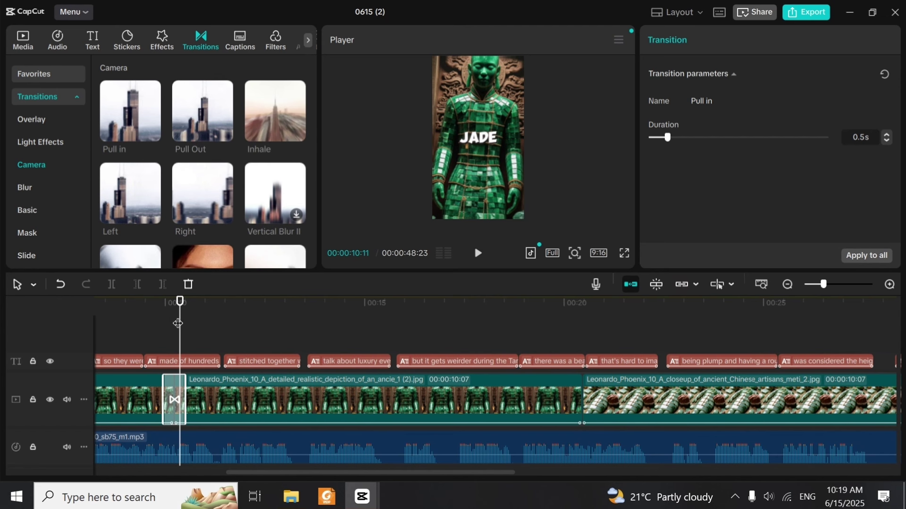
left_click_drag(182, 325, 411, 311)
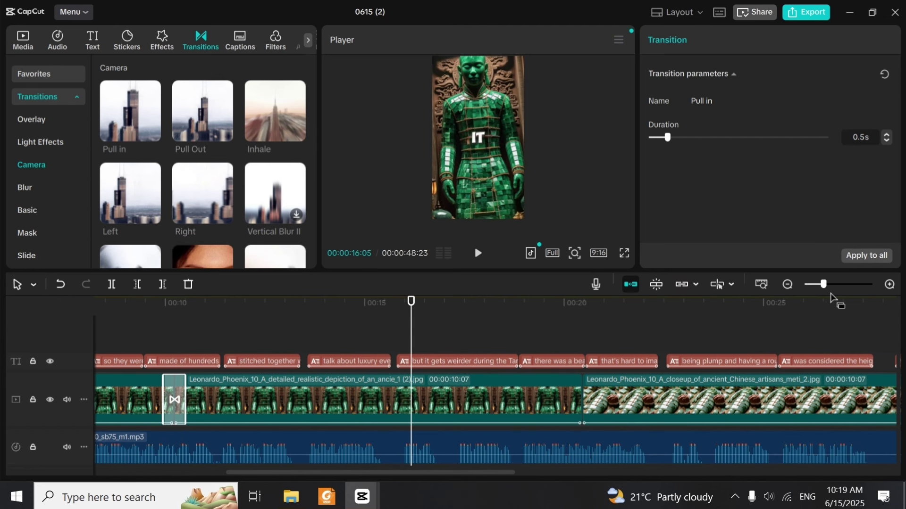
left_click(817, 285)
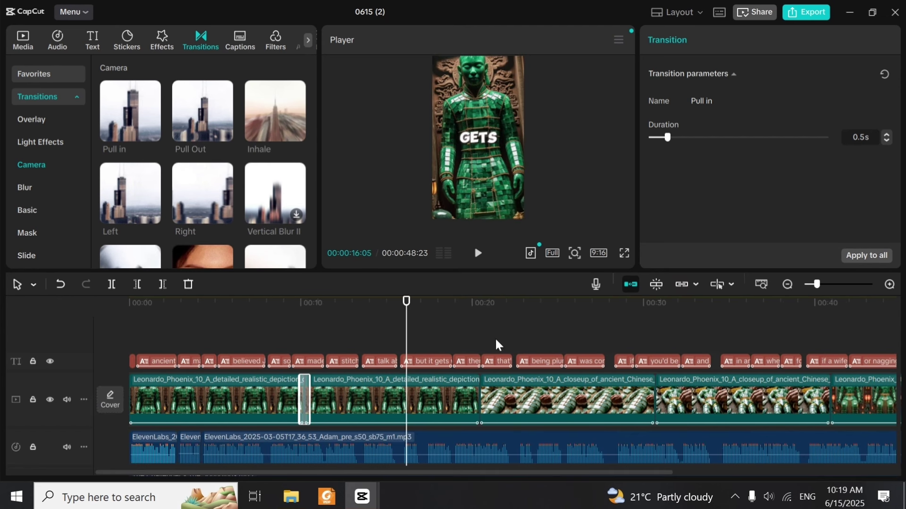
mouse_move(124, 127)
left_mouse_down()
mouse_move(132, 193)
mouse_move(515, 273)
mouse_move(471, 384)
mouse_move(474, 405)
left_mouse_up()
left_click_drag(219, 198, 655, 403)
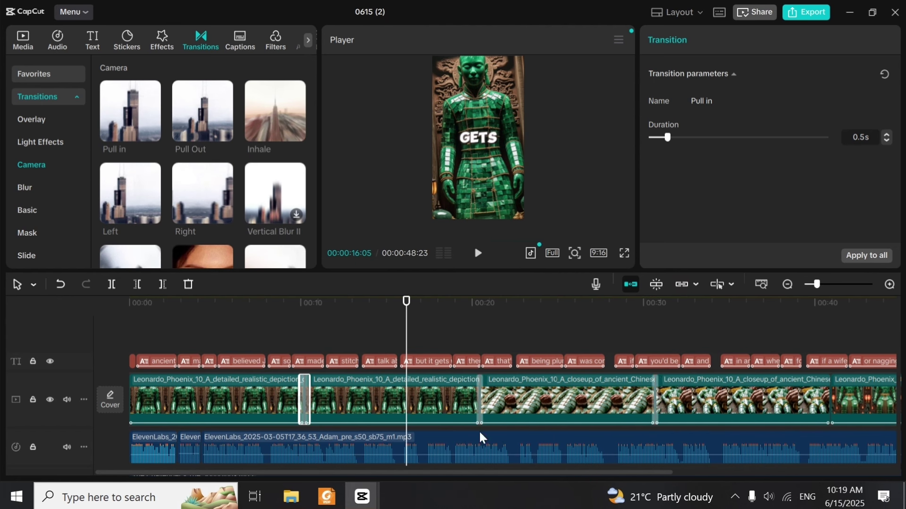
Add the Pull Out transition at the cut between the fourth and fifth image clips, accepting duplicate frames
scroll(367, 451, "right", 1)
scroll(369, 455, "right", 5)
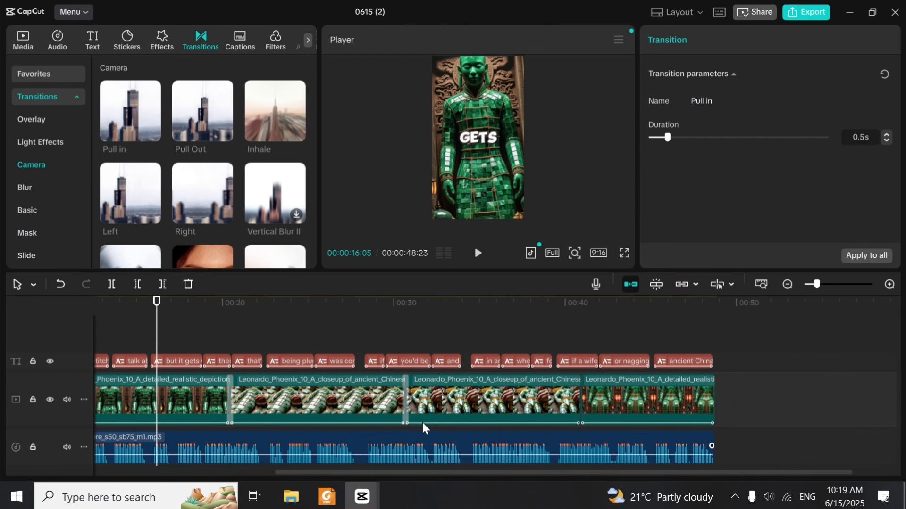
mouse_move(214, 113)
left_mouse_down()
mouse_move(274, 118)
mouse_move(455, 247)
mouse_move(571, 383)
mouse_move(574, 400)
left_mouse_up()
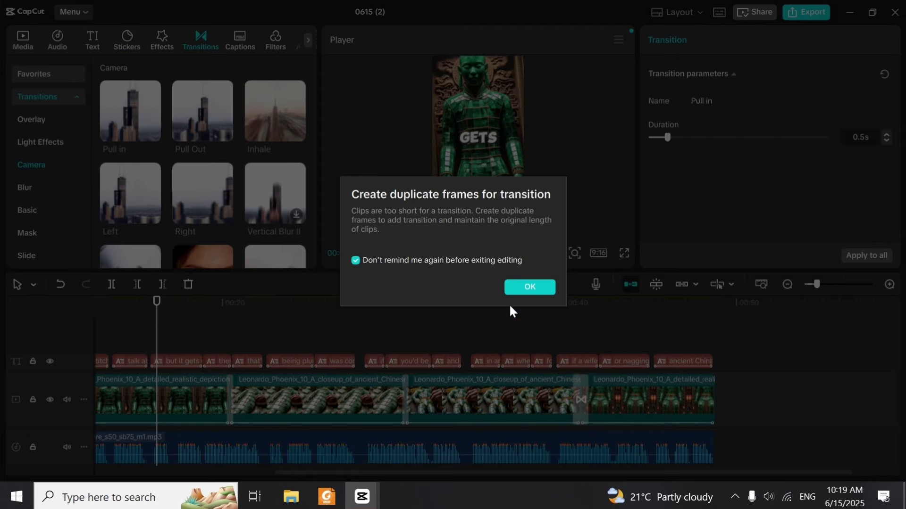
left_click(530, 286)
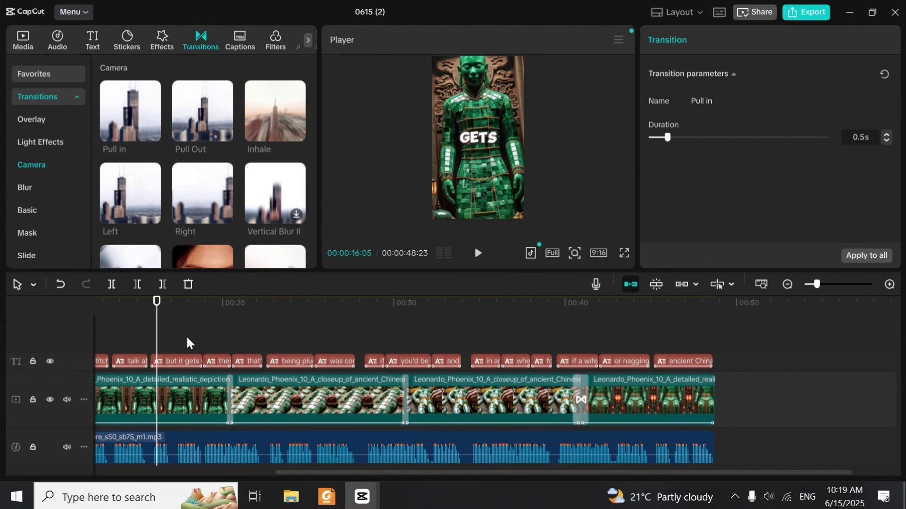
Return the playhead to the start of the video and search the video effects for rebound swing
key("Home")
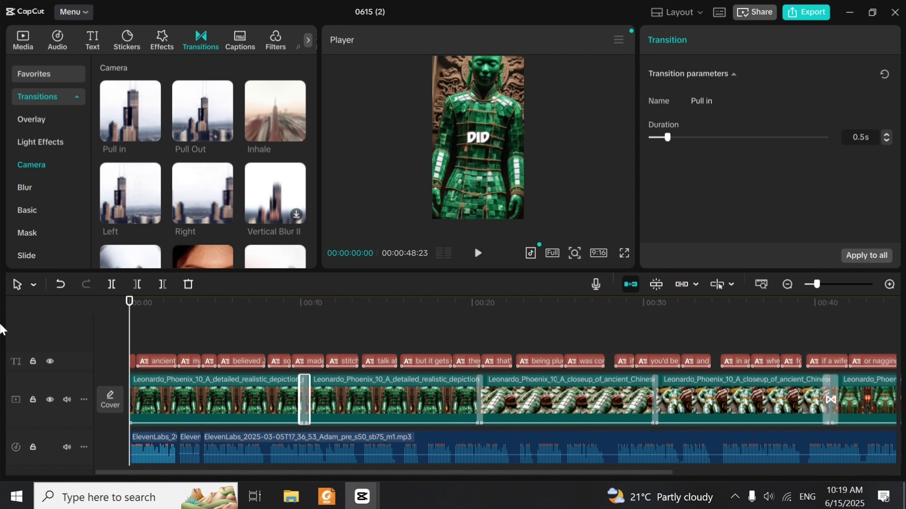
left_click(171, 332)
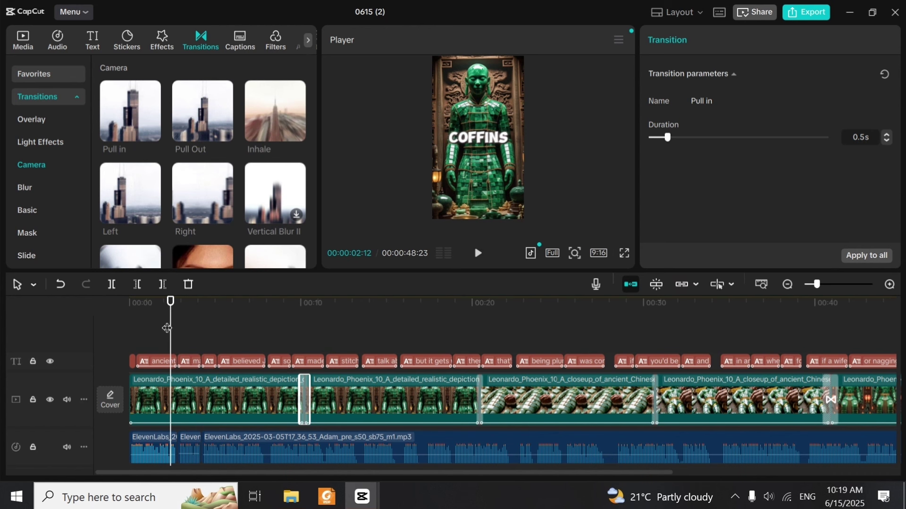
key("Home")
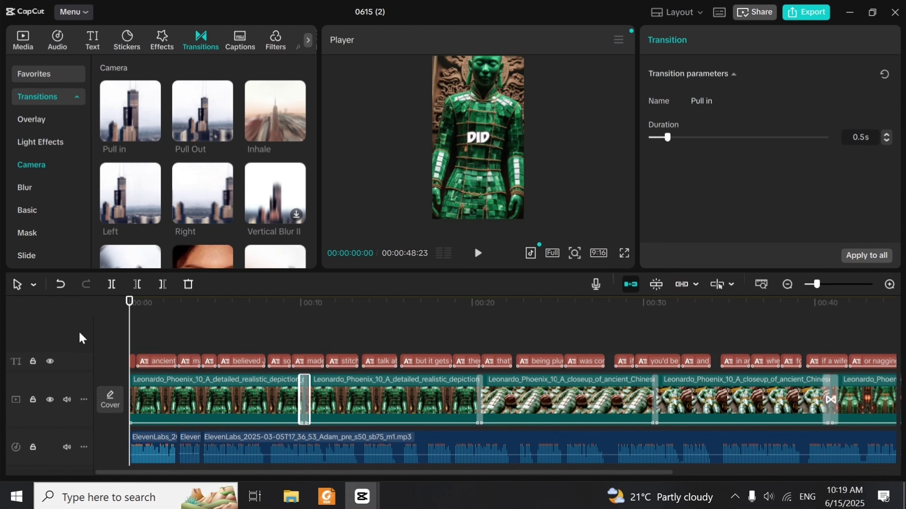
left_click(162, 43)
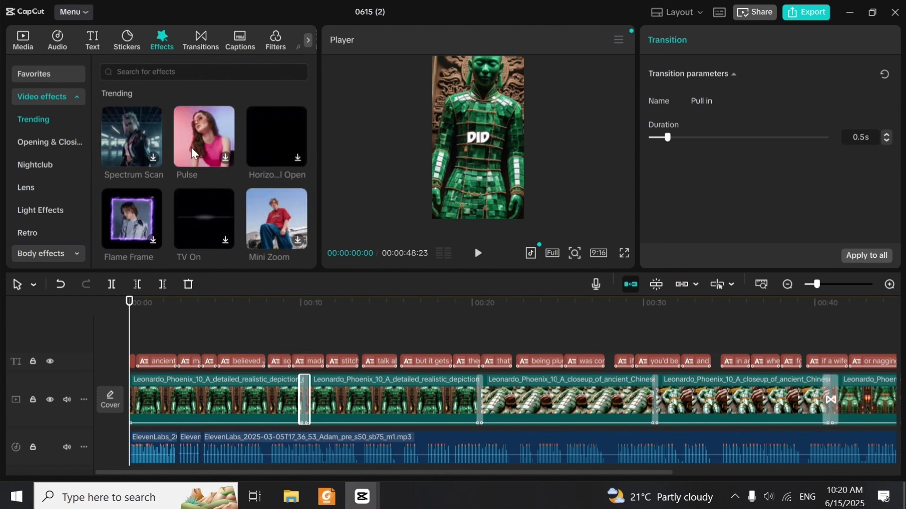
mouse_move(313, 129)
left_mouse_down()
mouse_move(315, 189)
mouse_move(306, 136)
left_mouse_up()
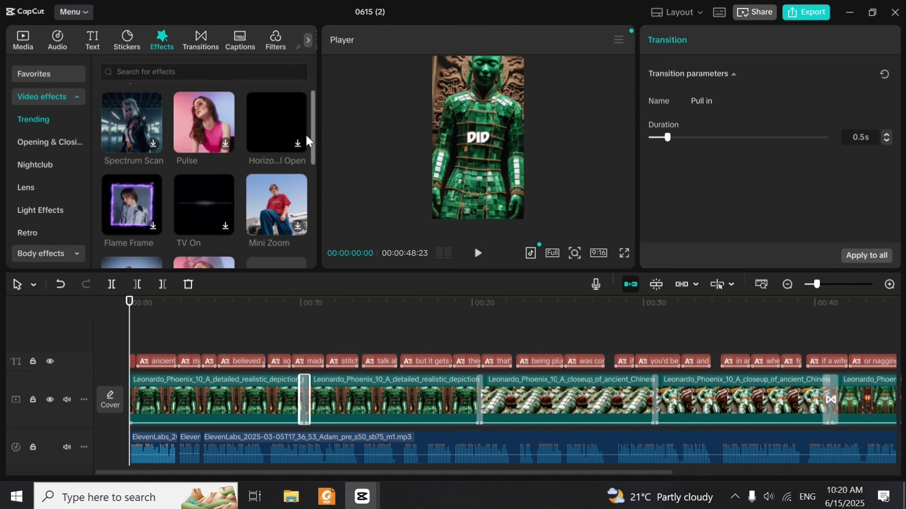
left_click(39, 144)
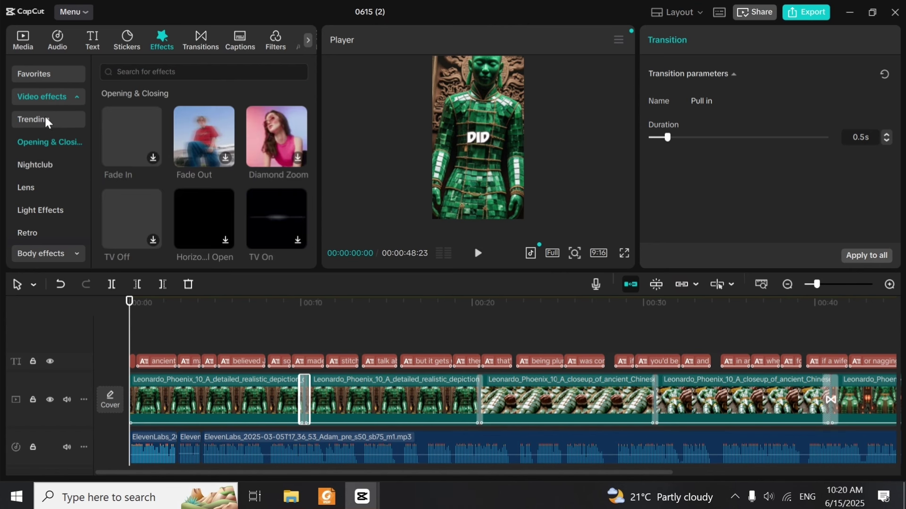
left_click(44, 117)
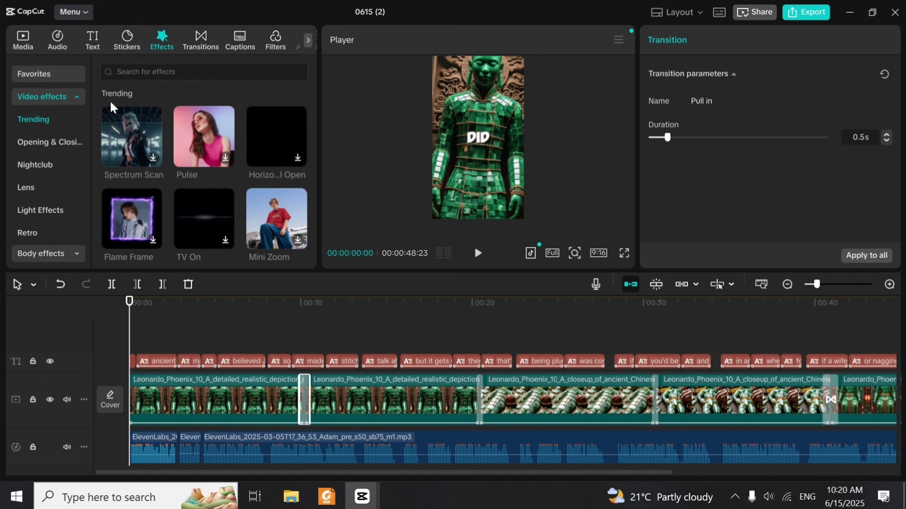
left_click(136, 72)
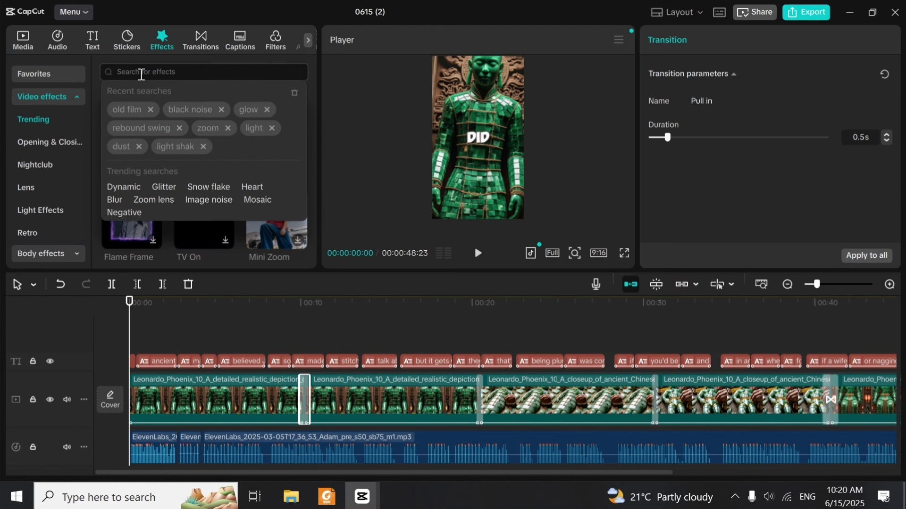
left_click(140, 128)
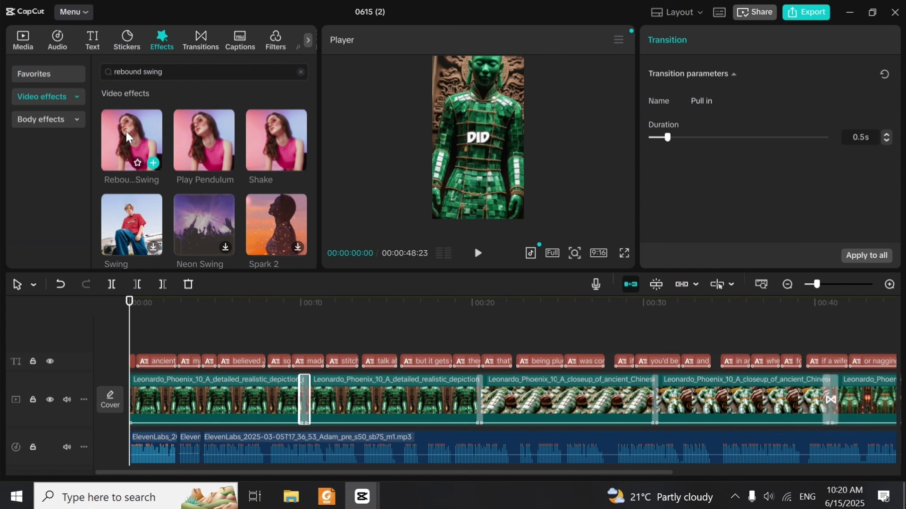
Add the Rebound Swing effect at the start of the timeline and play the opening seconds to preview it
left_click_drag(129, 127, 130, 345)
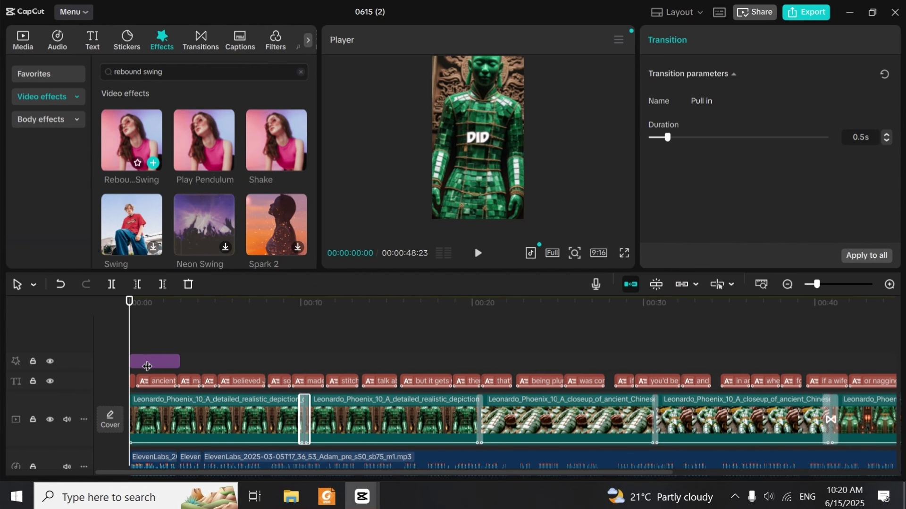
left_click(147, 361)
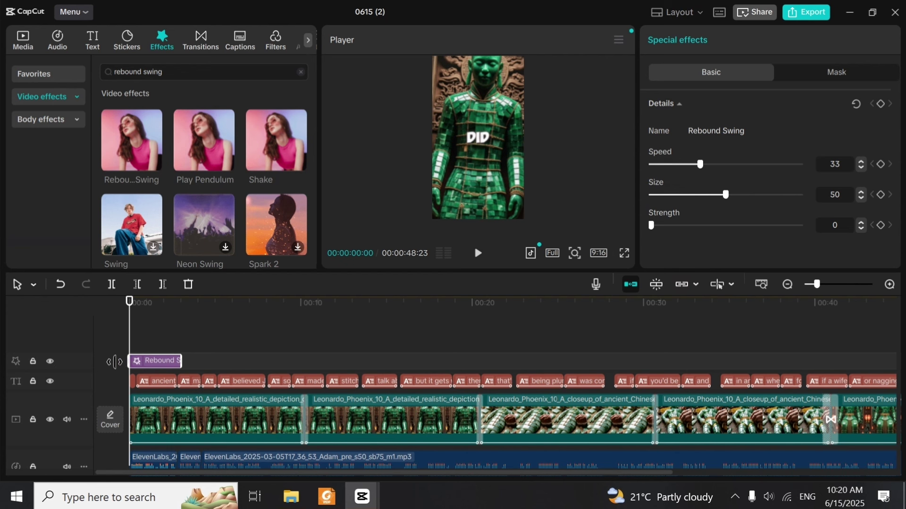
key("space")
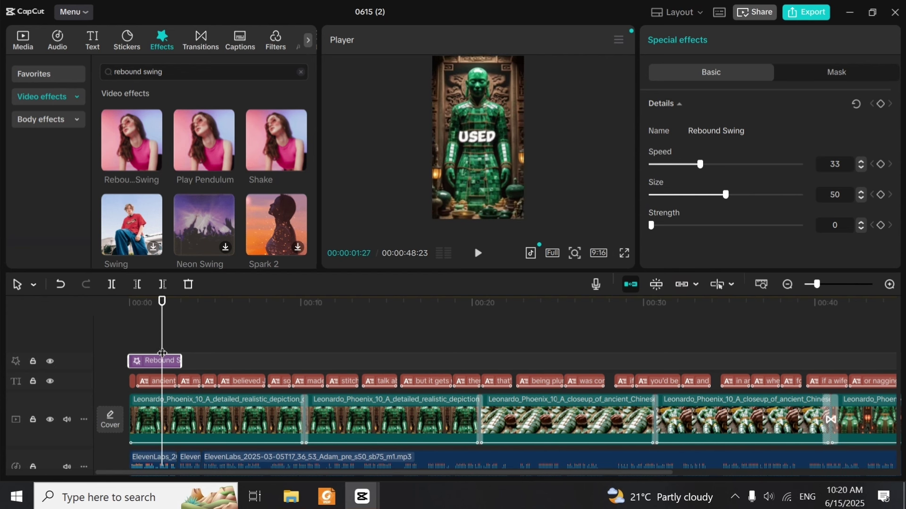
mouse_move(141, 147)
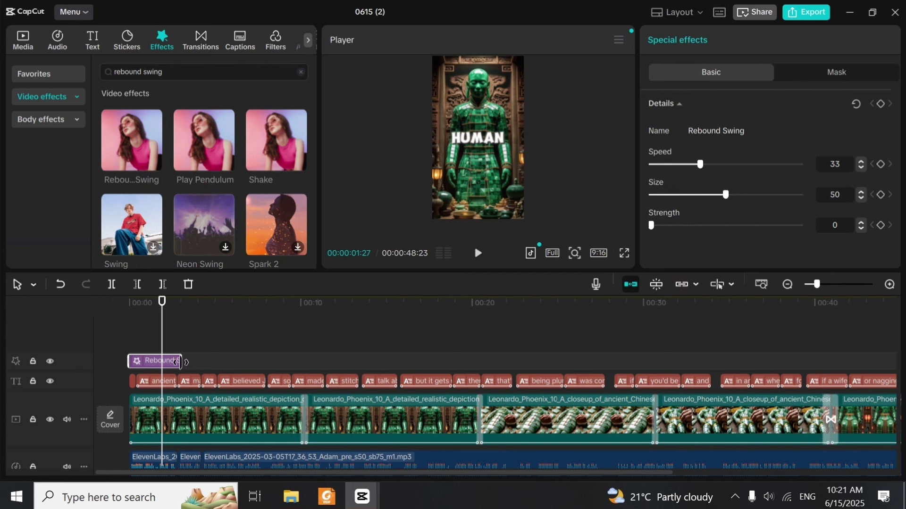
Extend the Rebound Swing effect to the end of the video and return the playhead to the start
left_click_drag(181, 361, 623, 383)
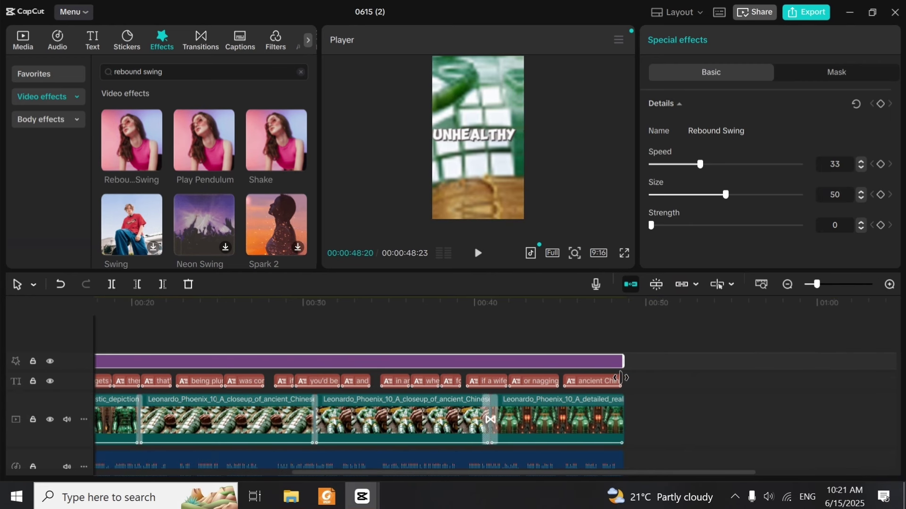
left_click(476, 316)
left_click(476, 323)
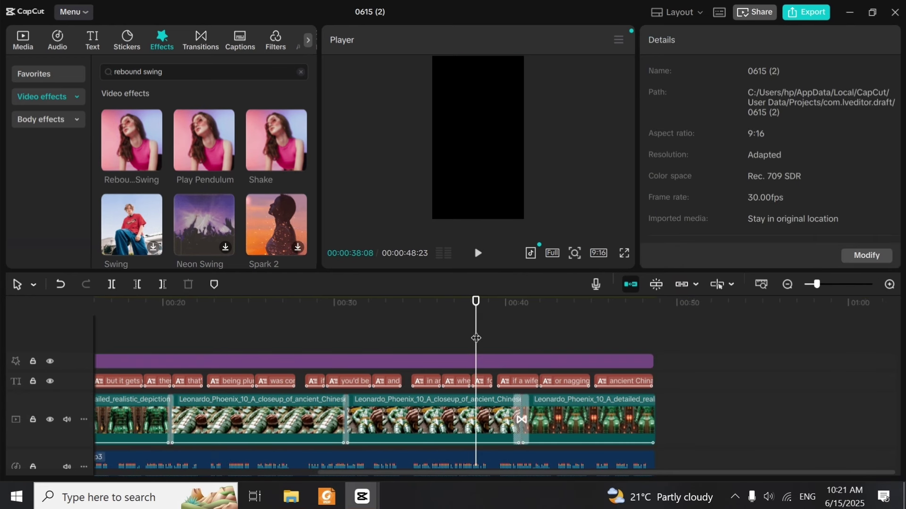
left_click_drag(478, 337, 61, 348)
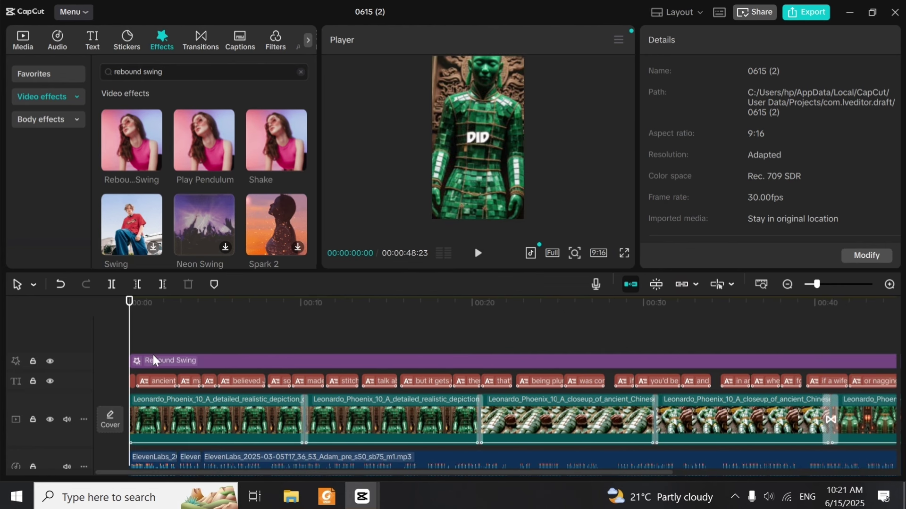
Try a speed of 79 for the Rebound Swing effect and play the opening seconds to judge the motion
left_click(137, 363)
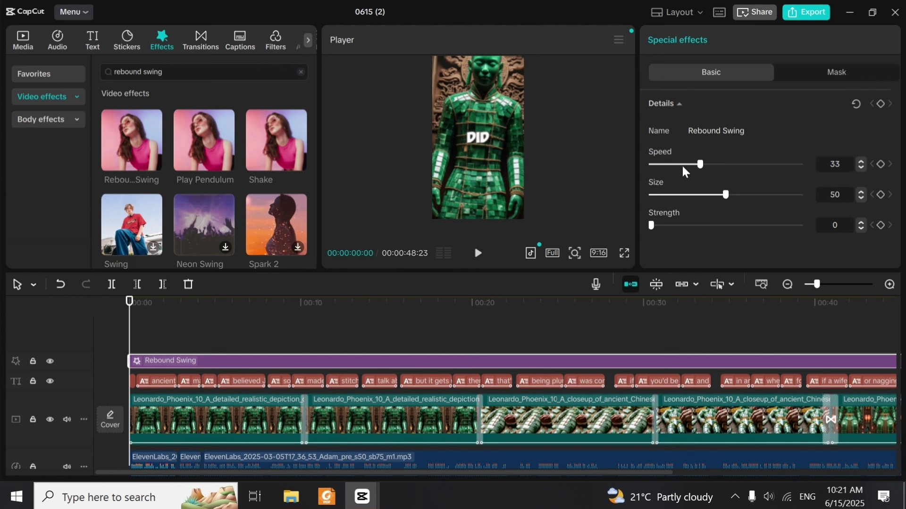
key("space")
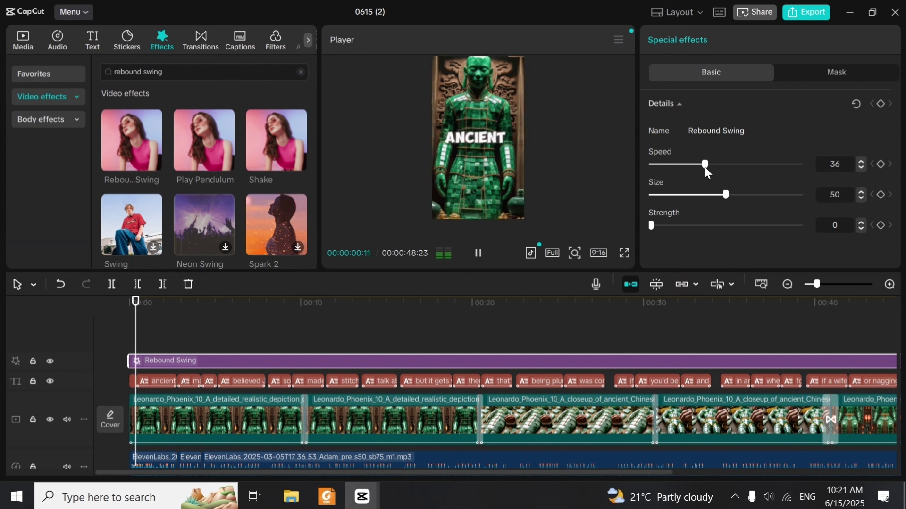
key("space")
left_click(769, 164)
key("space")
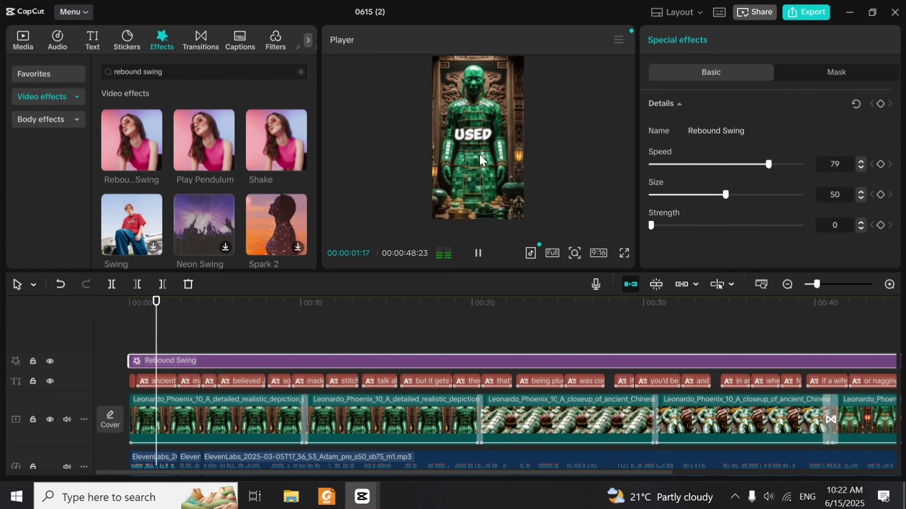
key("space")
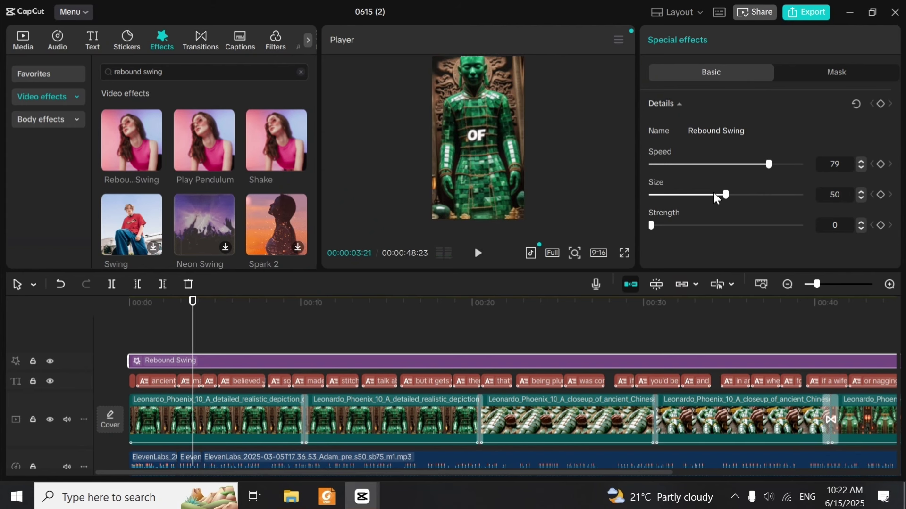
Lower the Rebound Swing effect's speed to 29
left_click_drag(767, 164, 753, 164)
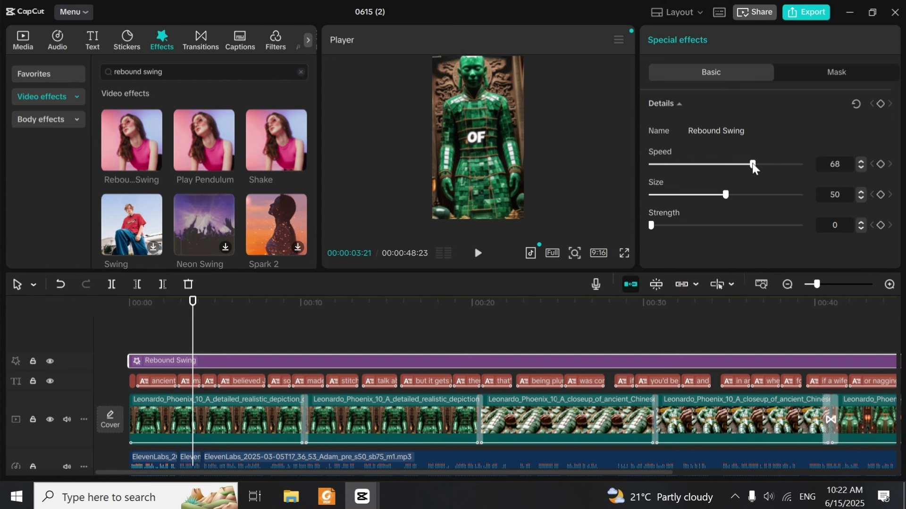
left_click_drag(754, 164, 695, 174)
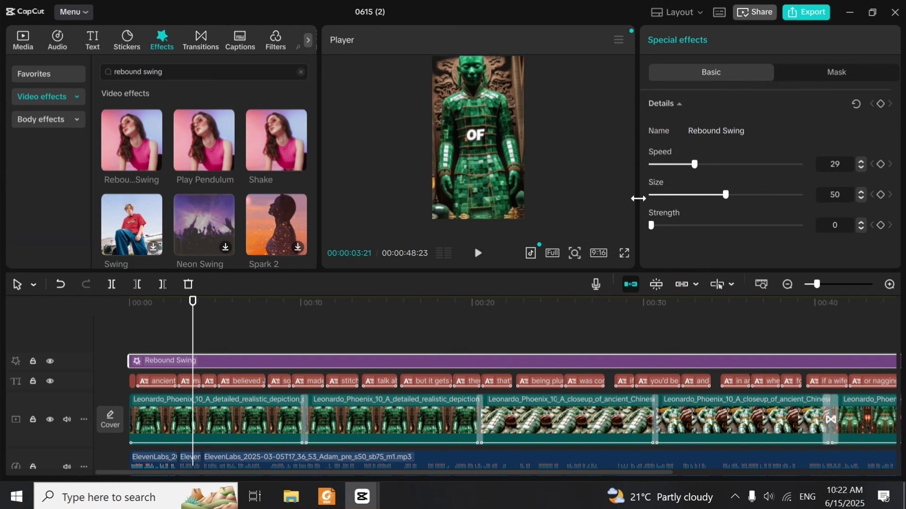
Set the Rebound Swing effect's size to 18 and its speed to 29, and return the playhead to the start
left_click(684, 164)
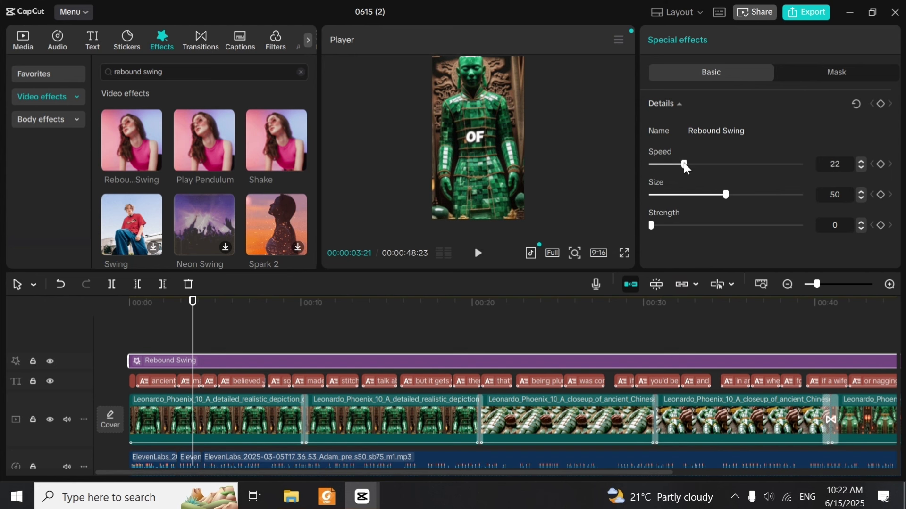
left_click(677, 198)
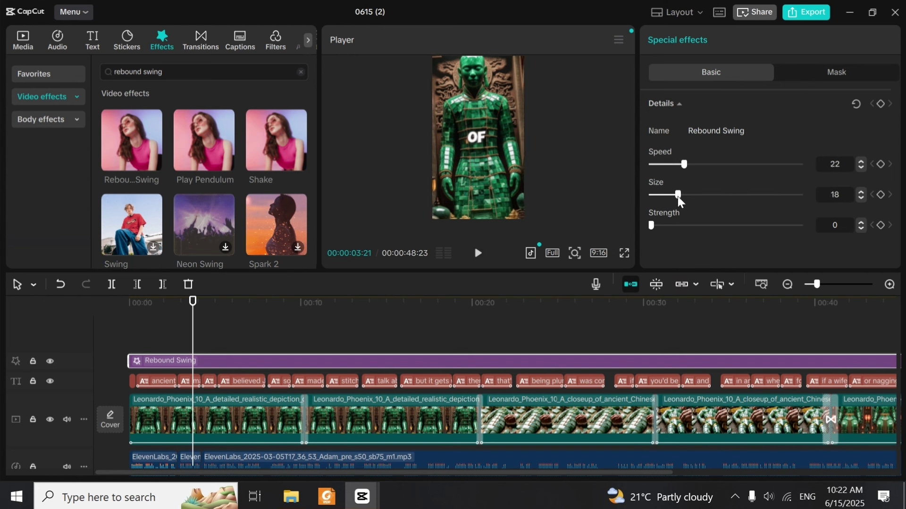
left_click(695, 166)
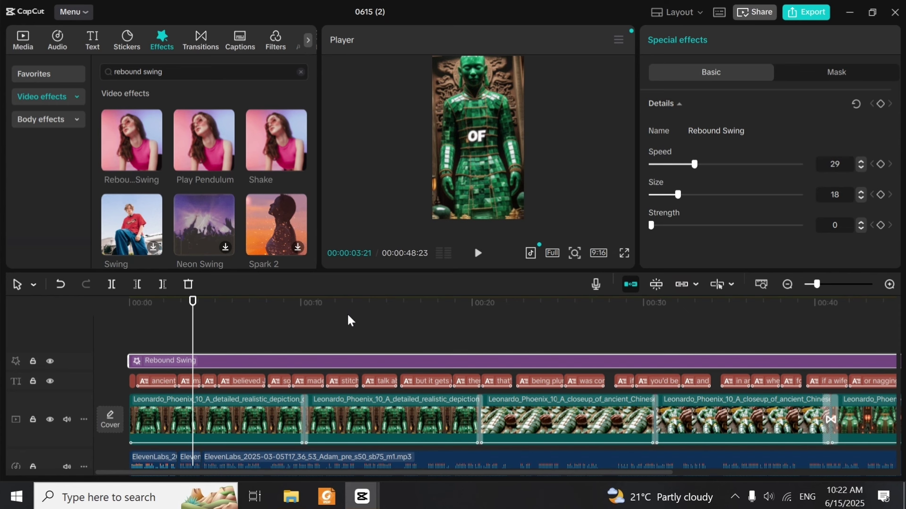
left_click_drag(194, 342, 112, 340)
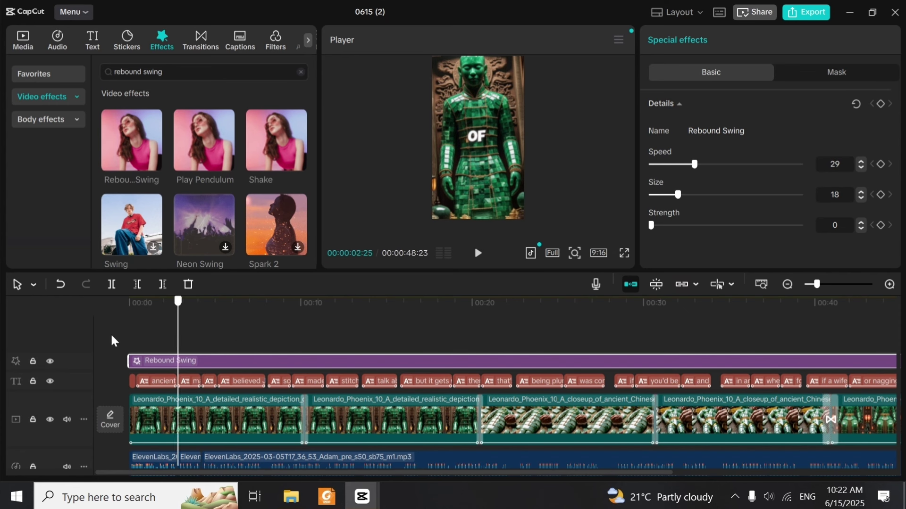
Check that the tracks and effect reach the end of the video, and lower the Rebound Swing speed to 24
scroll(896, 348, "down", 3)
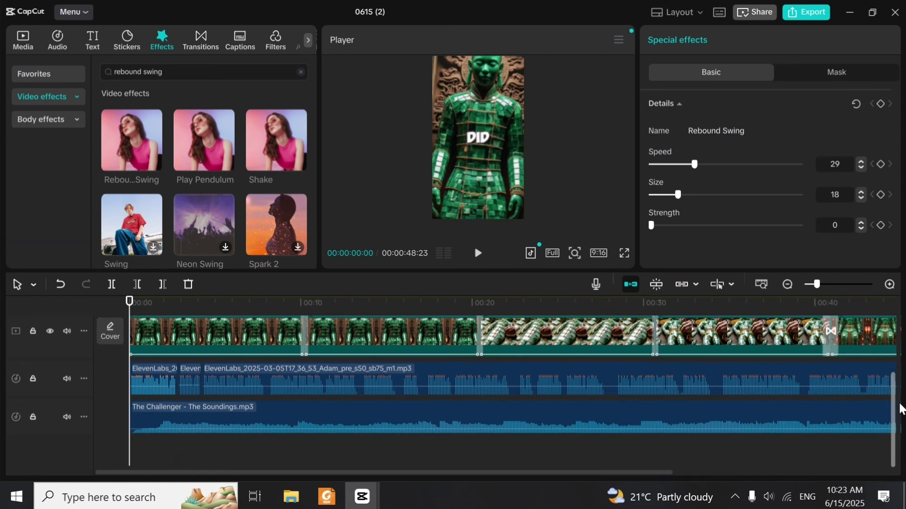
left_click_drag(663, 472, 805, 461)
left_click_drag(896, 460, 891, 410)
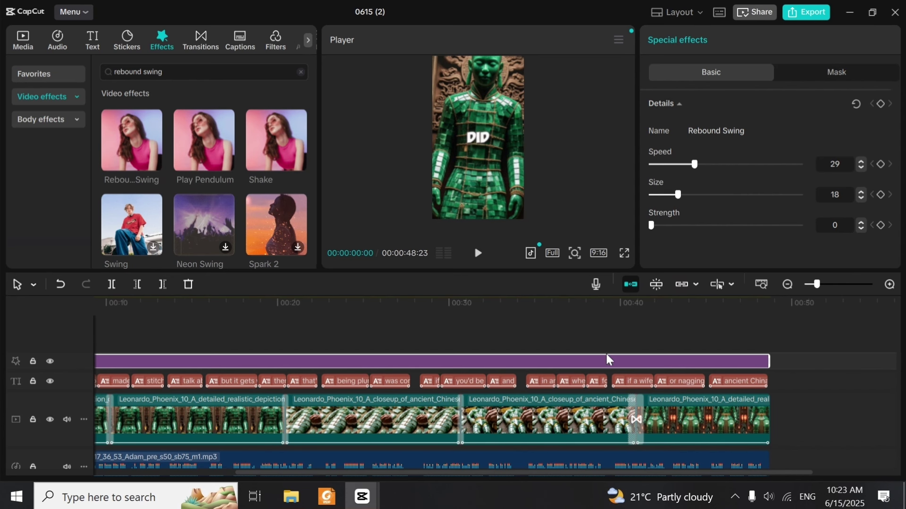
left_click_drag(797, 473, 548, 491)
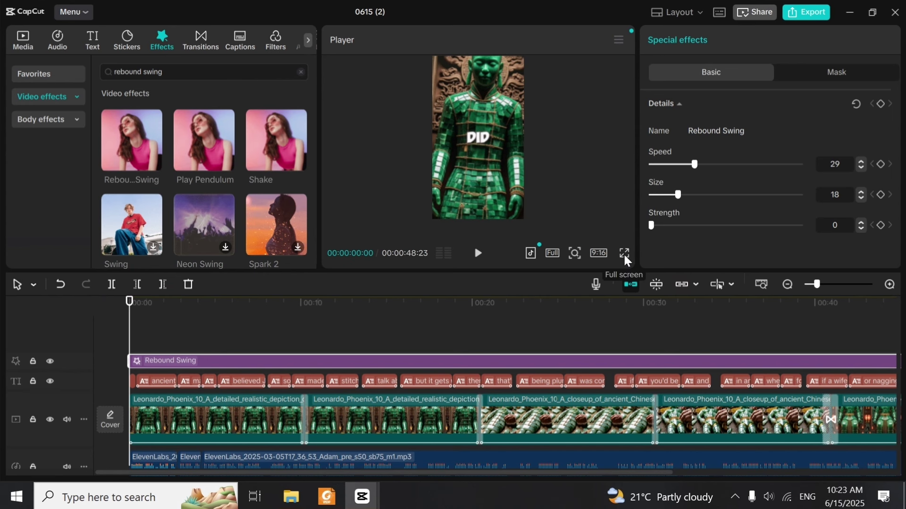
left_click_drag(695, 164, 687, 165)
Preview about the first 14 seconds of the video in full screen and return the playhead to the start
left_click(624, 254)
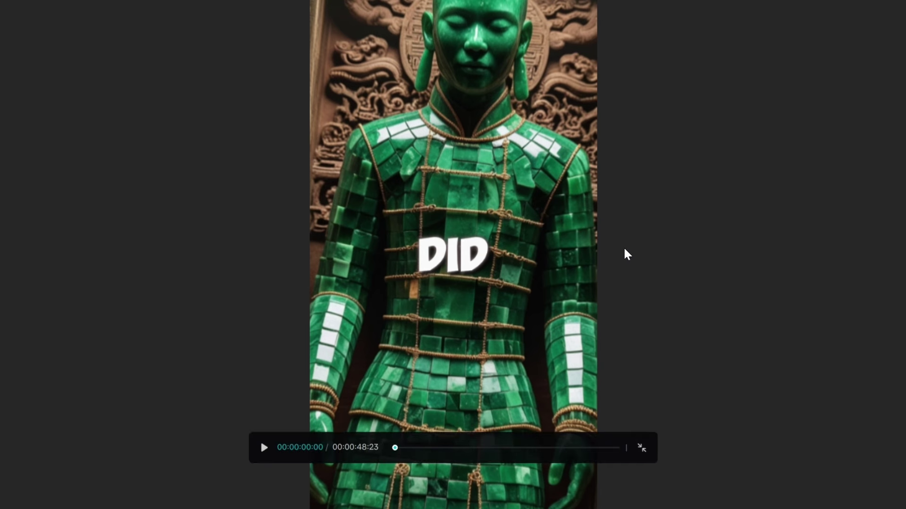
left_click(262, 449)
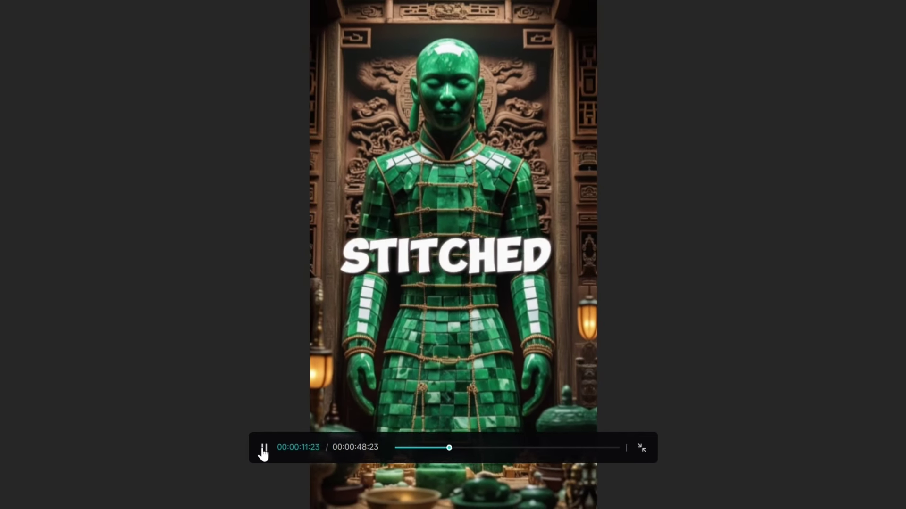
left_click(263, 450)
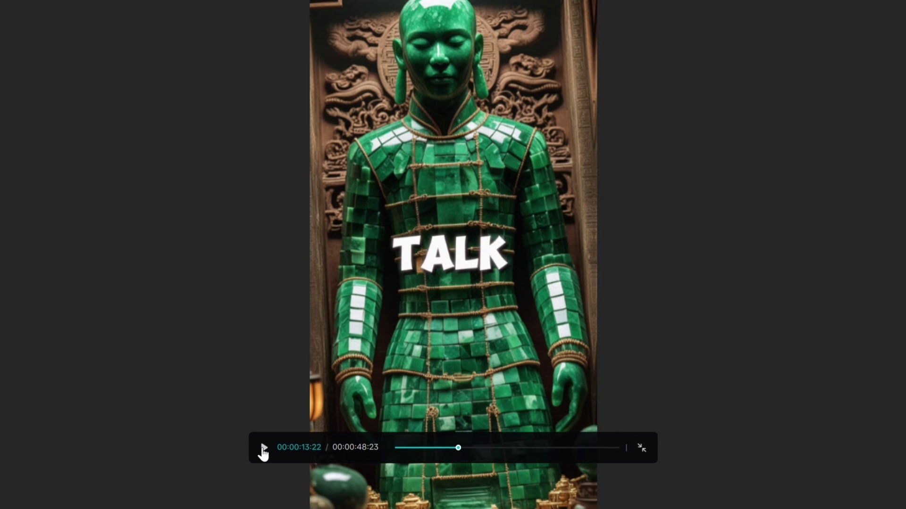
left_click(262, 450)
left_click(263, 451)
left_click(644, 448)
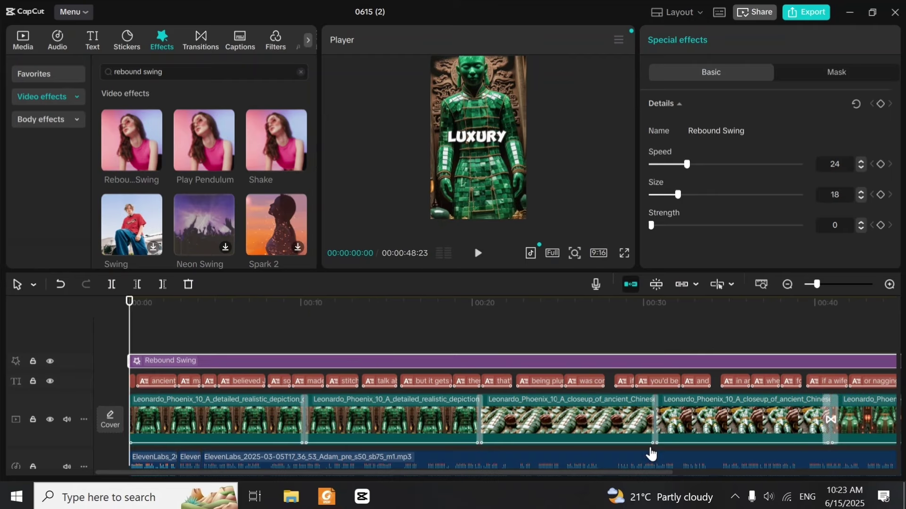
left_click_drag(817, 284, 811, 286)
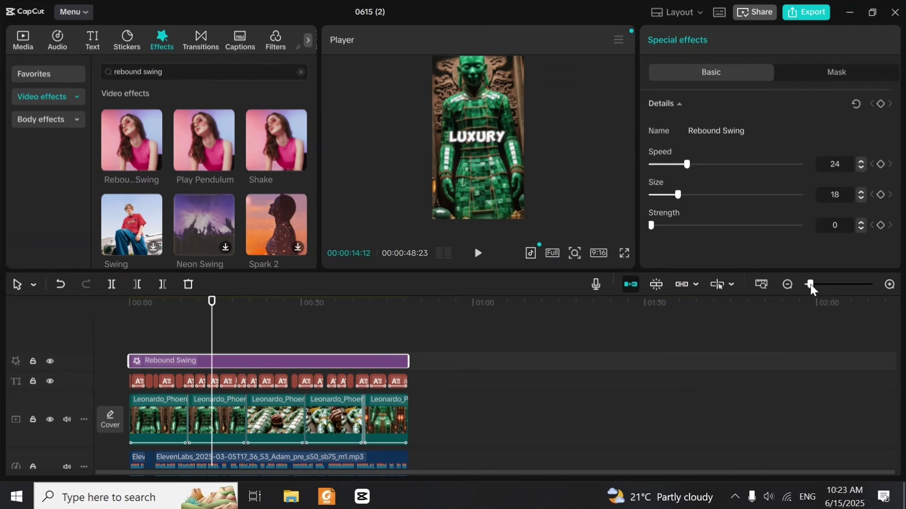
left_click_drag(210, 332, 79, 347)
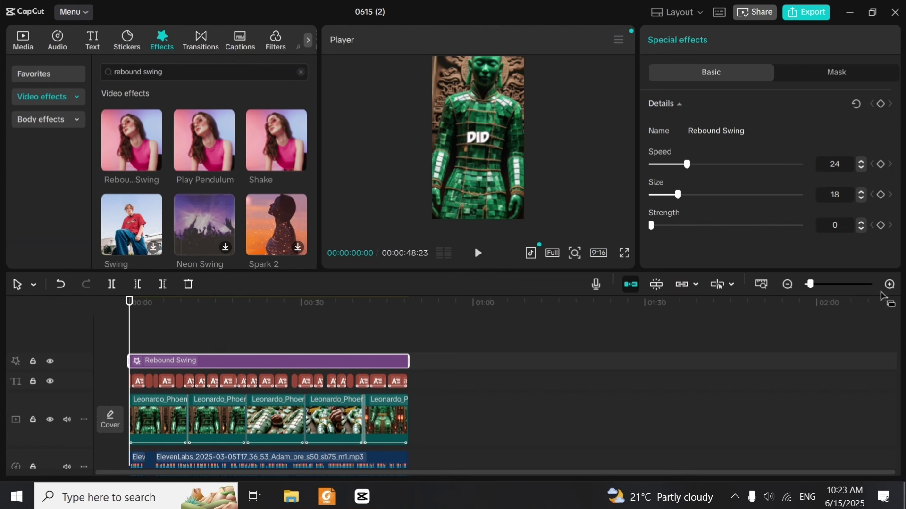
Select the first image clip, try scaling it to 97%, and restore its scale to 100%
left_click(820, 284)
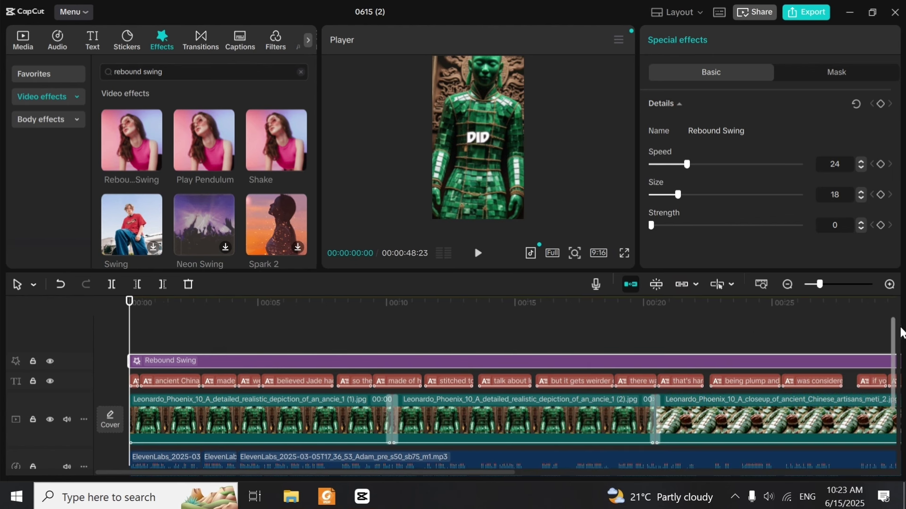
scroll(897, 336, "down", 3)
scroll(896, 337, "up", 3)
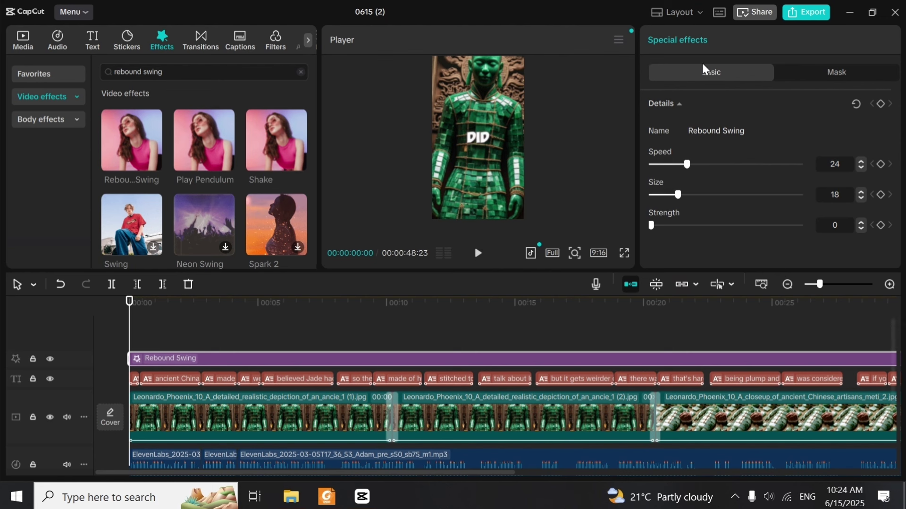
left_click(253, 422)
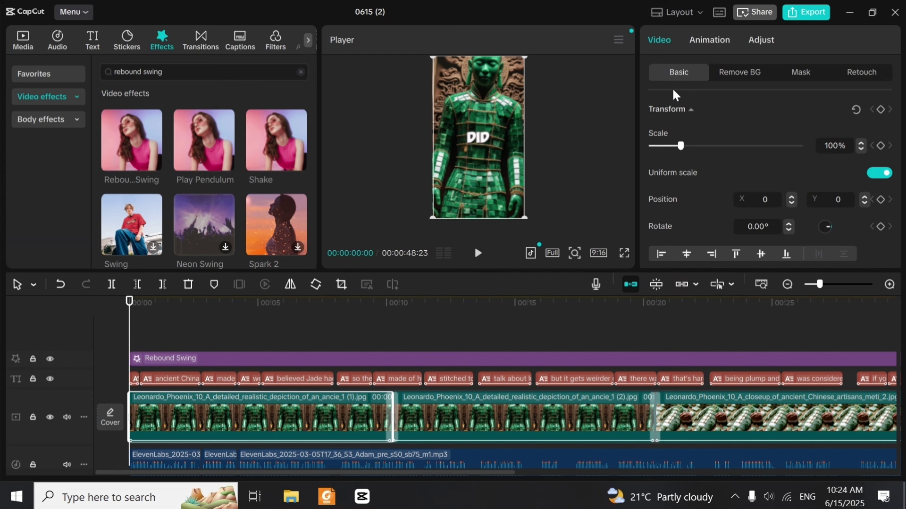
mouse_move(681, 146)
left_mouse_down()
mouse_move(735, 148)
mouse_move(653, 147)
mouse_move(737, 148)
mouse_move(680, 149)
left_mouse_up()
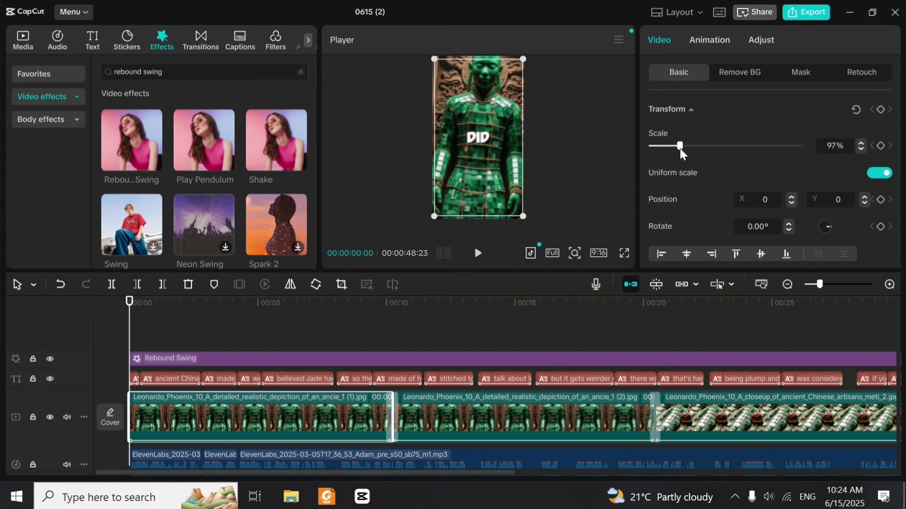
left_click_drag(681, 143, 684, 143)
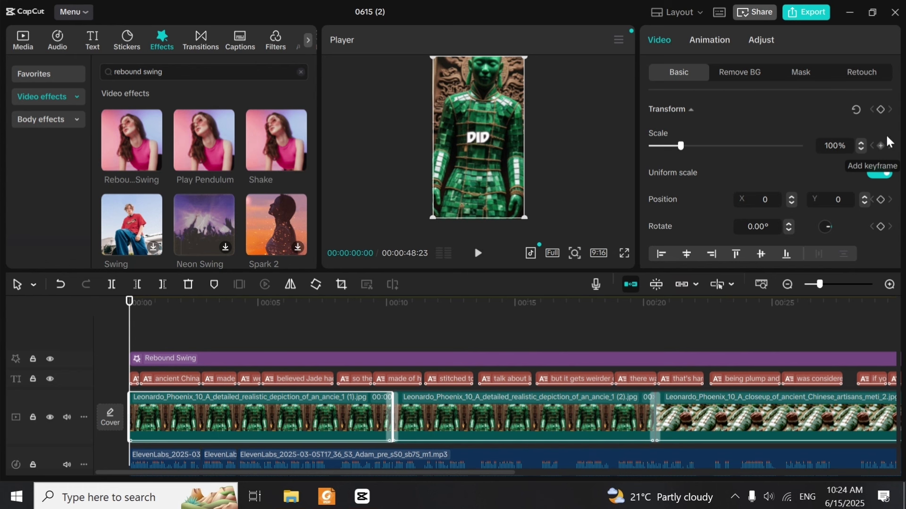
Add a keyframe at the start of the first image clip for its 100% scale only, leaving position and rotation without keyframes
left_click(881, 109)
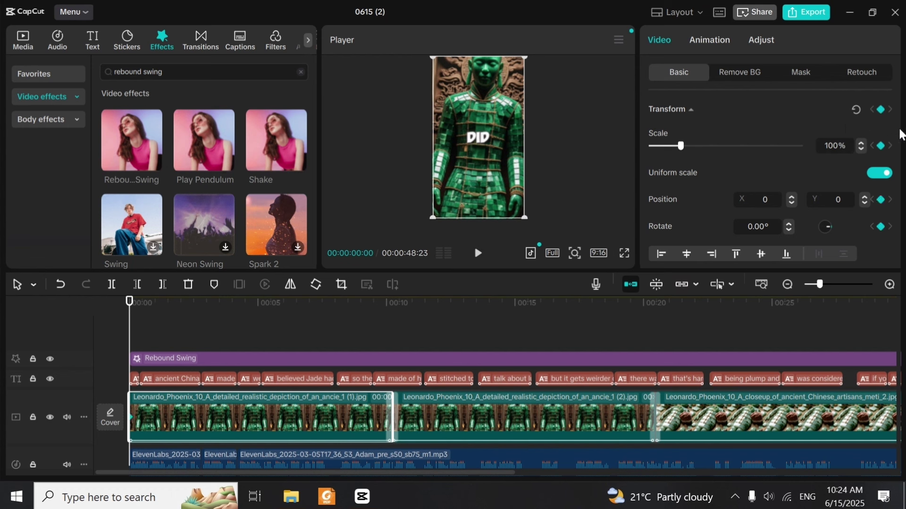
scroll(900, 140, "down", 1)
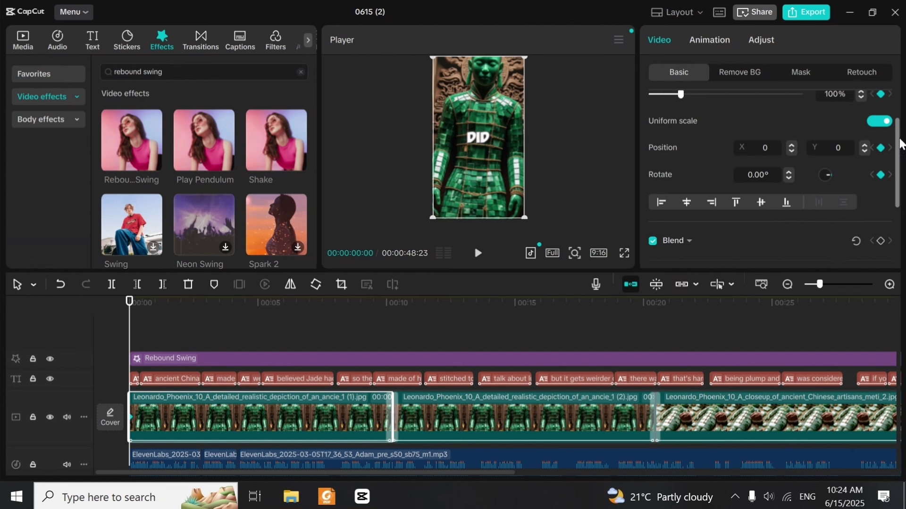
scroll(901, 144, "up", 1)
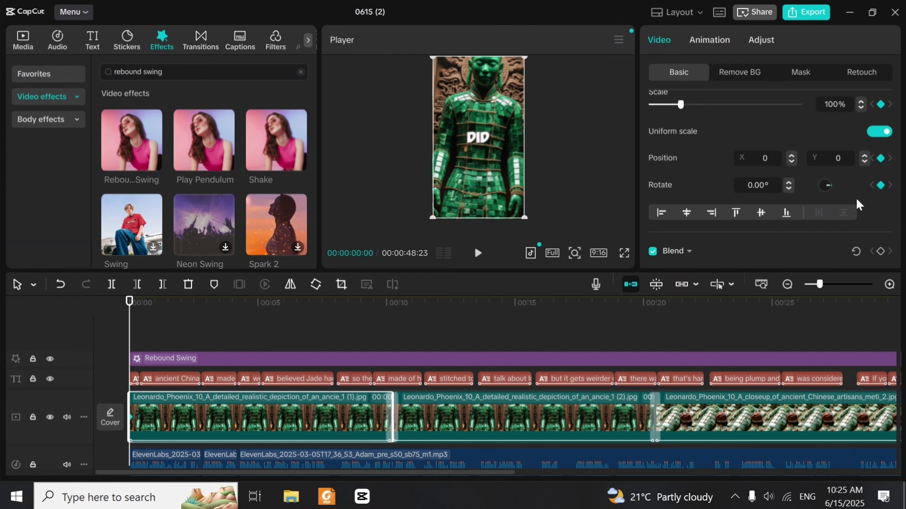
scroll(898, 183, "down", 1)
scroll(900, 187, "up", 3)
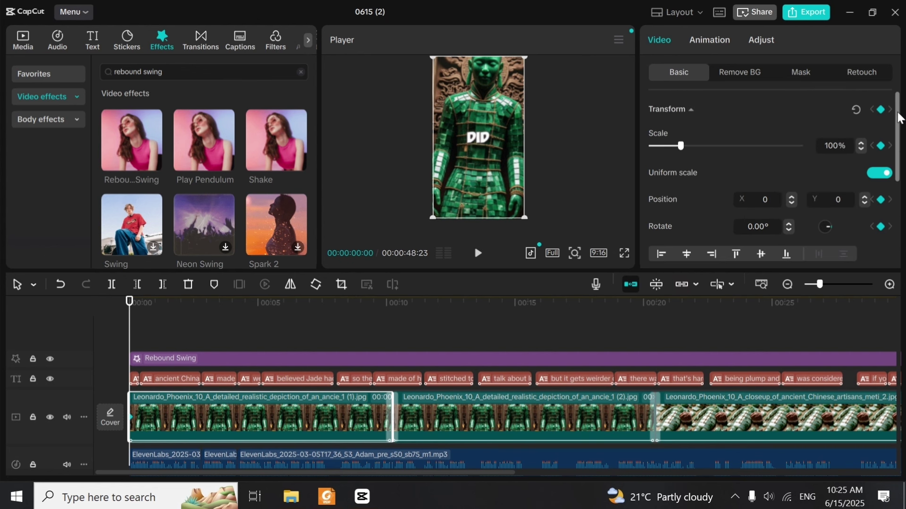
left_click(880, 109)
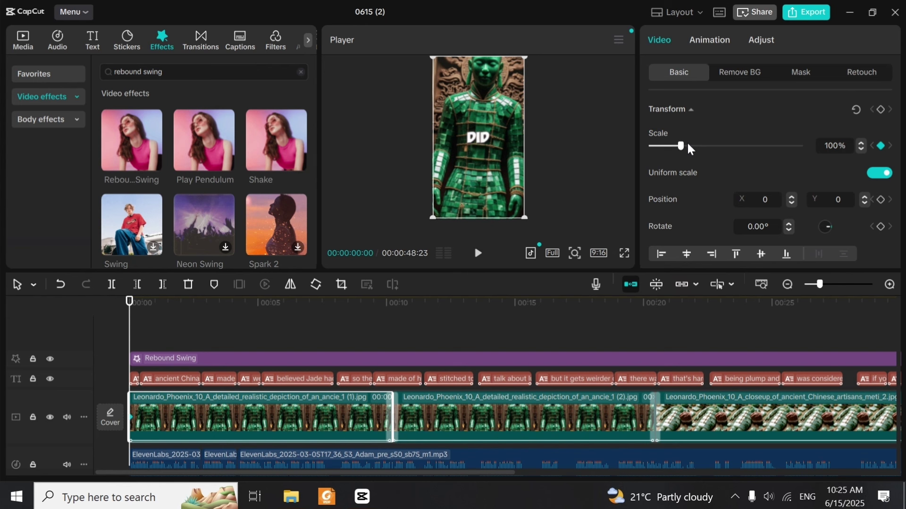
Add a second scale keyframe of 201% to the first image clip at 00:00:01:21
left_click_drag(130, 344, 174, 342)
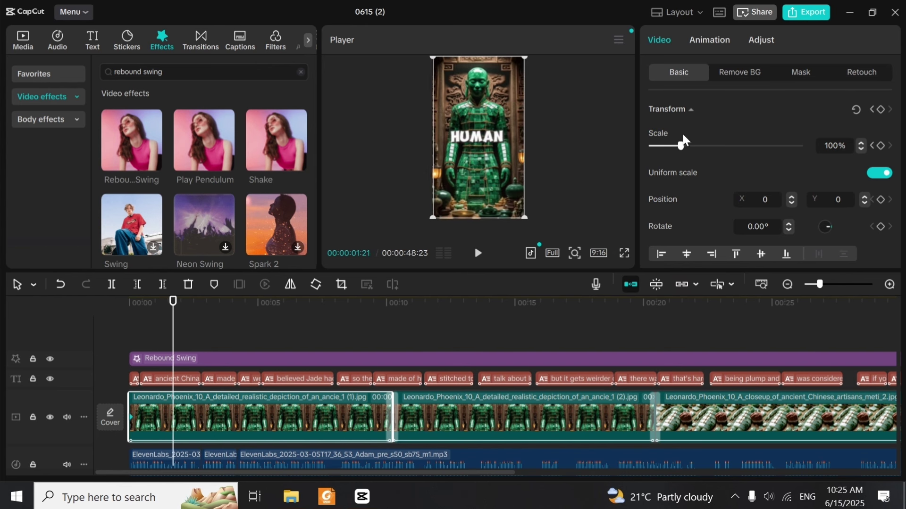
left_click_drag(683, 144, 712, 144)
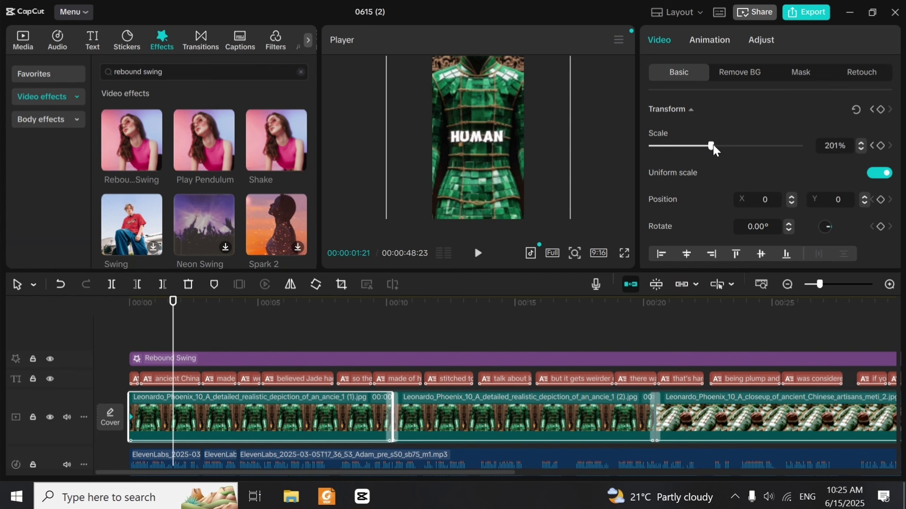
left_click(880, 145)
Compare the first image clip's framing at its start keyframe and at its 00:00:01:21 keyframe
key("Home")
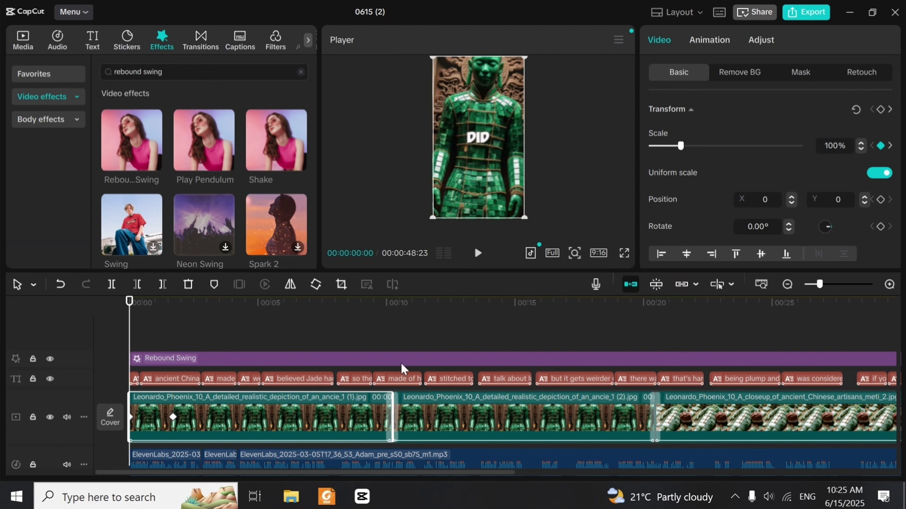
left_click(828, 285)
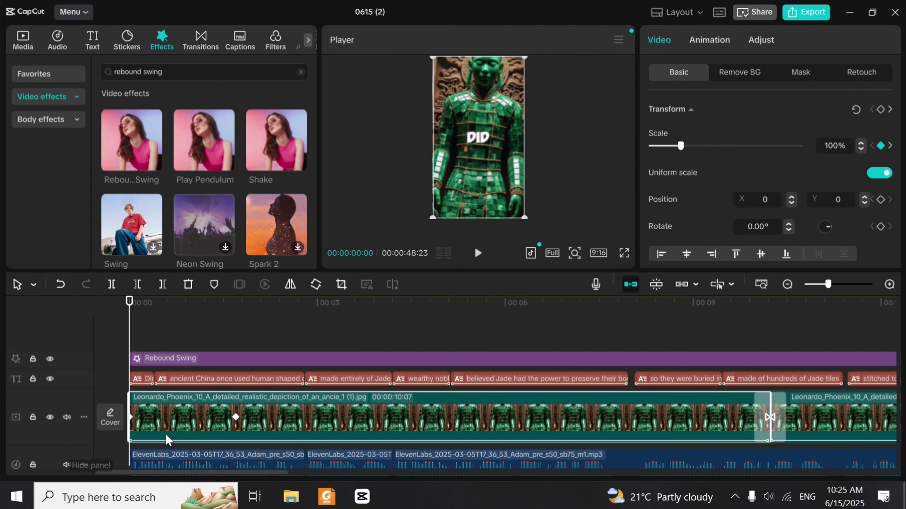
left_click(235, 417)
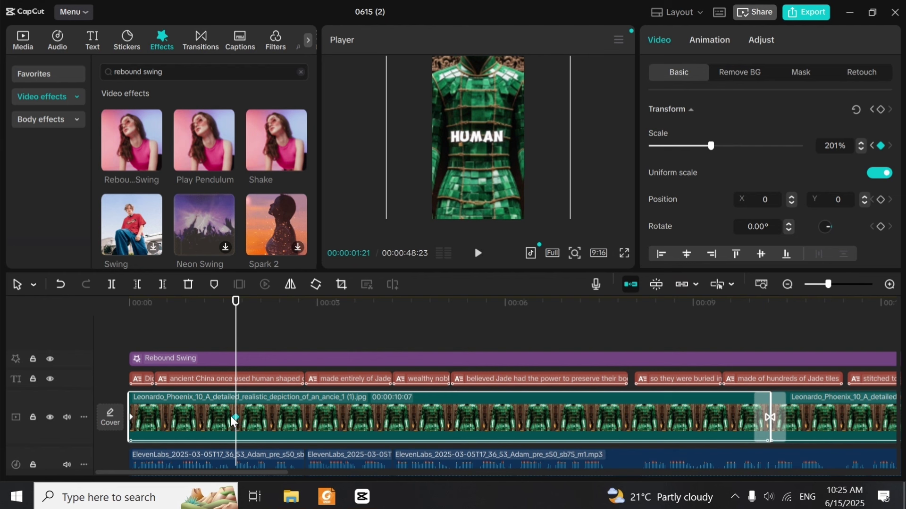
left_click(131, 419)
left_click(129, 339)
left_click_drag(136, 364, 60, 380)
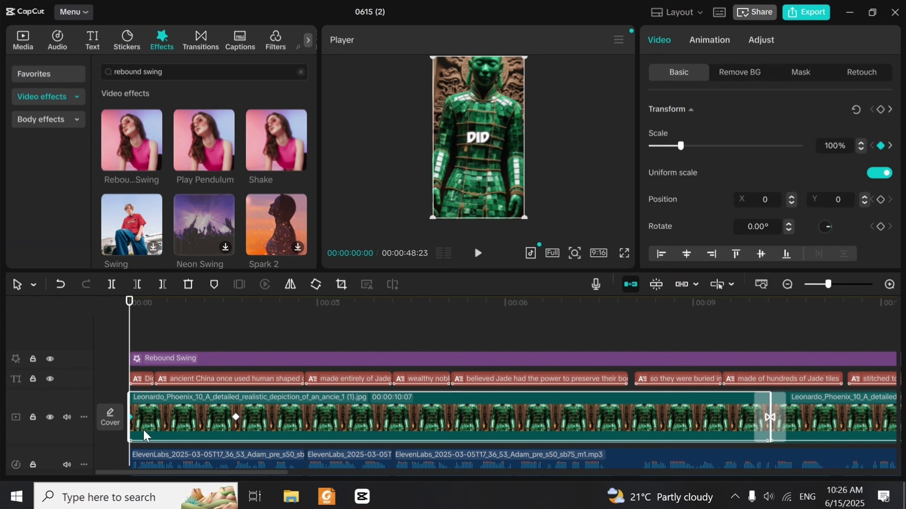
left_click(236, 417)
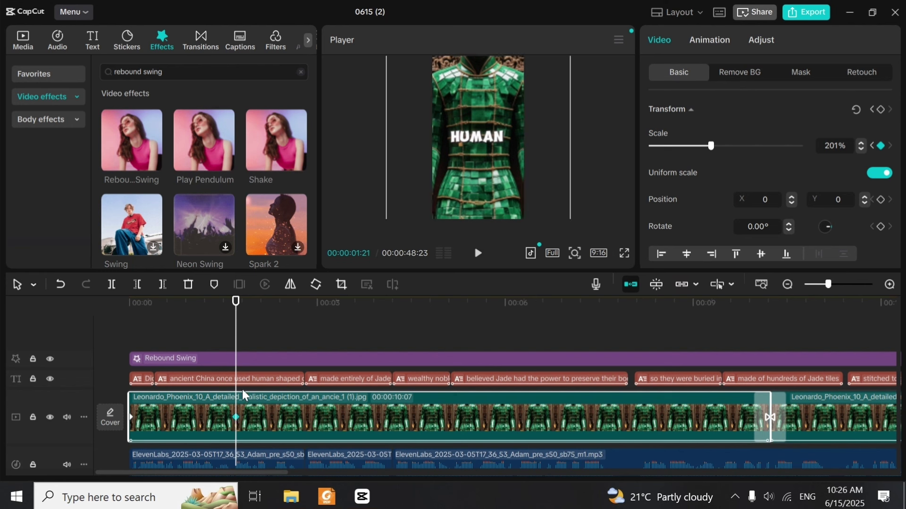
left_click_drag(239, 353, 121, 361)
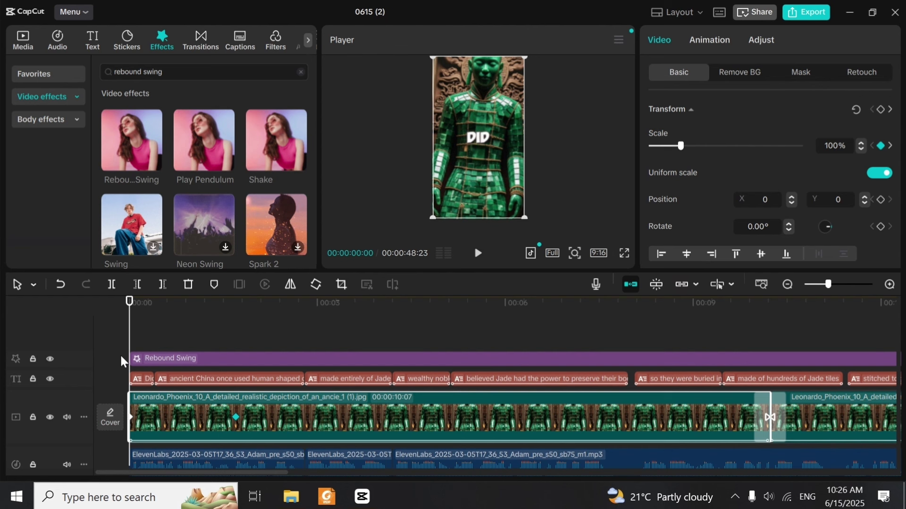
left_click(236, 418)
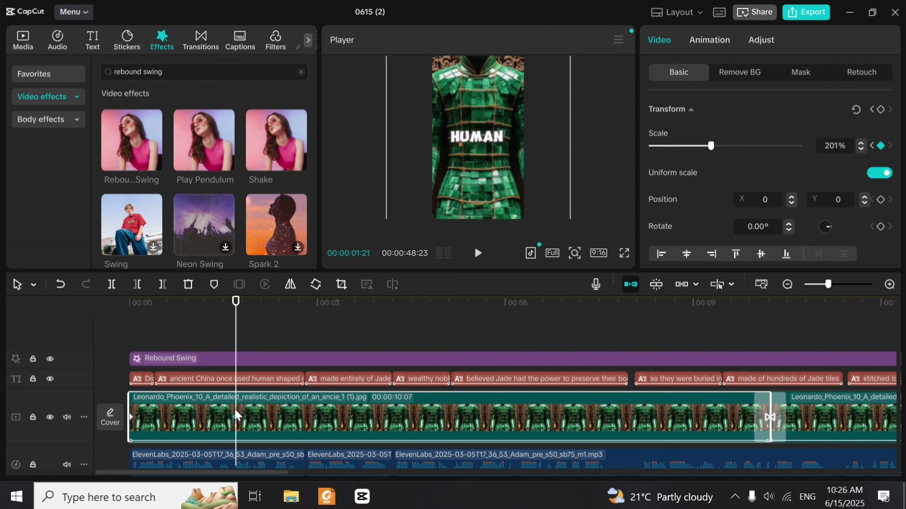
left_click_drag(236, 318, 115, 385)
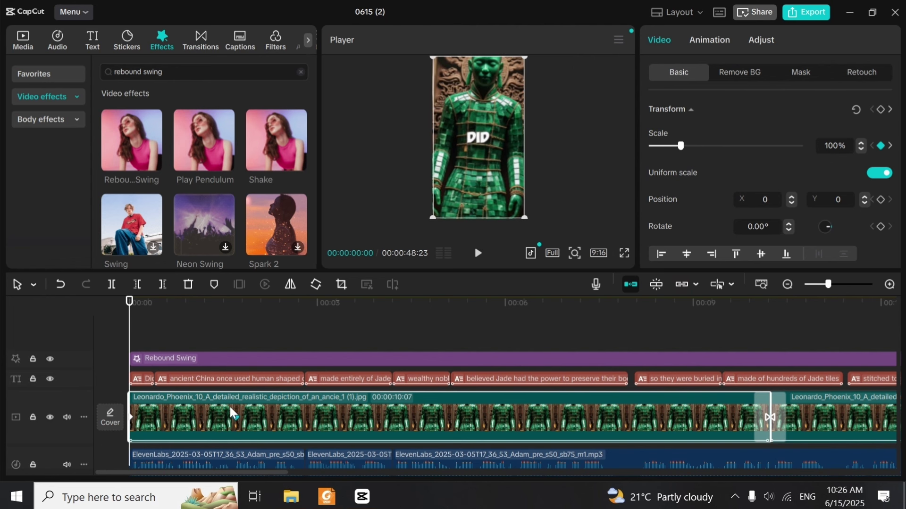
Apply the Ease in preset to the first image clip's keyframe at 00:00:01:21
left_click(236, 417)
right_click(237, 417)
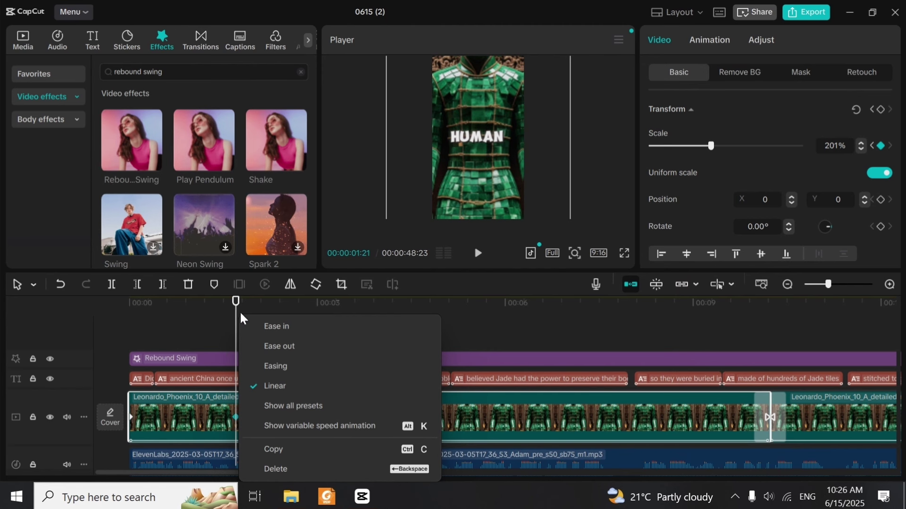
left_click(271, 329)
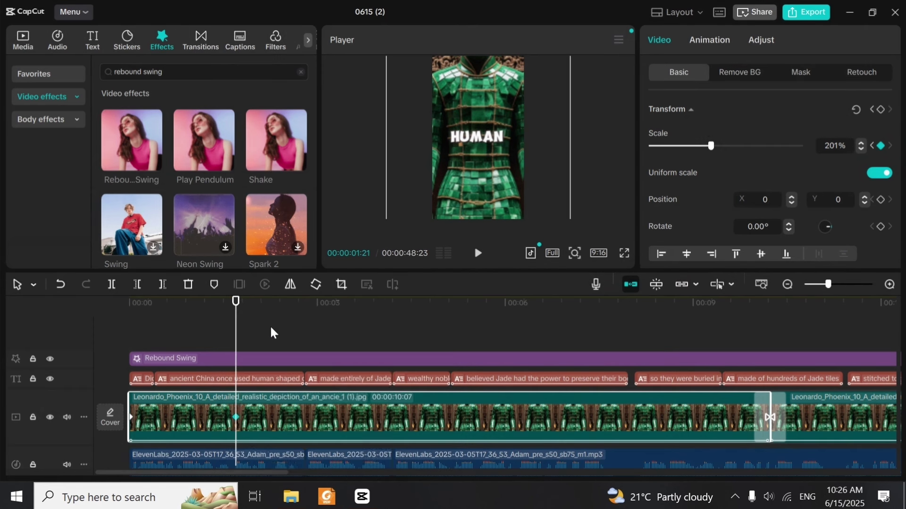
Open the first image clip's scale keyframe graph, apply the Cubic Out preset curve and play back the zoom
left_click(236, 417)
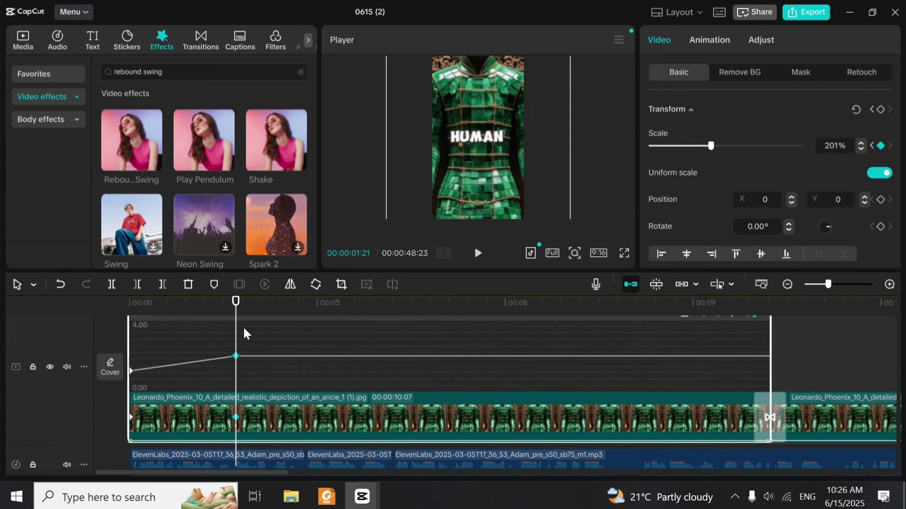
left_click_drag(238, 308, 112, 341)
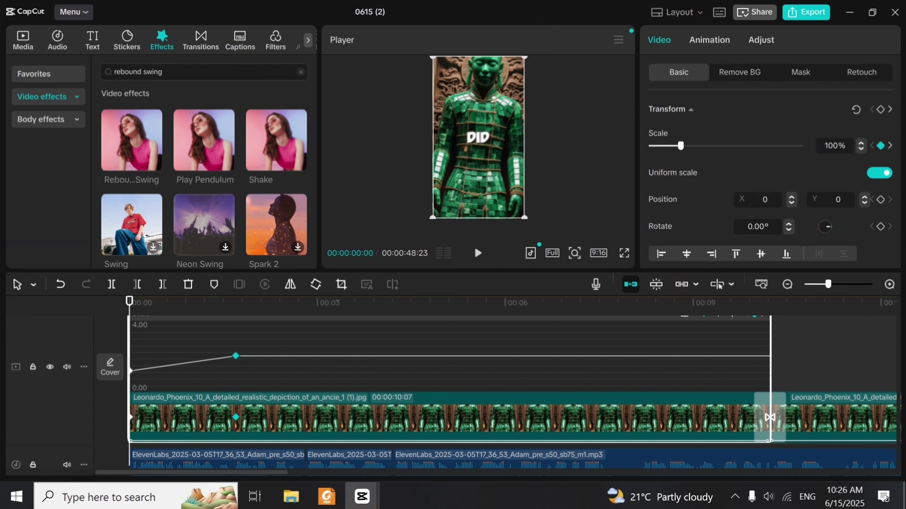
left_click_drag(898, 381, 893, 347)
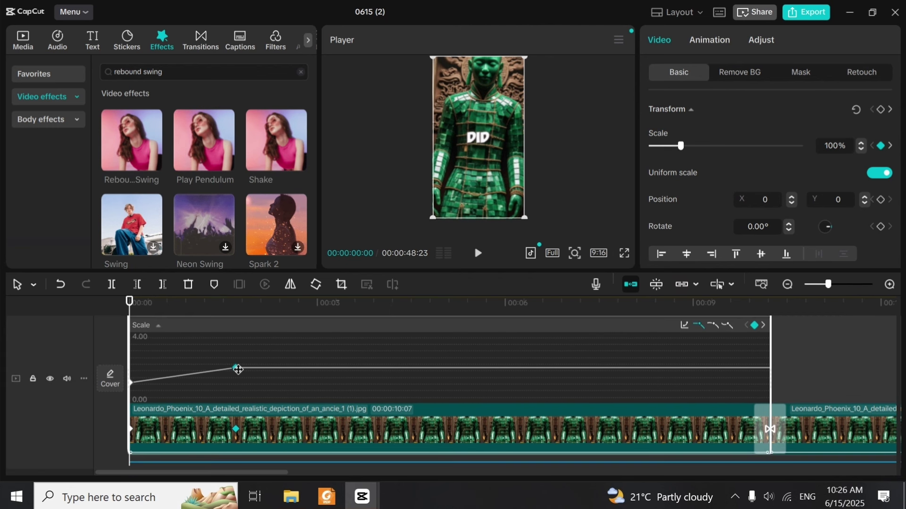
left_click_drag(131, 304, 75, 363)
left_click(686, 324)
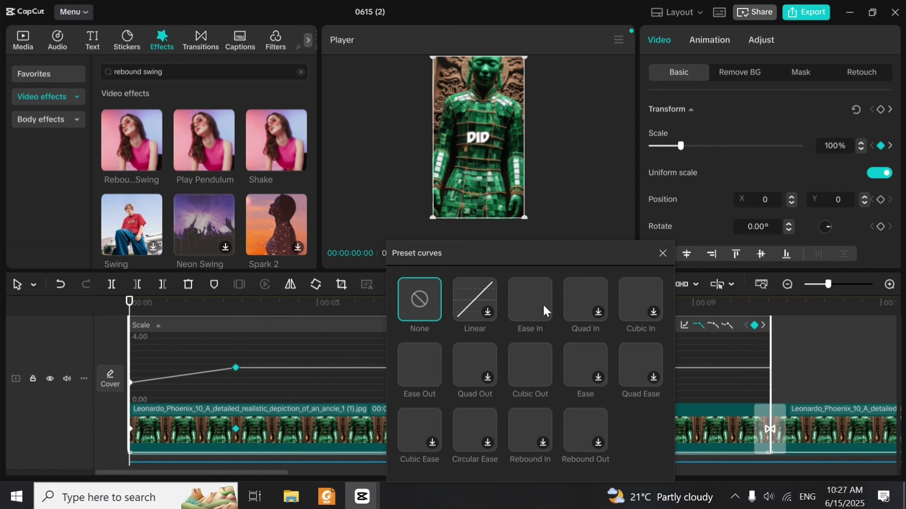
left_click(528, 372)
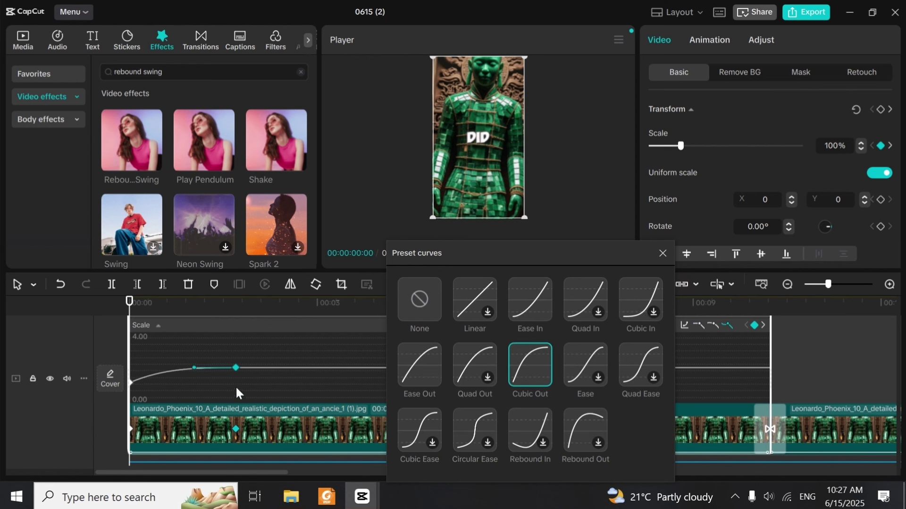
key("space")
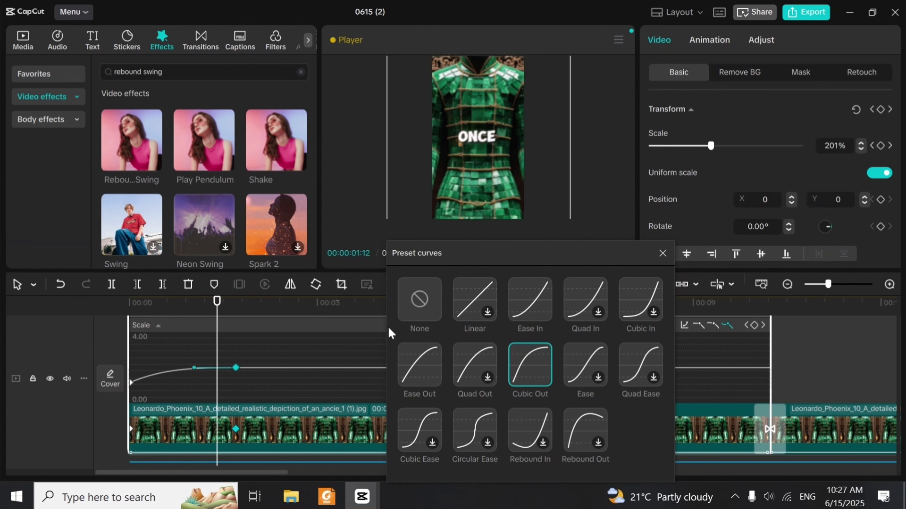
left_click(663, 253)
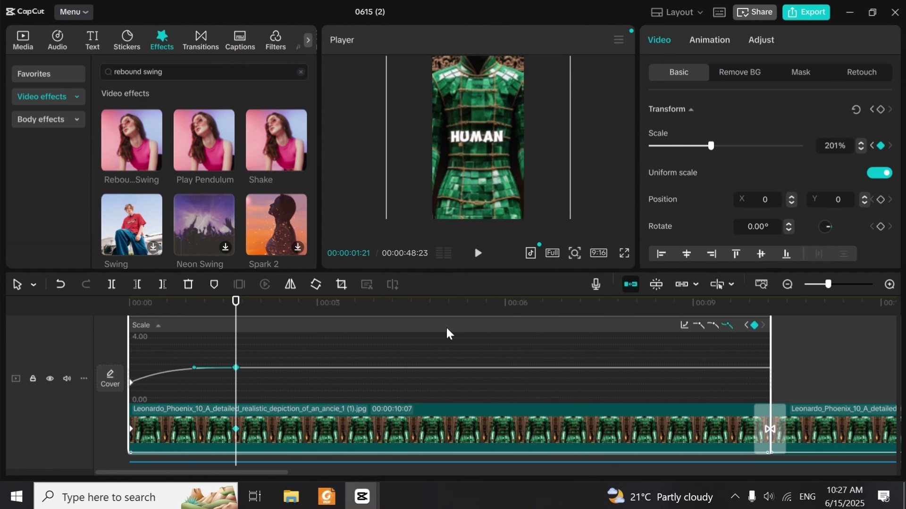
Raise the scale curve's handle so the zoom overshoots to about 280% before the 00:00:01:21 keyframe, and play it back from the start
left_click_drag(193, 367, 187, 341)
left_click_drag(235, 323, 134, 325)
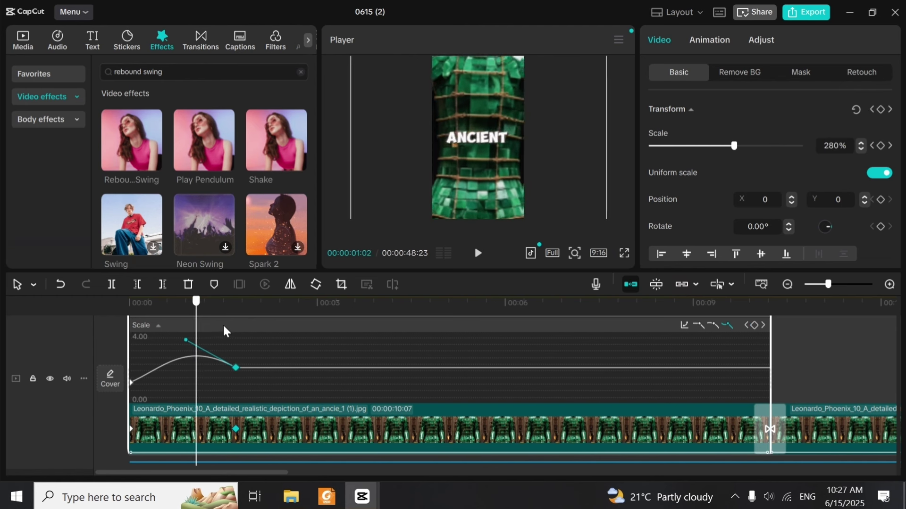
key("space")
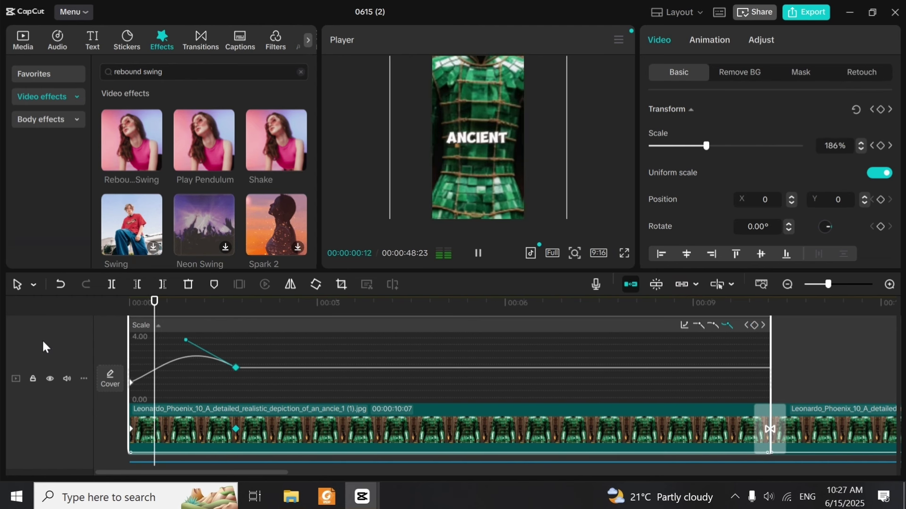
key("space")
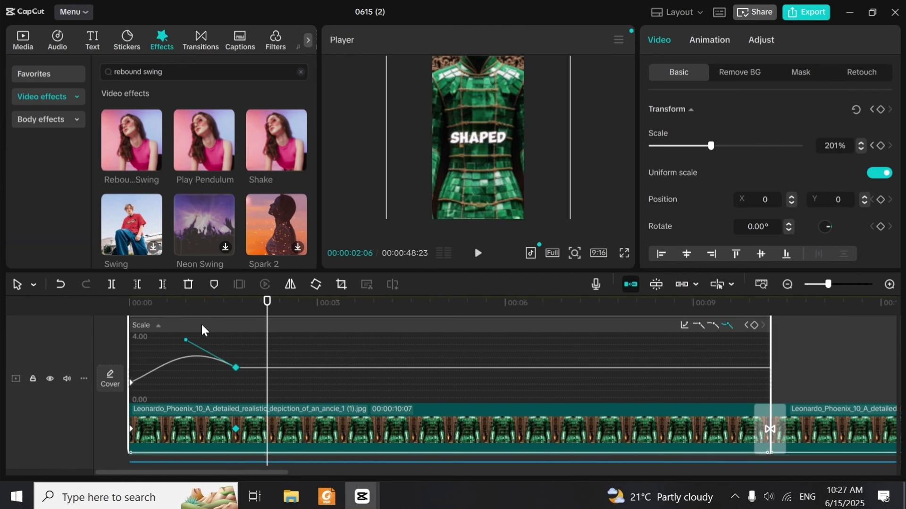
left_click_drag(267, 302, 86, 341)
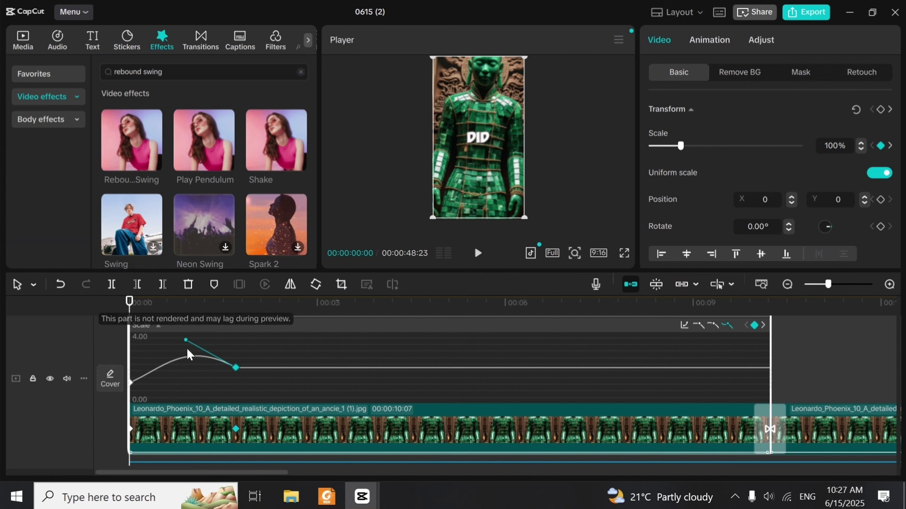
Reset the scale curve's handle and apply the Ease In preset curve between the two keyframes
left_click(699, 325)
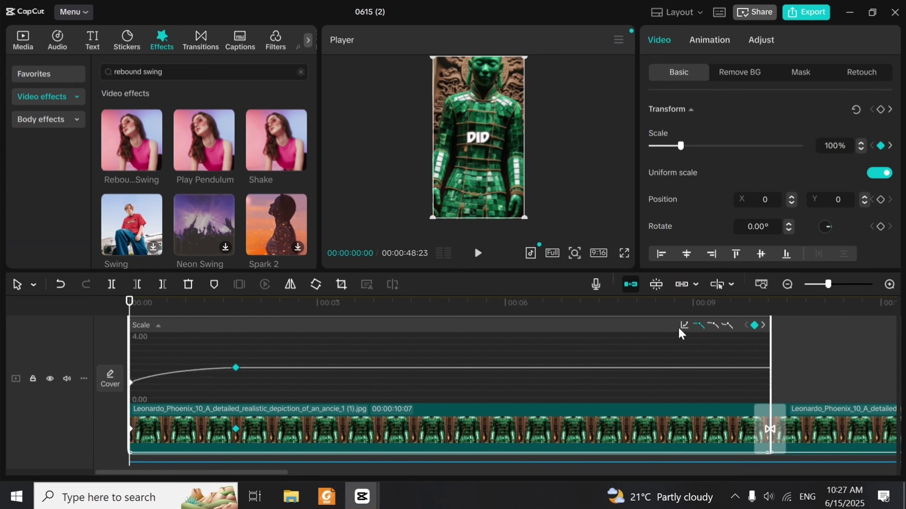
left_click(684, 325)
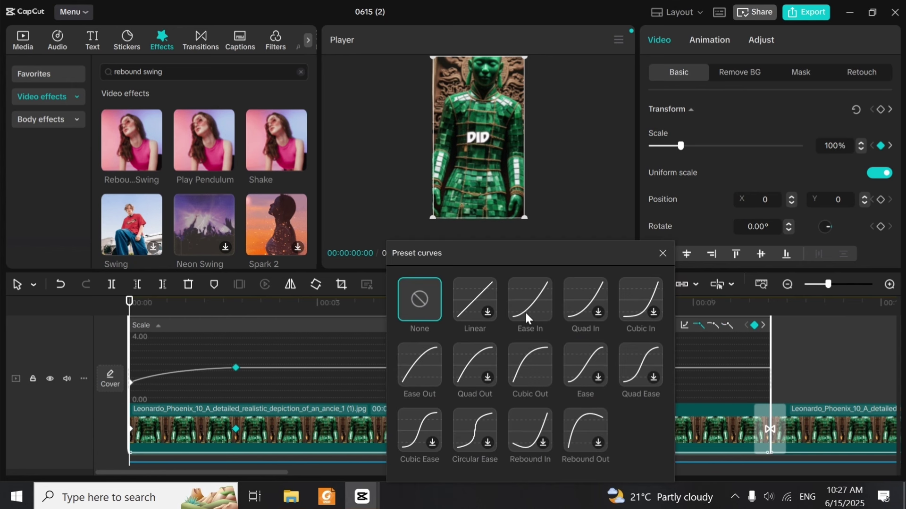
left_click(541, 297)
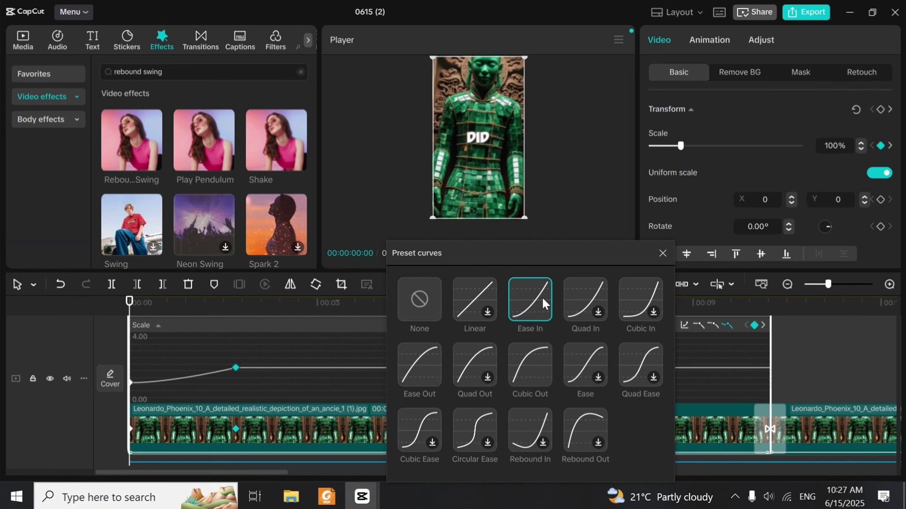
left_click(660, 261)
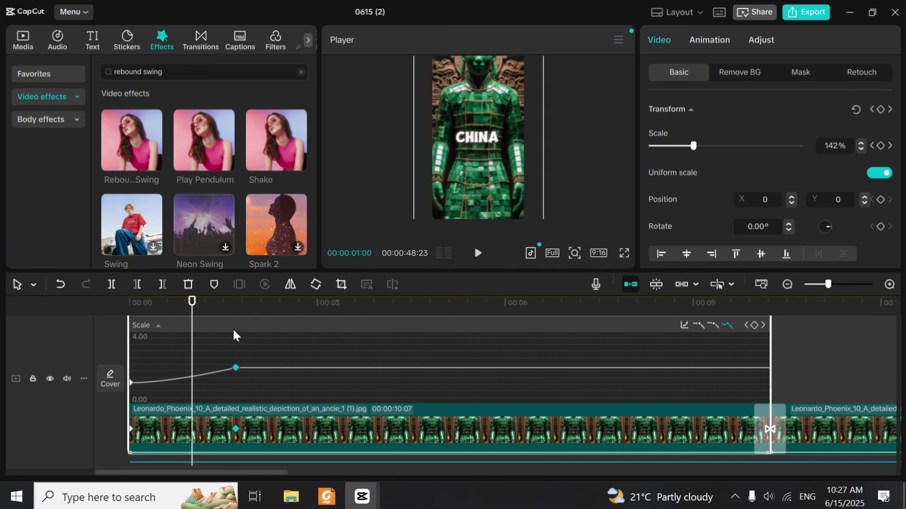
Hide the keyframe graph and delete both scale keyframes from the first image clip
mouse_move(193, 306)
left_mouse_down()
mouse_move(163, 302)
mouse_move(117, 314)
mouse_move(249, 312)
mouse_move(110, 310)
mouse_move(191, 312)
left_mouse_up()
left_click(681, 361)
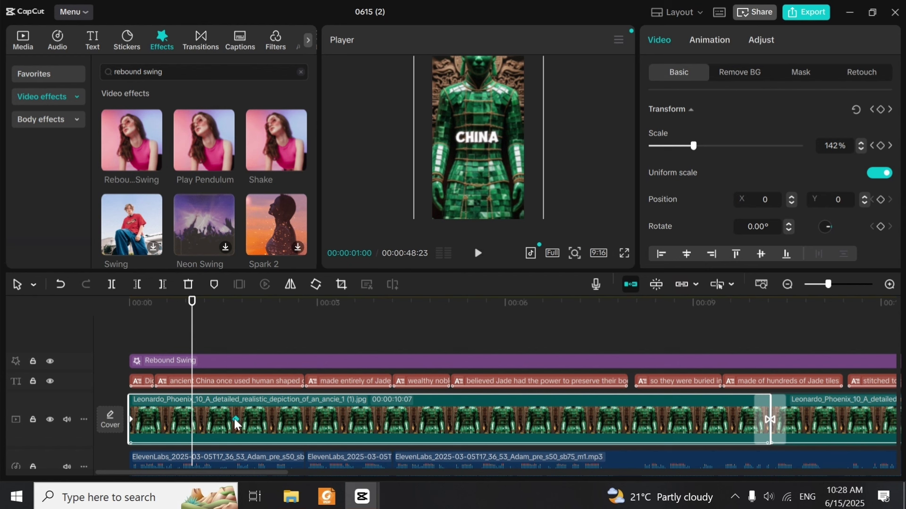
key("Delete")
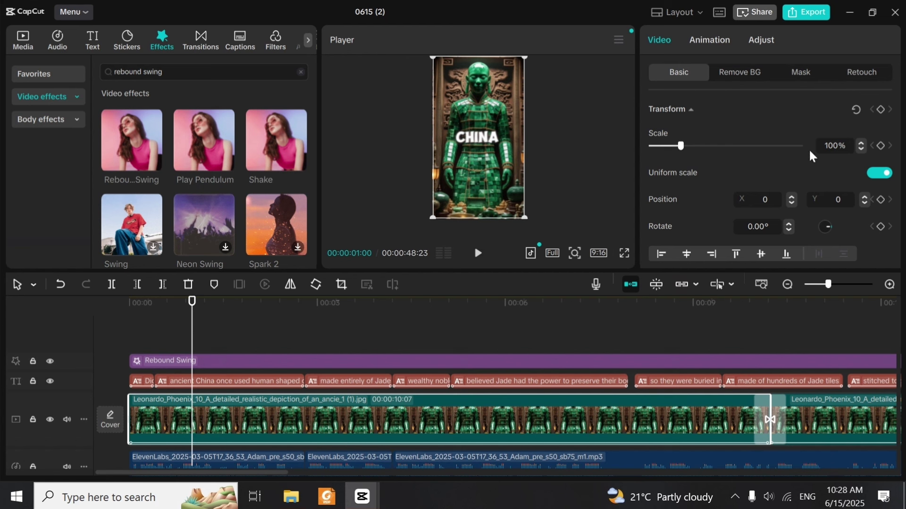
Add an opacity keyframe of 0% at the start of the first image clip in its Blend settings
scroll(901, 151, "down", 3)
left_click_drag(901, 151, 901, 186)
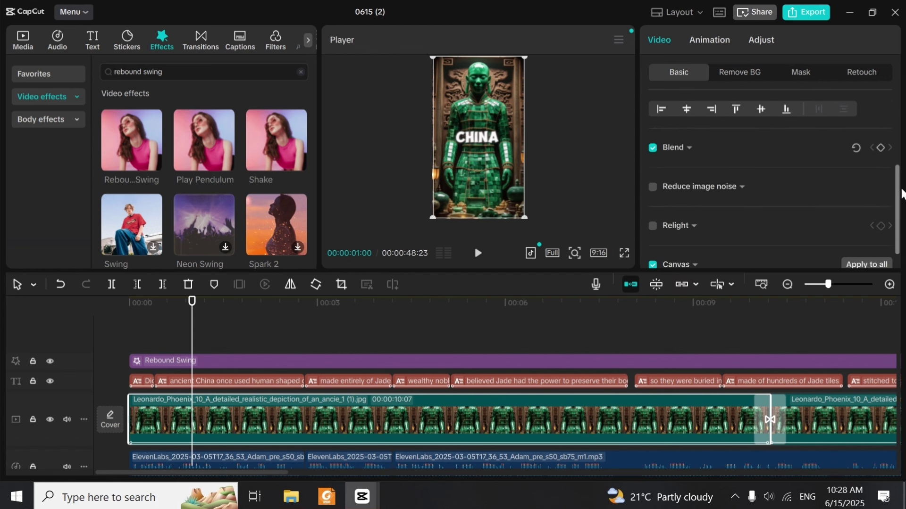
left_click(685, 150)
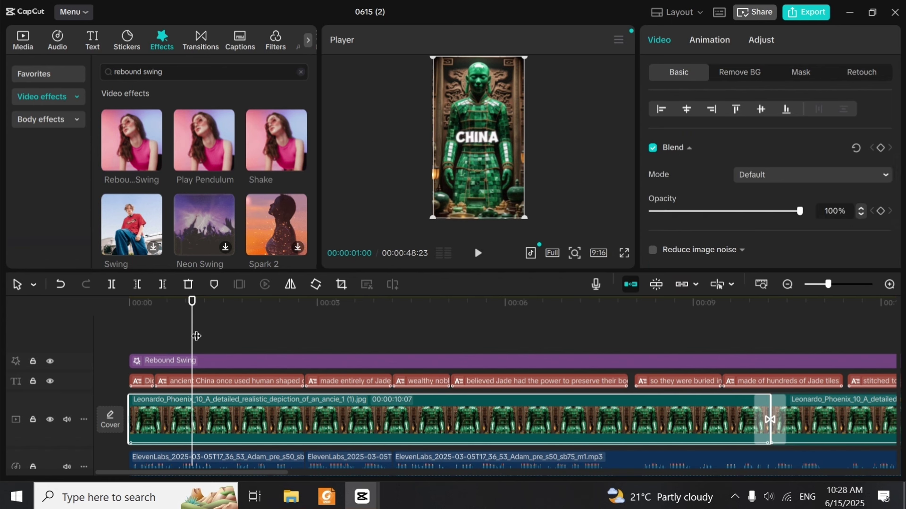
left_click_drag(196, 336, 106, 340)
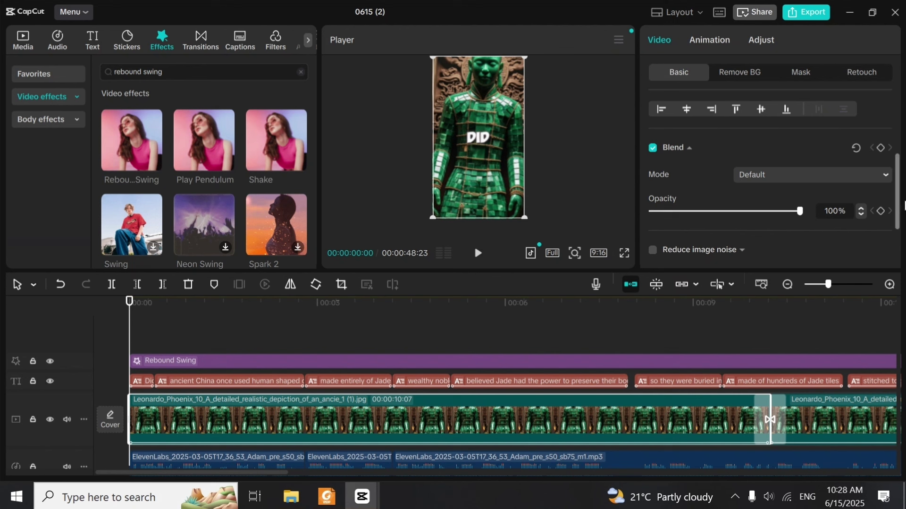
left_click(880, 211)
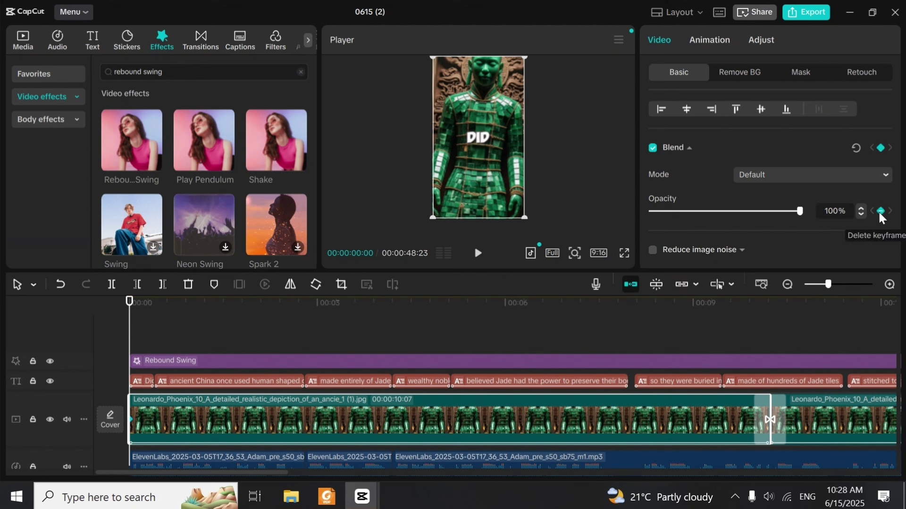
left_click_drag(793, 212, 575, 225)
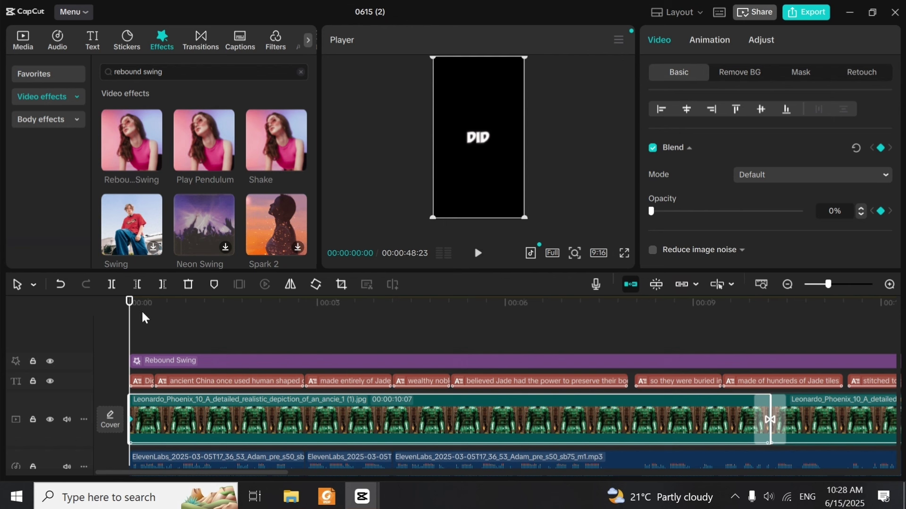
Add a second opacity keyframe of 100% to the first image clip at 00:00:00:10 and play back the fade-in
left_click_drag(128, 323, 150, 325)
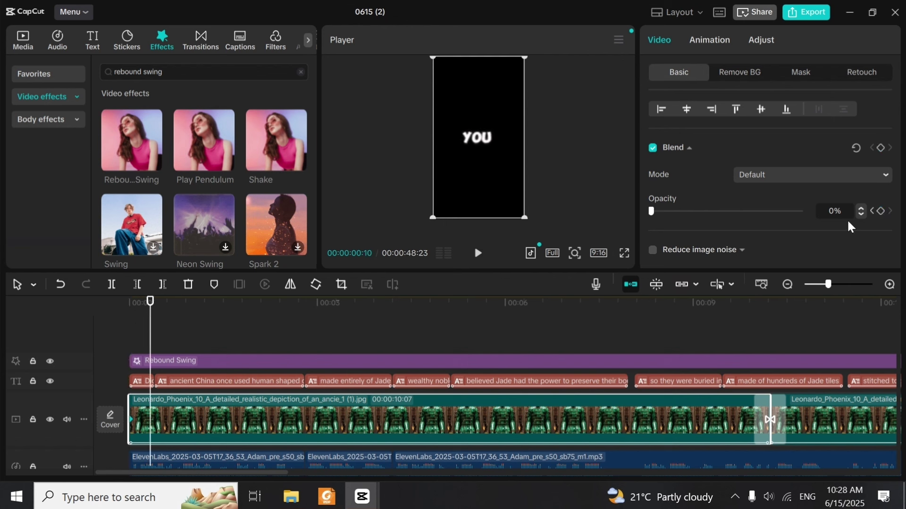
left_click_drag(651, 211, 799, 211)
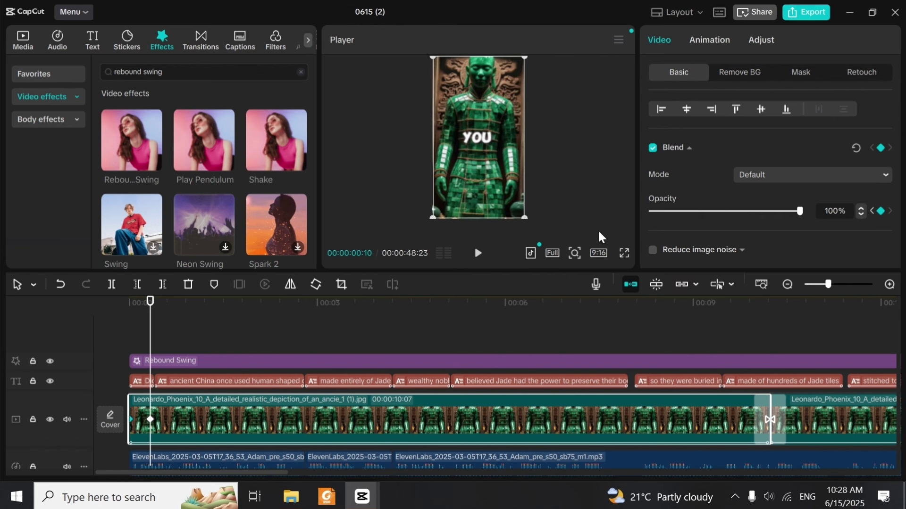
left_click_drag(149, 332, 41, 317)
key("space")
key("space")
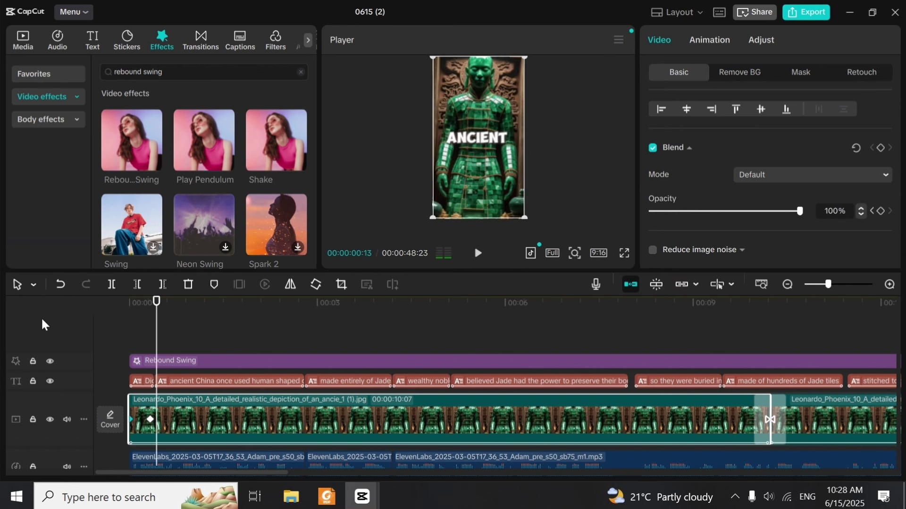
Delete both opacity keyframes from the first image clip
left_click_drag(155, 325, 34, 347)
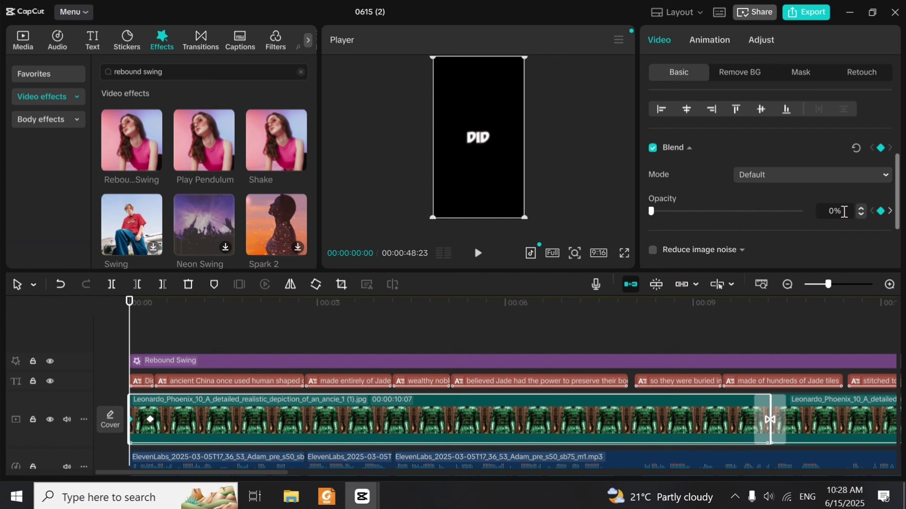
left_click(881, 211)
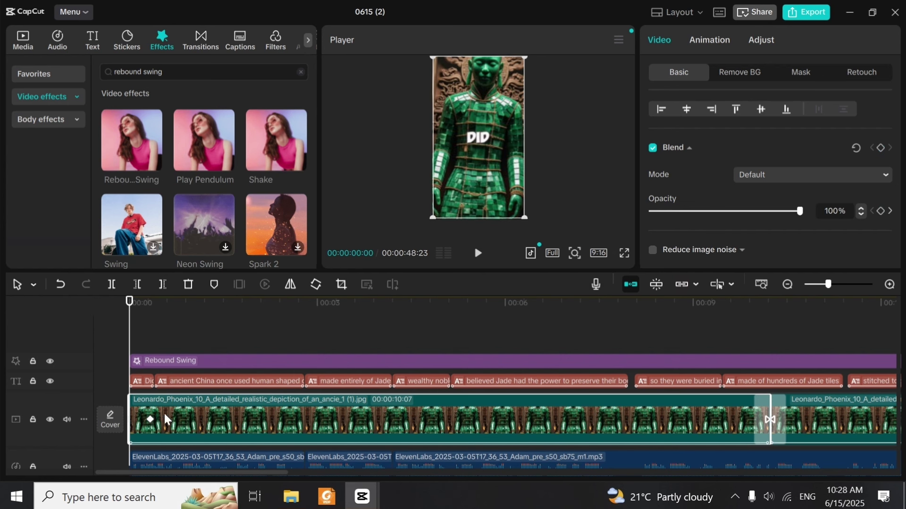
left_click(150, 419)
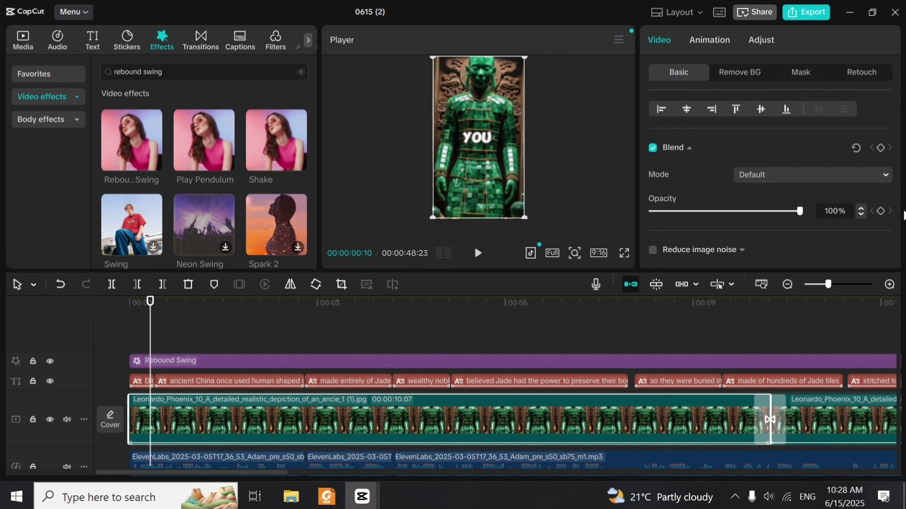
scroll(889, 163, "up", 4)
scroll(889, 163, "up", 1)
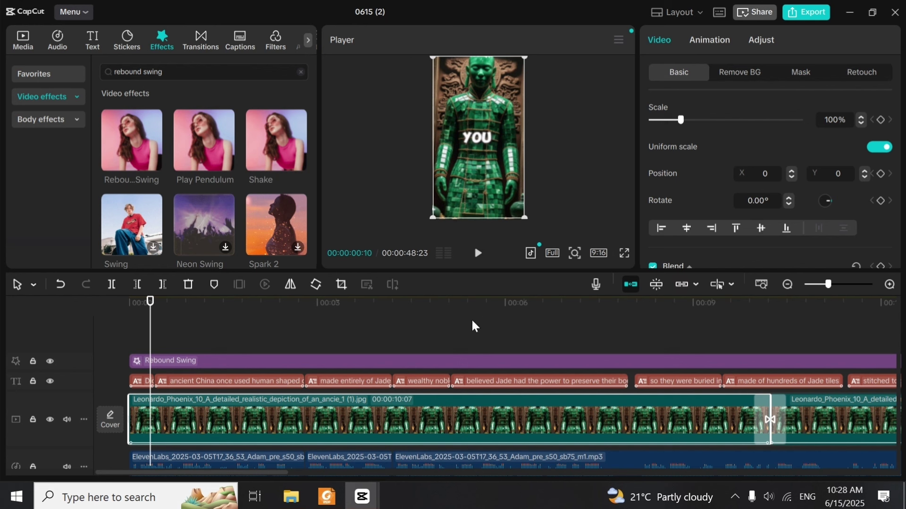
left_click(706, 42)
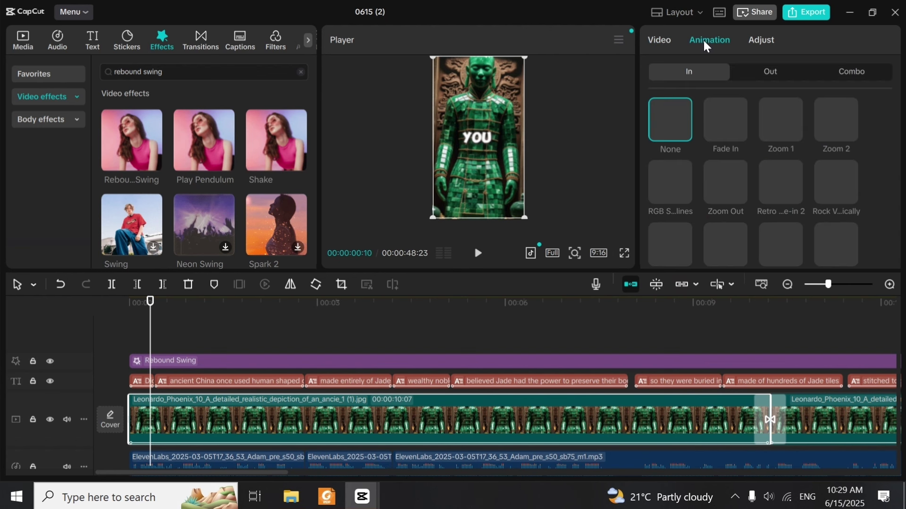
left_click(660, 41)
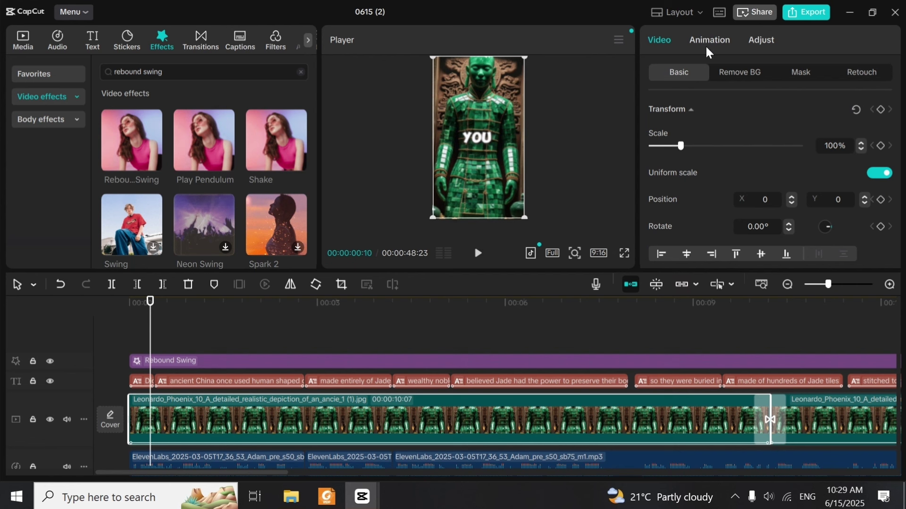
Add a saturation keyframe at the start of the first image clip in its color adjustments
left_click(761, 41)
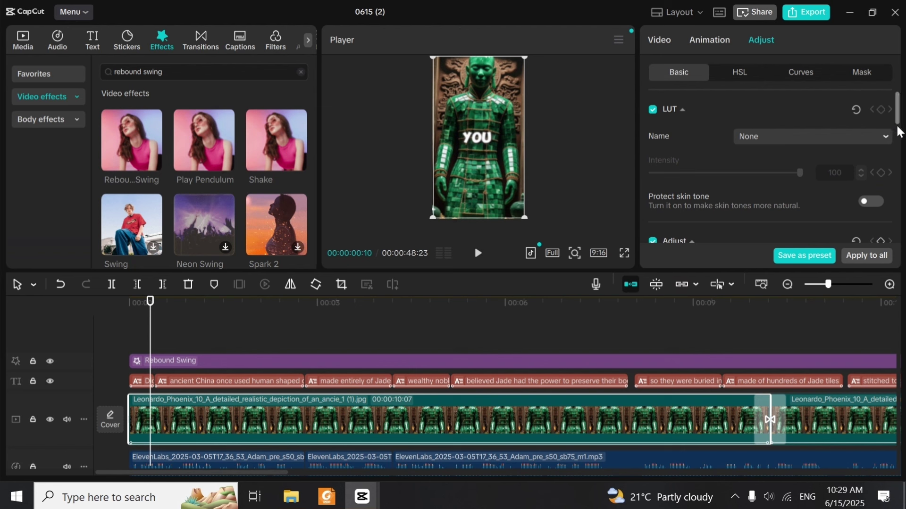
scroll(902, 133, "down", 2)
scroll(902, 134, "down", 5)
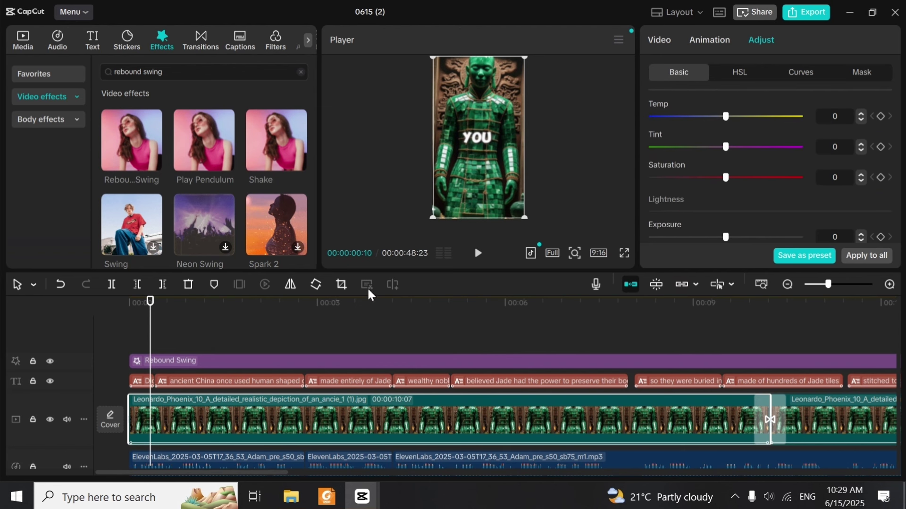
left_click_drag(152, 339, 130, 339)
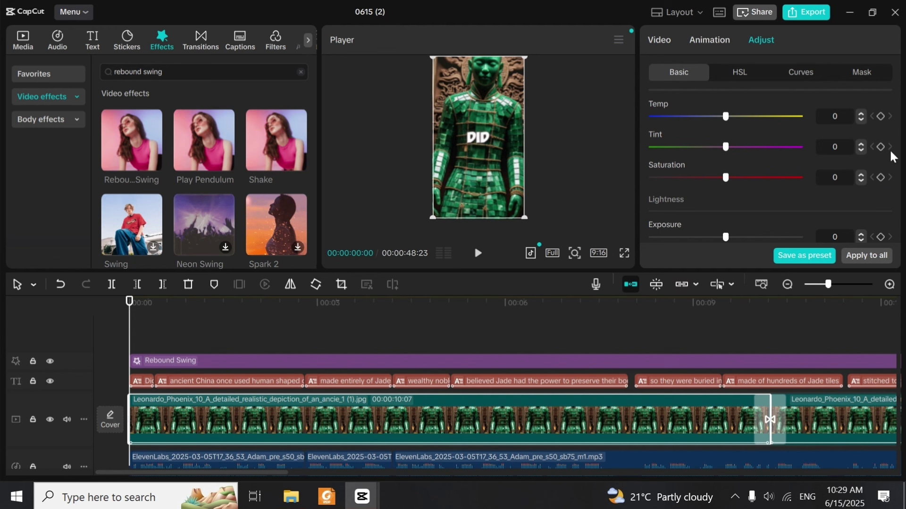
left_click(880, 178)
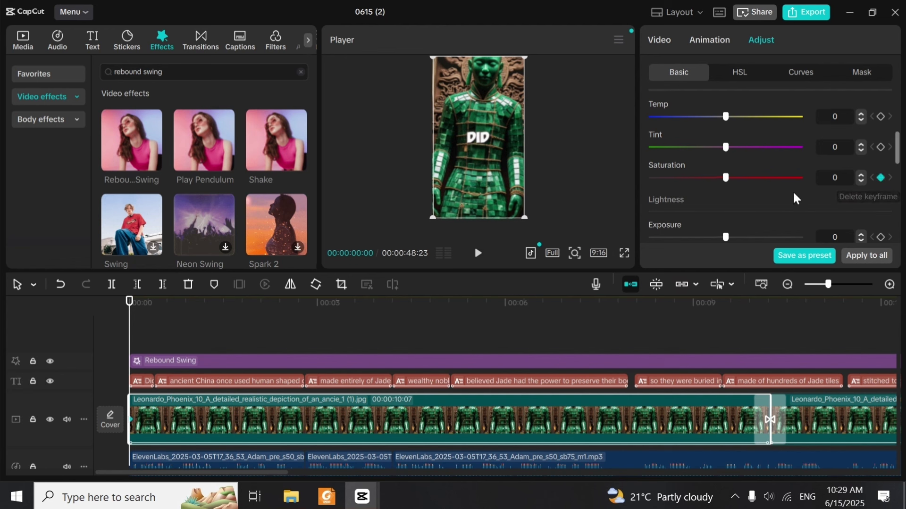
Set the first image clip's saturation to -50 at its start and 50 at 00:00:01:17, and play back the change
left_click_drag(717, 179, 614, 198)
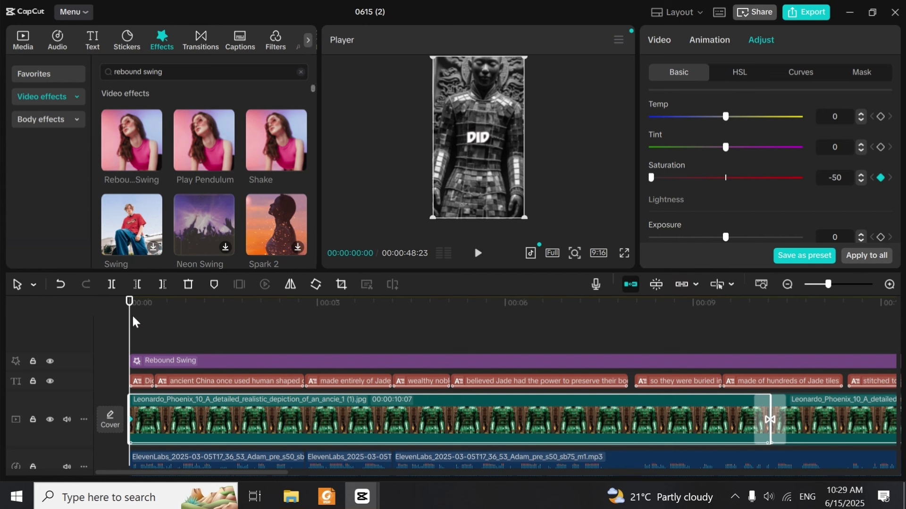
left_click_drag(134, 326, 228, 316)
left_click_drag(738, 178, 799, 178)
key("Up")
key("space")
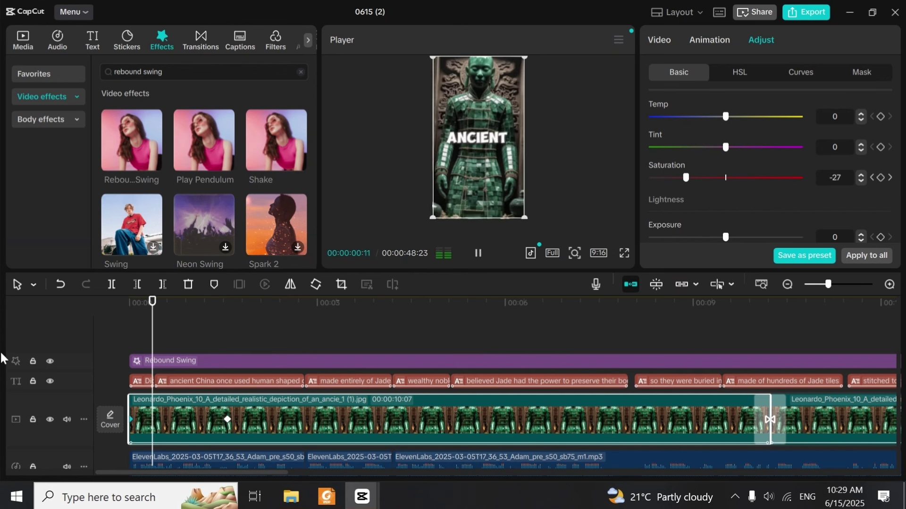
key("space")
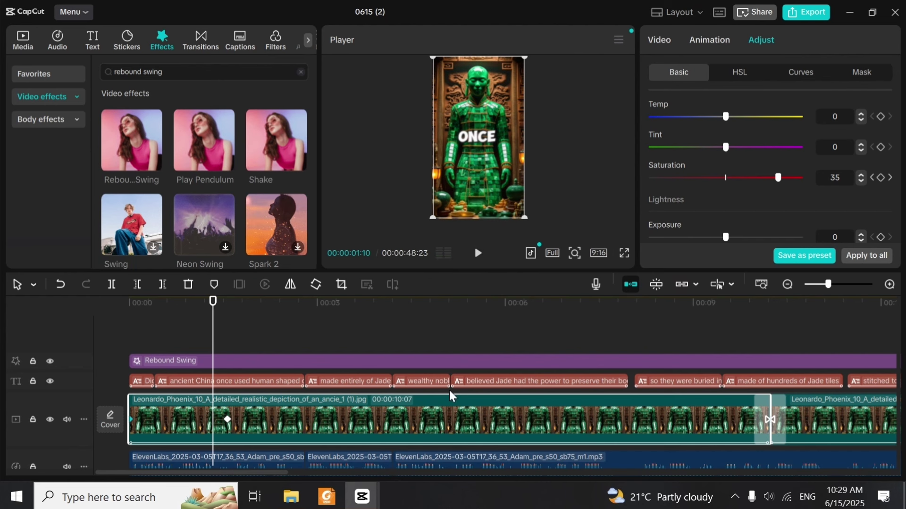
Apply the Ease in curve to the saturation keyframe at 00:00:01:17 on the first image clip
left_click(225, 420)
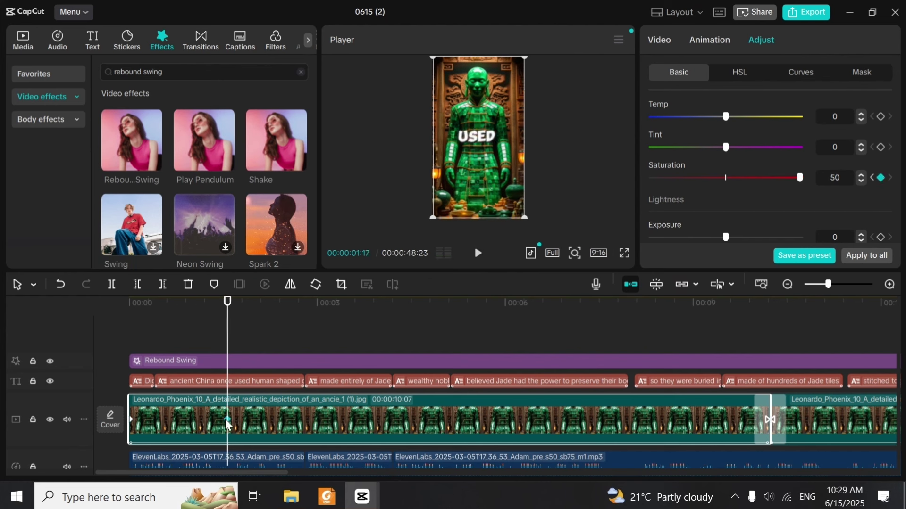
right_click(225, 420)
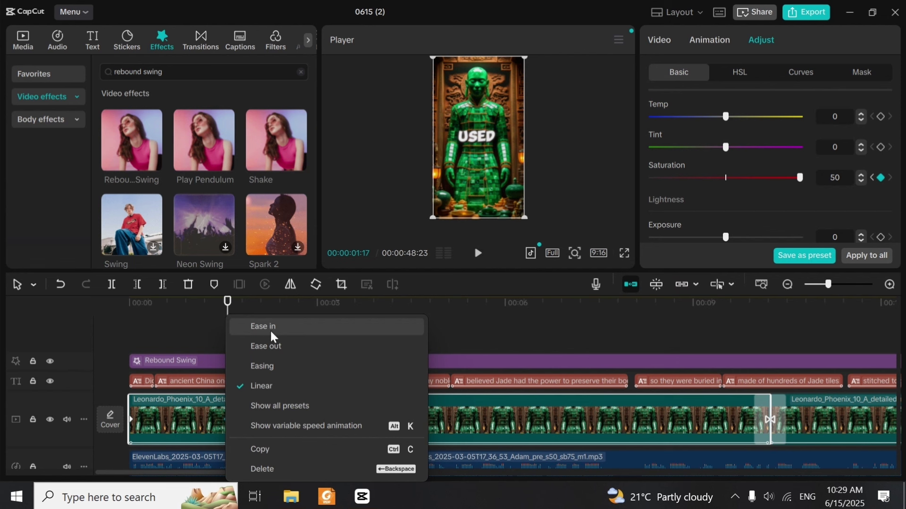
left_click(267, 329)
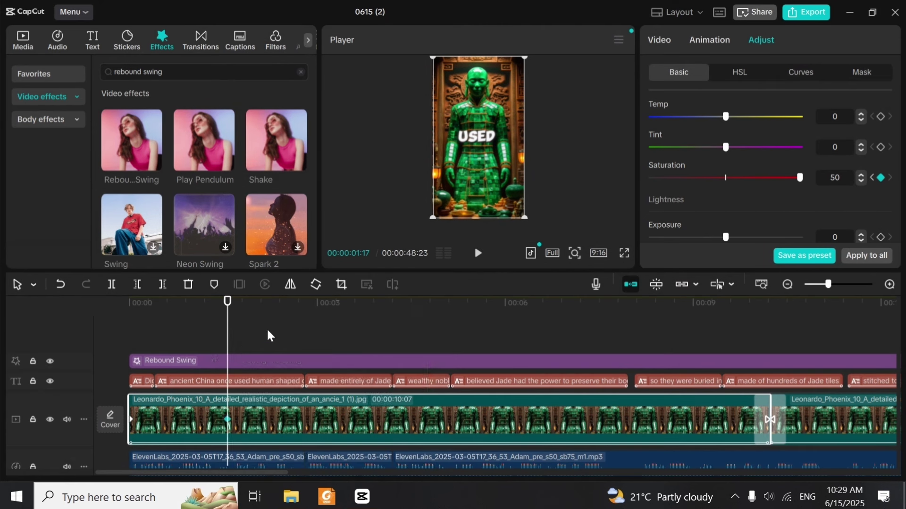
Delete the saturation keyframes from the first image clip and reset its saturation to 0
key("Home")
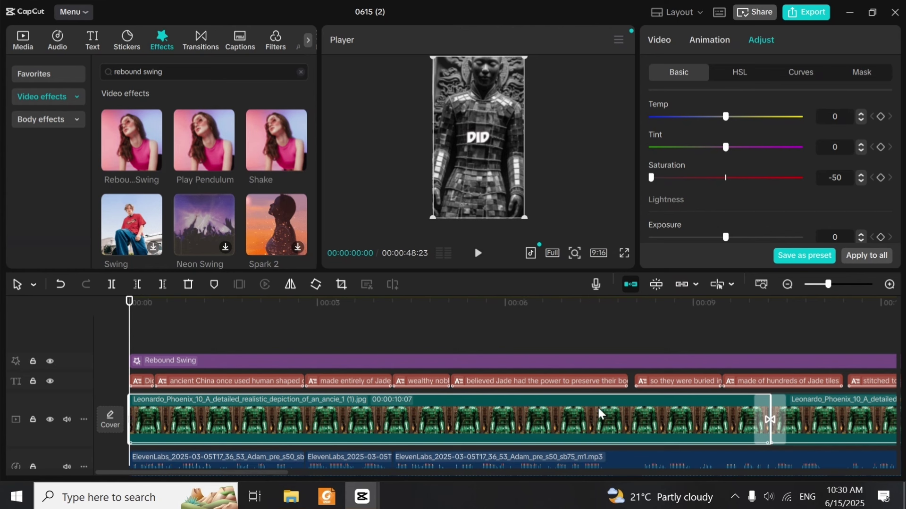
left_click_drag(829, 283, 818, 283)
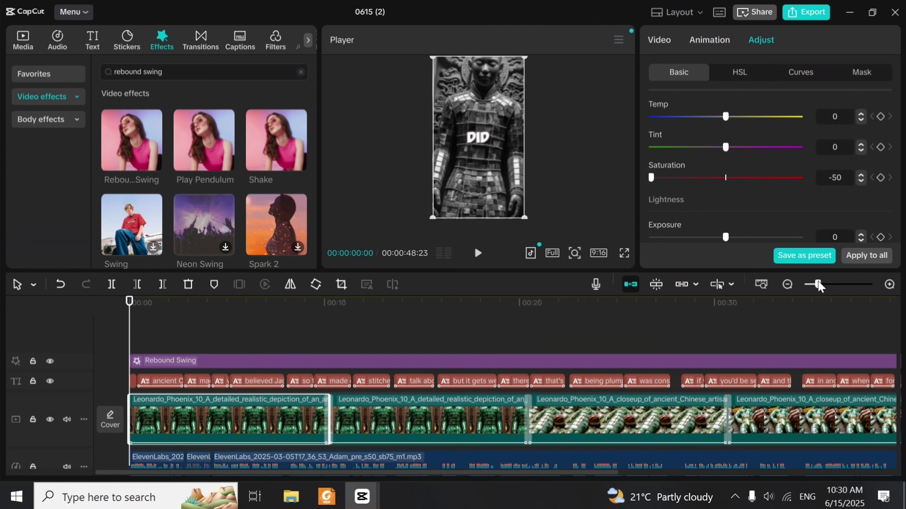
left_click(724, 179)
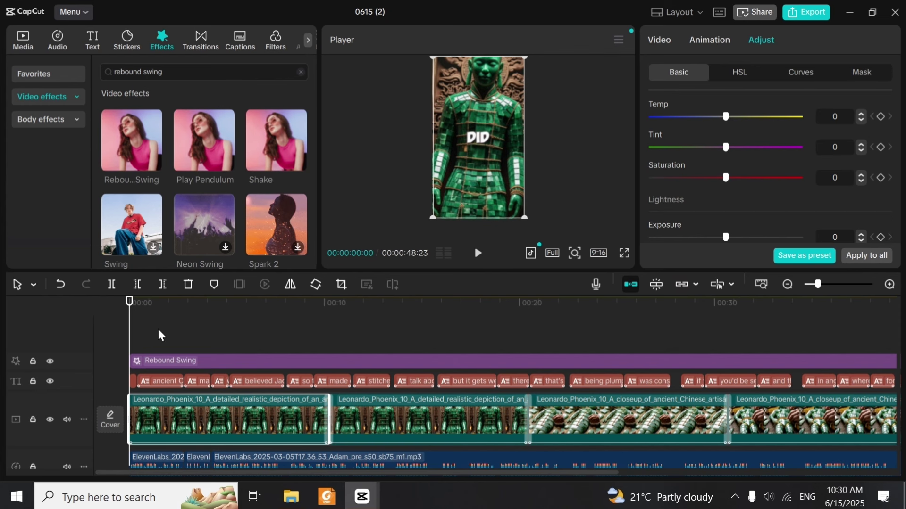
key("Right")
key("Right")
key("Right")
key("Right")
key("space")
left_click(101, 340)
left_click_drag(893, 371, 887, 272)
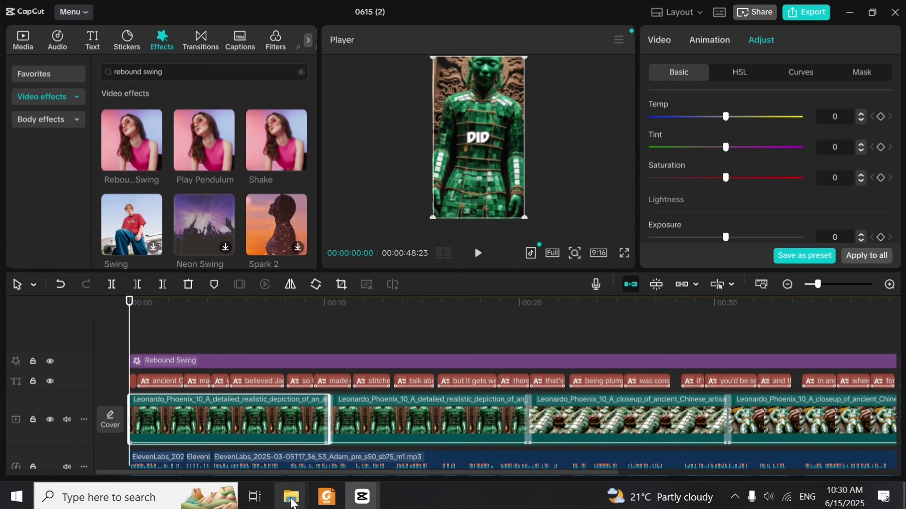
Bring youtube.JPG from File Explorer onto a track above the first image clip and enlarge it slightly wider than the frame
mouse_move(291, 495)
left_click(289, 460)
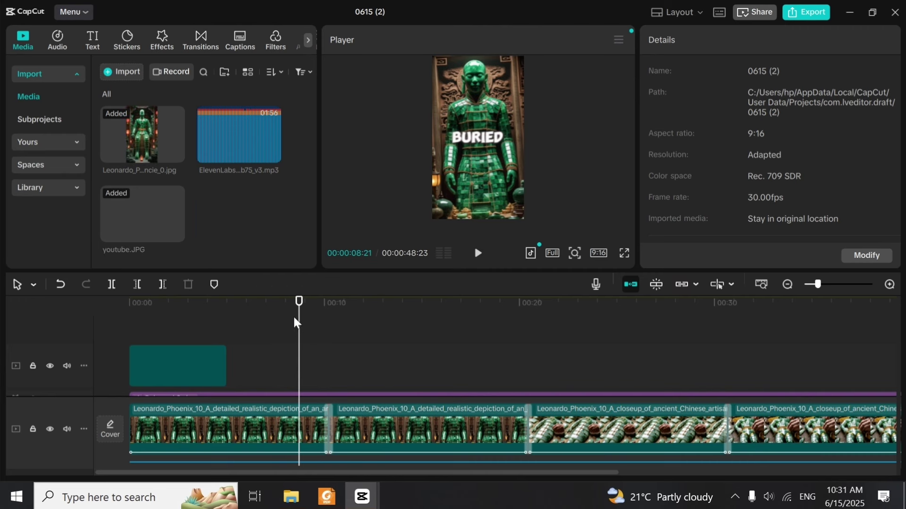
left_click_drag(215, 316, 86, 329)
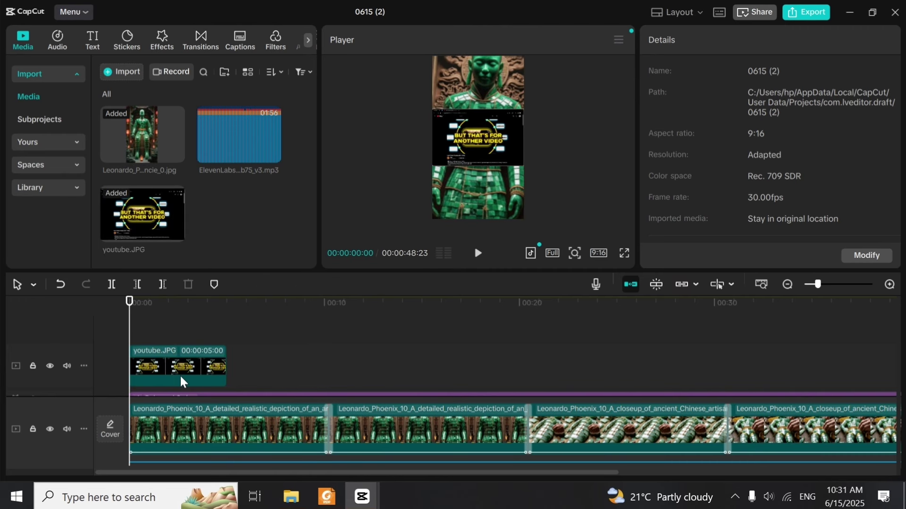
left_click(209, 363)
left_click_drag(524, 165, 552, 169)
left_click_drag(504, 141, 484, 140)
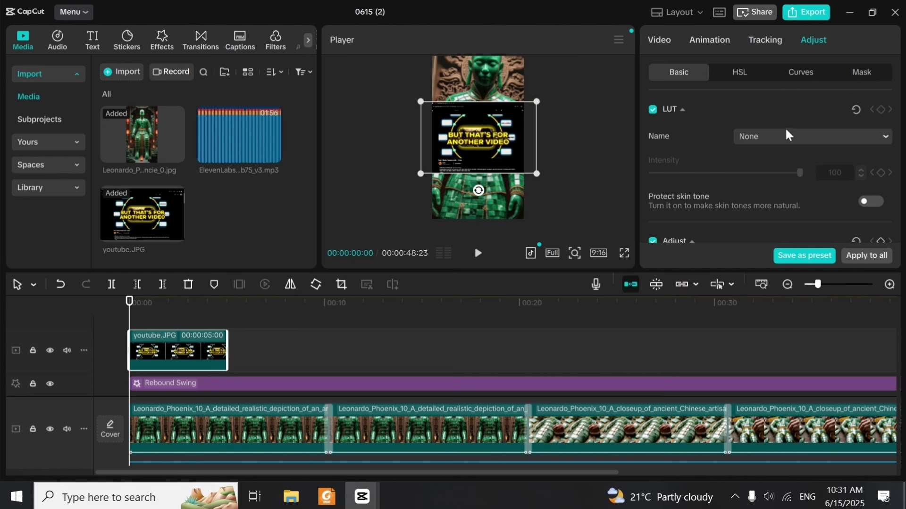
Set the youtube.JPG overlay's blend mode to Screen and move it to the upper part of the frame
left_click(664, 42)
left_click_drag(898, 108, 901, 186)
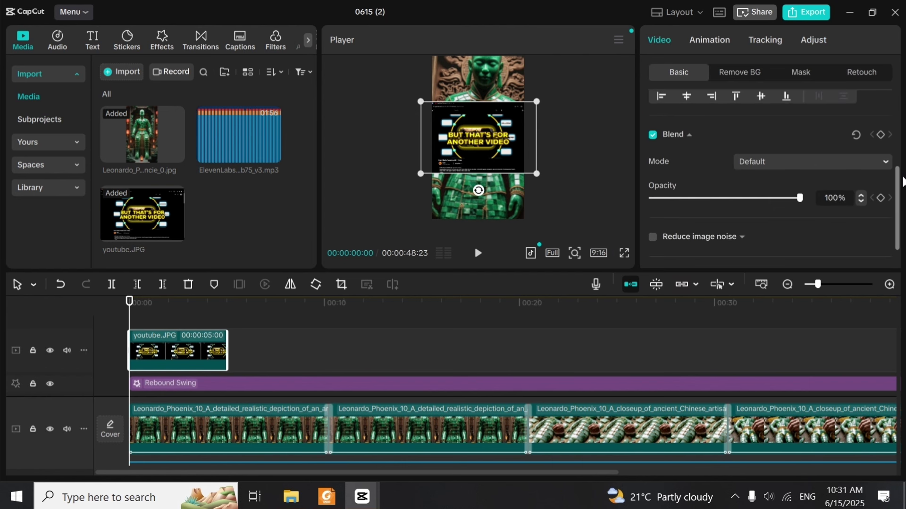
left_click(777, 162)
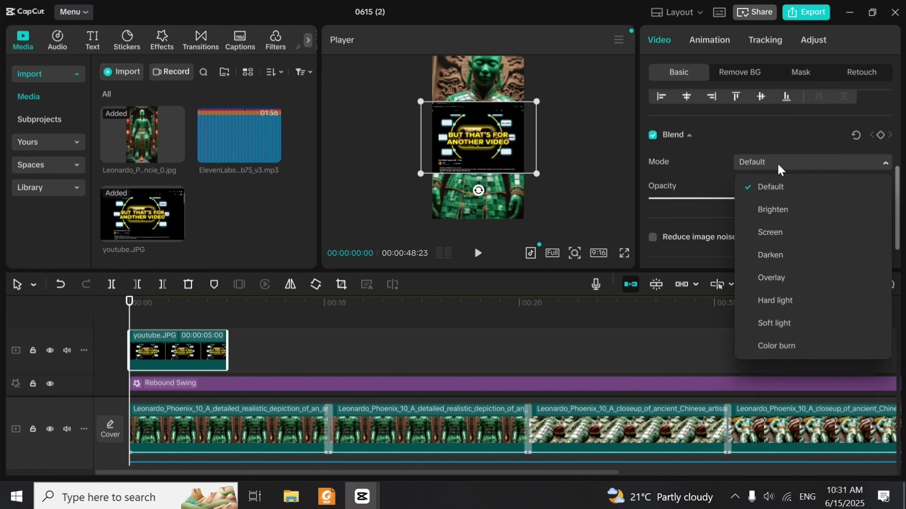
left_click(764, 235)
left_click_drag(501, 154, 501, 127)
left_click_drag(503, 206, 499, 103)
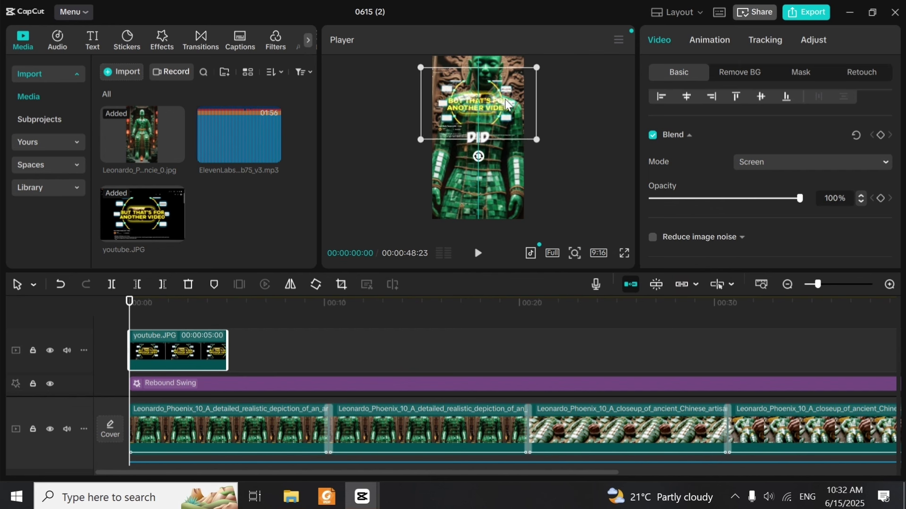
Try the Overlay and Soft light blend modes on the recentred youtube.JPG clip, and delete the clip from the timeline
left_click(765, 163)
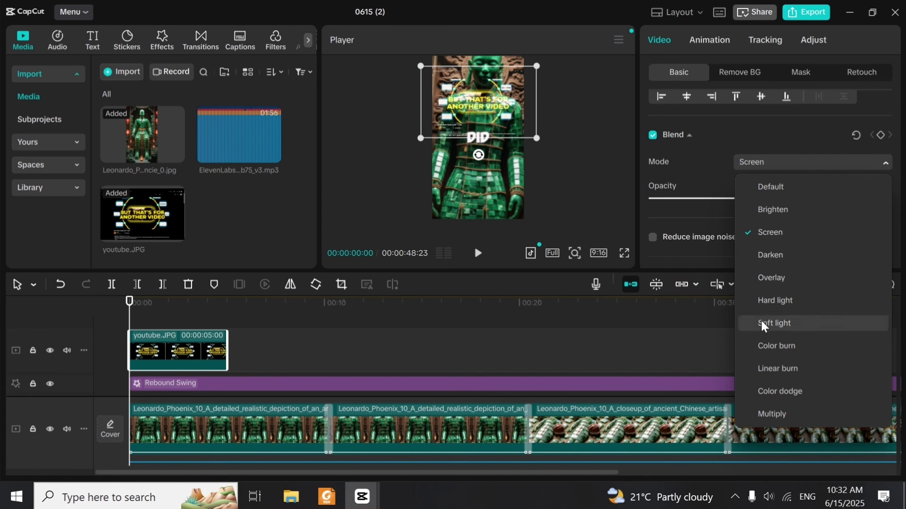
left_click(766, 281)
left_click_drag(489, 109, 487, 143)
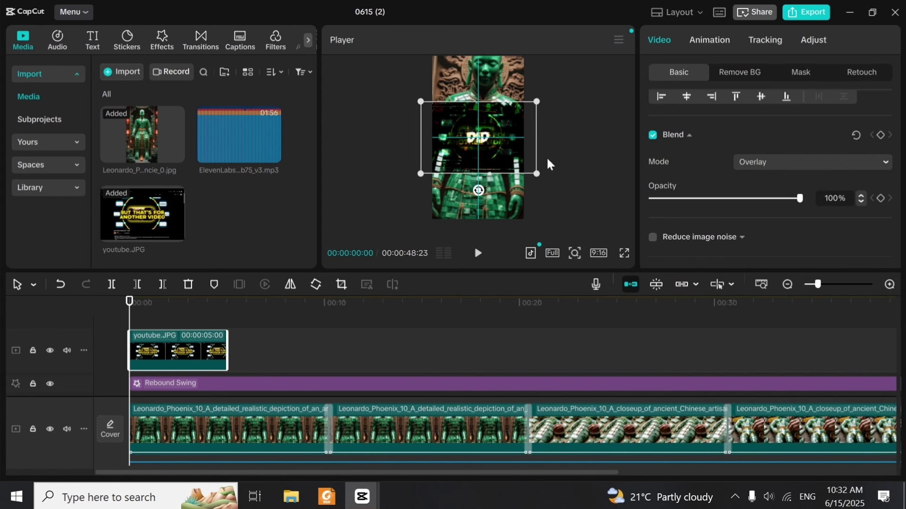
left_click(768, 160)
left_click(775, 320)
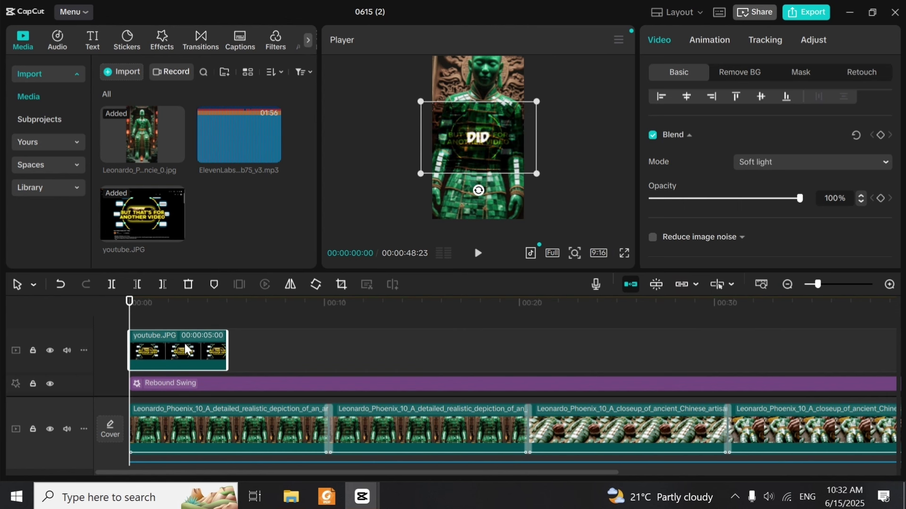
key("Delete")
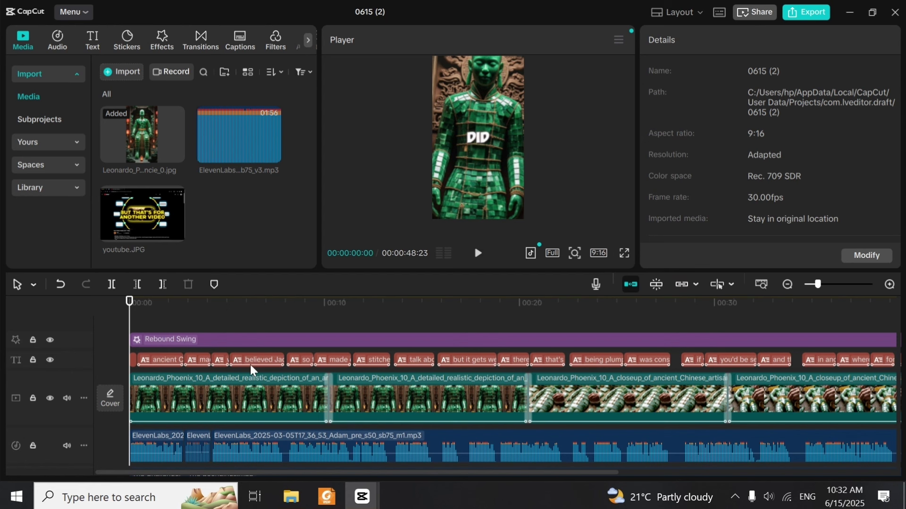
Try moving the fourth image clip onto a track above the main one, and undo the move
left_click_drag(885, 398, 888, 356)
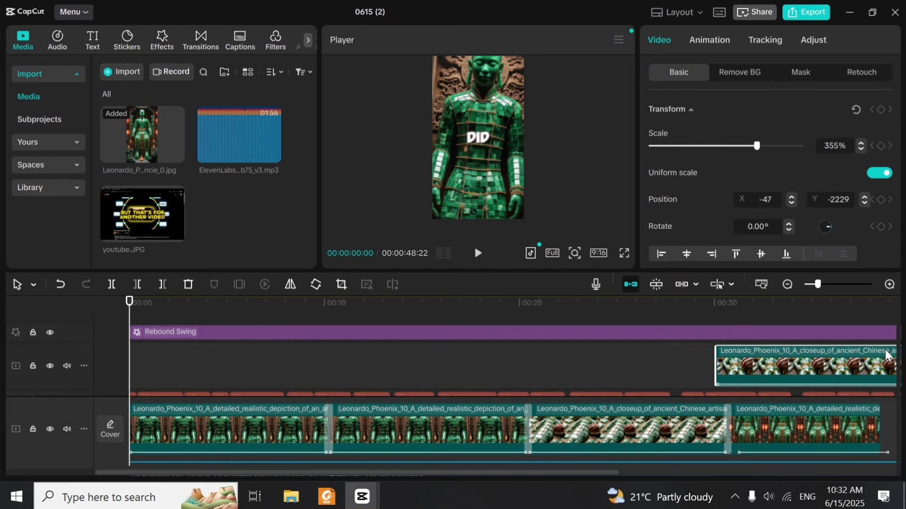
key("ctrl+z")
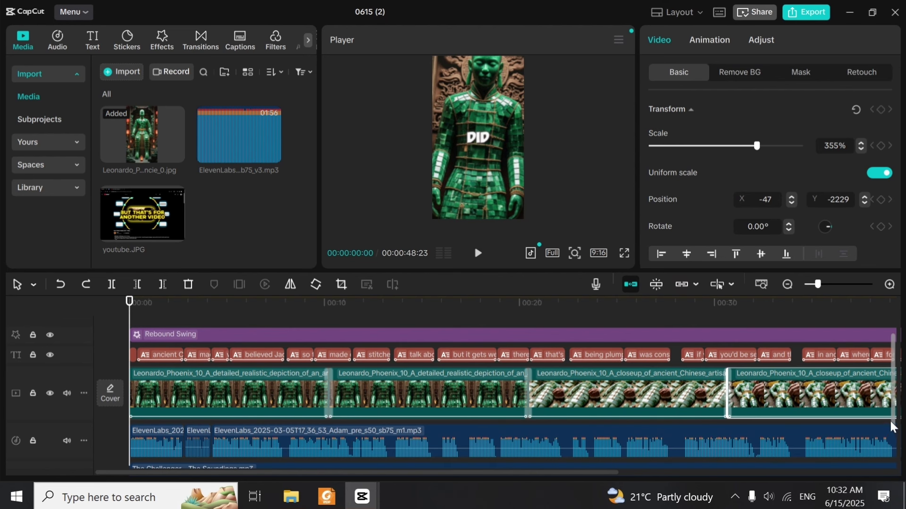
scroll(896, 405, "up", 2)
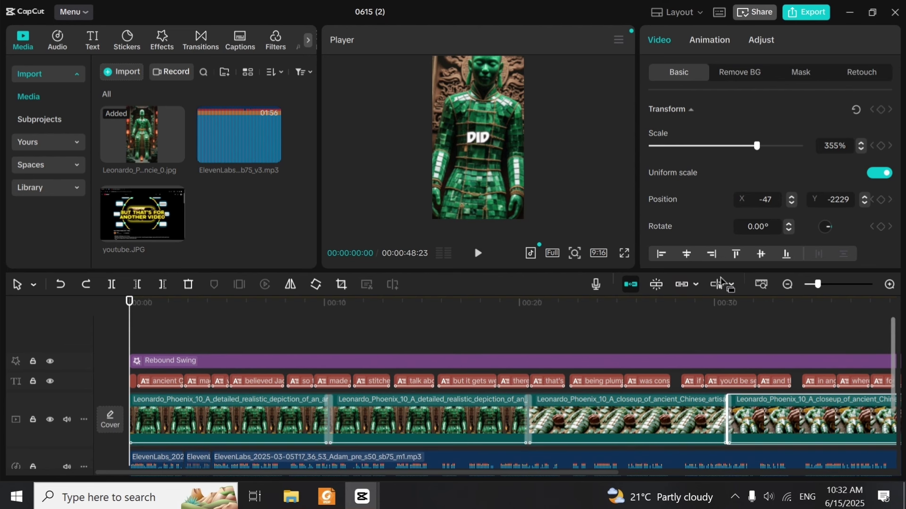
Add a Split mask to the first image clip, with its line tilted 7° at position X 107, Y 437
left_click(802, 73)
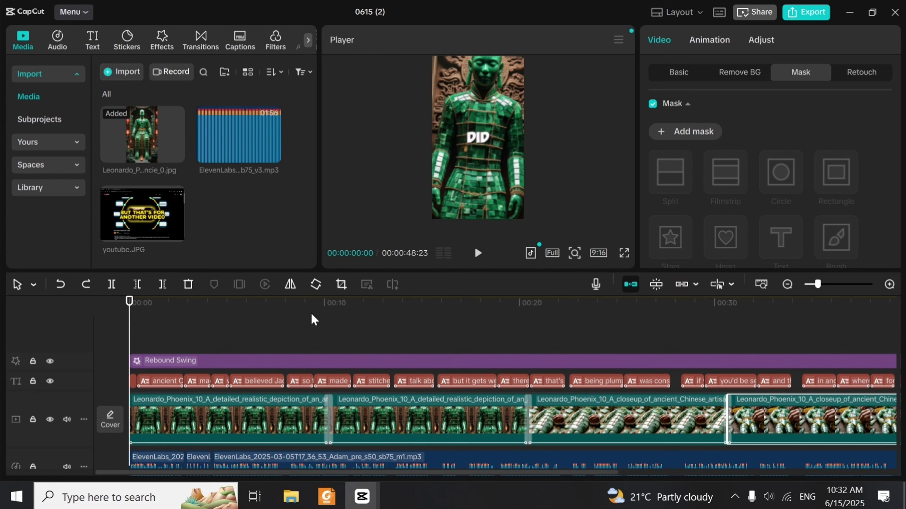
left_click(224, 425)
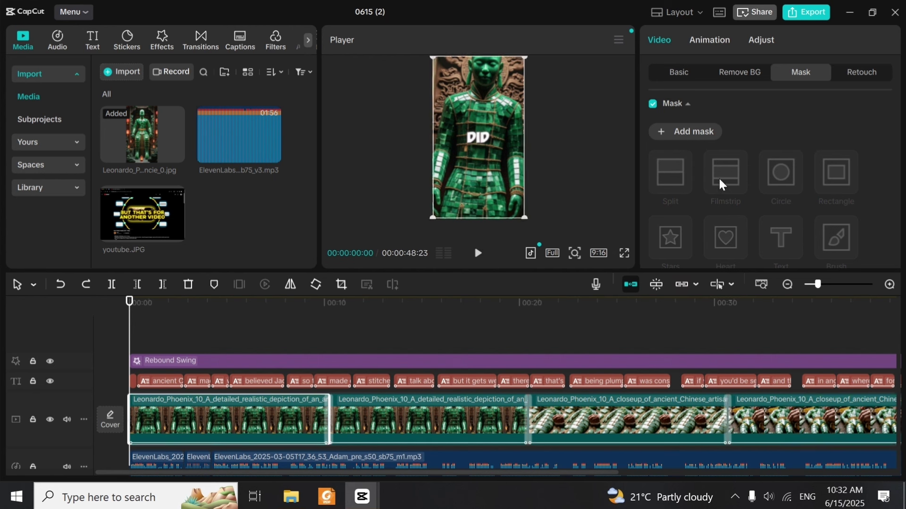
left_click(691, 132)
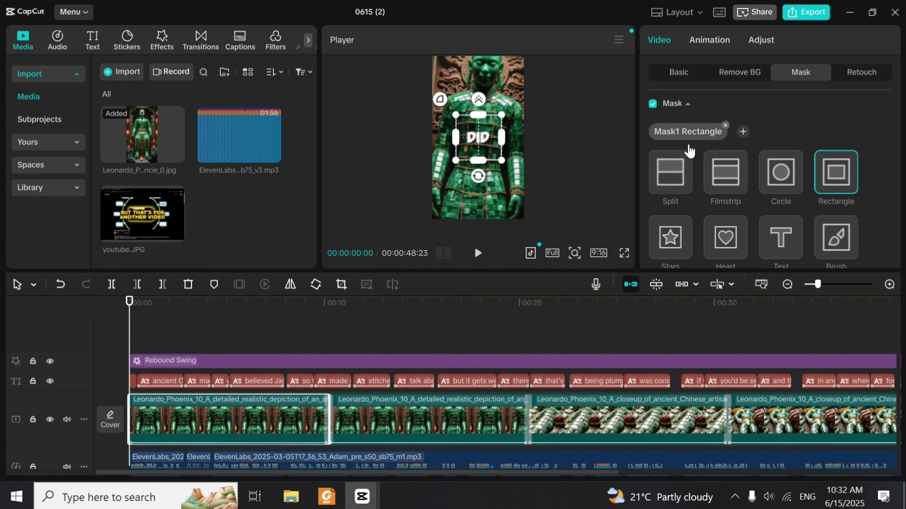
left_click(680, 185)
left_click_drag(497, 143, 506, 100)
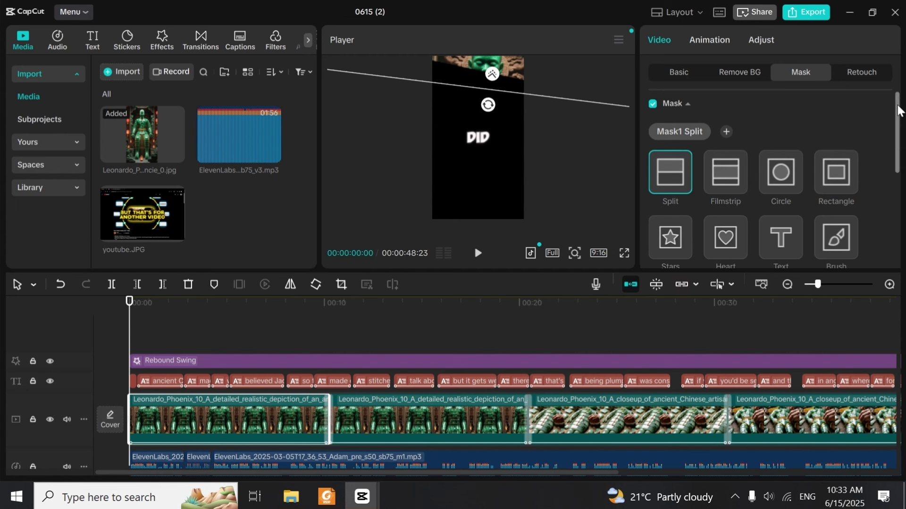
Try feathering the Split mask, reset the feather to 0, and level the mask line across the lower part of the first clip
scroll(765, 179, "down", 5)
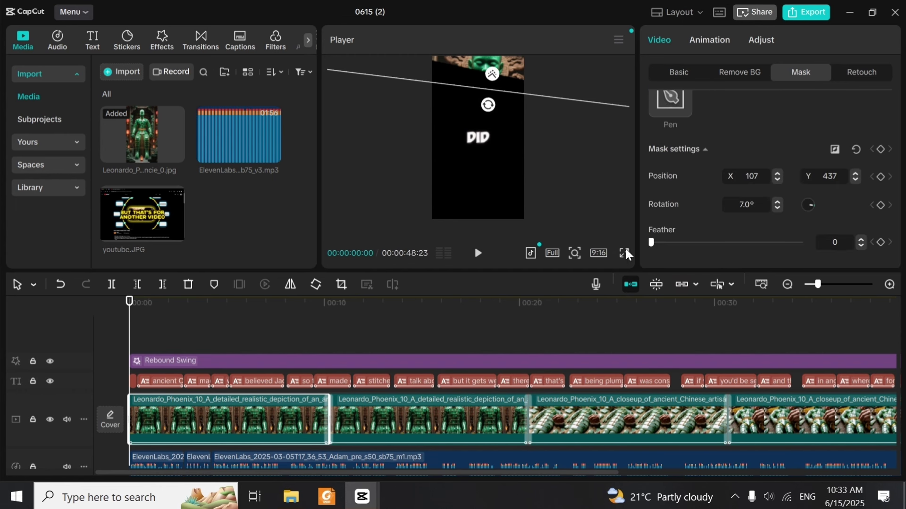
left_click_drag(657, 241, 779, 212)
left_click_drag(535, 120, 500, 222)
left_click_drag(722, 242, 647, 242)
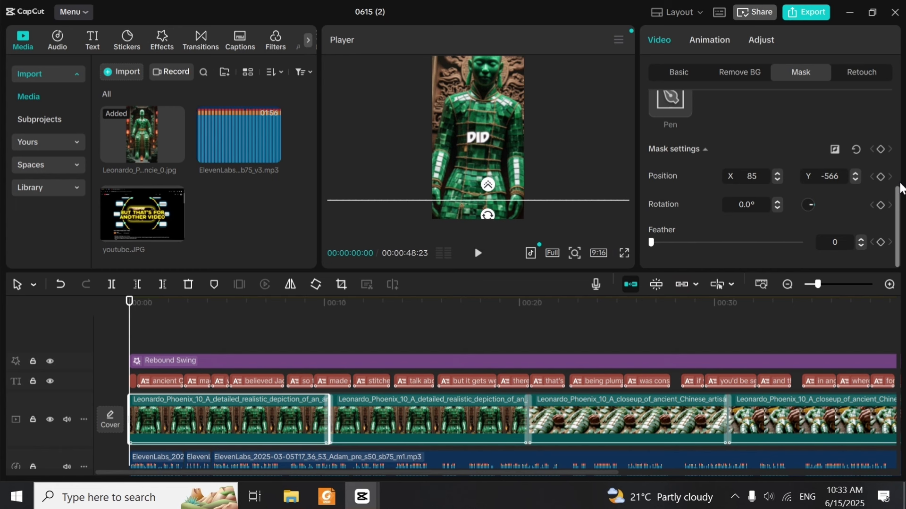
left_click_drag(898, 204, 893, 121)
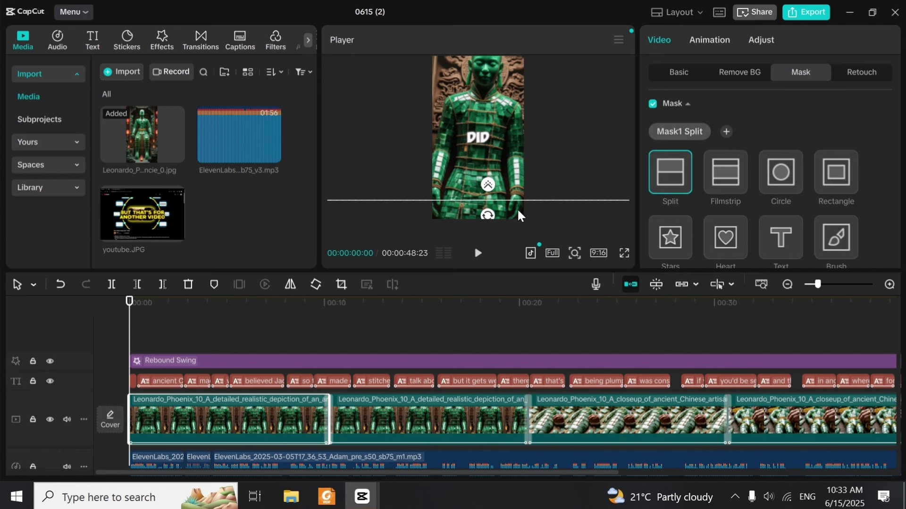
left_click_drag(518, 211, 492, 179)
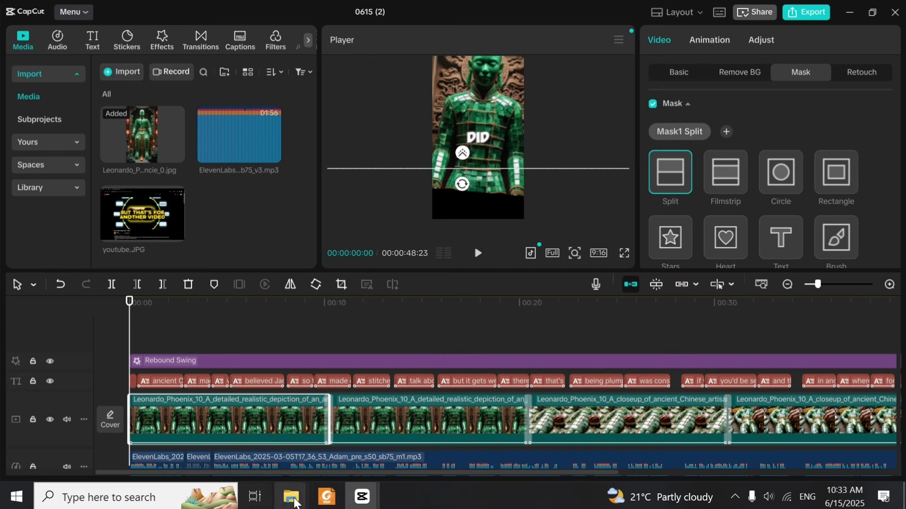
Bring header 3 from the Material Issac folder in File Explorer onto a track above the first clip and shift it slightly down
mouse_move(293, 500)
left_click(264, 415)
left_click(322, 220)
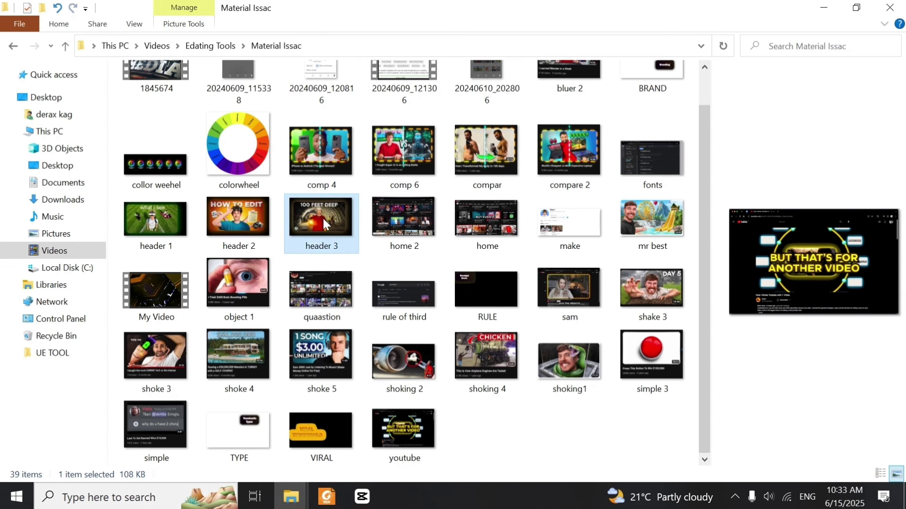
left_click_drag(322, 221, 231, 349)
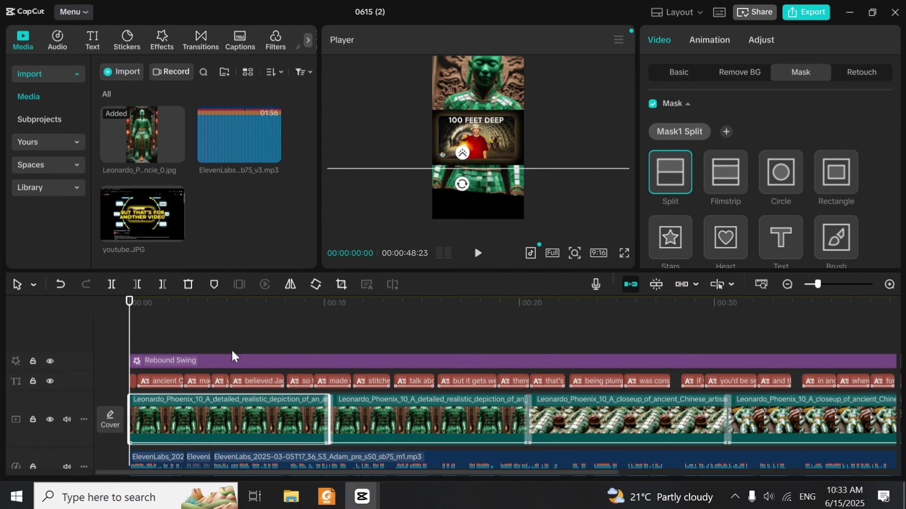
left_click_drag(484, 141, 492, 156)
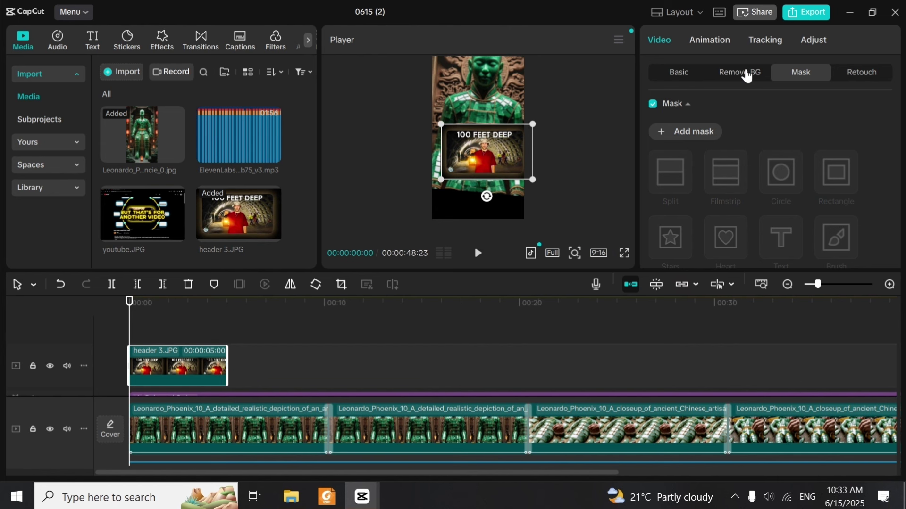
Add a Rectangle mask to the header 3 overlay and enlarge it around the man in the center
left_click(694, 136)
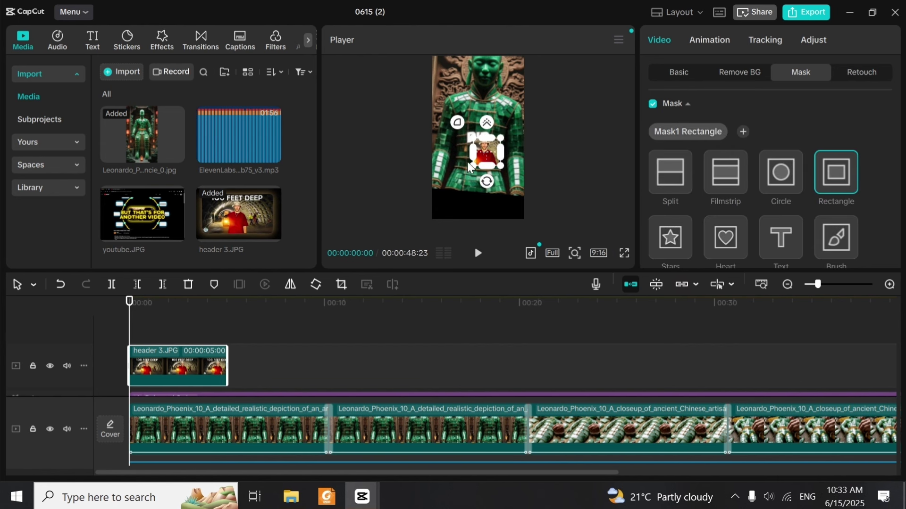
left_click_drag(503, 152, 484, 124)
left_click_drag(487, 184, 488, 174)
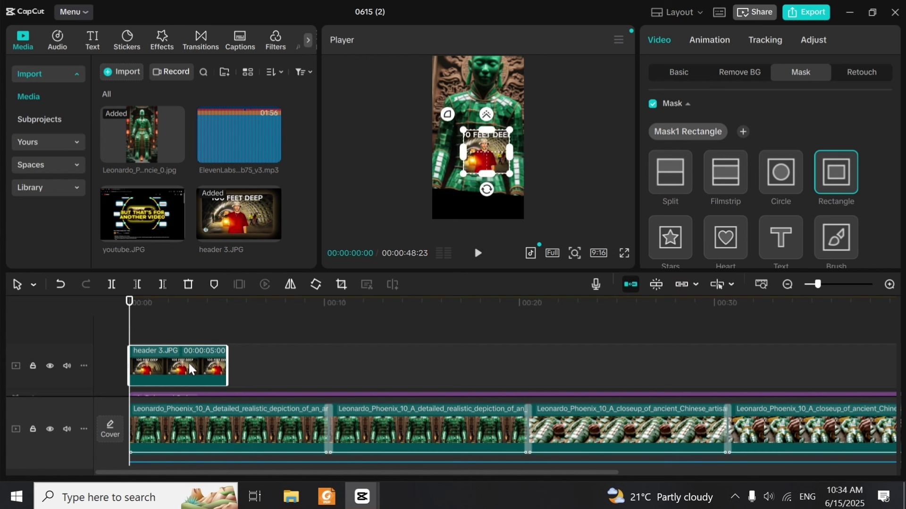
Turn the masked header 3 overlay into a compound clip and scrub through its first seconds
right_click(186, 364)
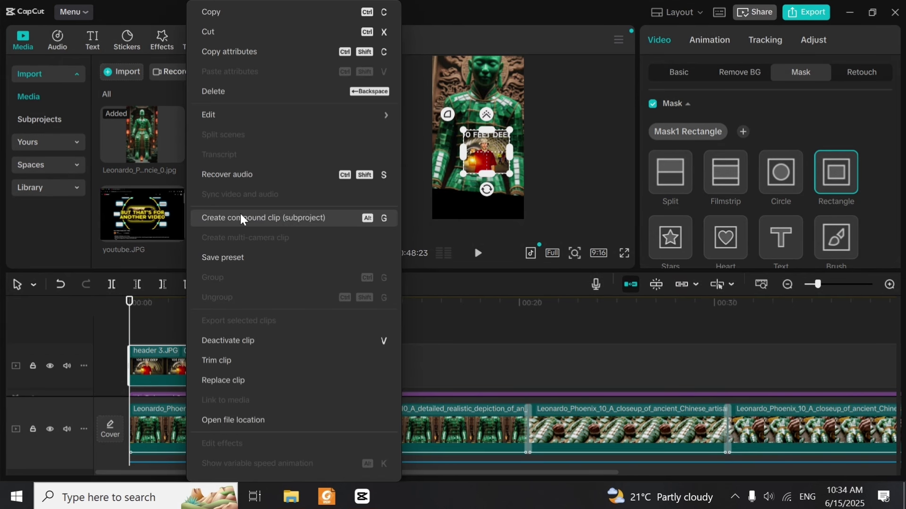
key("Escape")
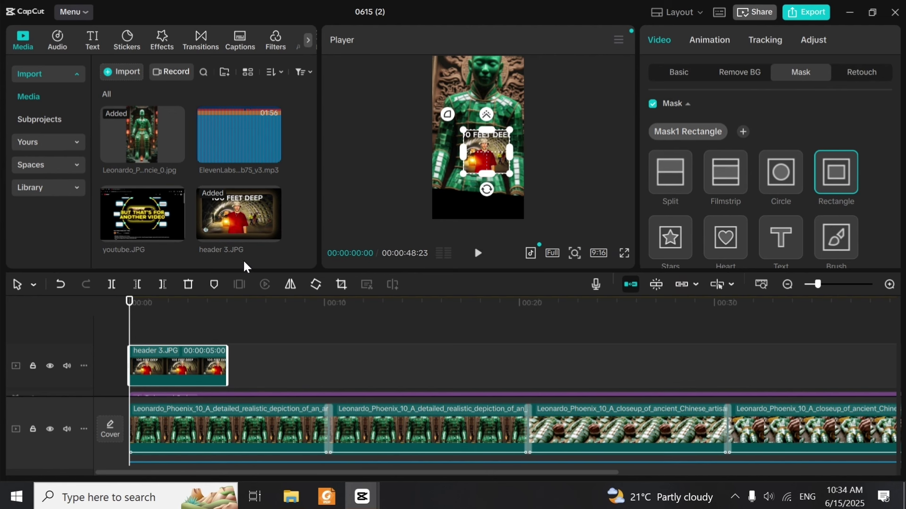
left_click(147, 350)
left_click_drag(130, 315, 159, 318)
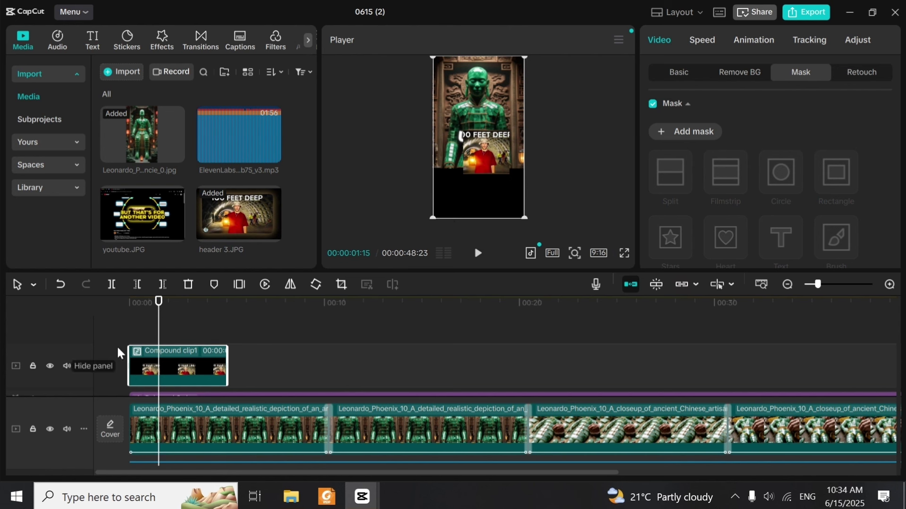
Move the compound clip into the lower-right corner of the video frame and return the playhead to the start
left_click_drag(162, 340, 137, 340)
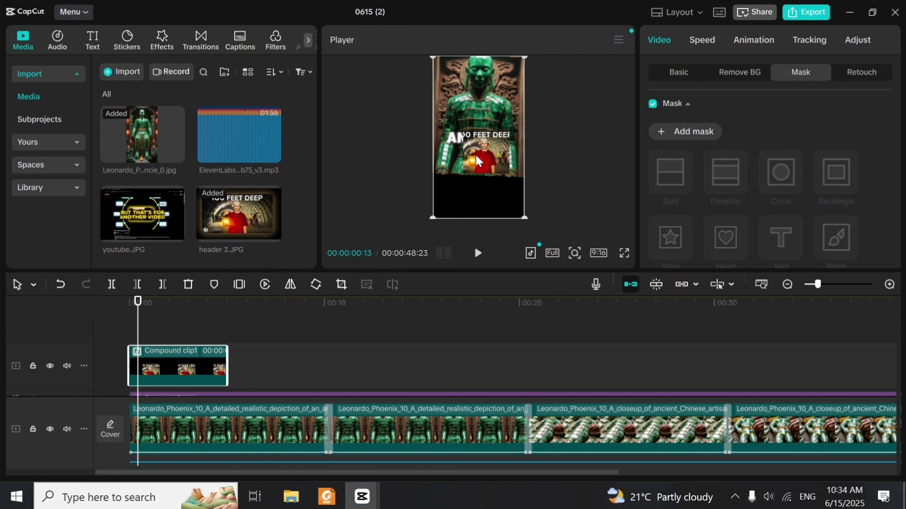
left_click_drag(489, 188, 482, 226)
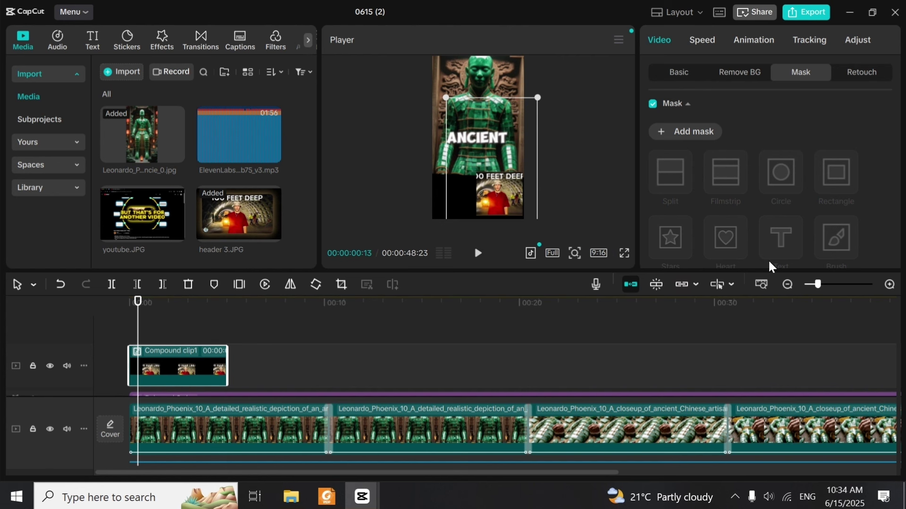
left_click(896, 359)
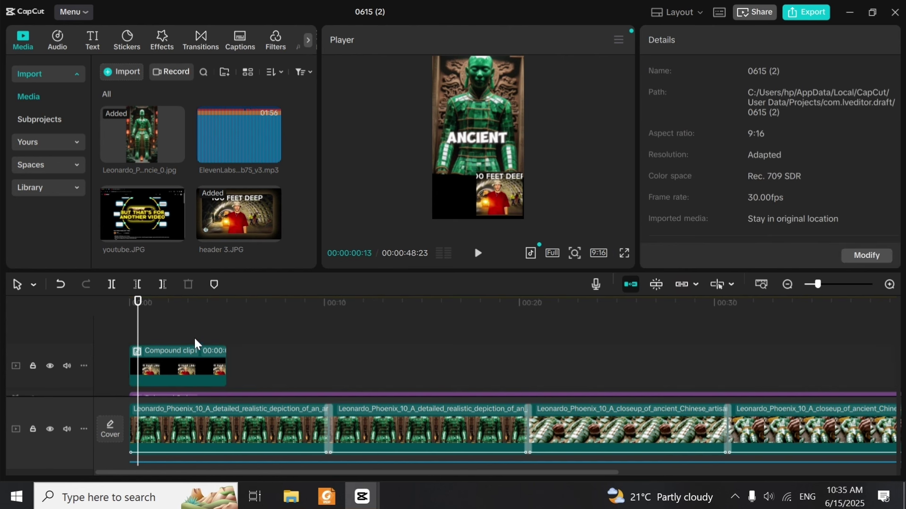
left_click_drag(138, 337, 85, 343)
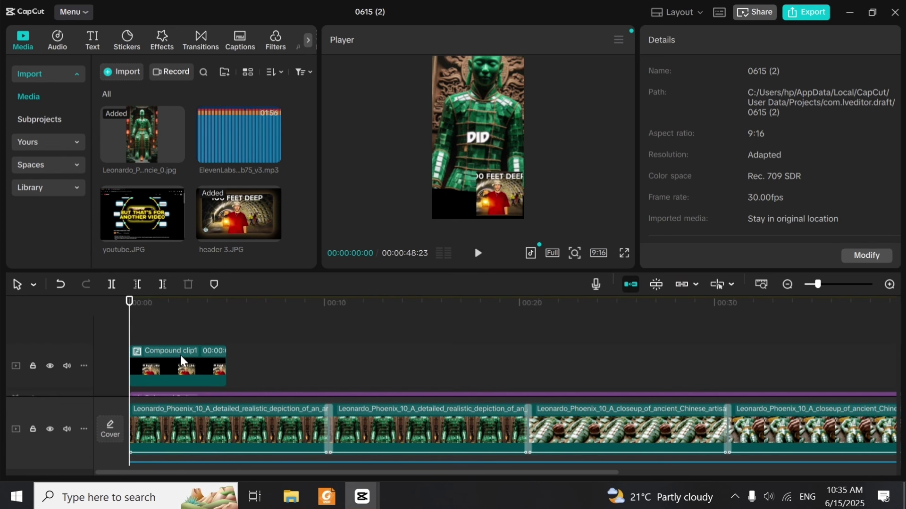
Delete the compound clip overlay and remove the Split mask from the first image clip
left_click(180, 368)
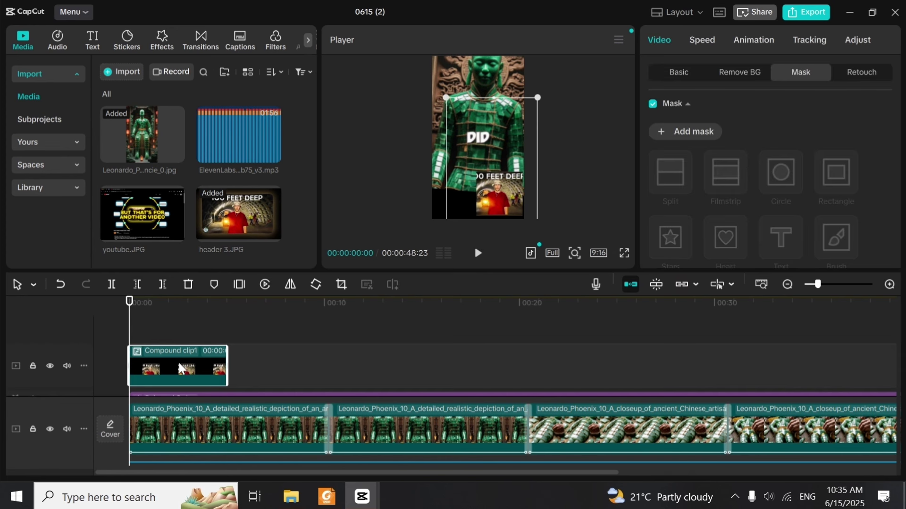
key("Delete")
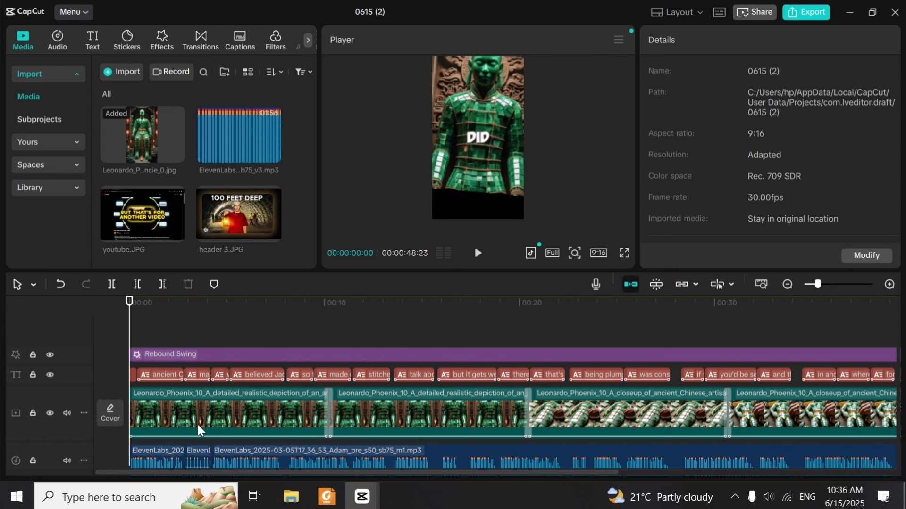
left_click(205, 415)
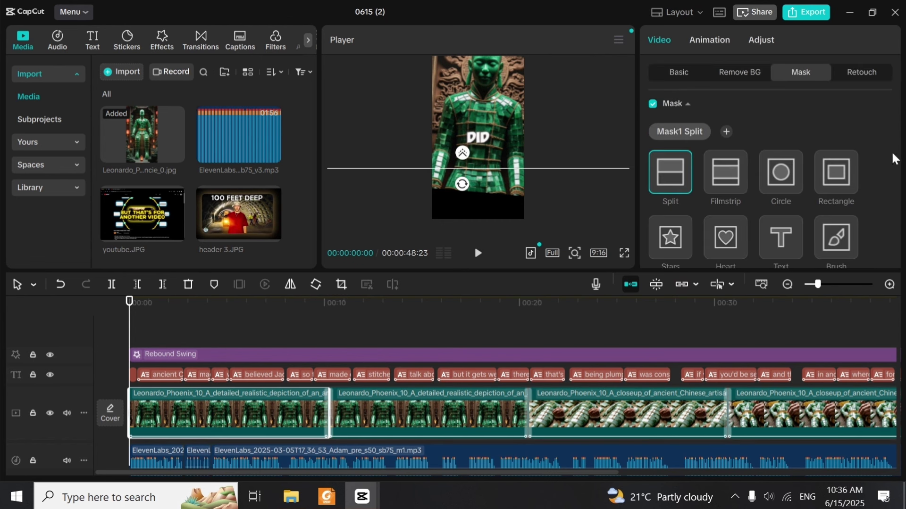
left_click(707, 125)
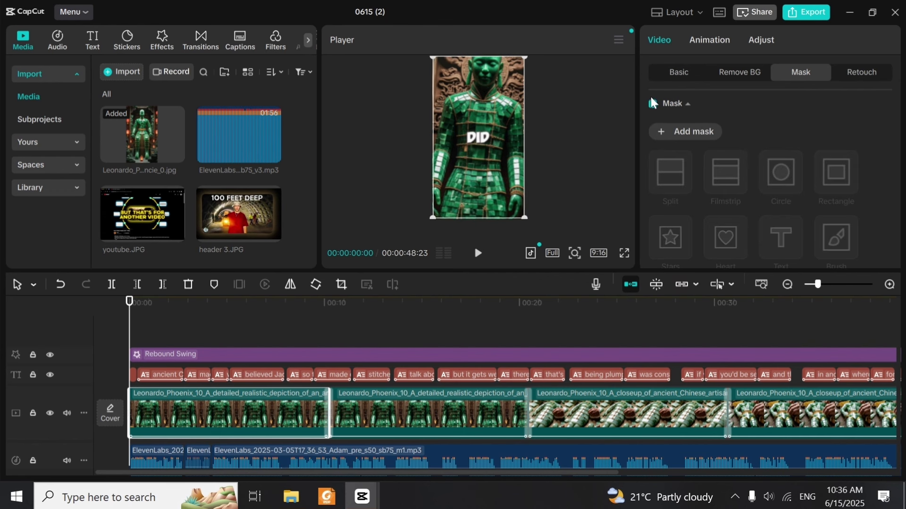
left_click(165, 334)
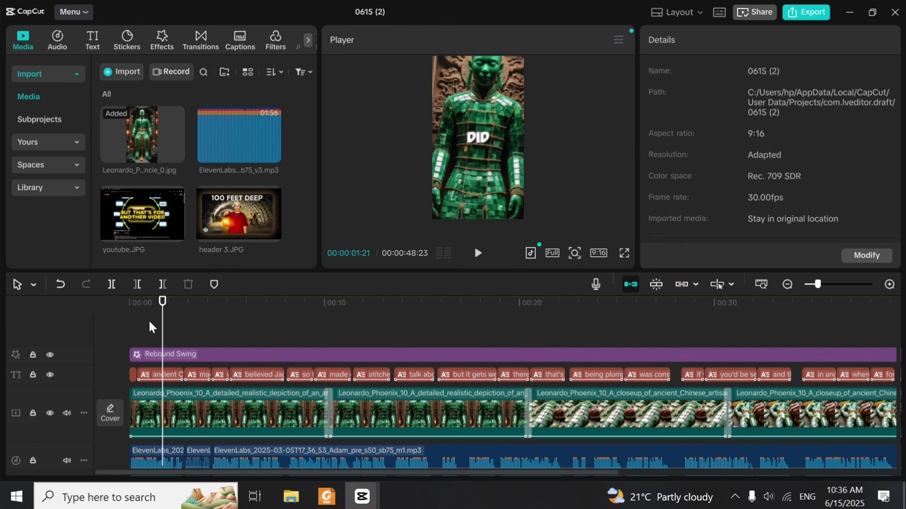
left_click(133, 330)
left_click(116, 334)
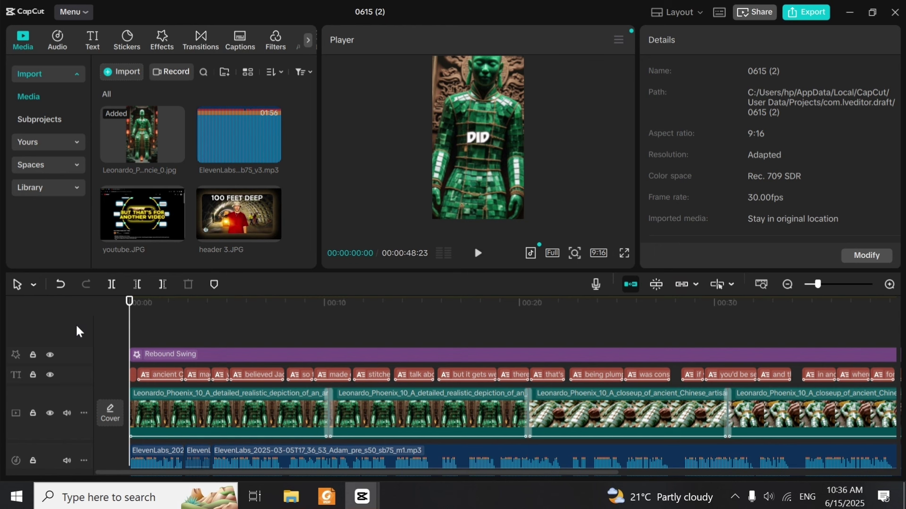
Add a custom adjustment layer above the Rebound Swing effect and stretch it over the entire video
left_click(307, 39)
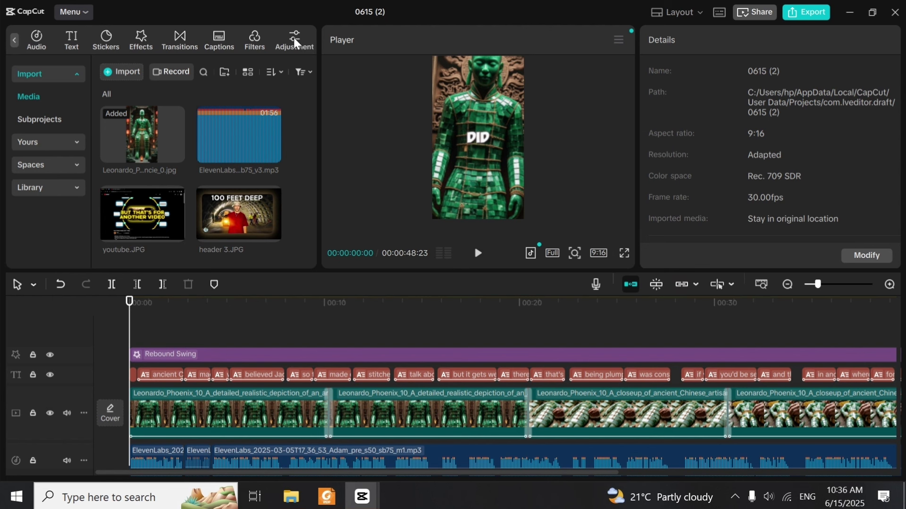
left_click(294, 40)
mouse_move(126, 90)
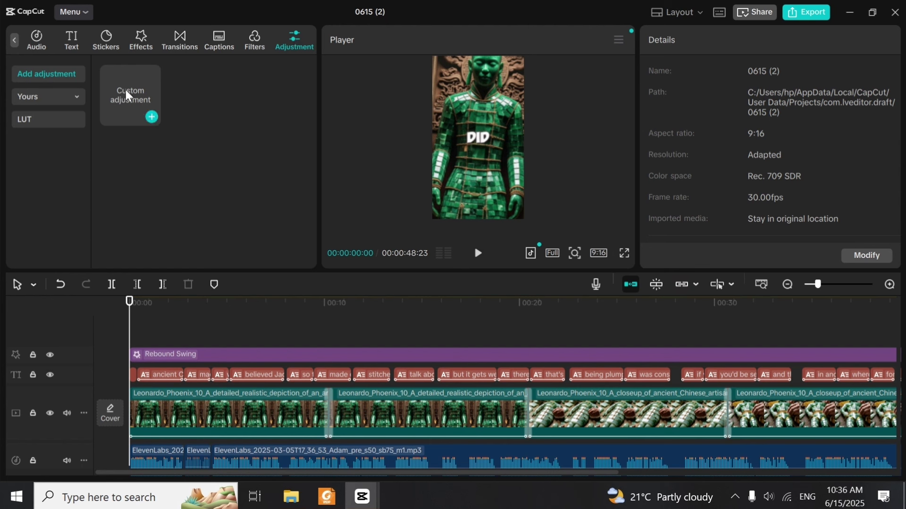
left_click_drag(125, 92, 168, 333)
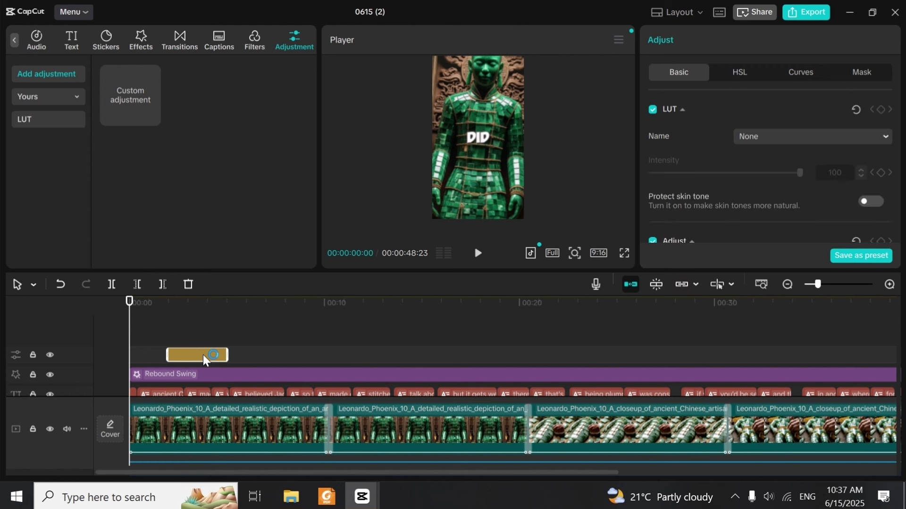
left_click_drag(165, 354, 129, 354)
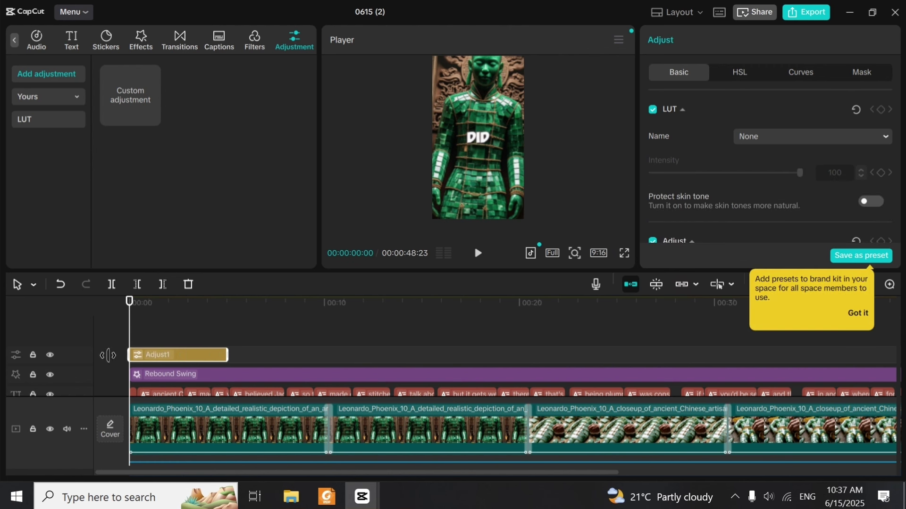
left_click_drag(223, 352, 562, 366)
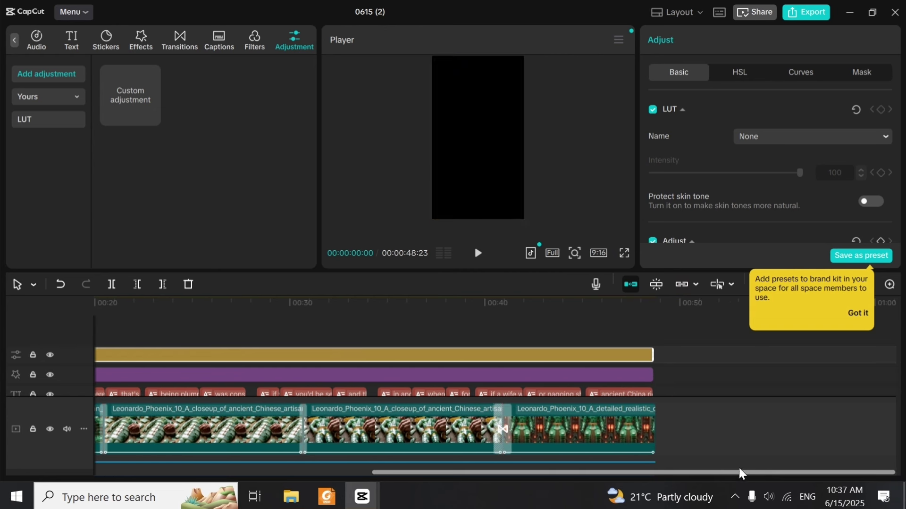
left_click_drag(738, 473, 350, 475)
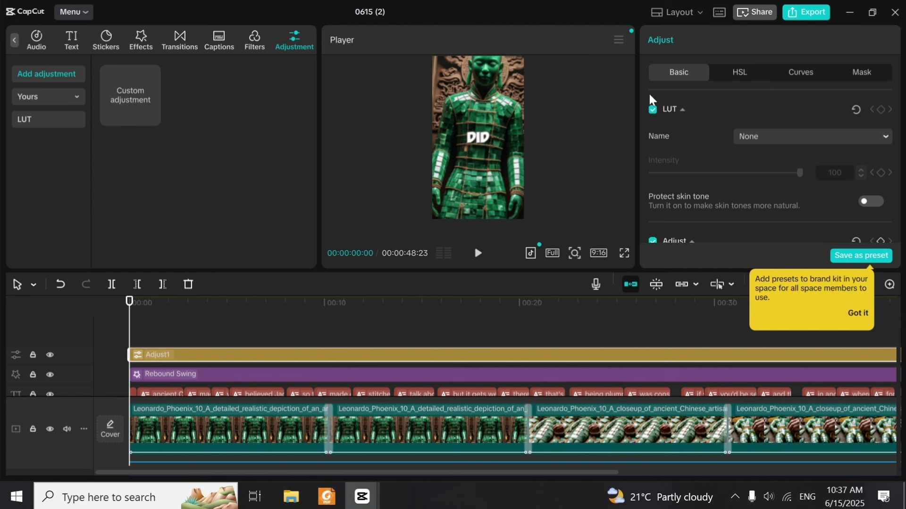
Set the adjustment layer's Temp to 11, Tint to 23 and Saturation to 50
left_click(262, 380)
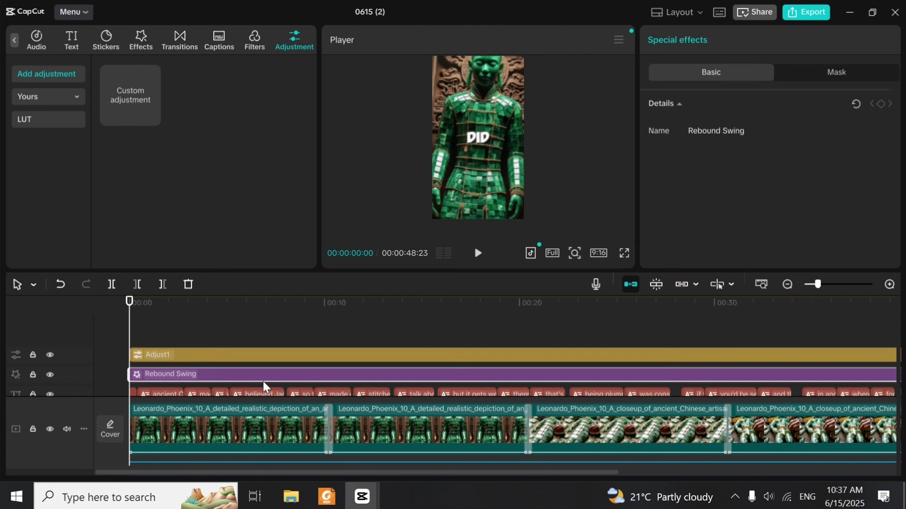
left_click(273, 359)
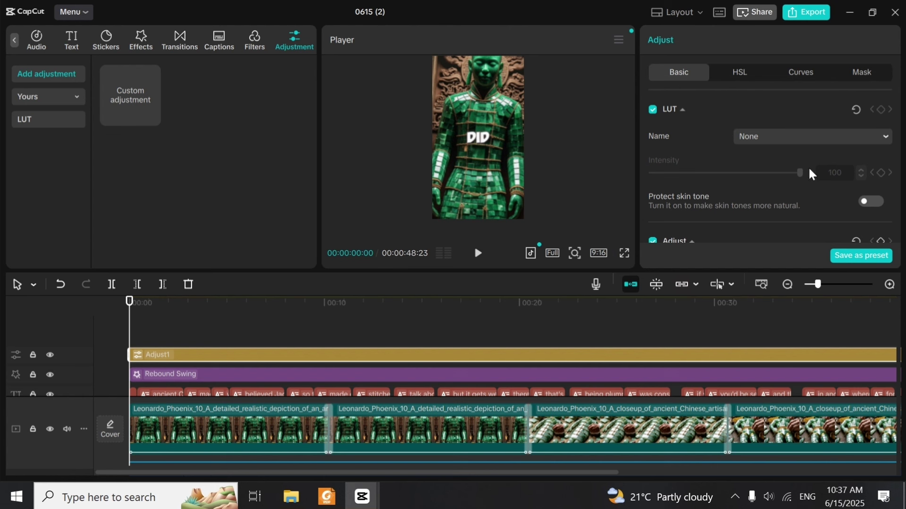
left_click_drag(901, 102, 901, 142)
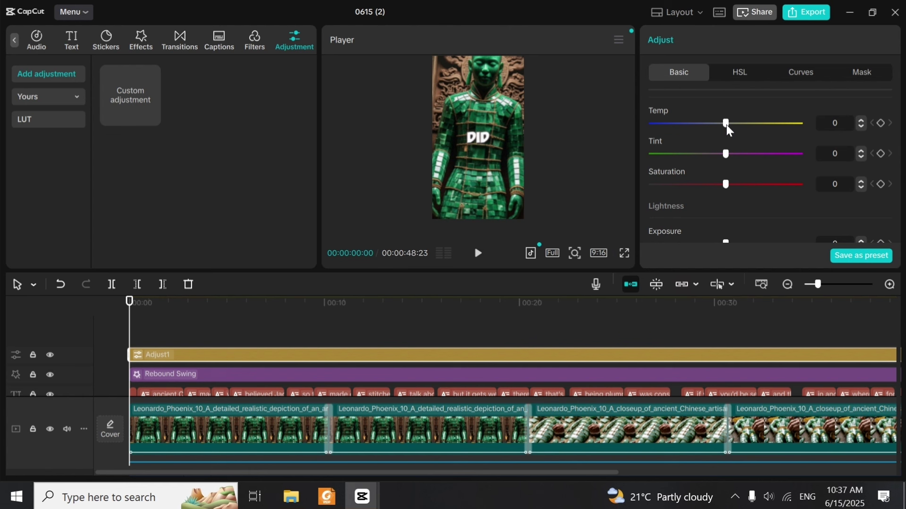
left_click_drag(727, 125, 853, 116)
left_click_drag(774, 119, 741, 121)
left_click_drag(726, 154, 762, 156)
left_click_drag(739, 186, 810, 179)
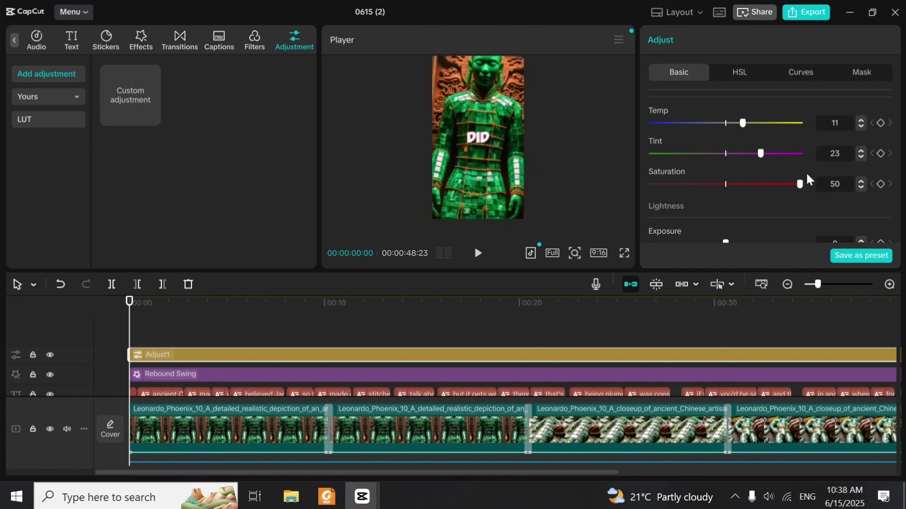
Try Contrast 20 and a lower Highlight on the adjustment layer, reset both to 0, and set Shadow to 8
left_click_drag(898, 139, 900, 165)
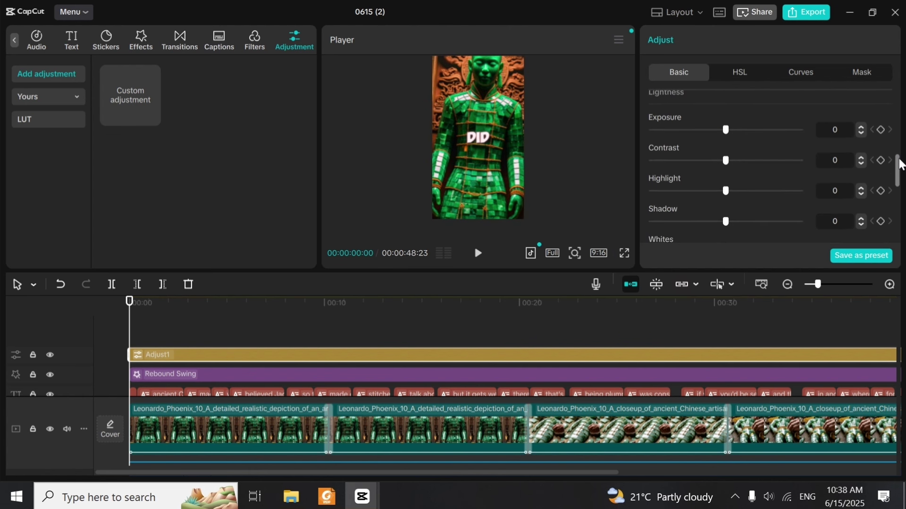
left_click_drag(725, 130, 754, 161)
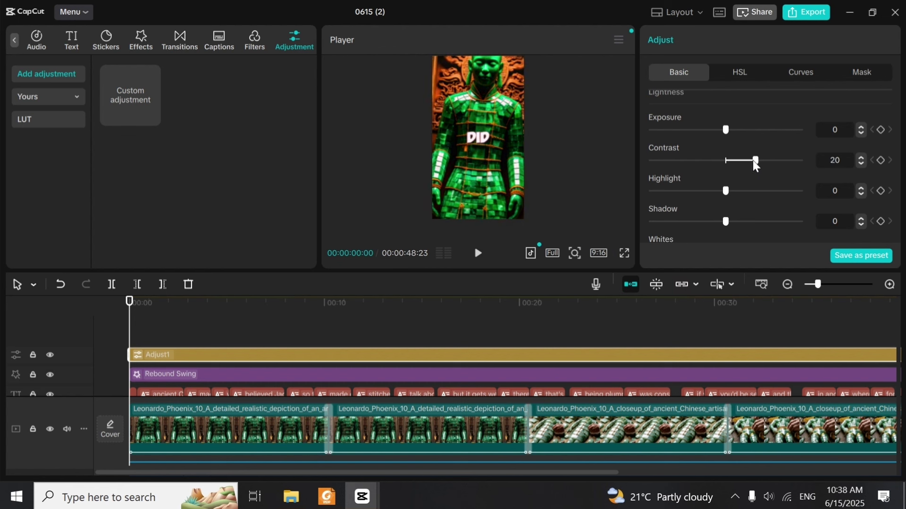
left_click_drag(725, 191, 703, 193)
left_click_drag(728, 223, 751, 220)
left_click(735, 223)
left_click(721, 192)
left_click(726, 160)
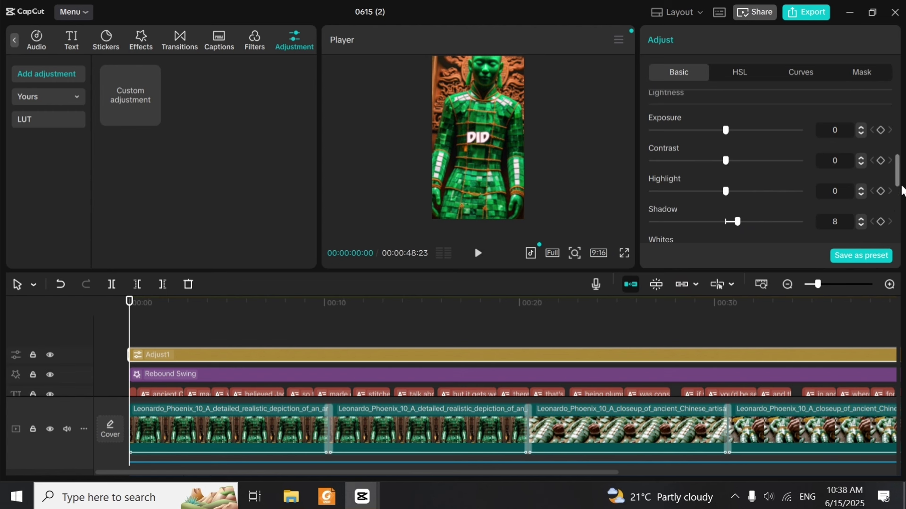
Set the adjustment layer's Temp to 8 and Tint to 10, and reduce Saturation to slightly above neutral
mouse_move(897, 153)
left_mouse_down()
mouse_move(896, 118)
mouse_move(898, 176)
mouse_move(895, 152)
left_mouse_up()
left_click(735, 220)
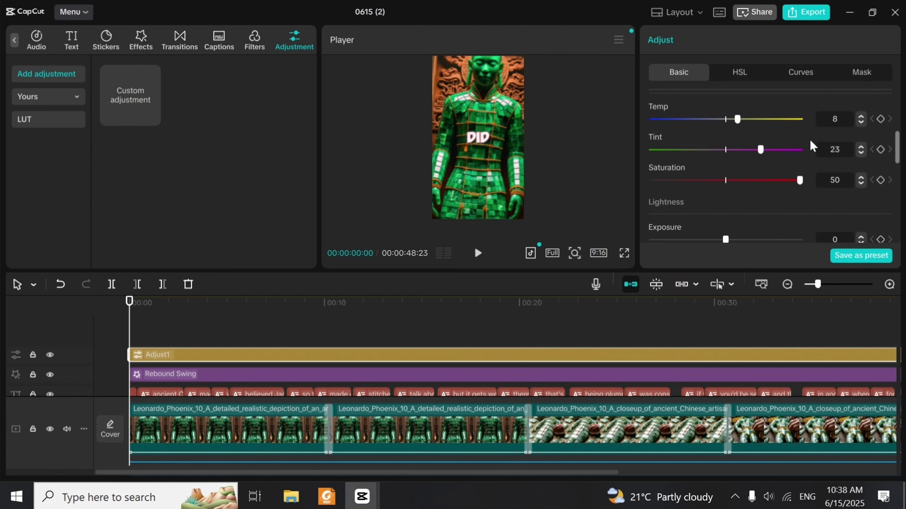
left_click(740, 150)
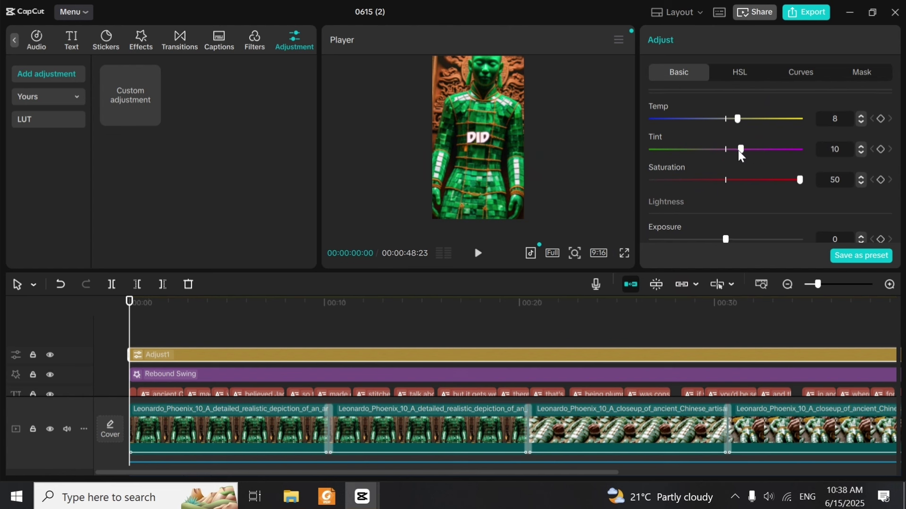
left_click(744, 179)
Try strong effect values on the adjustment layer, and settle on Sharpen 16, Clarity 19 and Particles 14
left_click_drag(901, 146, 903, 218)
left_click_drag(679, 162, 904, 160)
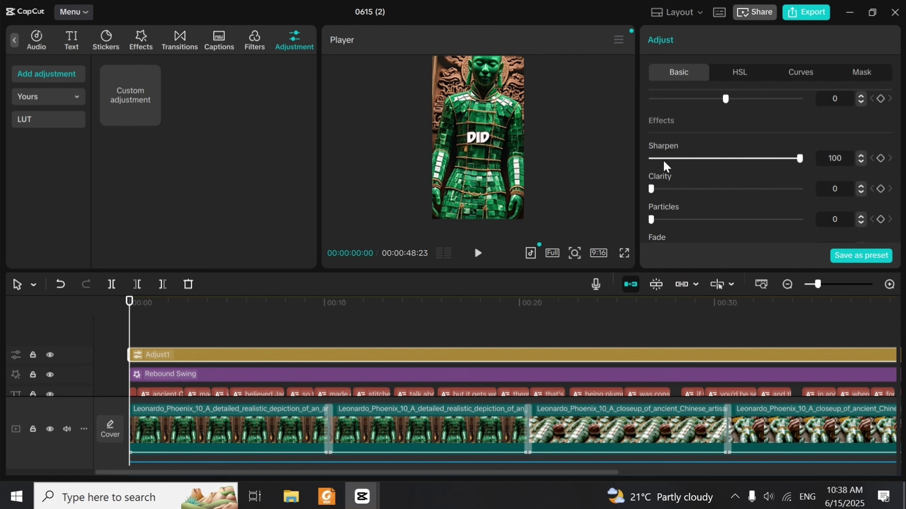
left_click_drag(664, 162, 740, 158)
left_click_drag(657, 189, 807, 187)
left_click(675, 220)
left_click_drag(697, 220, 672, 220)
left_click(680, 189)
left_click(676, 159)
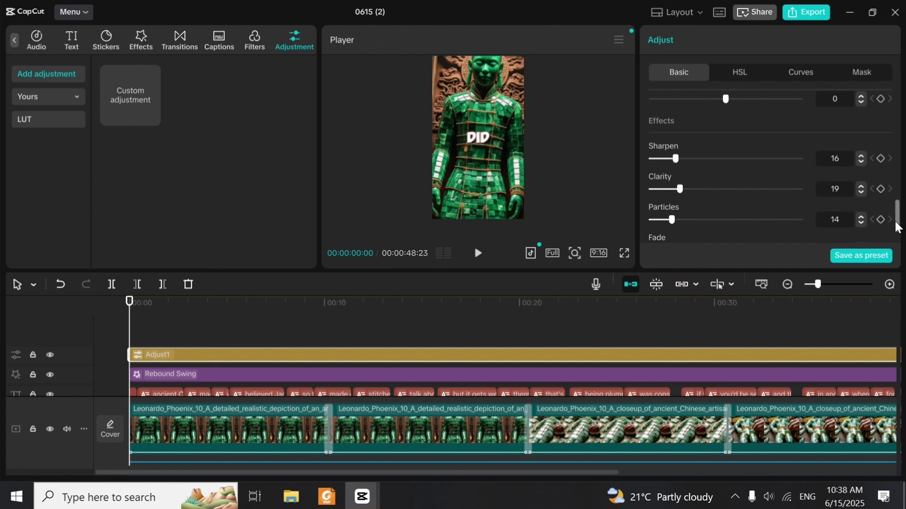
Open the adjustment layer's HSL settings and preview the graded picture at about 2 seconds and at the start
scroll(898, 217, "down", 2)
left_click(736, 72)
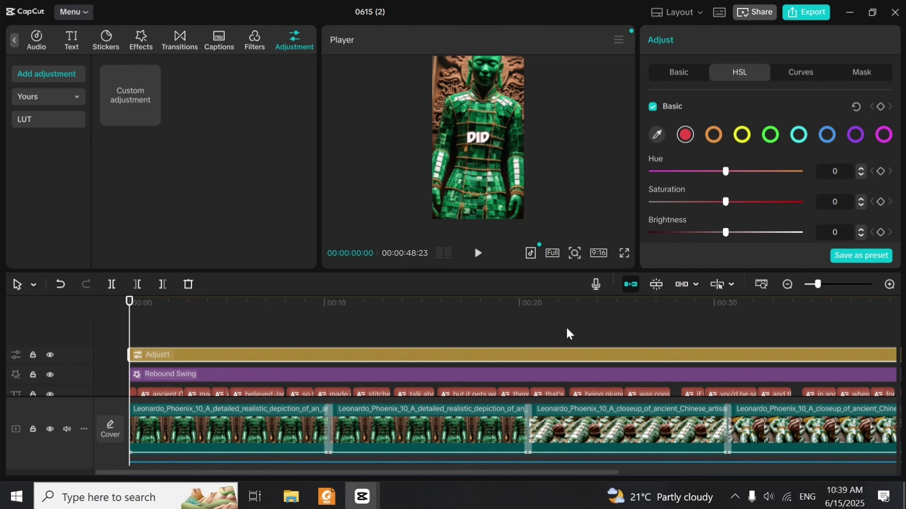
key("Right")
left_click(171, 333)
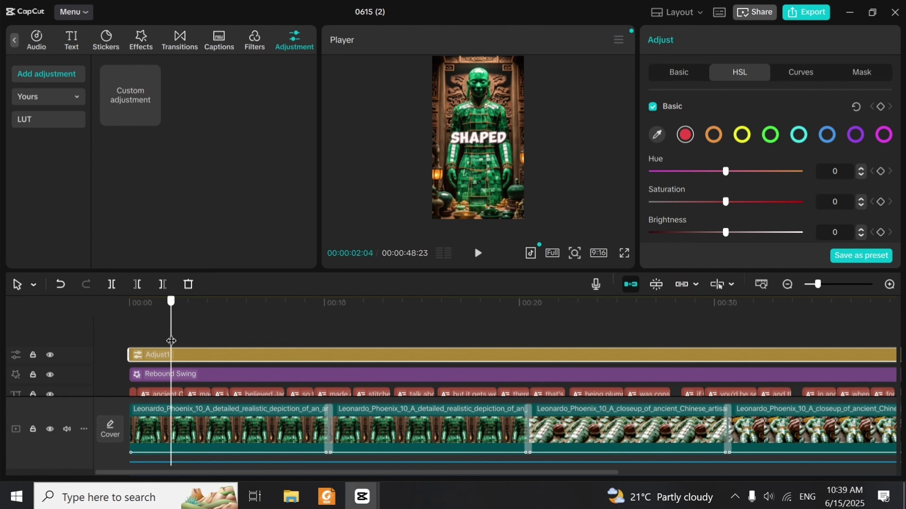
left_click(125, 342)
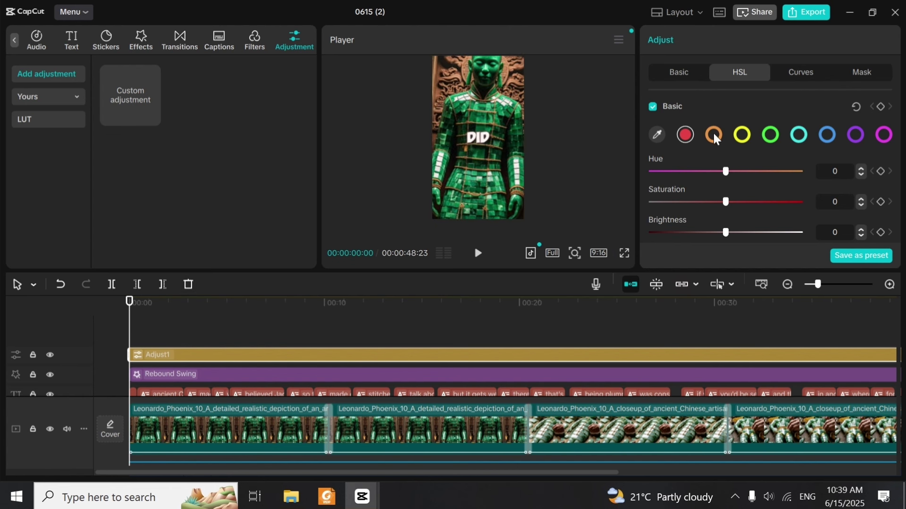
Adjust green in the adjustment layer's HSL settings, trying Saturation -100 and settling on Hue 10, Saturation 33 and Brightness -7
left_click(770, 134)
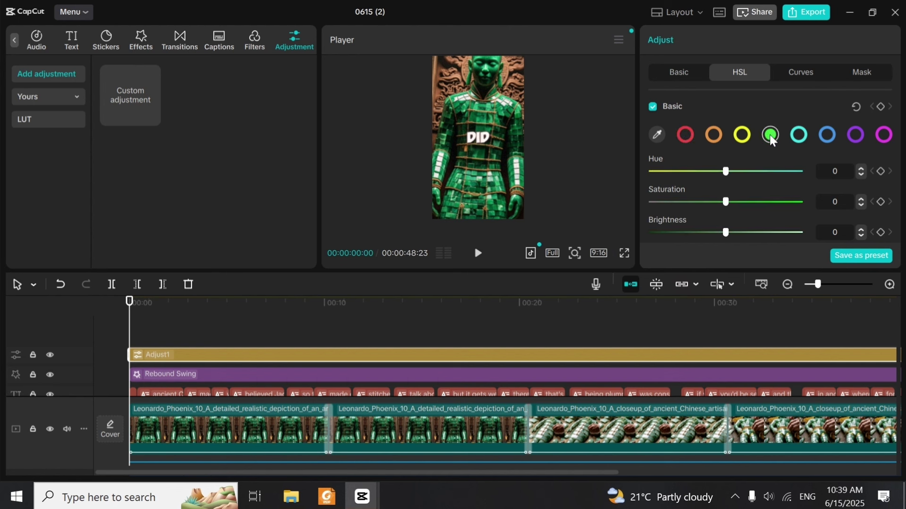
left_click_drag(727, 202, 604, 205)
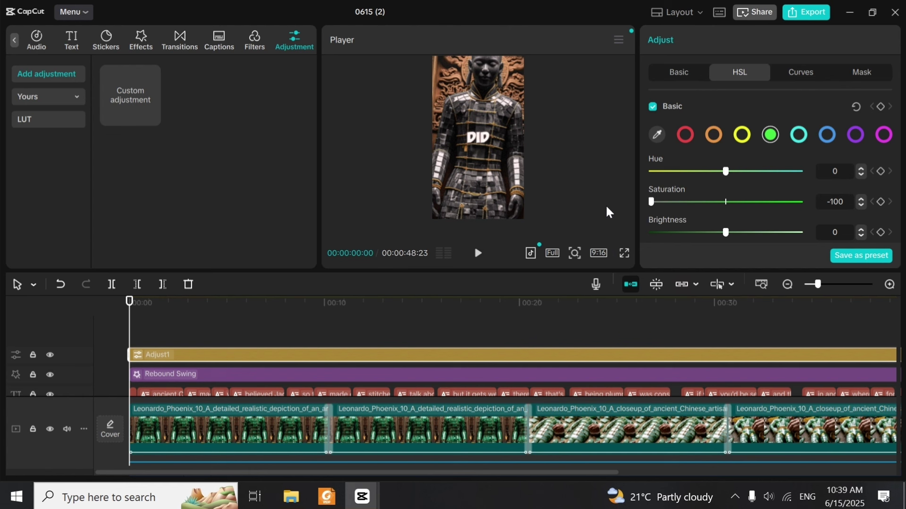
left_click_drag(606, 207, 747, 209)
mouse_move(725, 172)
left_mouse_down()
mouse_move(695, 173)
mouse_move(802, 171)
mouse_move(726, 167)
mouse_move(741, 181)
left_mouse_up()
mouse_move(726, 230)
left_mouse_down()
mouse_move(807, 230)
mouse_move(718, 230)
left_mouse_up()
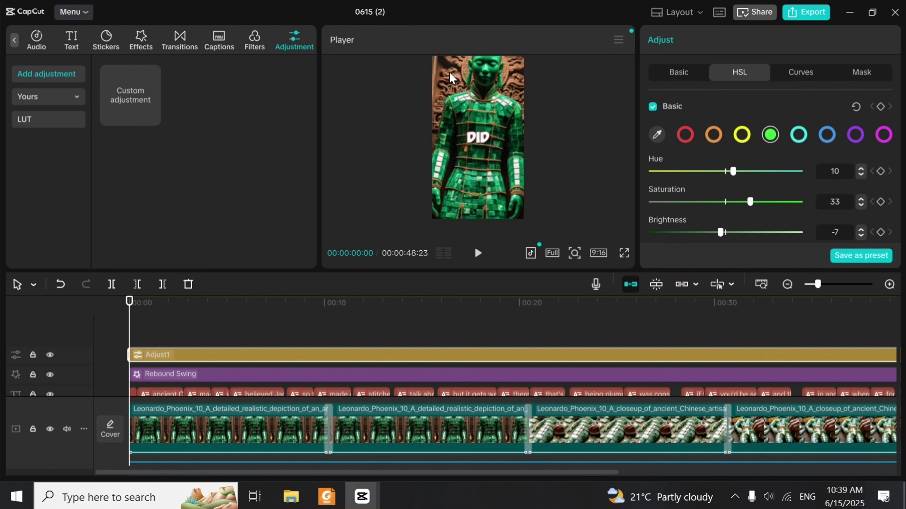
Try extreme HSL values on orange, and settle on Hue 5 with Saturation and Brightness at 0
left_click(713, 137)
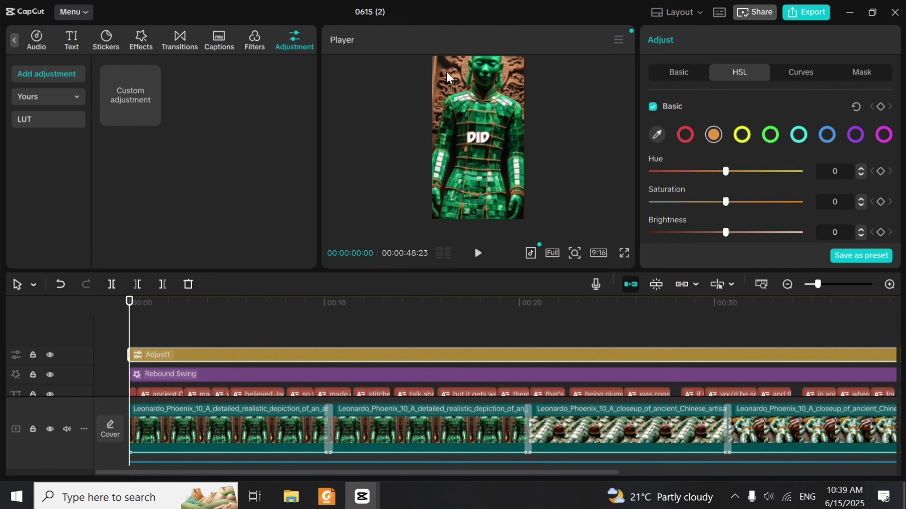
left_click_drag(726, 201, 635, 212)
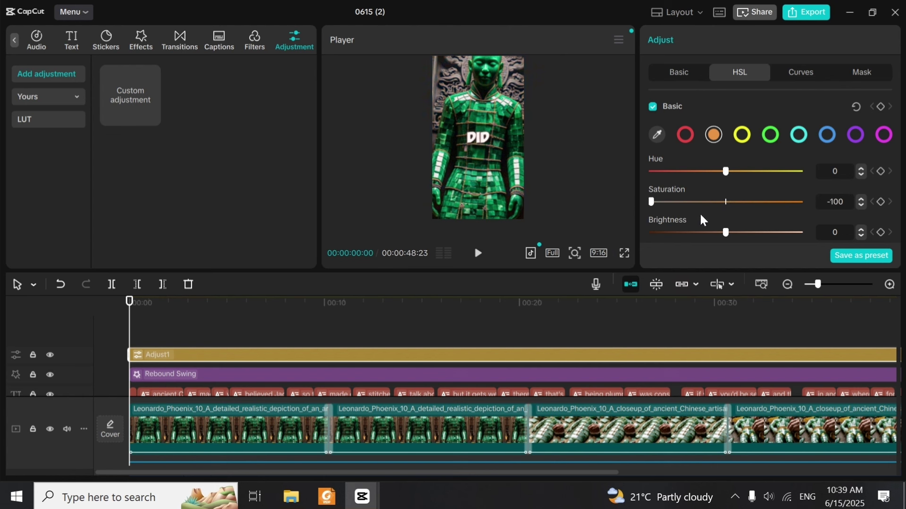
left_click_drag(657, 204, 800, 202)
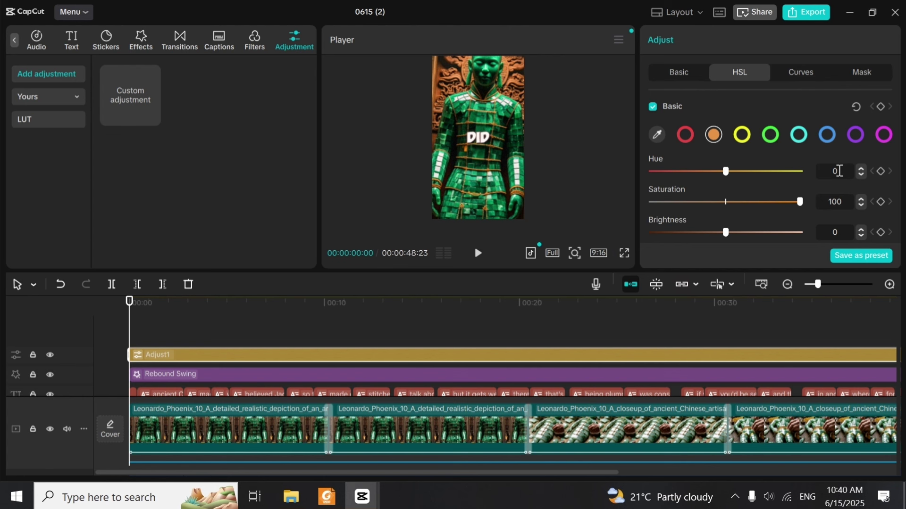
left_click_drag(707, 202, 674, 203)
left_click_drag(678, 171, 664, 172)
left_click_drag(684, 232, 656, 232)
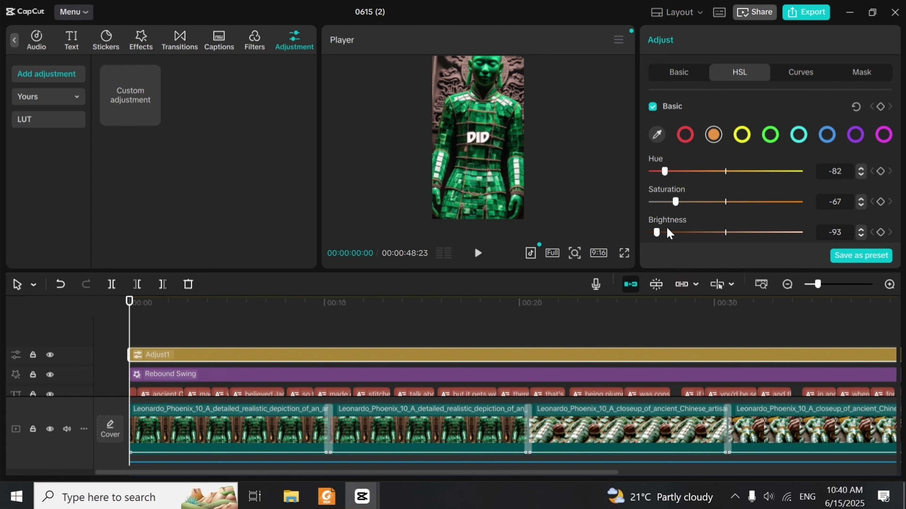
left_click_drag(674, 202, 727, 202)
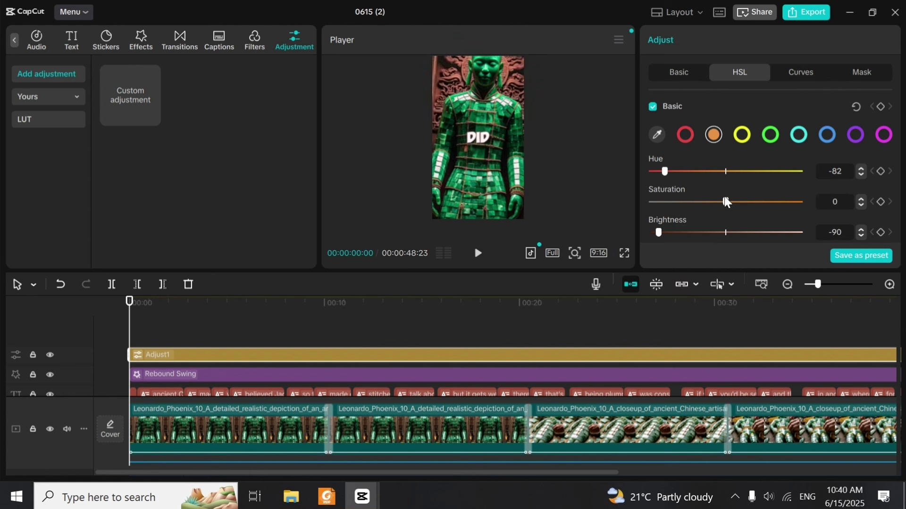
left_click_drag(658, 234, 723, 240)
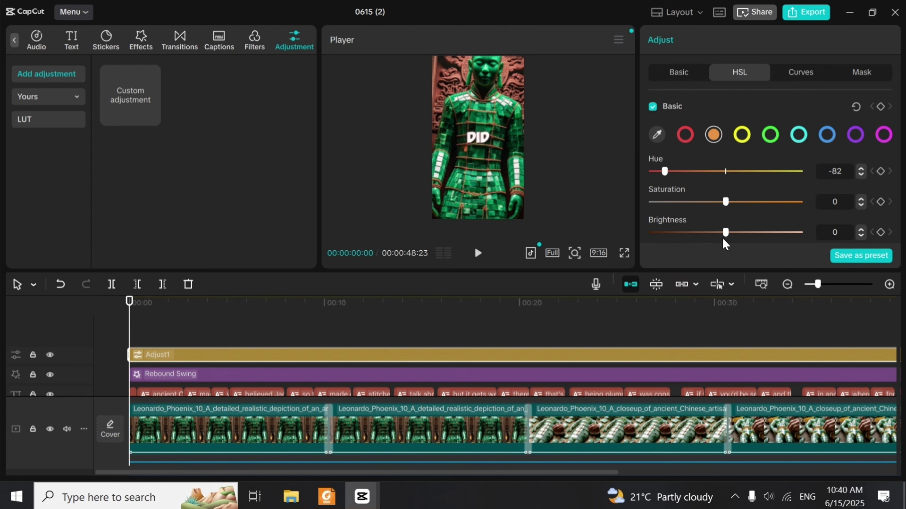
left_click_drag(692, 170, 730, 174)
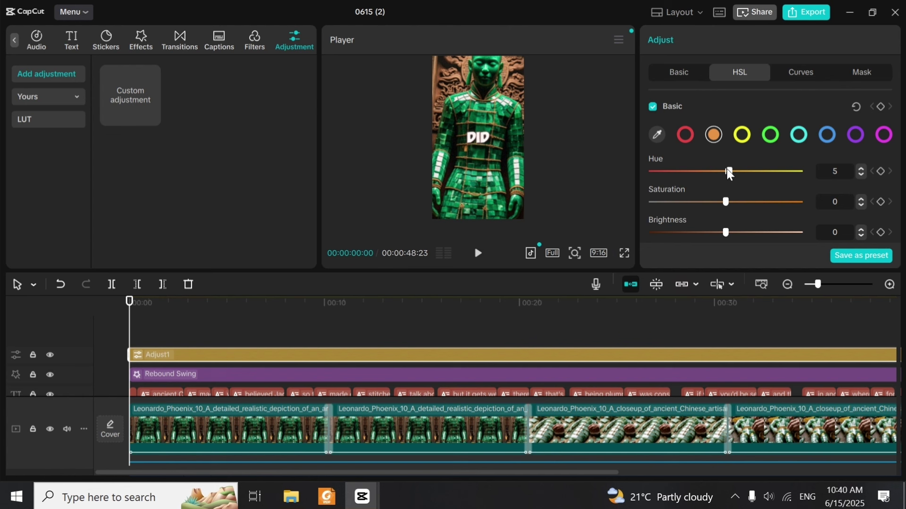
Examine the adjustment layer's Luma, green and blue curves
left_click(797, 79)
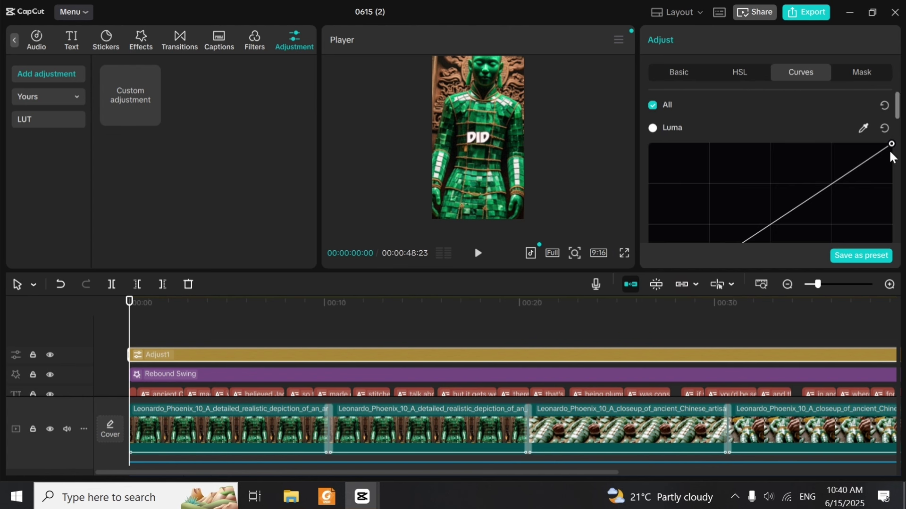
scroll(897, 121, "down", 3)
scroll(897, 121, "up", 2)
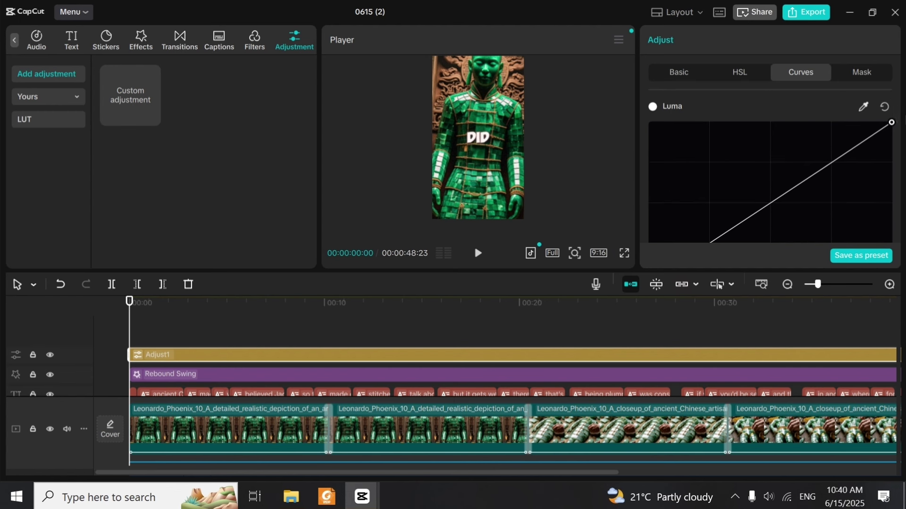
scroll(899, 161, "down", 4)
scroll(901, 169, "down", 5)
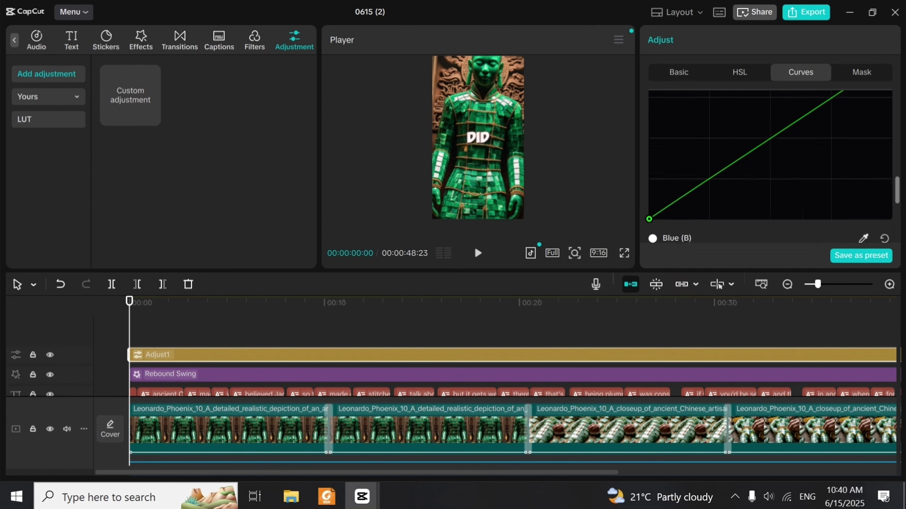
scroll(901, 169, "up", 2)
scroll(769, 189, "down", 2)
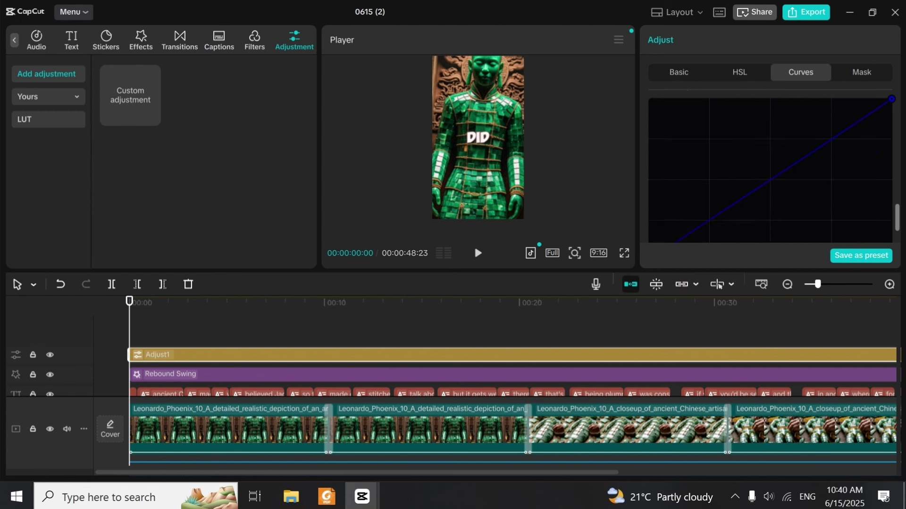
scroll(769, 189, "up", 6)
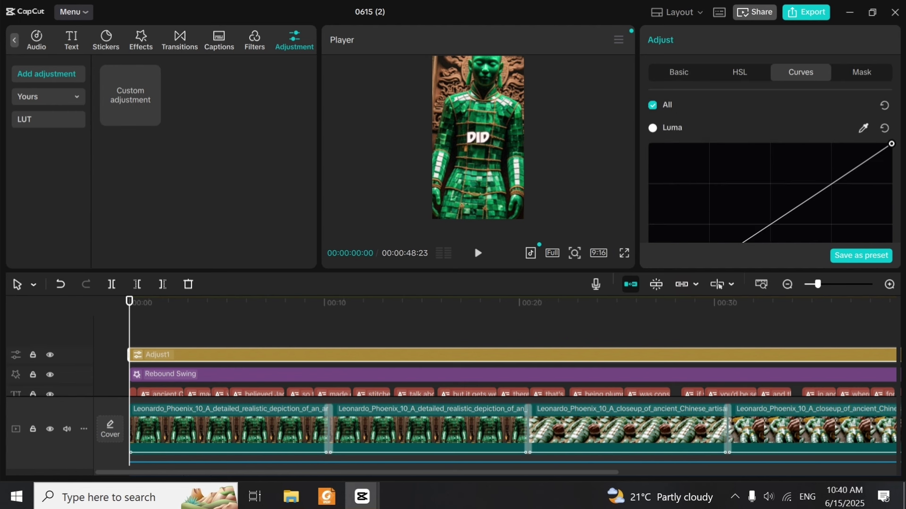
scroll(903, 125, "down", 2)
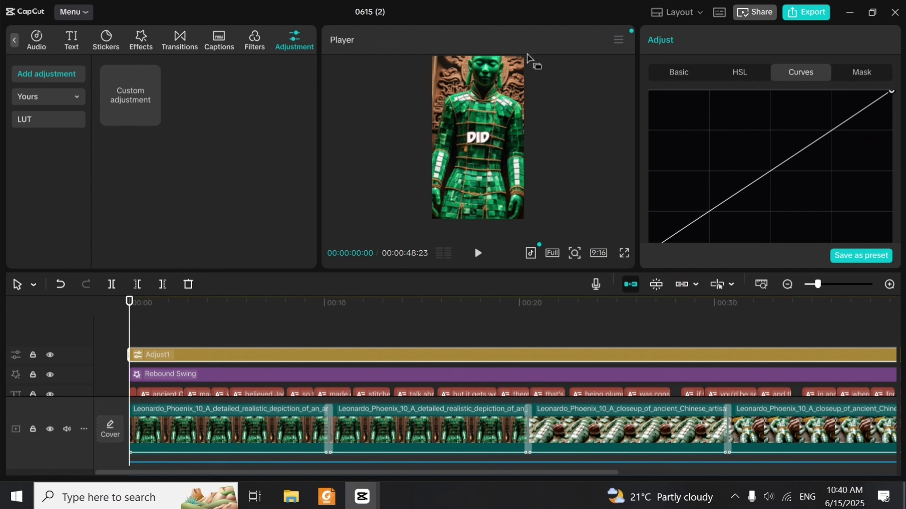
Try bending the upper part of the adjustment layer's Luma curve, undo the bends, and return to the basic adjustments
left_click_drag(845, 123, 811, 134)
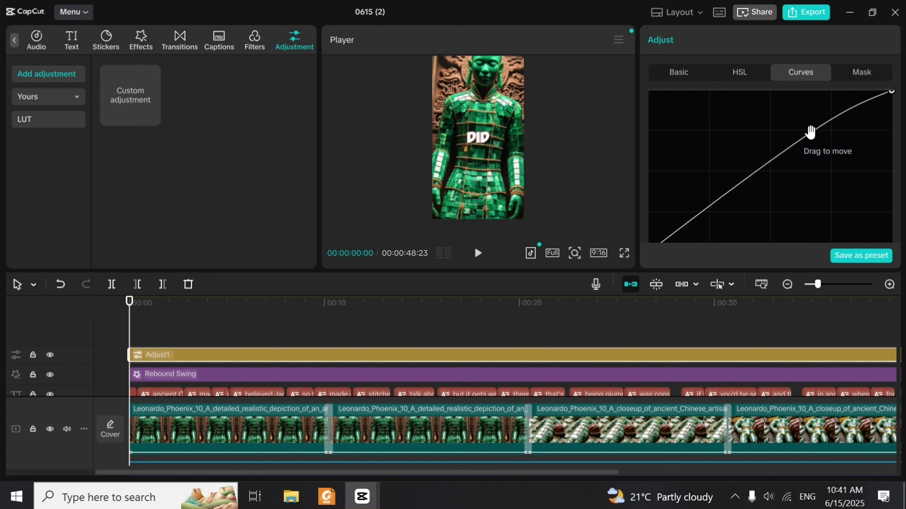
key("ctrl+z")
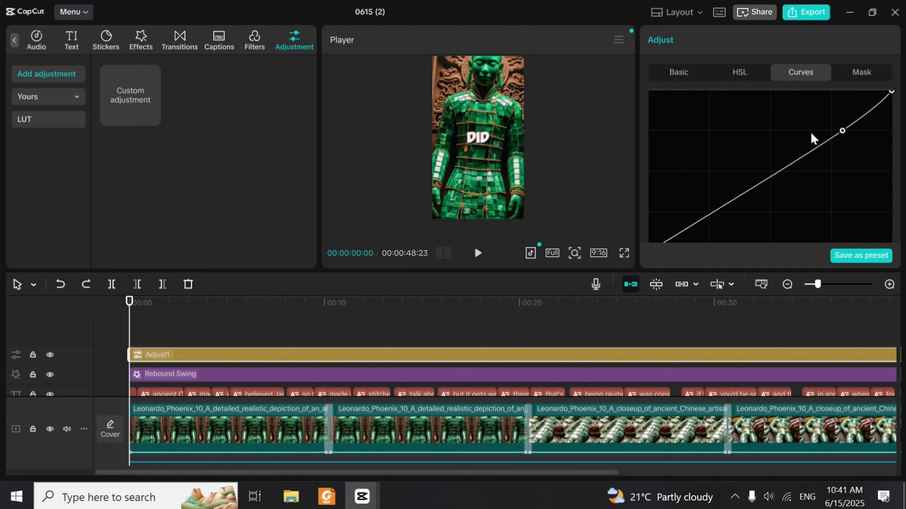
key("ctrl+shift+z")
key("ctrl+z")
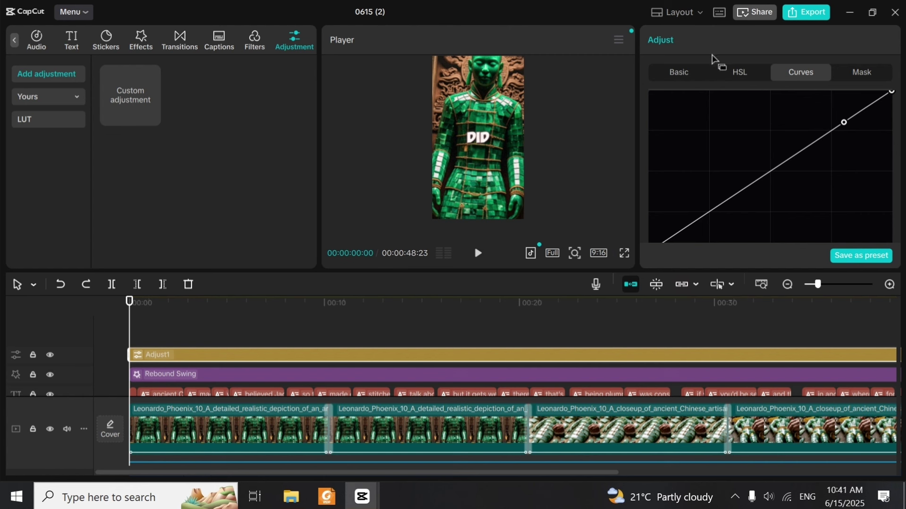
left_click(681, 74)
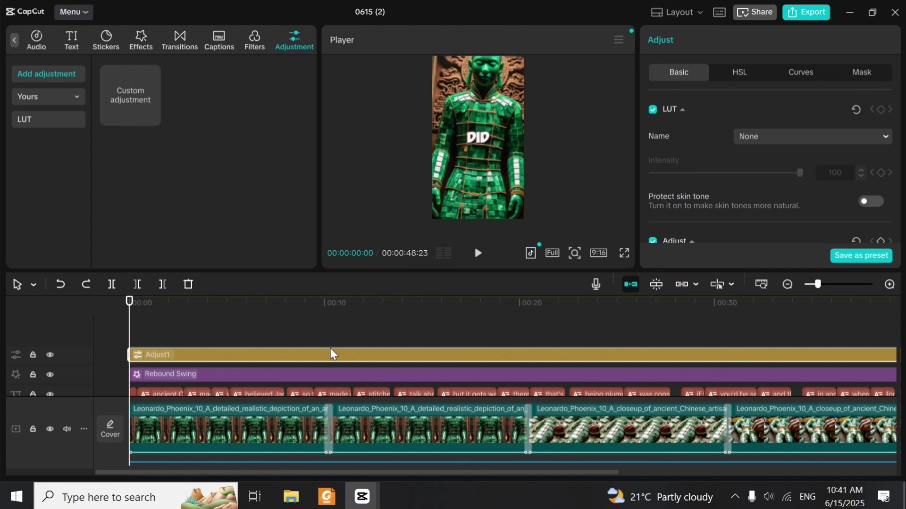
Try the Badbunny filter at the start of the timeline, test it at Intensity 0, and delete it
left_click(258, 49)
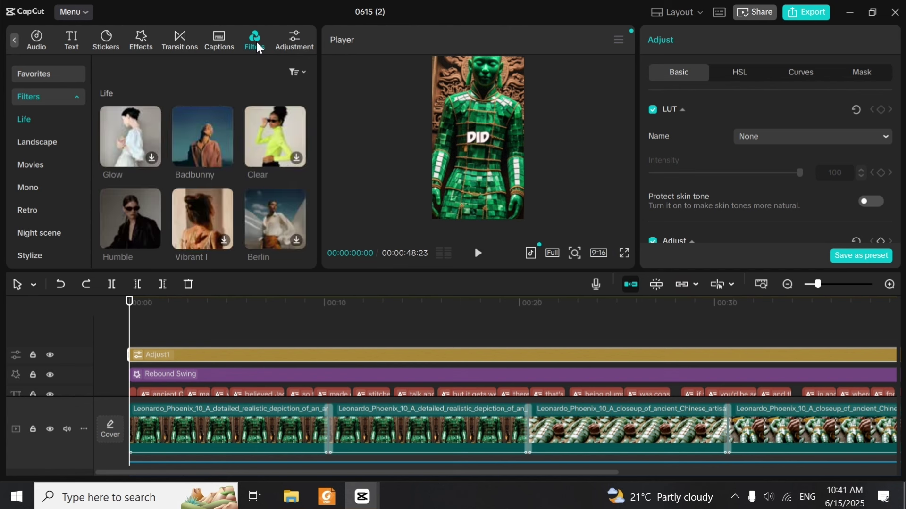
left_click_drag(200, 135, 129, 357)
key("space")
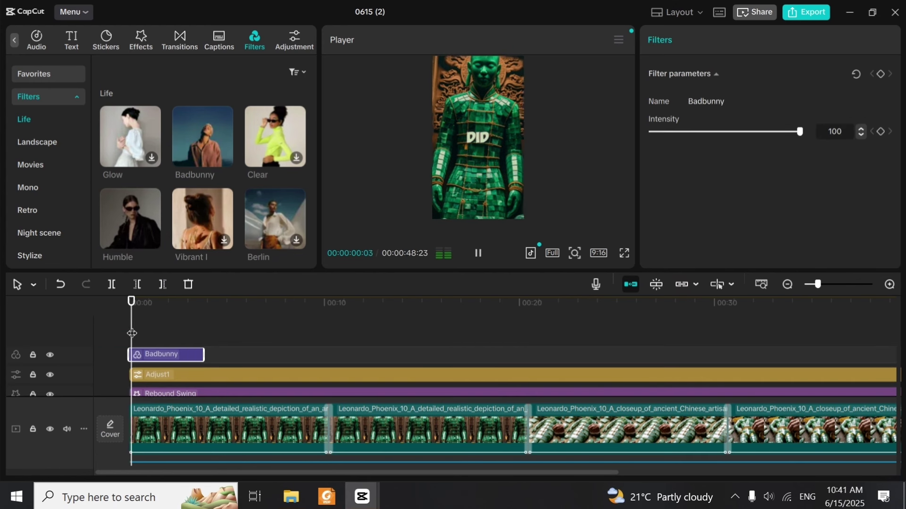
key("space")
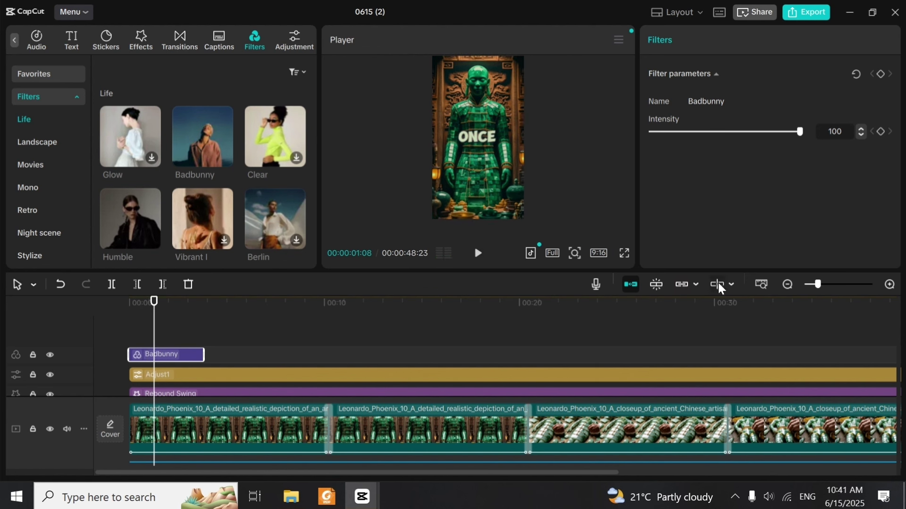
left_click_drag(800, 132, 299, 190)
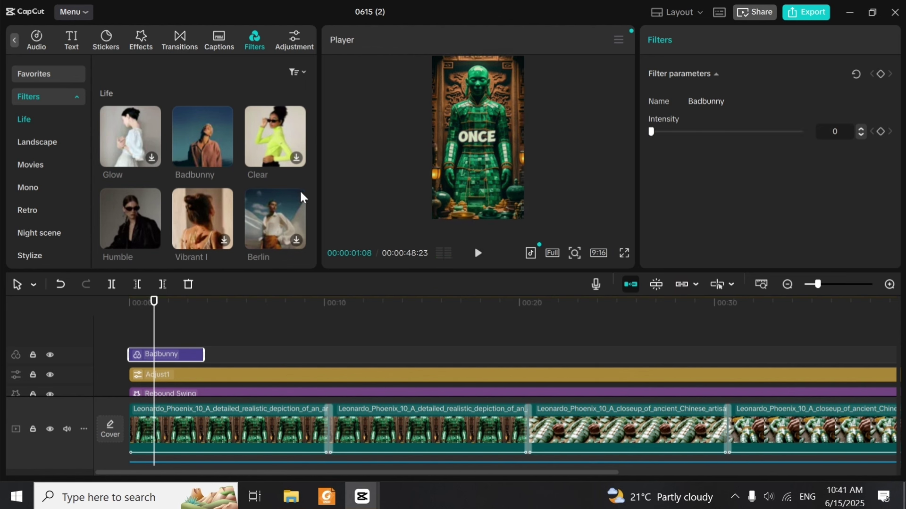
key("ctrl+z")
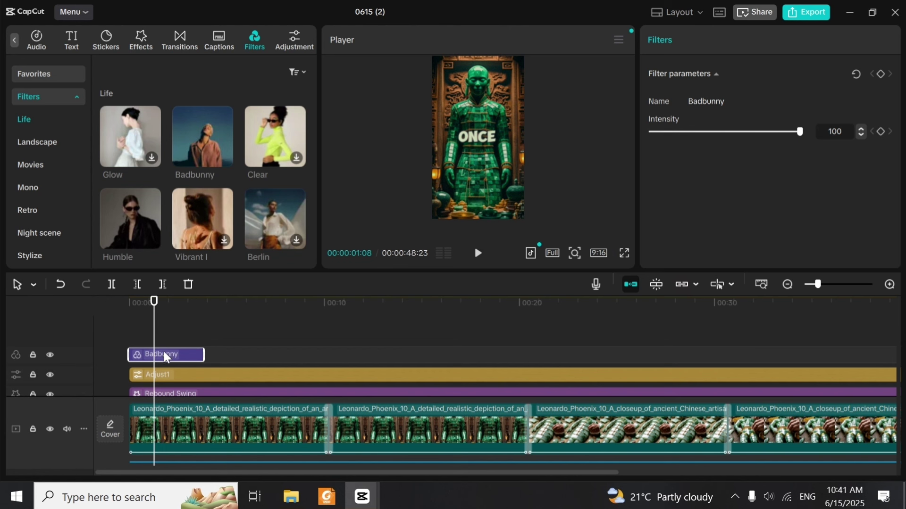
key("Delete")
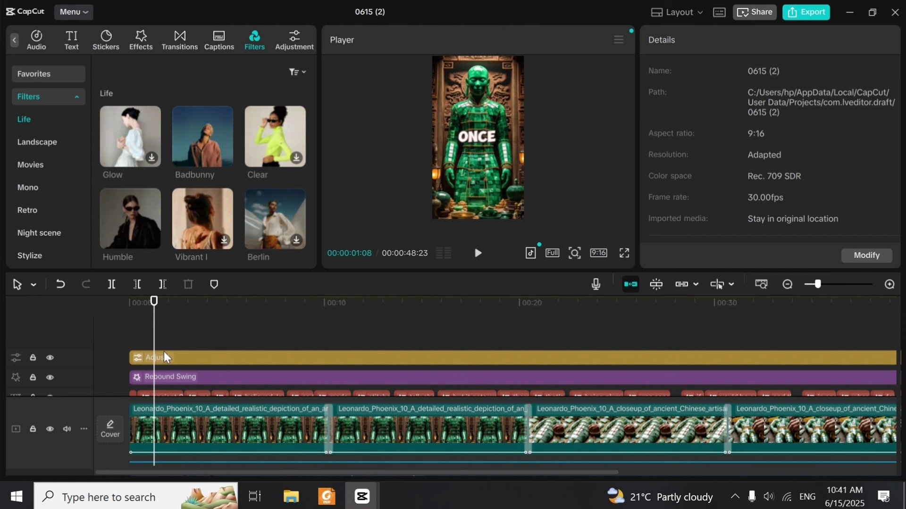
Scrub through the graded short from the start to about 35 seconds and back, and review the audio tracks
key("Home")
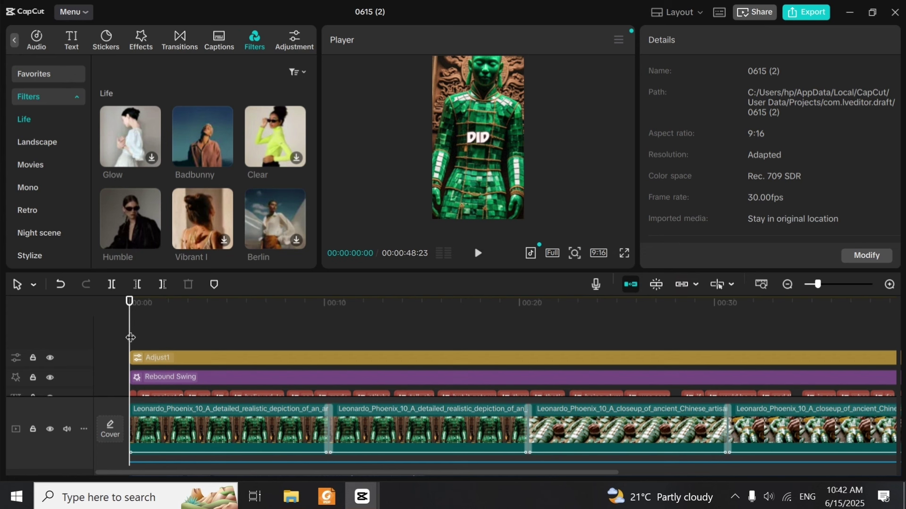
left_click_drag(130, 338, 202, 339)
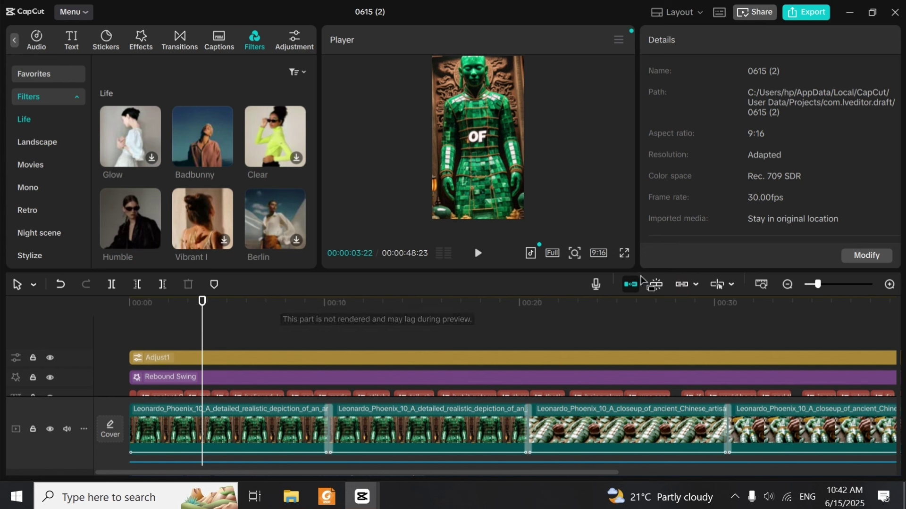
left_click_drag(899, 339, 821, 344)
left_click(737, 349)
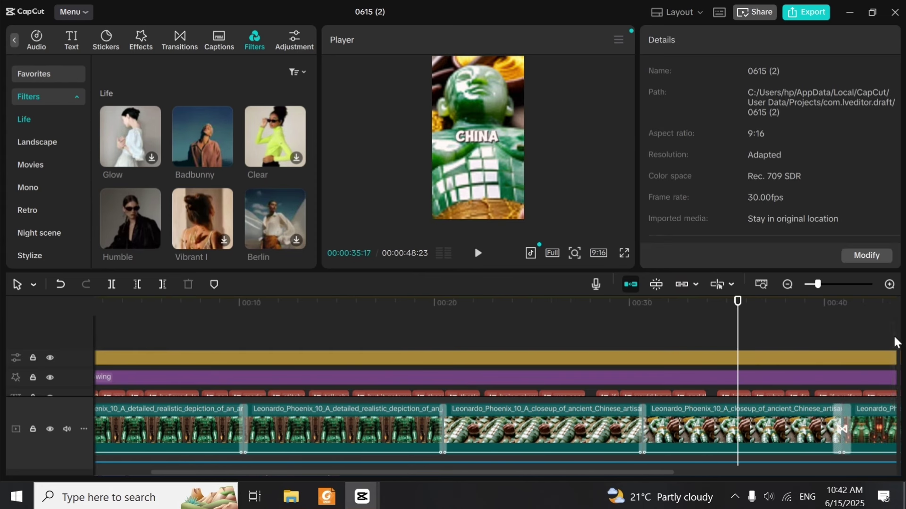
left_click_drag(728, 335, 331, 307)
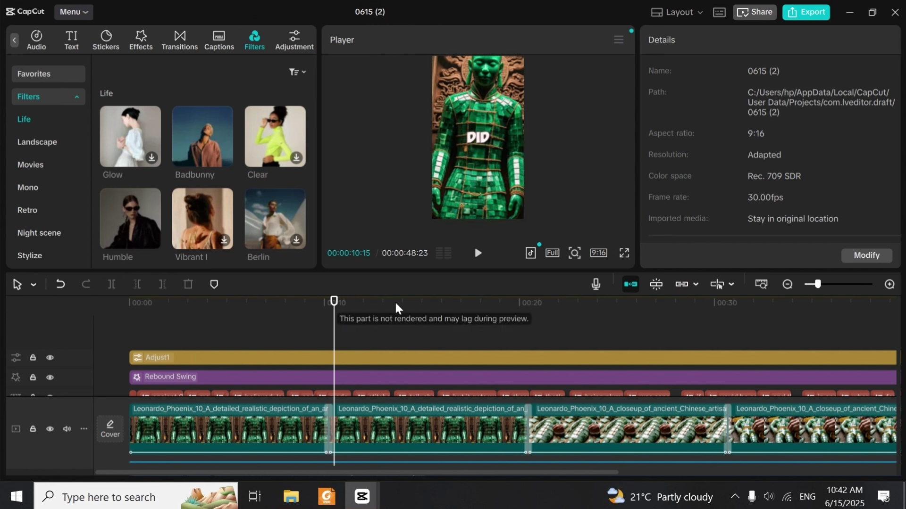
left_click_drag(216, 343, 96, 346)
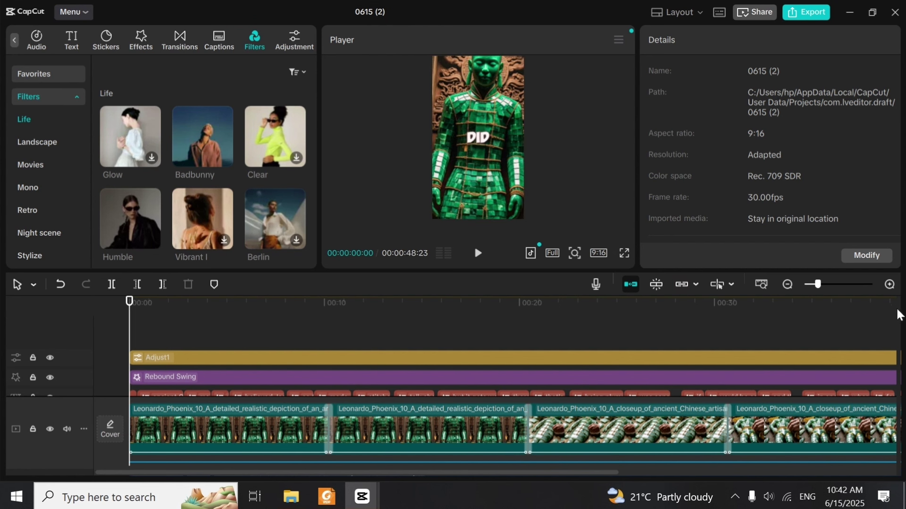
scroll(894, 375, "down", 3)
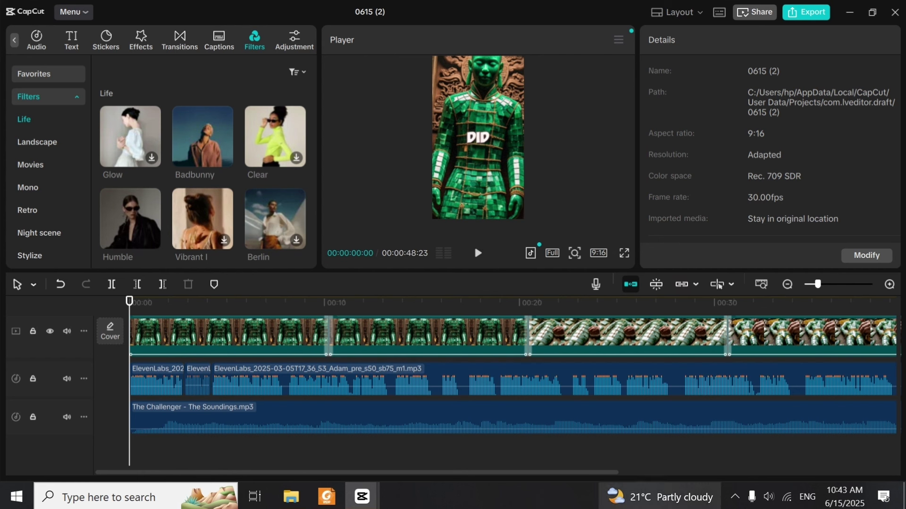
Keep the project's 9:16 aspect ratio and name the export "video tray 1"
left_click(598, 253)
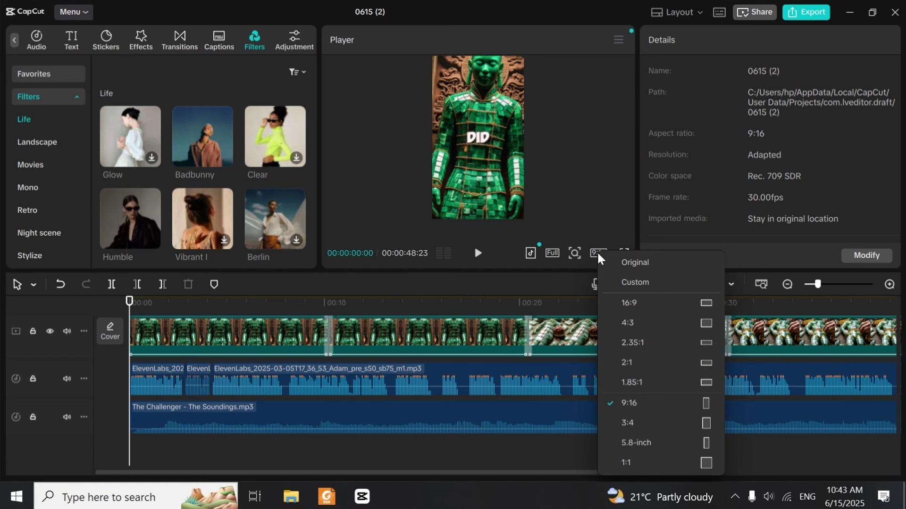
left_click(670, 401)
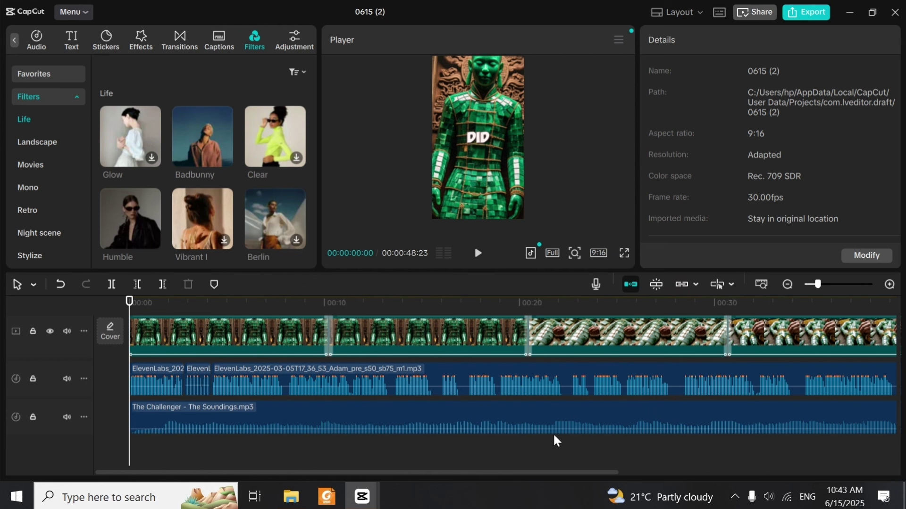
left_click(798, 14)
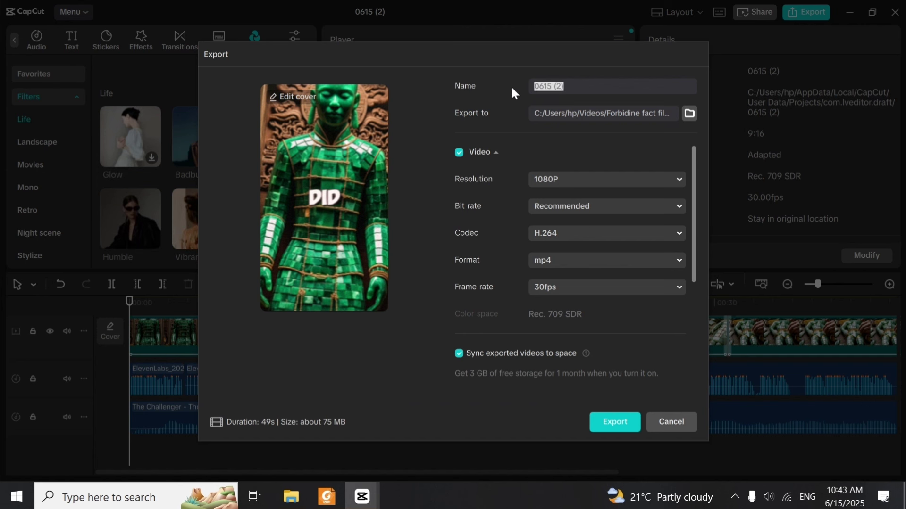
key("BackSpace")
type("video tray 1")
Compare 4K and 1080P as the export resolution, leaving it at 1080P
left_click(587, 181)
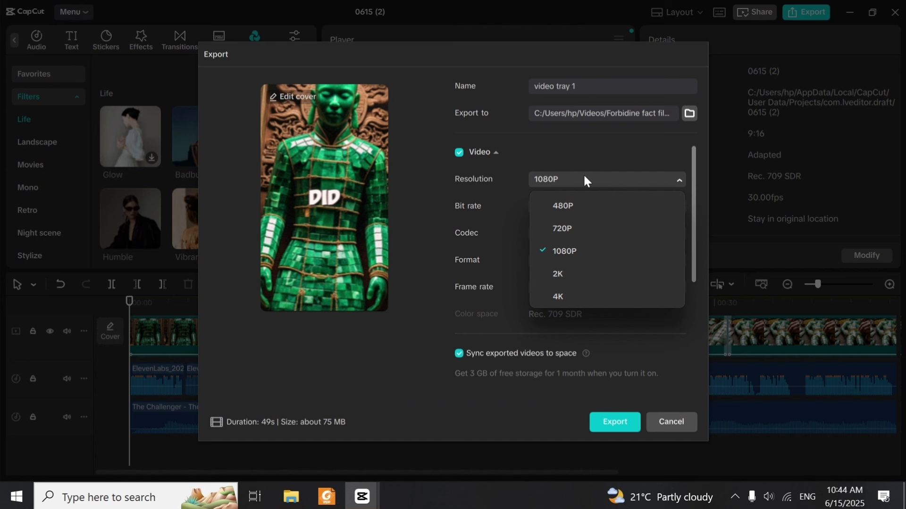
left_click(572, 300)
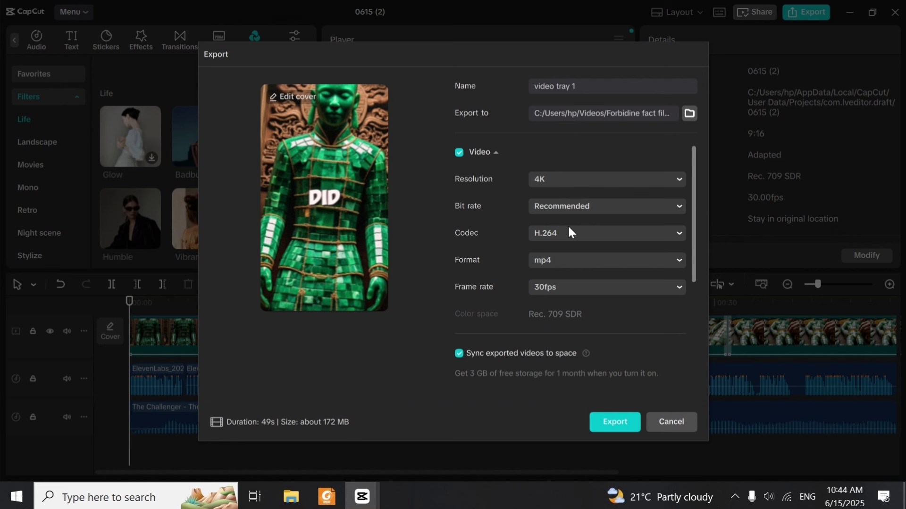
left_click(592, 183)
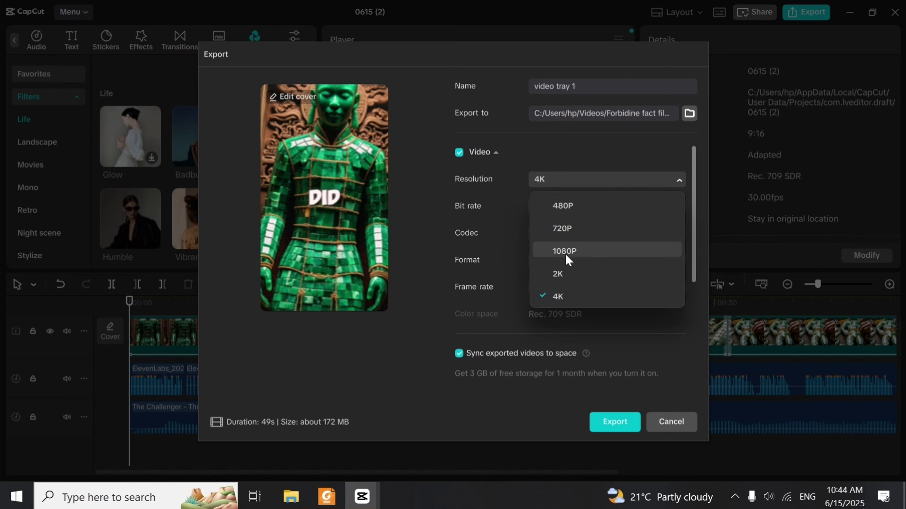
left_click(567, 258)
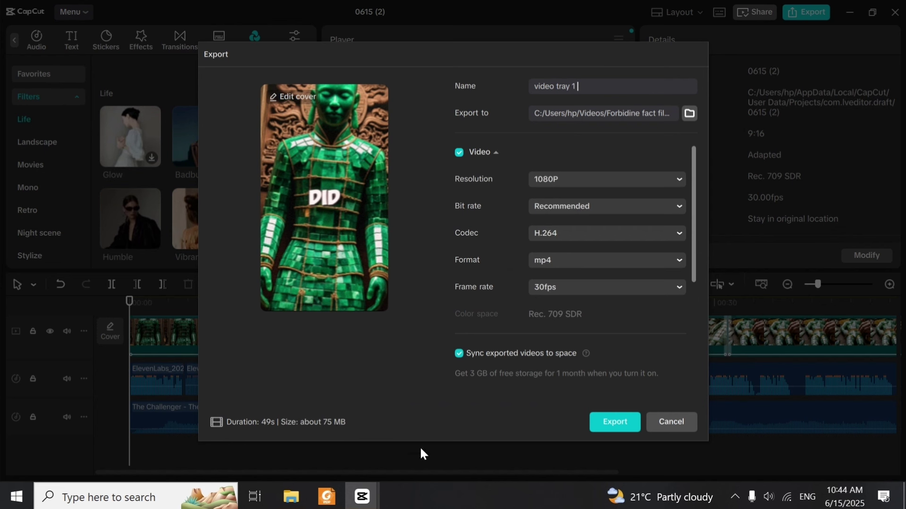
left_click(594, 179)
left_click(572, 297)
left_click(554, 182)
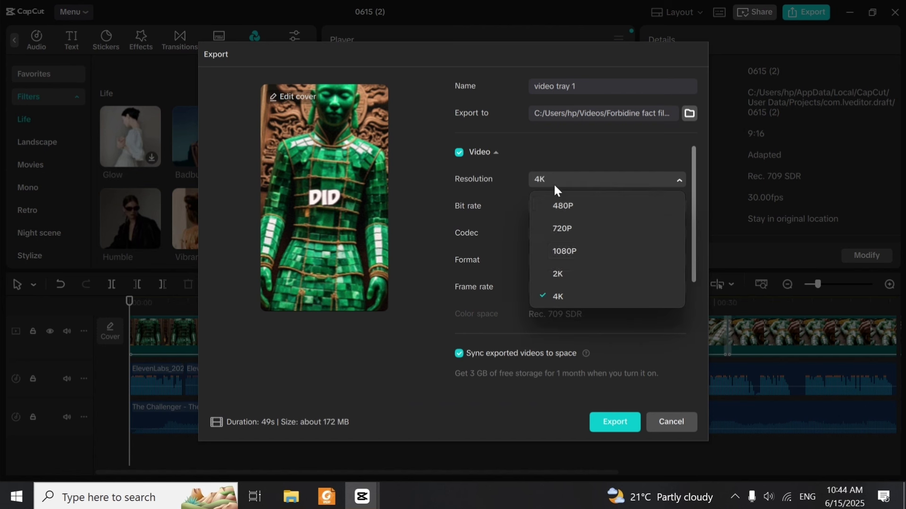
left_click(565, 253)
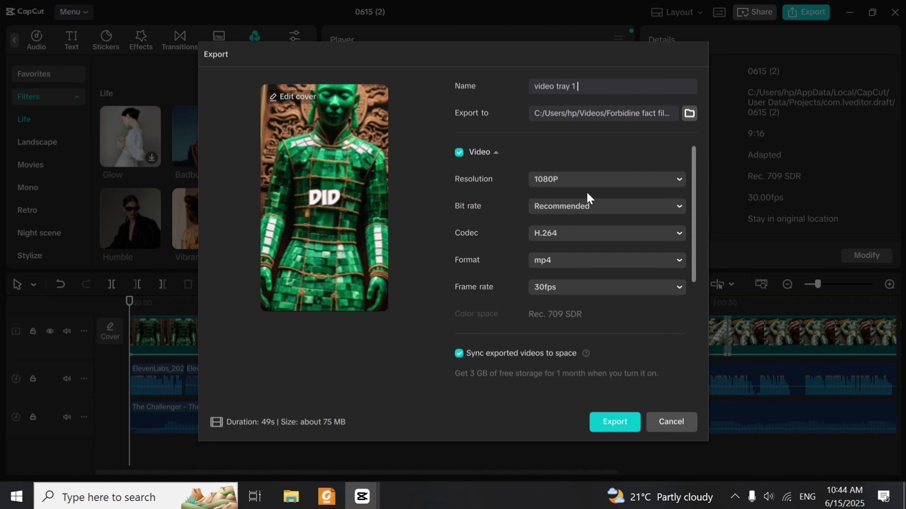
left_click(562, 182)
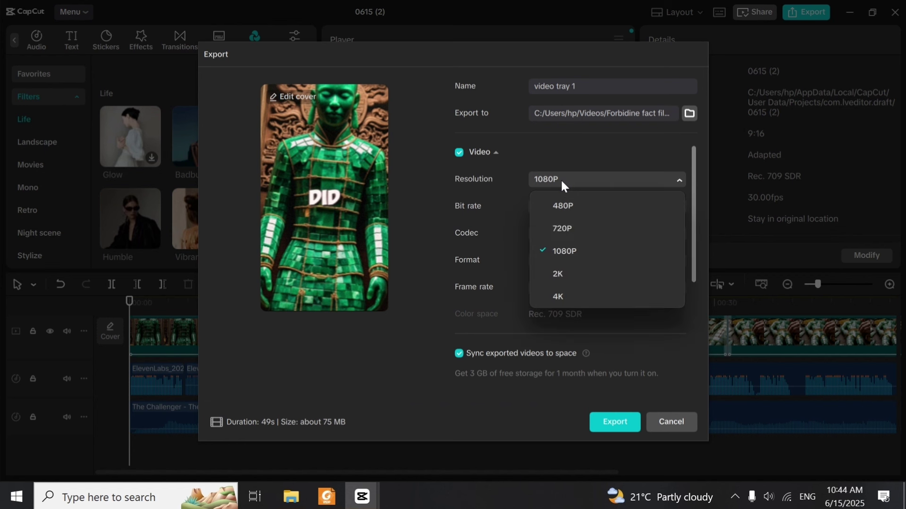
left_click(562, 180)
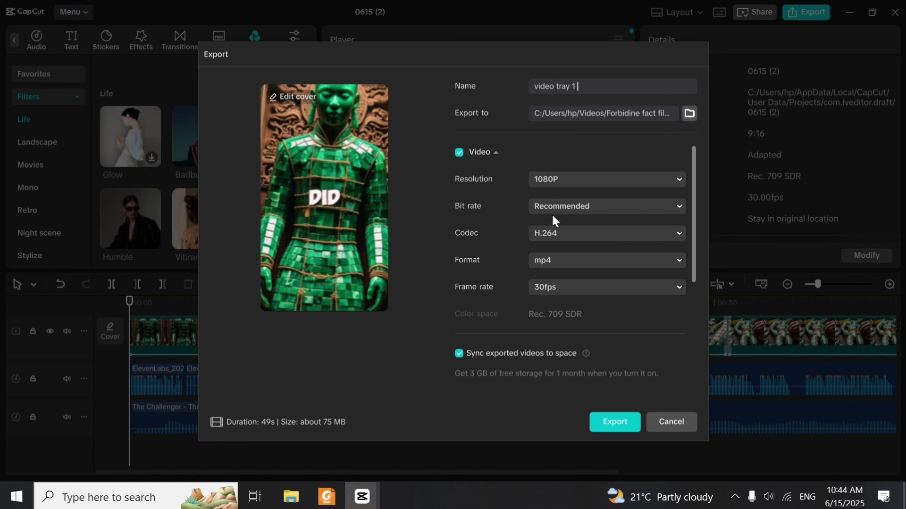
Review the bit rate options, keep Recommended, and cancel the export
left_click(589, 206)
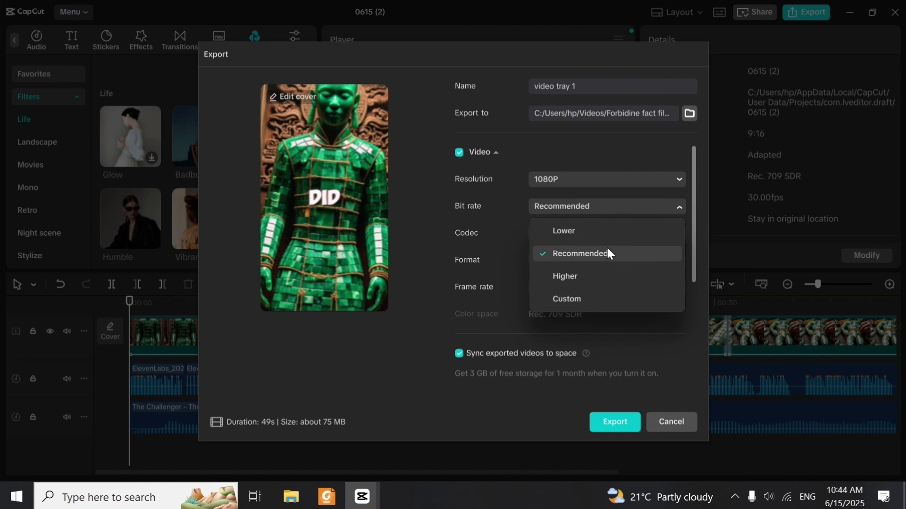
left_click(596, 256)
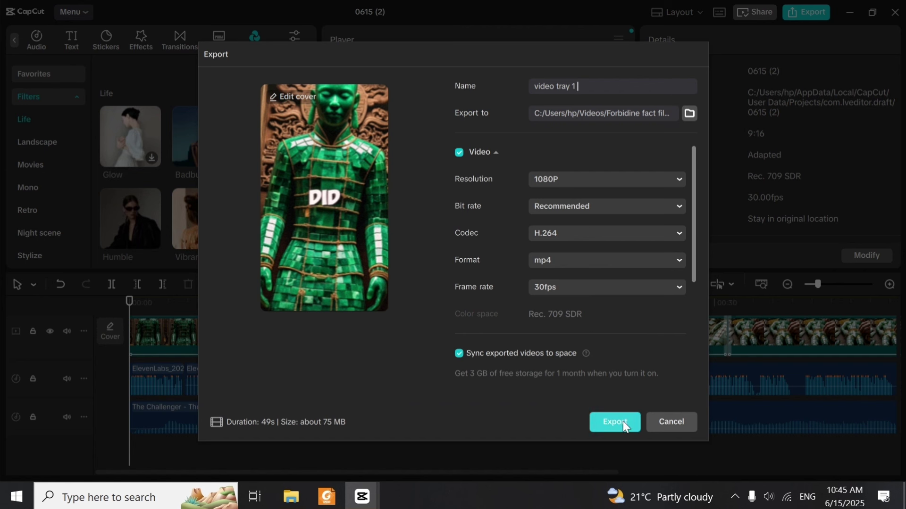
left_click(684, 425)
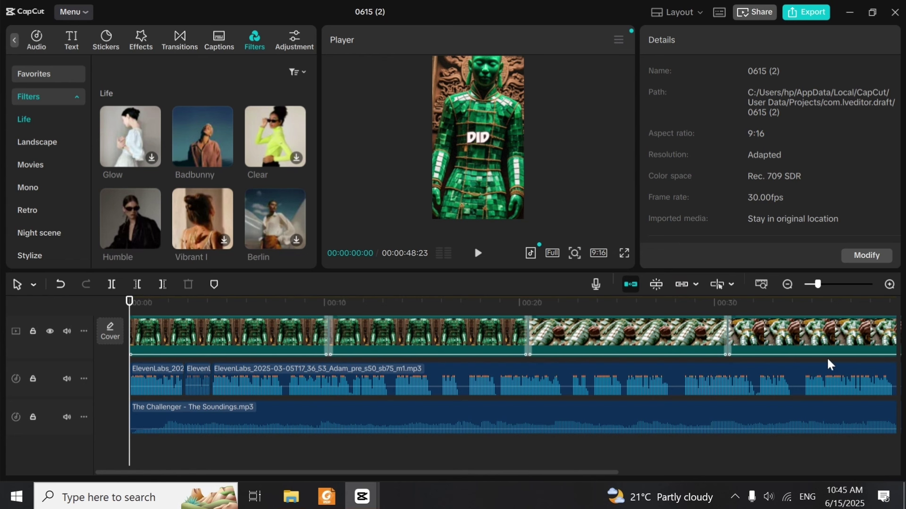
Delete all video and audio clips, captions, the Rebound Swing effect and the adjustment layer from the timeline
left_click_drag(818, 284, 810, 284)
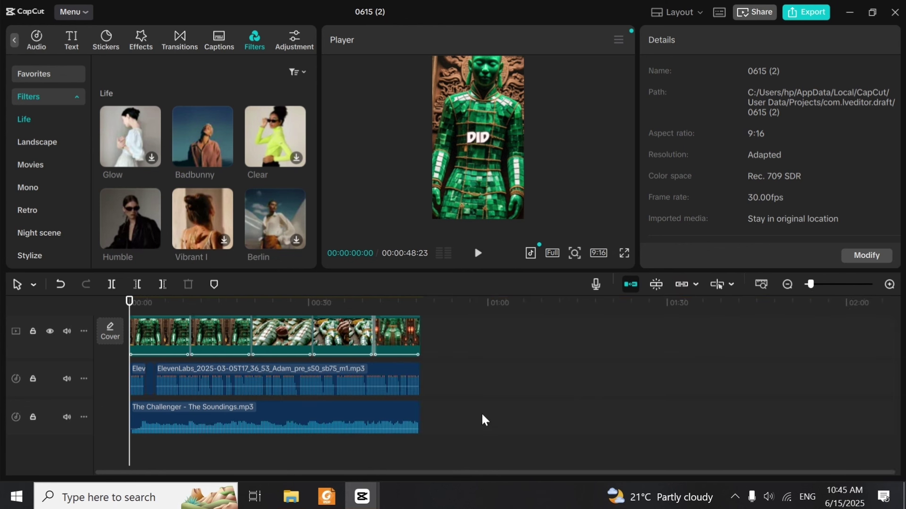
left_click_drag(474, 331, 124, 444)
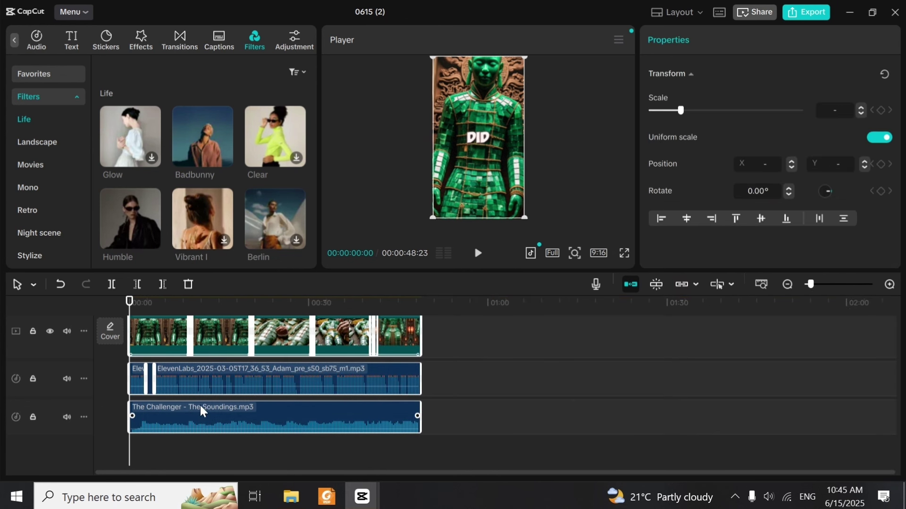
key("Delete")
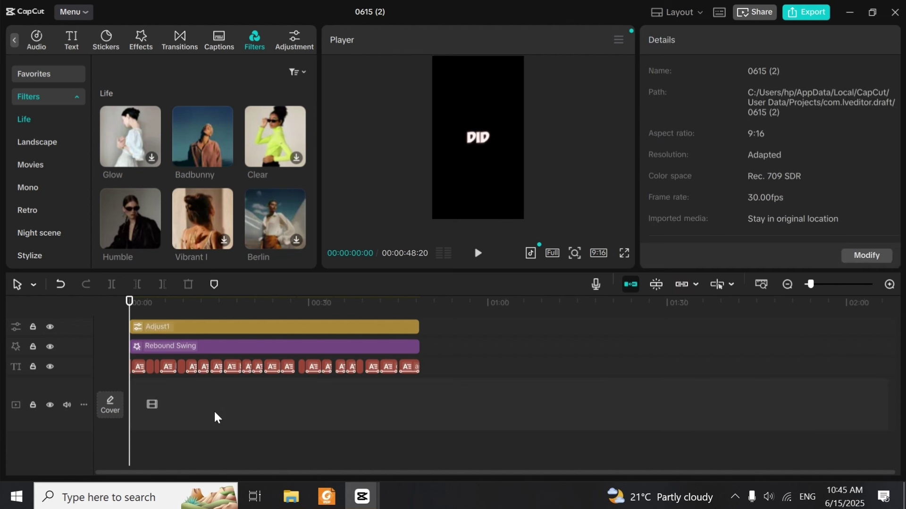
left_click_drag(534, 330, 86, 402)
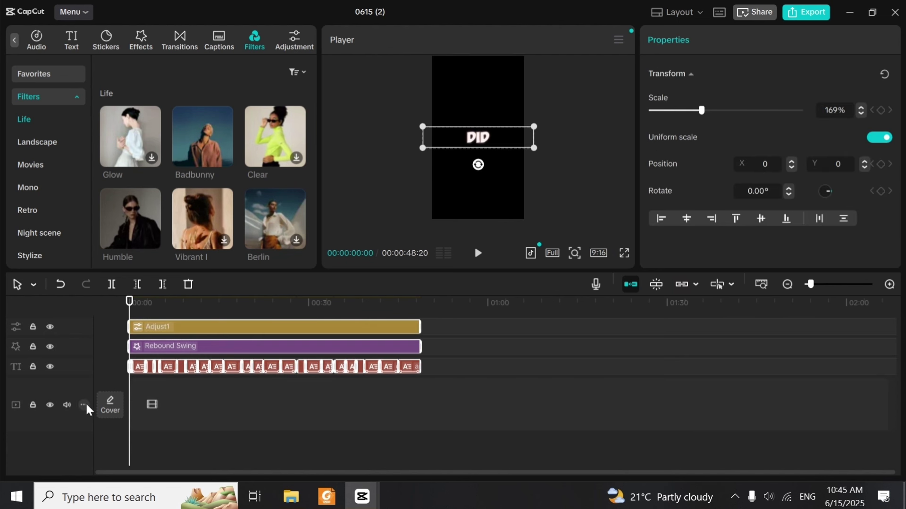
key("Delete")
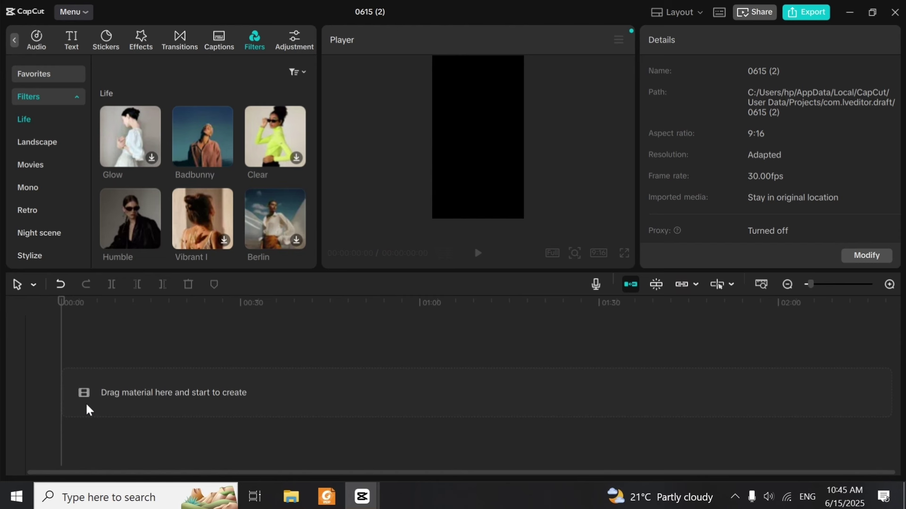
Switch to the Material Issac folder in File Explorer and add mr best.PNG to the start of the CapCut timeline
mouse_move(295, 495)
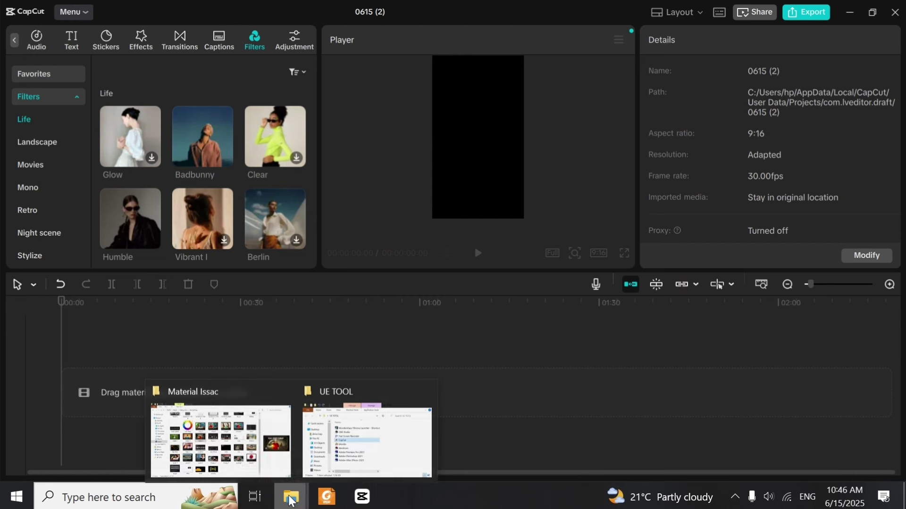
left_click(243, 431)
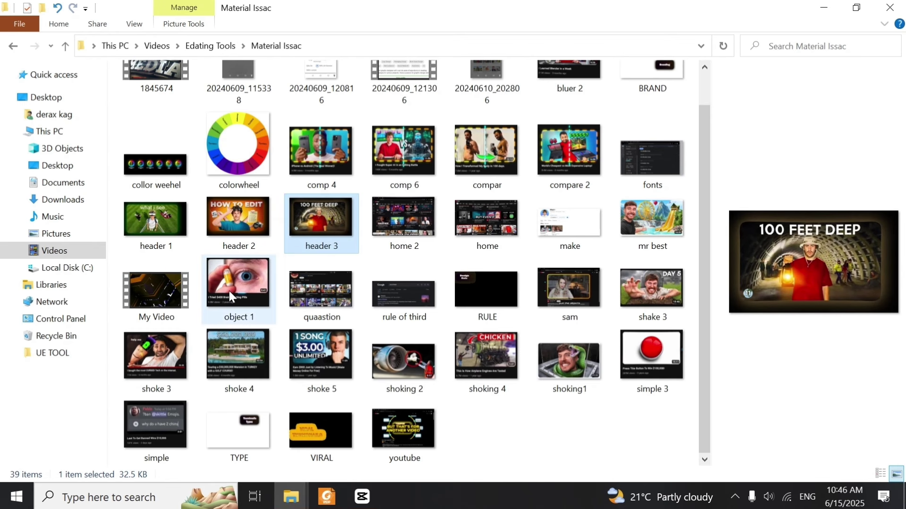
mouse_move(229, 290)
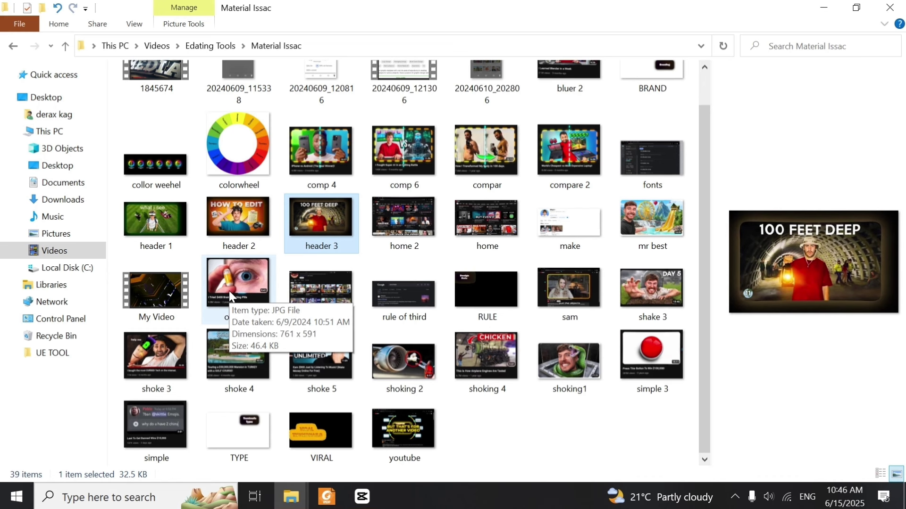
left_click(229, 290)
left_click(641, 287)
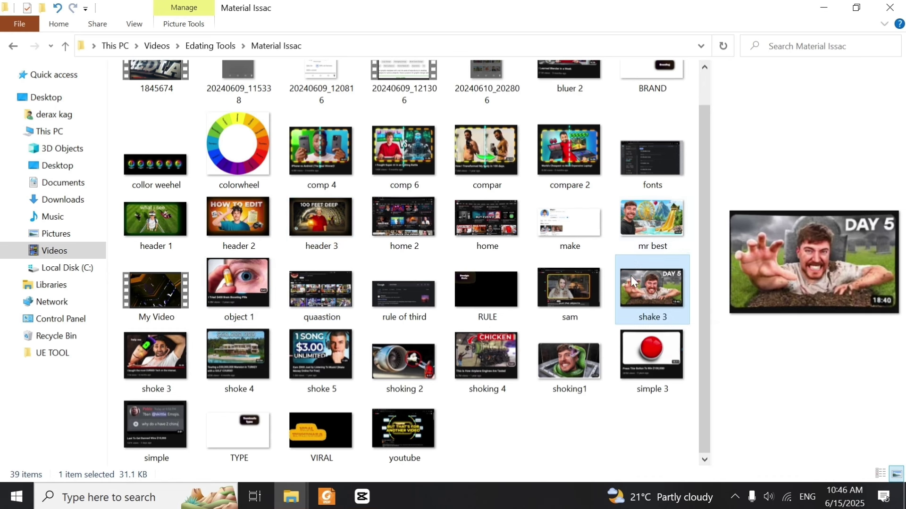
left_click(573, 281)
left_click(650, 219)
left_click_drag(656, 219, 373, 434)
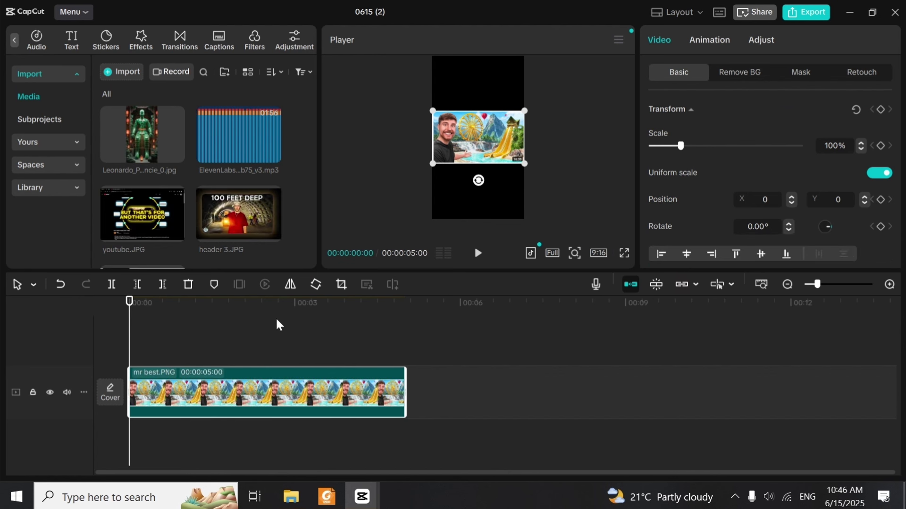
Set the aspect ratio to 16:9, scale the image to about 69% and shift it to about X -80
left_click(599, 253)
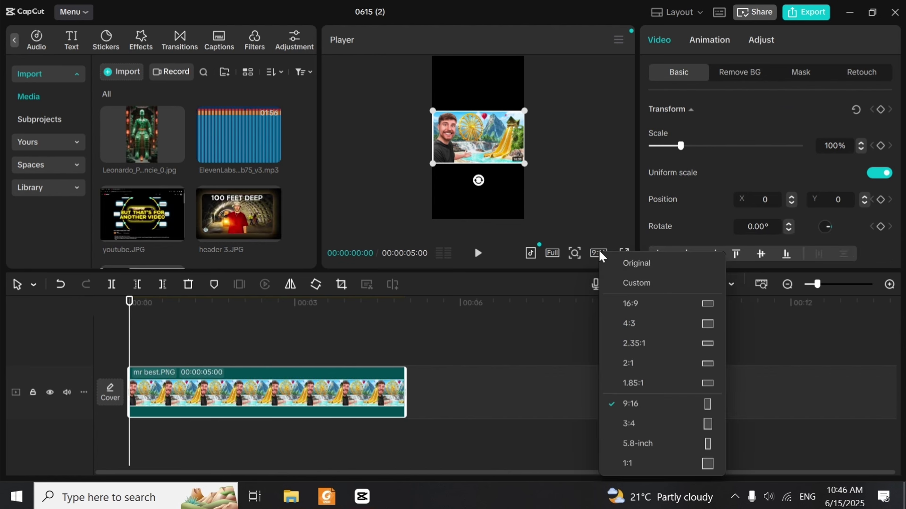
left_click(649, 303)
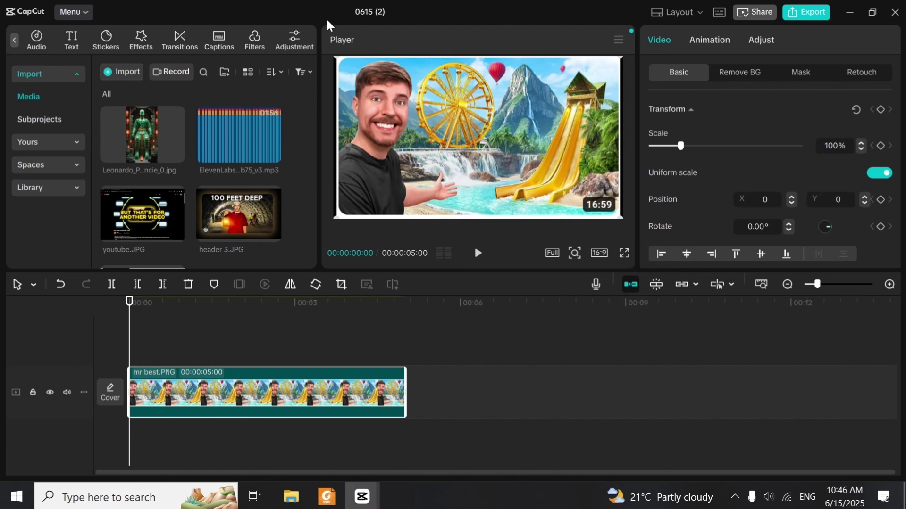
left_click_drag(338, 60, 380, 81)
left_click_drag(437, 113, 445, 112)
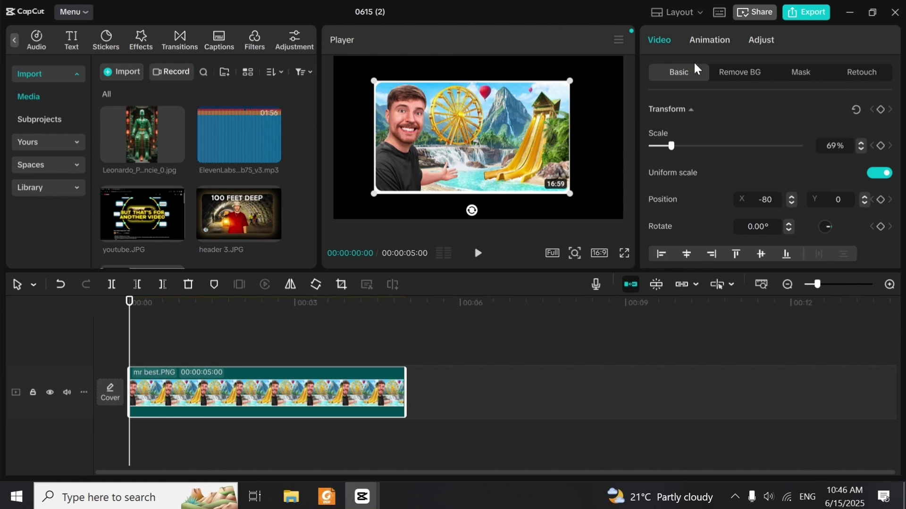
Add a Rectangle mask to the mr best.PNG clip
left_click(803, 76)
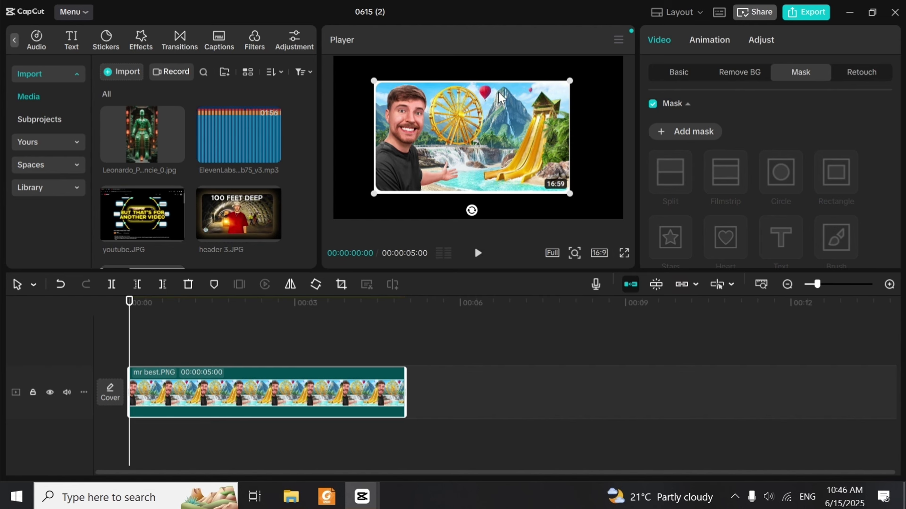
left_click(251, 347)
left_click(487, 115)
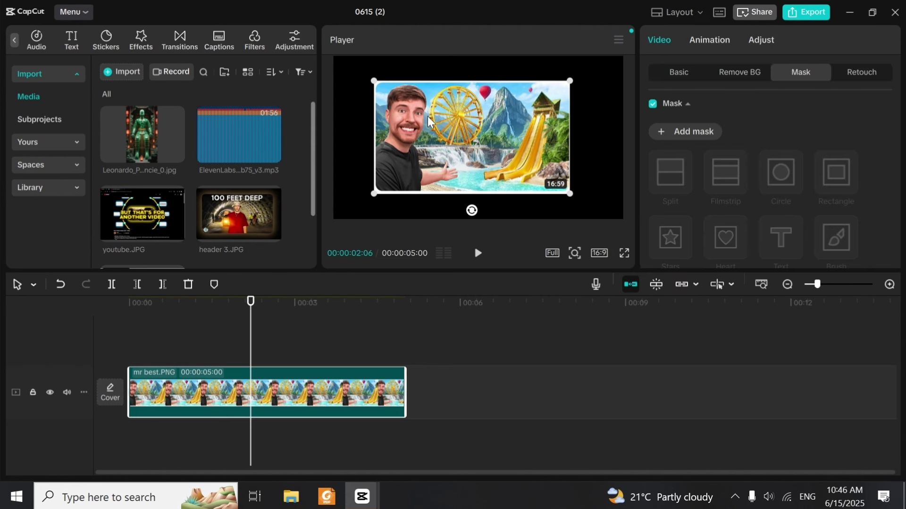
left_click(188, 345)
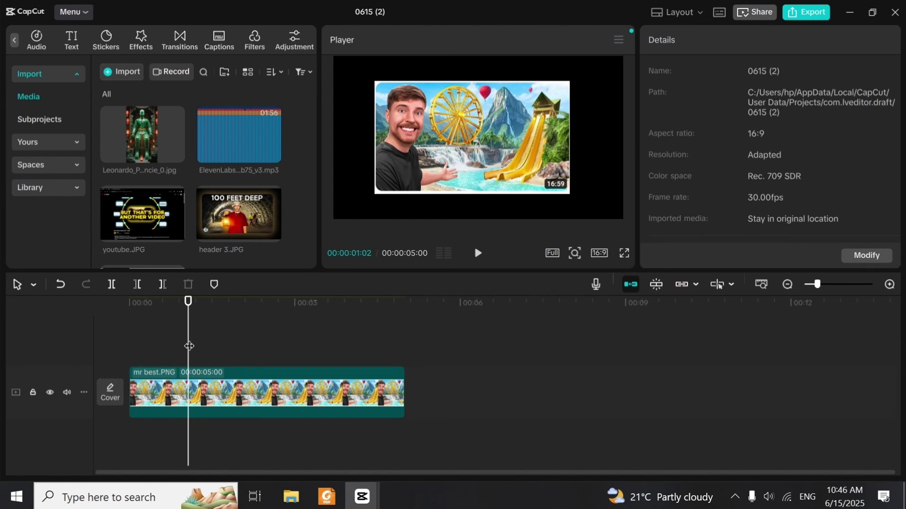
left_click(202, 389)
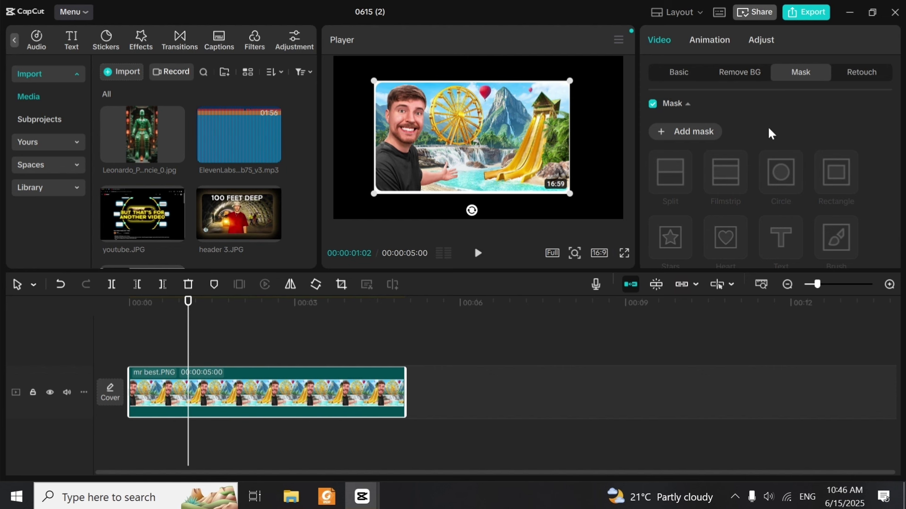
left_click(683, 135)
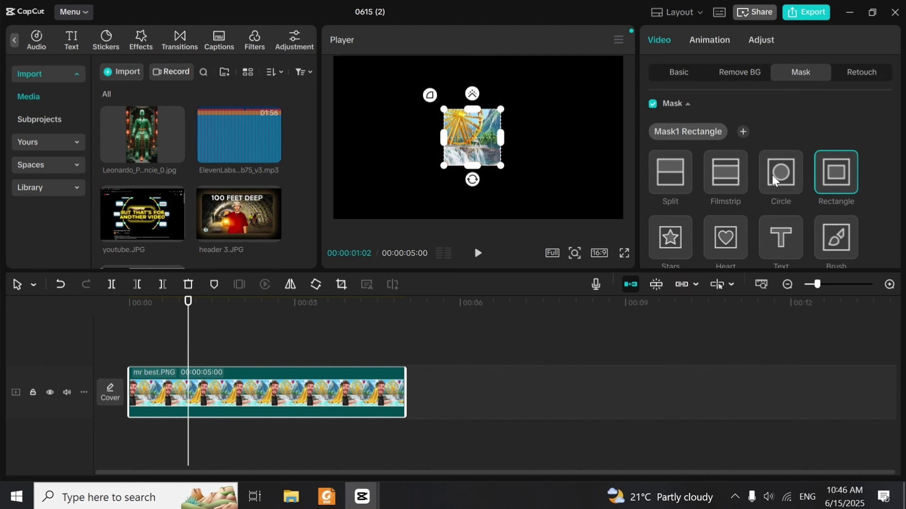
Stretch the rectangle mask to about 525 by 297 so it covers nearly the whole image
left_click_drag(901, 121, 903, 224)
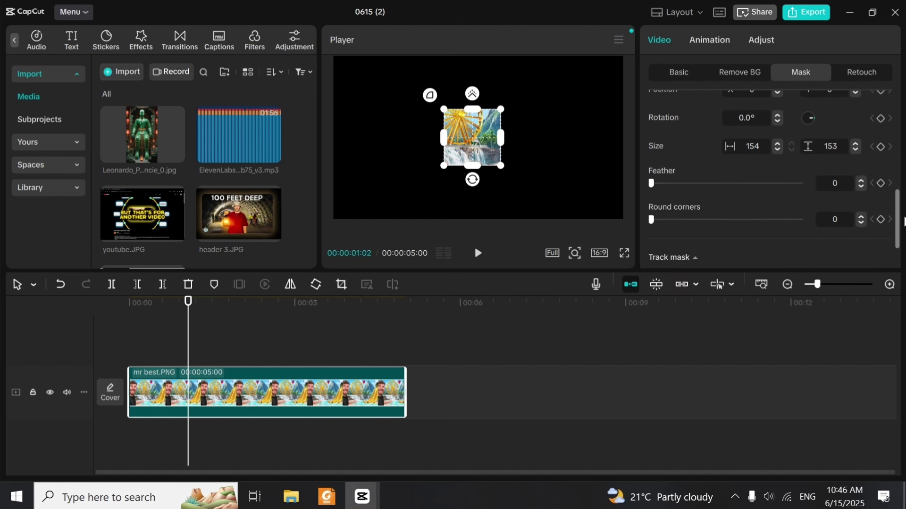
left_click_drag(443, 137, 355, 163)
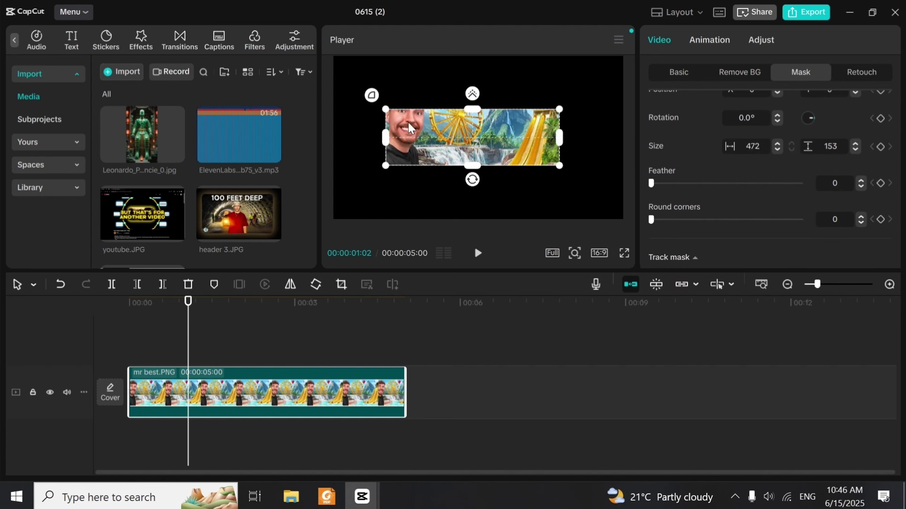
left_click_drag(473, 110, 485, 66)
left_click_drag(385, 138, 382, 138)
left_click_drag(559, 142, 573, 143)
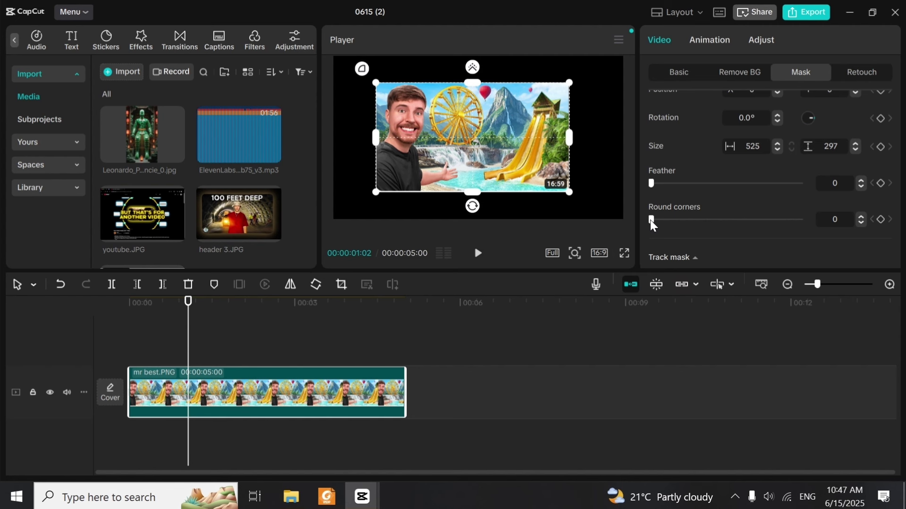
Stretch the rectangle mask on the mr best.PNG clip to a height of about 304
scroll(899, 217, "up", 5)
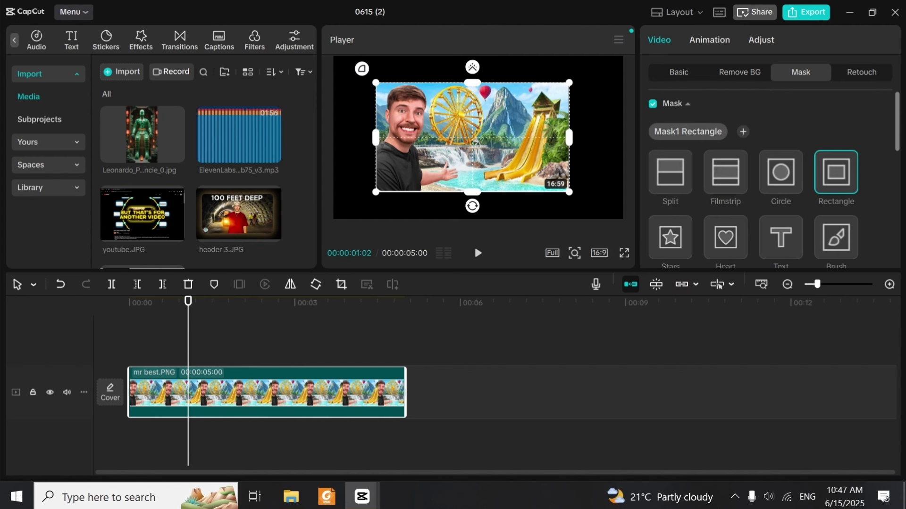
scroll(899, 198, "down", 5)
scroll(904, 191, "up", 5)
scroll(902, 191, "down", 6)
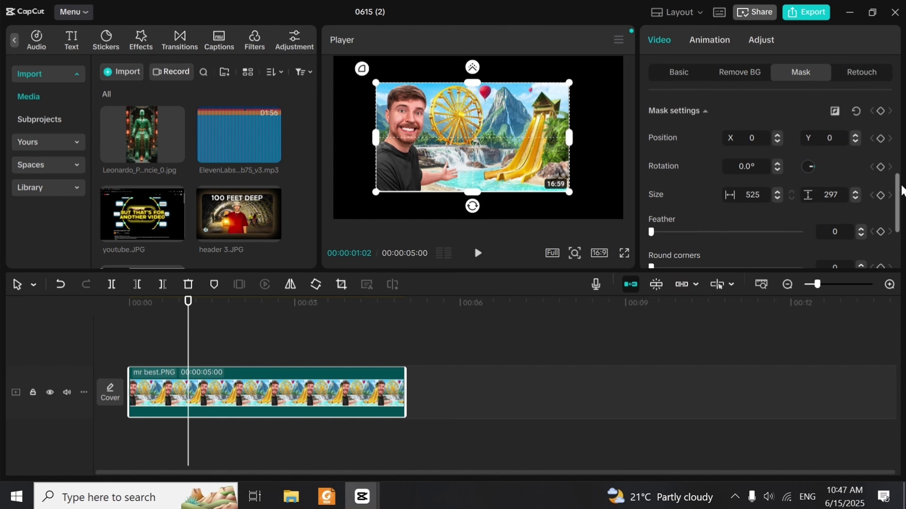
scroll(902, 191, "up", 1)
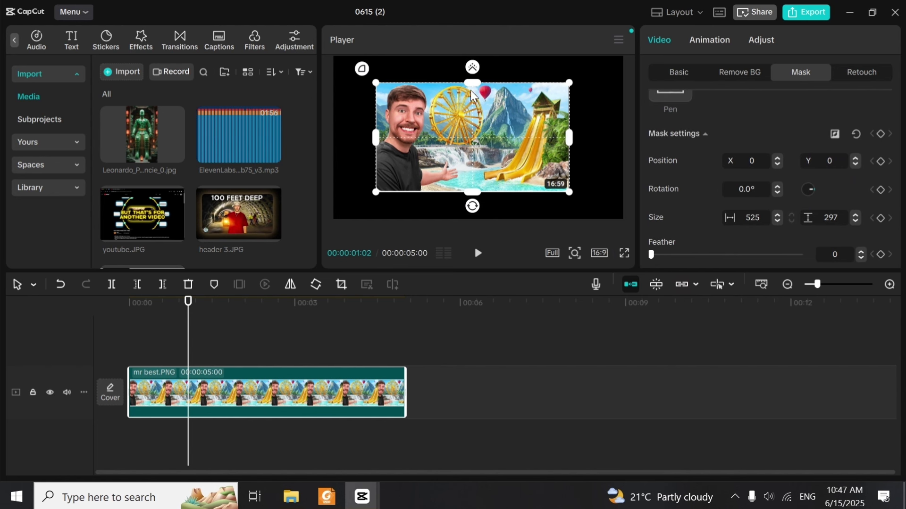
mouse_move(472, 85)
left_mouse_down()
mouse_move(473, 92)
mouse_move(472, 82)
left_mouse_up()
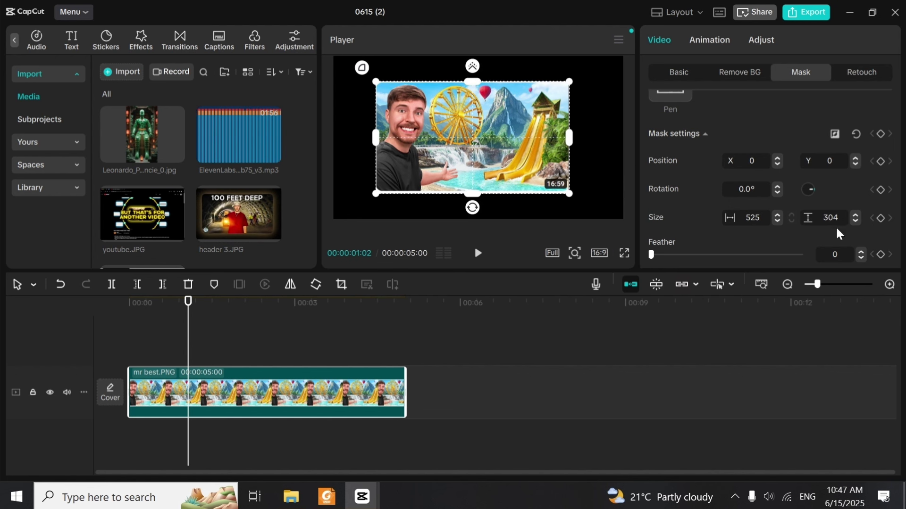
left_click_drag(899, 196, 901, 213)
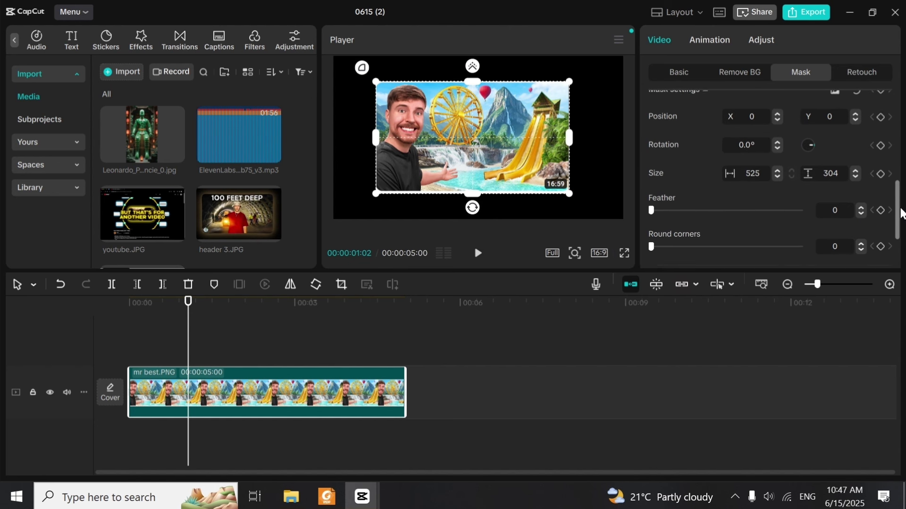
mouse_move(652, 209)
left_mouse_down()
mouse_move(691, 208)
mouse_move(646, 209)
left_mouse_up()
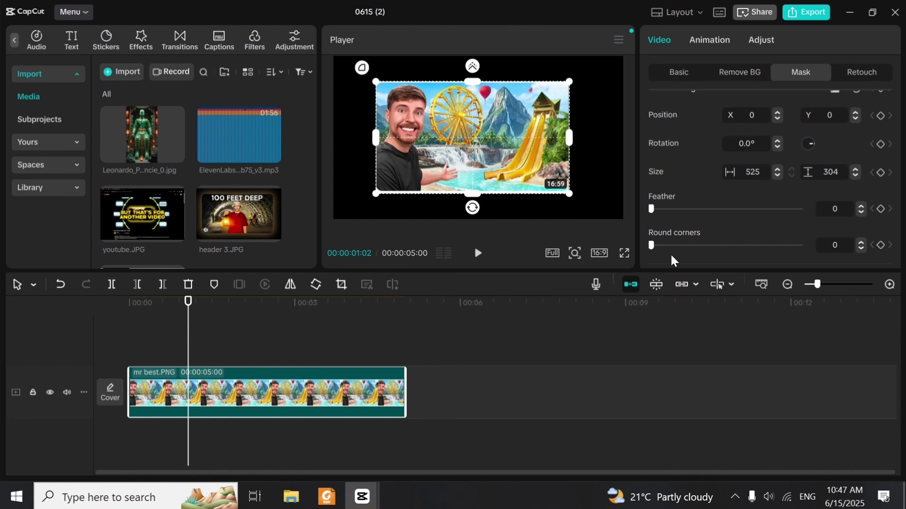
Set the round corners of the mr best.PNG clip's rectangle mask to 14
left_click_drag(654, 245, 671, 246)
key("ctrl+z")
left_click(253, 359)
left_click(306, 396)
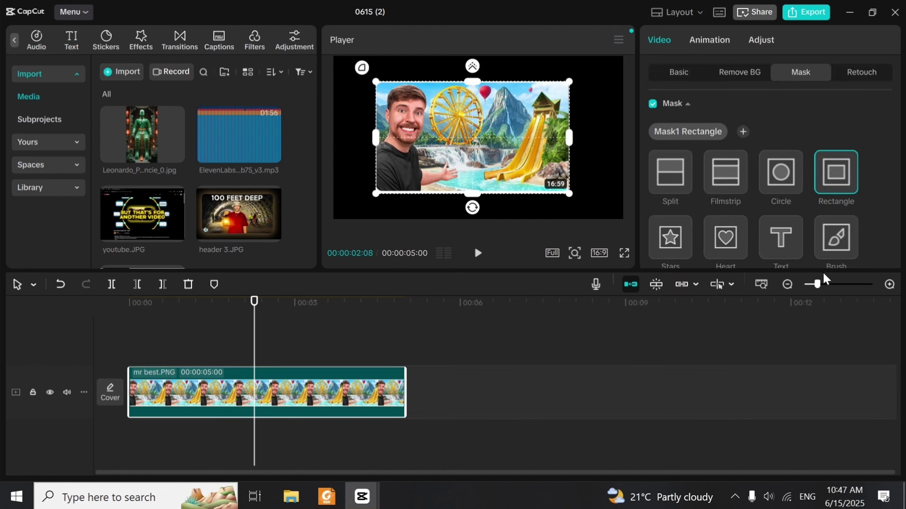
scroll(663, 187, "down", 10)
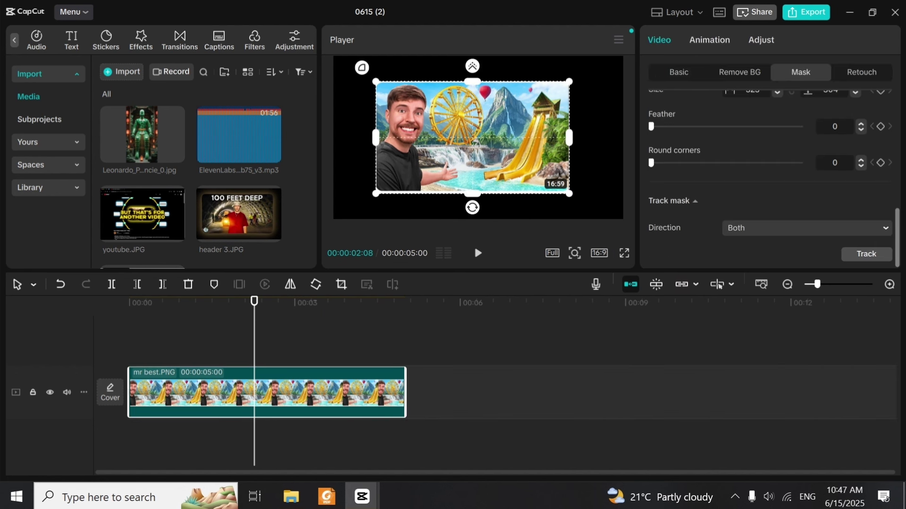
left_click_drag(652, 163, 673, 170)
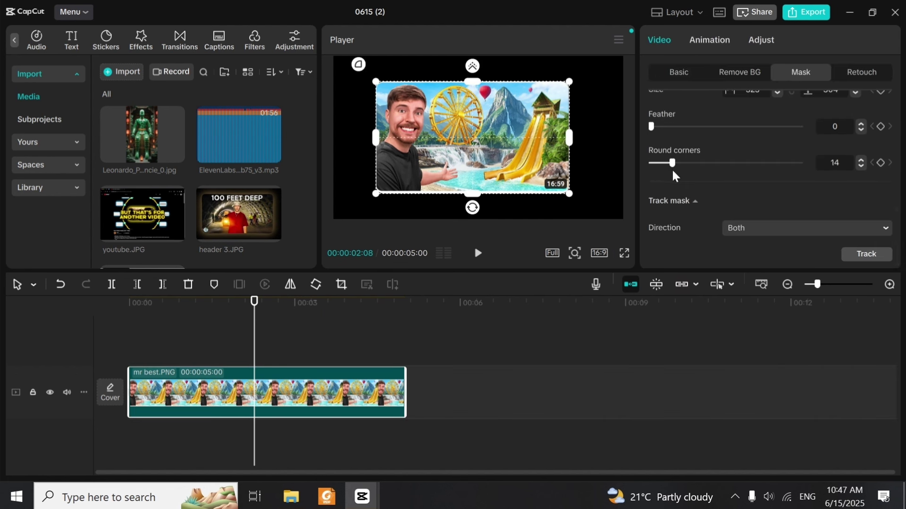
Reduce the rectangle mask's height to about 282 and check the rounded image with the clip deselected
left_click(310, 343)
left_click(320, 399)
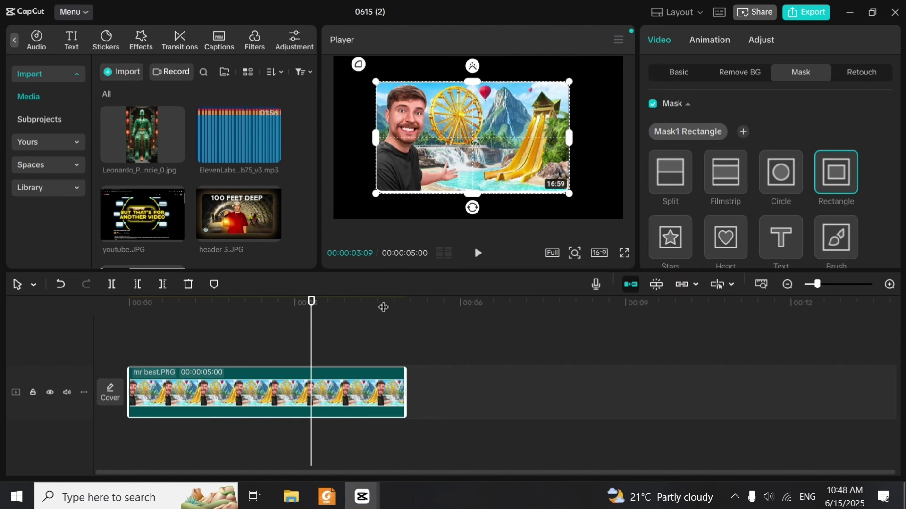
left_click(250, 306)
left_click(217, 349)
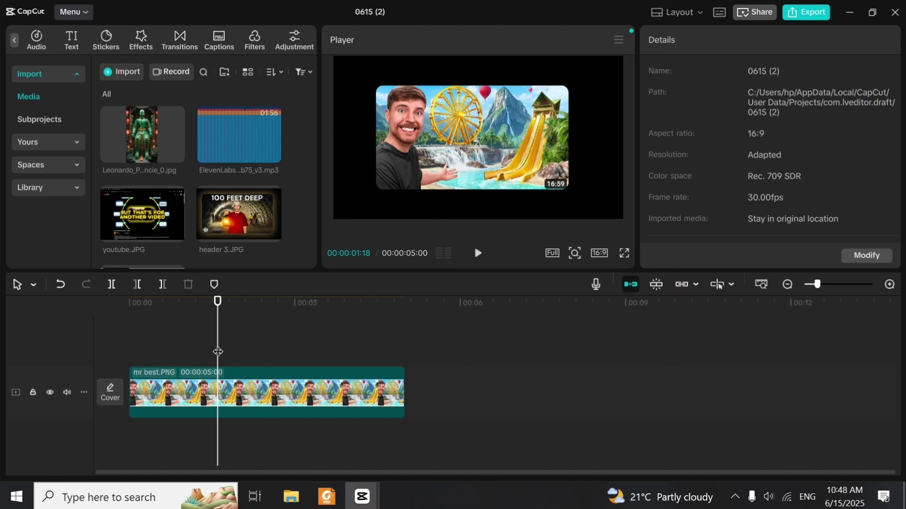
left_click(250, 391)
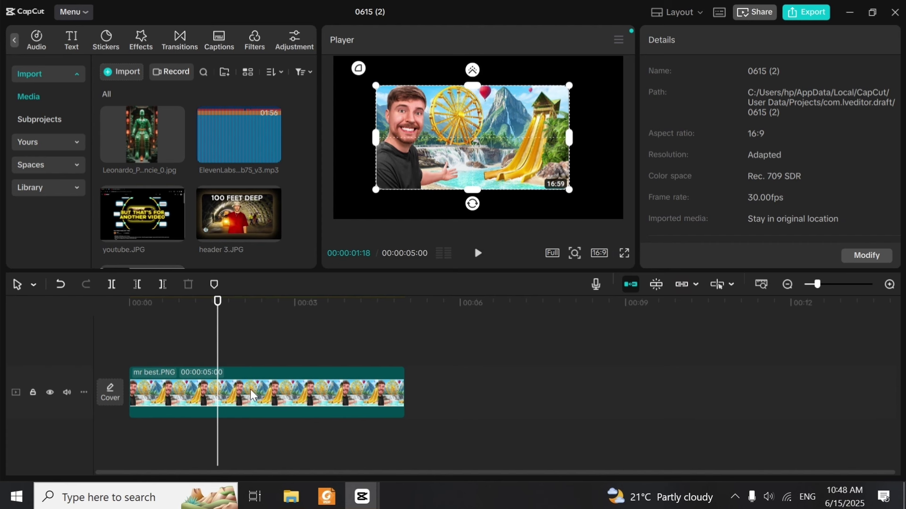
Increase the corner rounding of the rectangle mask further and preview the image with the clip deselected
scroll(896, 151, "down", 5)
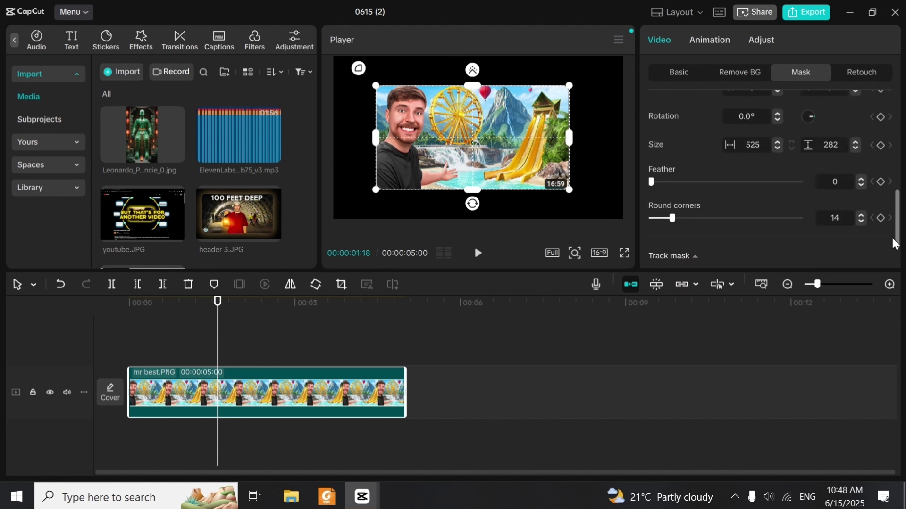
left_click_drag(672, 229, 688, 228)
left_click(231, 351)
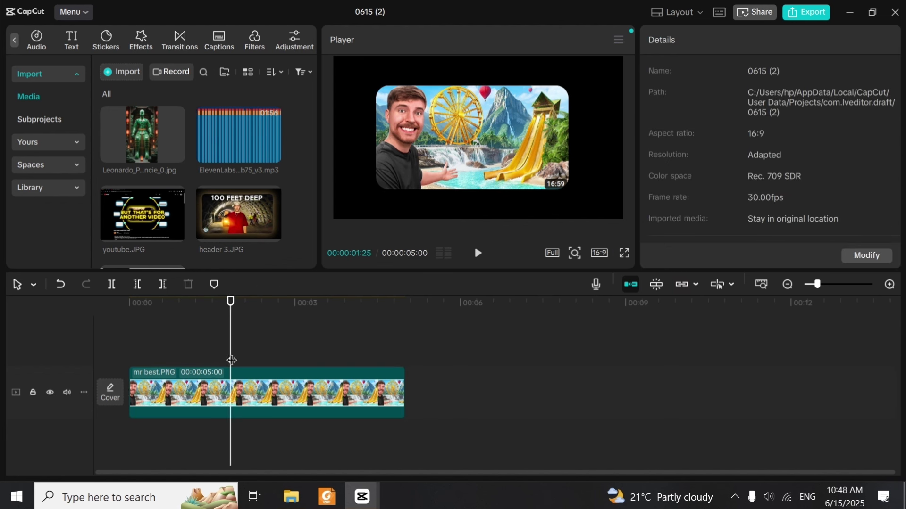
Move the playhead to the start of the timeline and turn the mr best.PNG clip into a compound clip
left_click(297, 402)
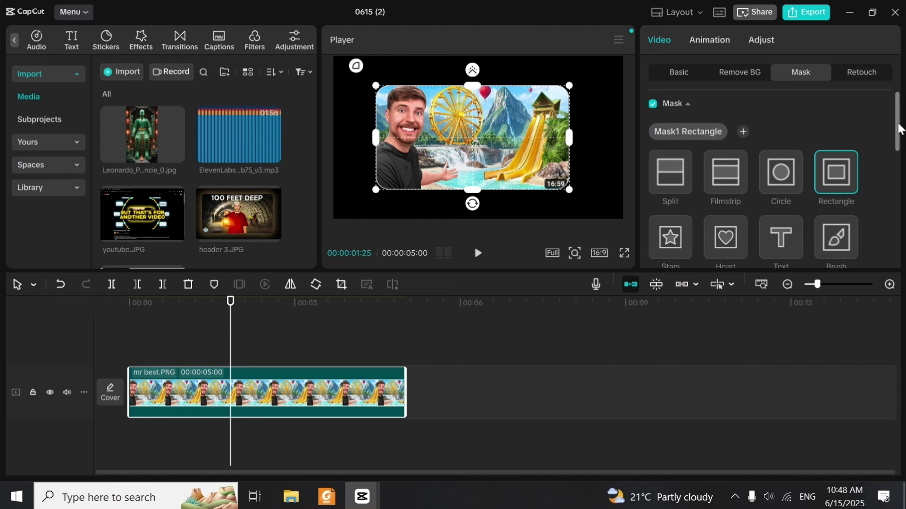
left_click_drag(897, 128, 897, 99)
left_click_drag(234, 347, 35, 344)
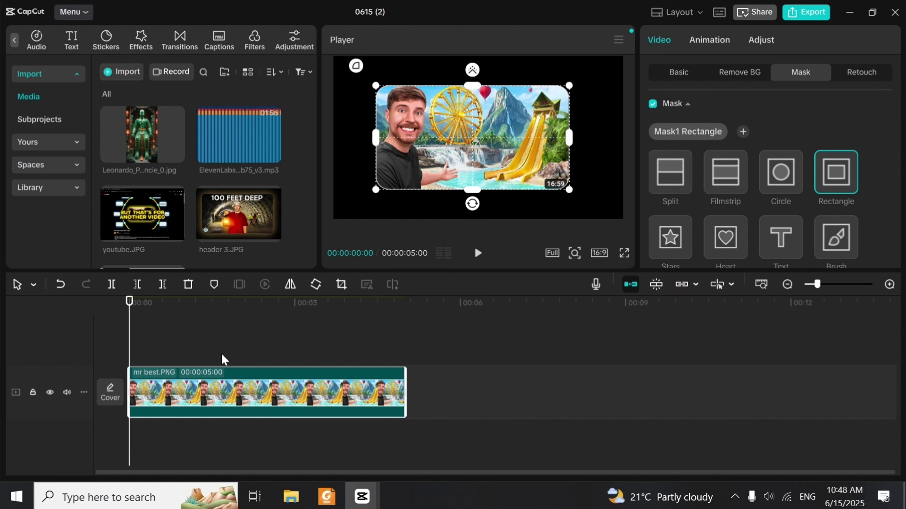
right_click(229, 389)
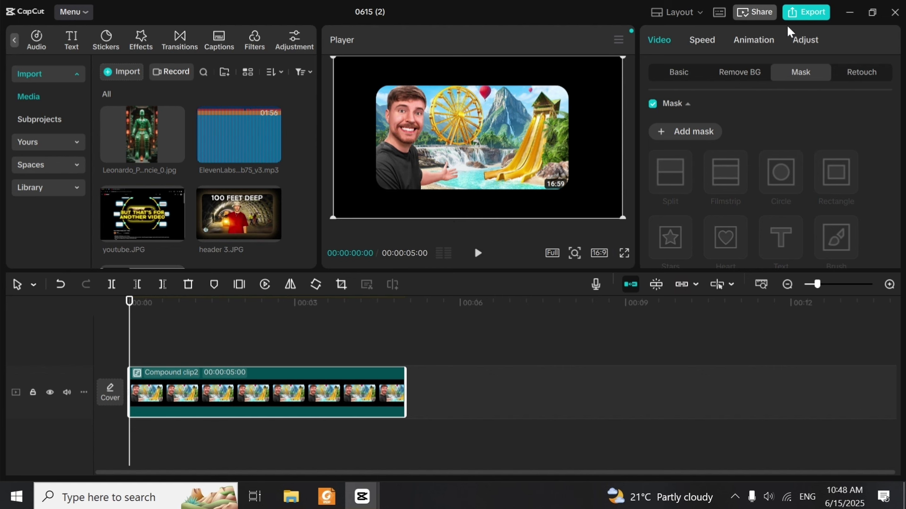
Set the compound clip's Canvas background type to Color in its basic settings
left_click(677, 80)
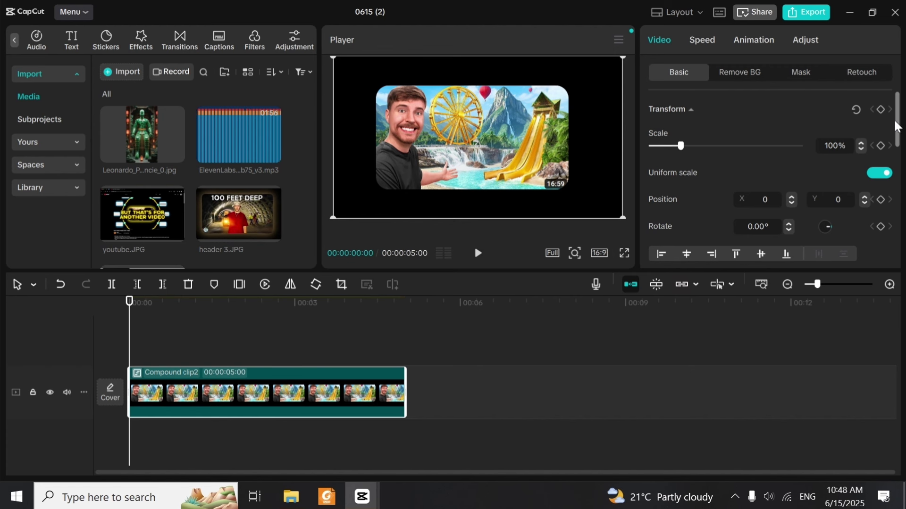
left_click_drag(898, 127, 900, 158)
scroll(898, 122, "up", 1)
scroll(896, 134, "down", 3)
left_click_drag(897, 150, 899, 250)
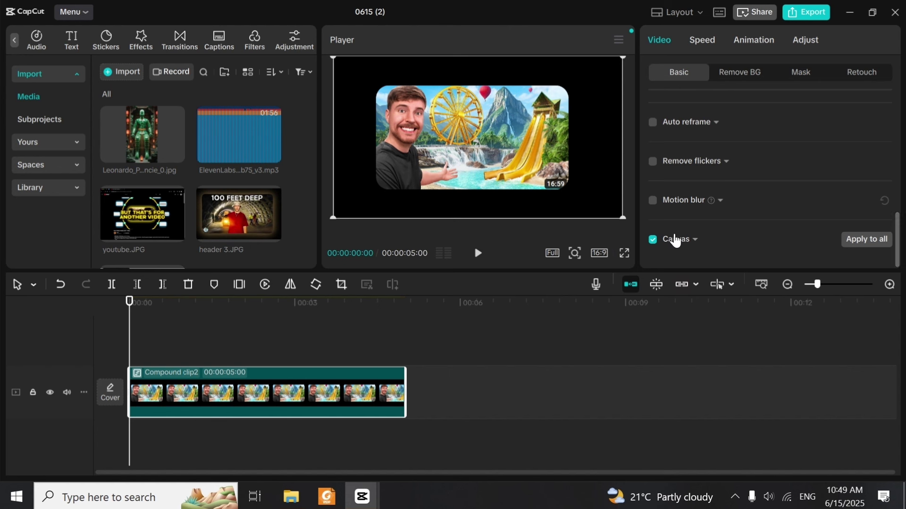
left_click(693, 242)
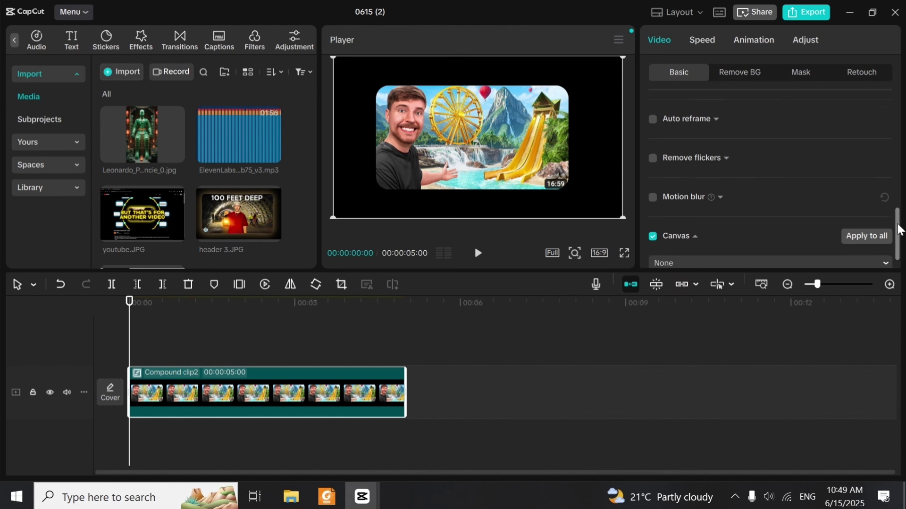
left_click_drag(898, 222, 898, 309)
left_click(884, 242)
left_click(883, 240)
left_click(852, 239)
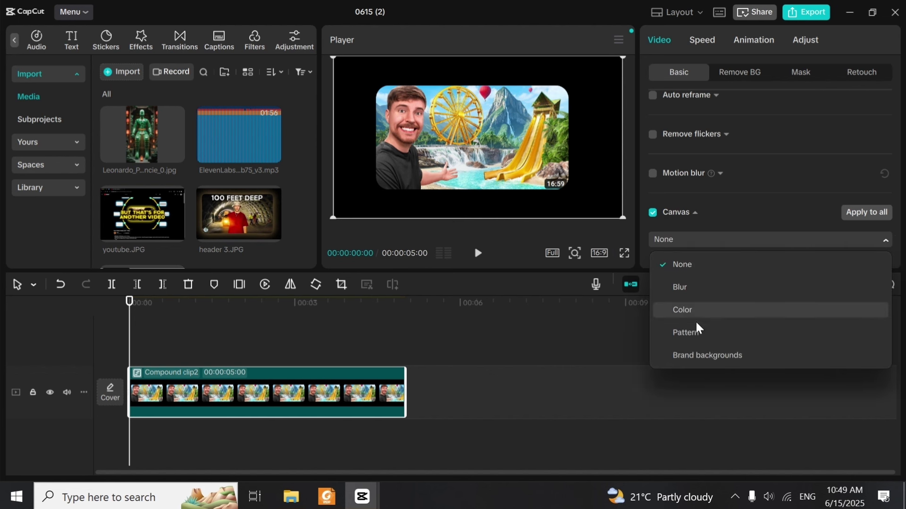
left_click(684, 310)
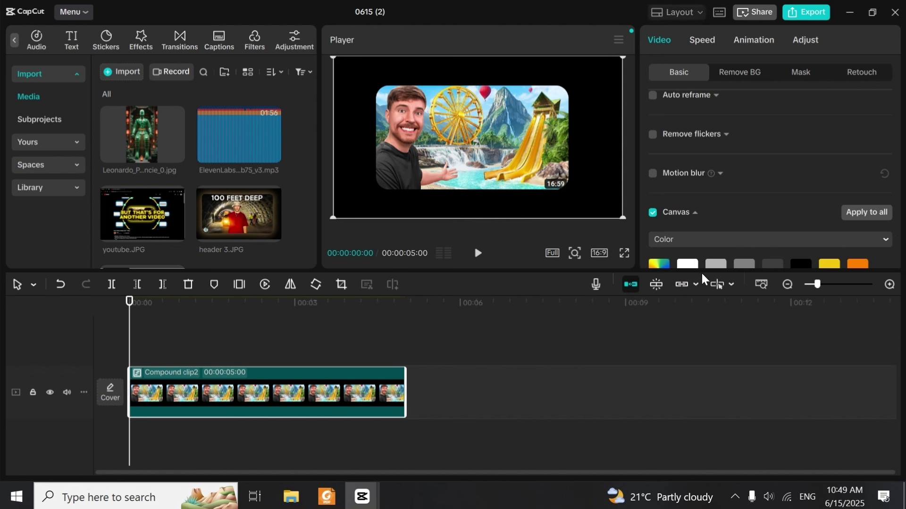
Try white and two shades of grey as the compound clip's canvas color and settle on black
left_click(694, 263)
left_click(715, 263)
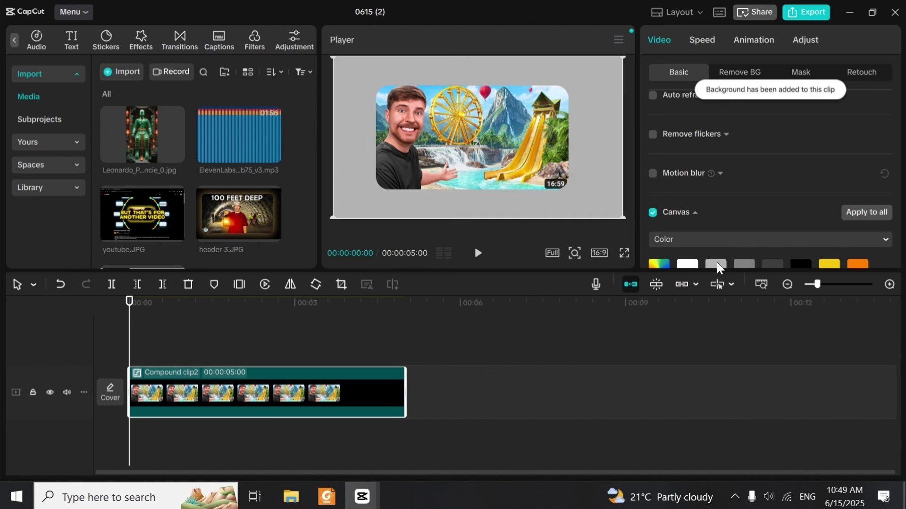
left_click(747, 264)
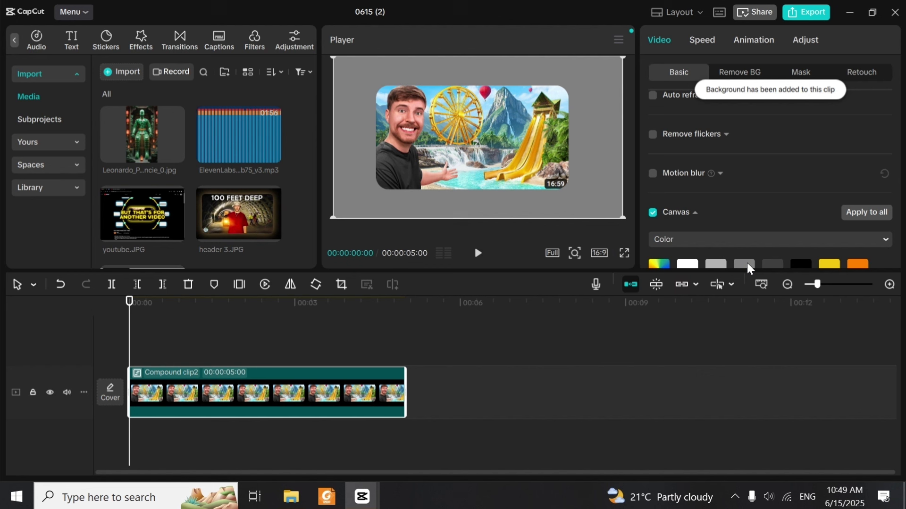
left_click(808, 264)
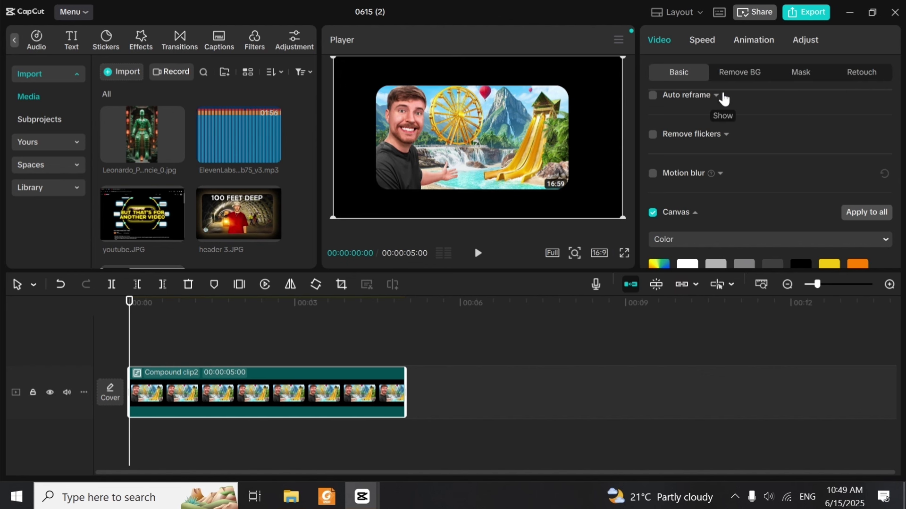
Add a Split mask to the compound clip, rotate it to about -83° and move it to about X -726, Y 259
left_click(801, 72)
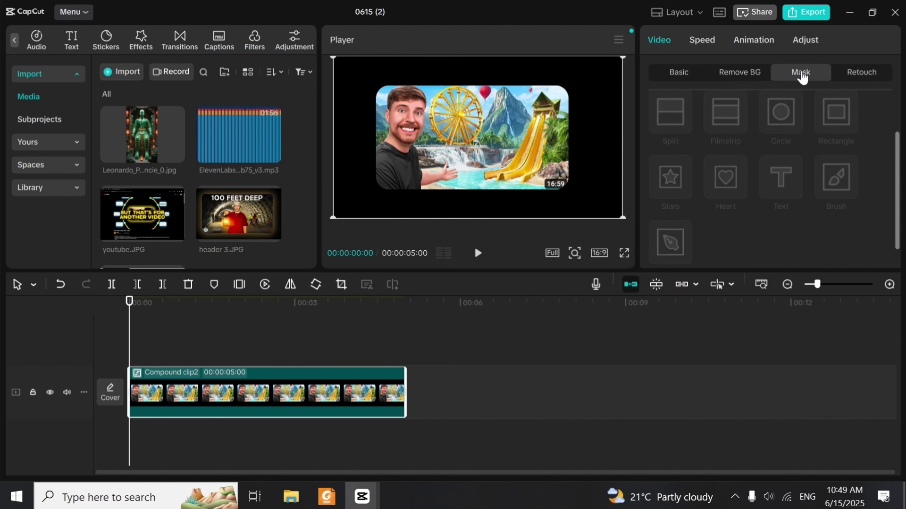
scroll(897, 192, "up", 2)
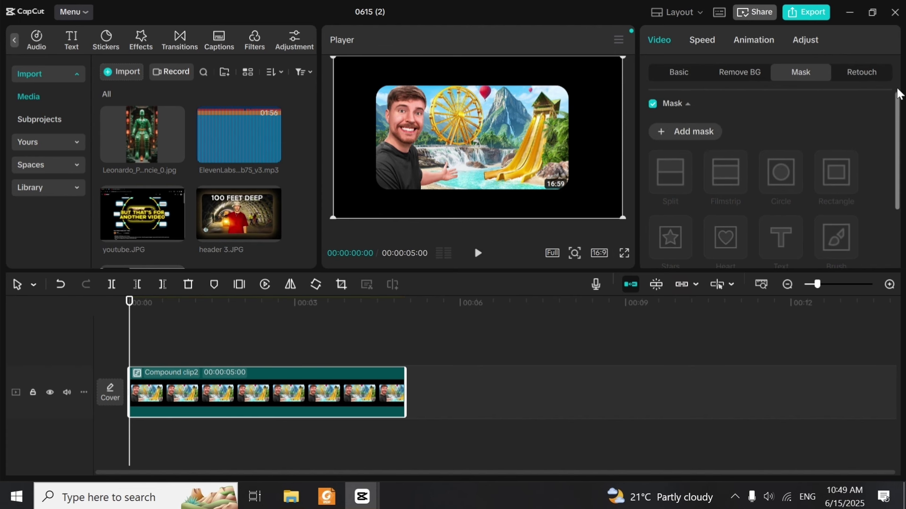
left_click(681, 137)
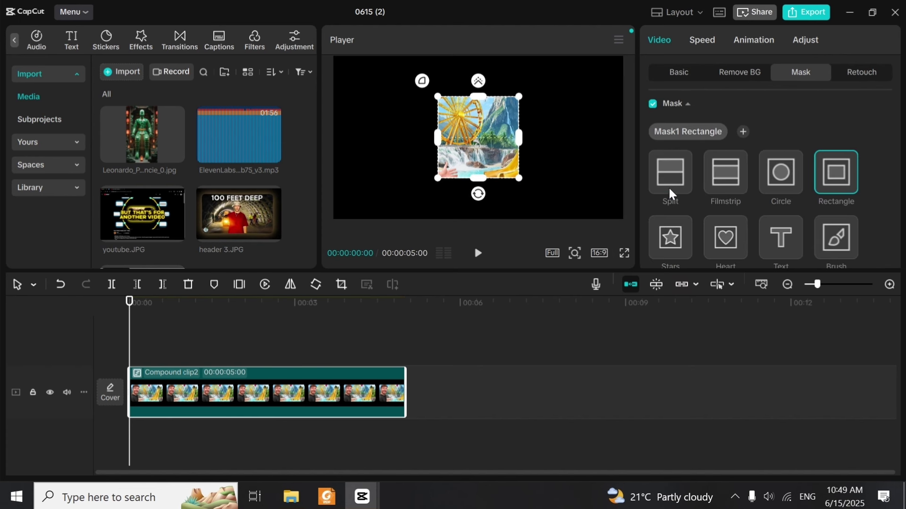
left_click(669, 189)
left_click_drag(481, 153, 386, 122)
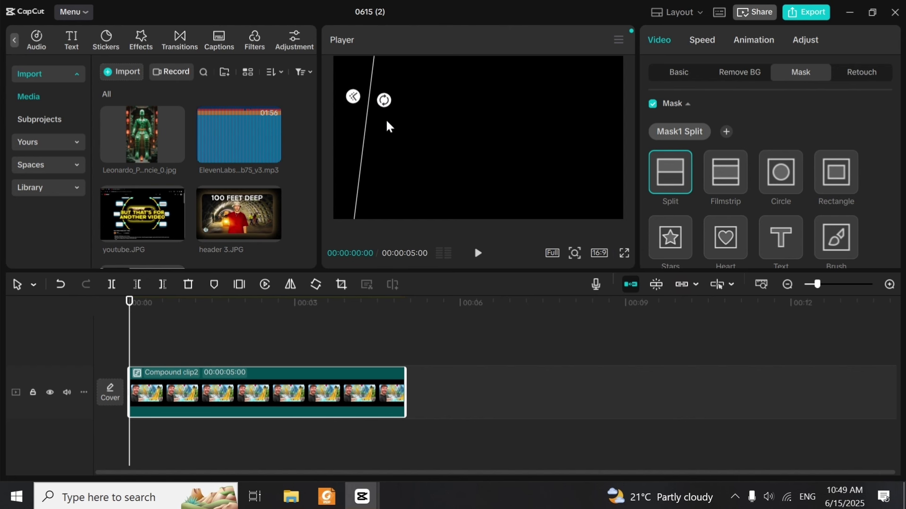
Set the Split mask's feather to 3 and add a mask position keyframe at the clip's start
scroll(899, 141, "down", 5)
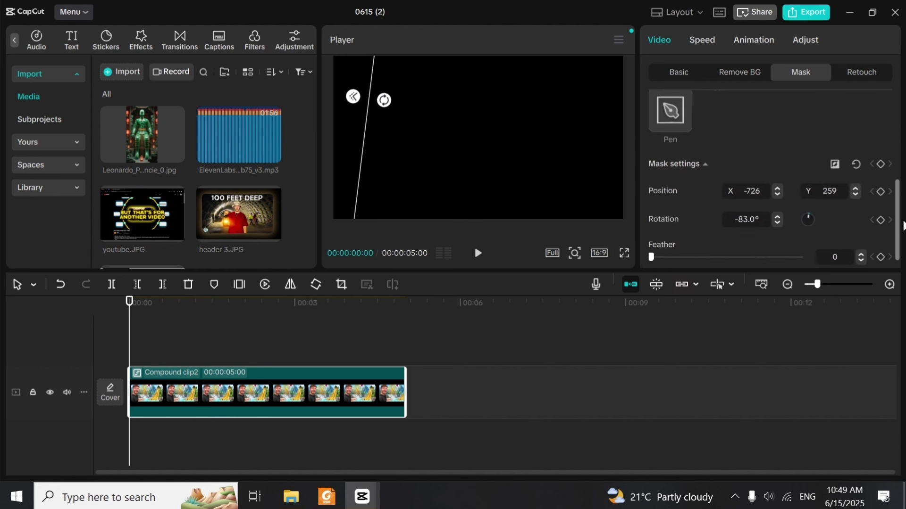
mouse_move(654, 244)
left_mouse_down()
mouse_move(728, 245)
mouse_move(656, 244)
left_mouse_up()
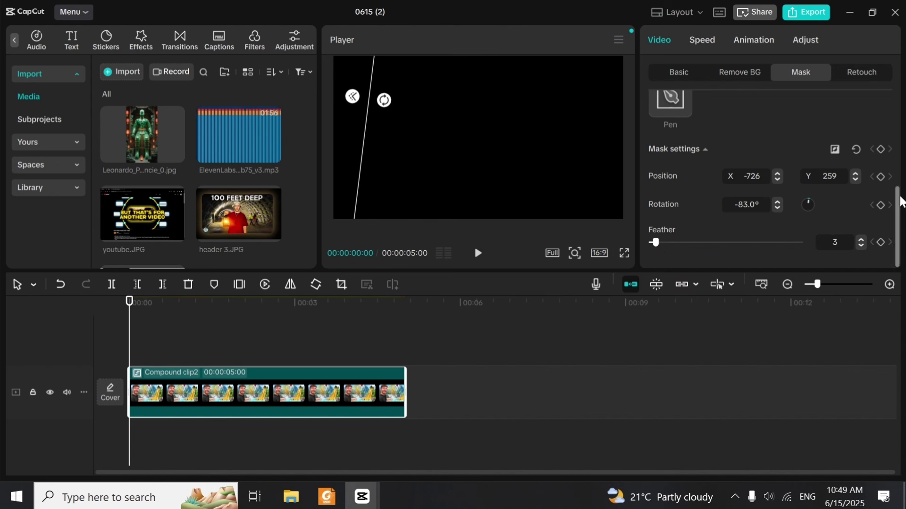
left_click_drag(898, 216, 898, 198)
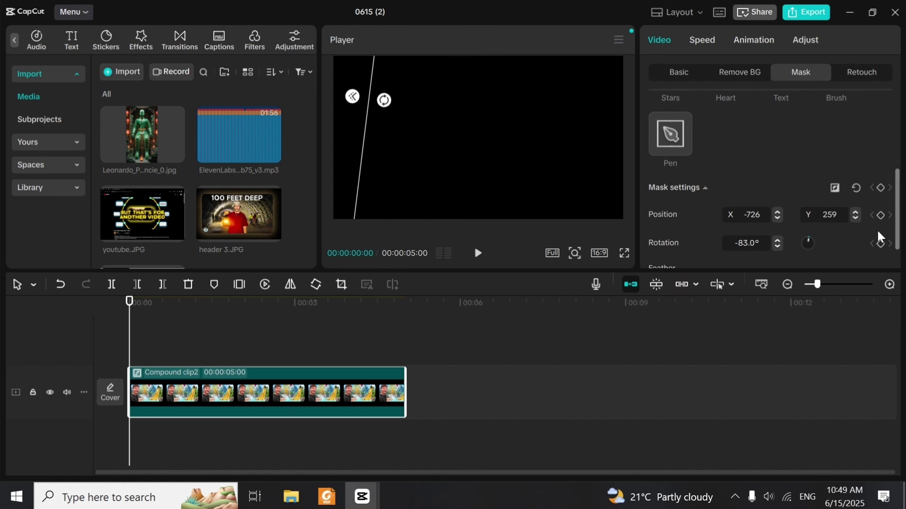
left_click(880, 216)
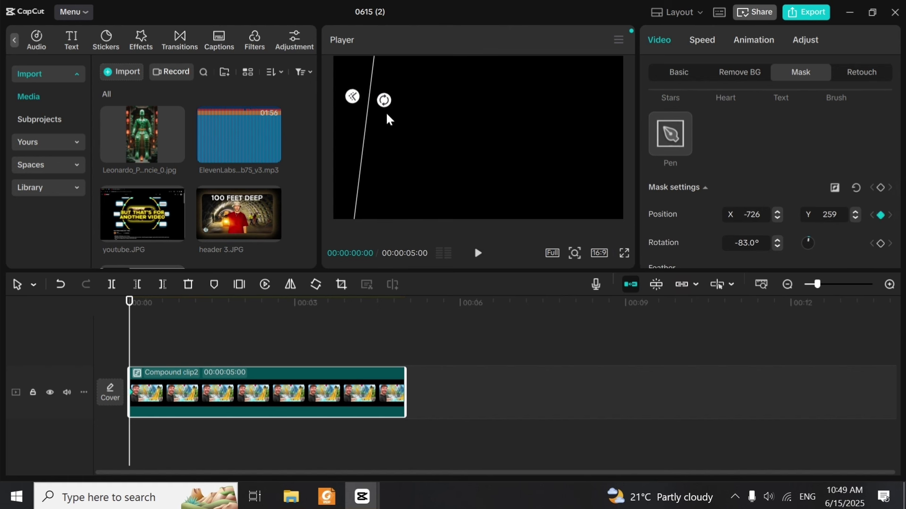
Advance the playhead to 00:00:00:25 and move the split line past the image's right edge to reveal the whole thumbnail
key("space")
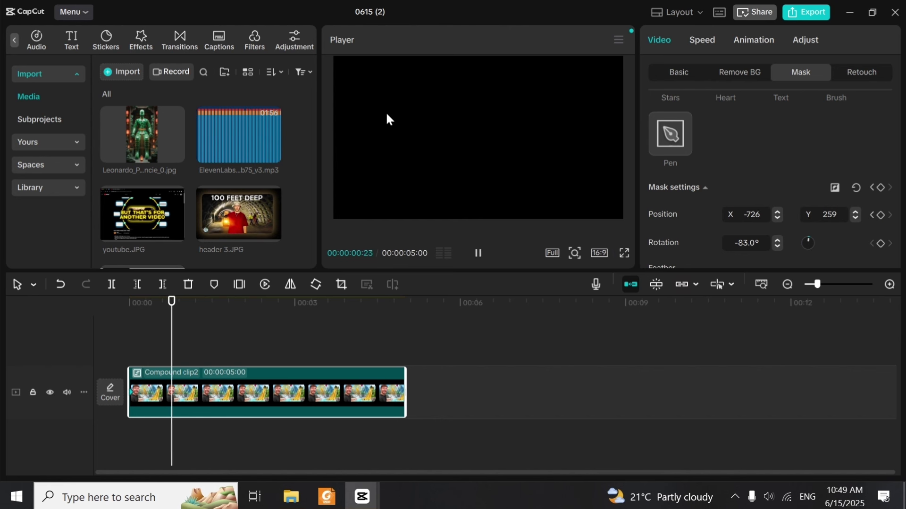
key("space")
left_click_drag(380, 160, 622, 178)
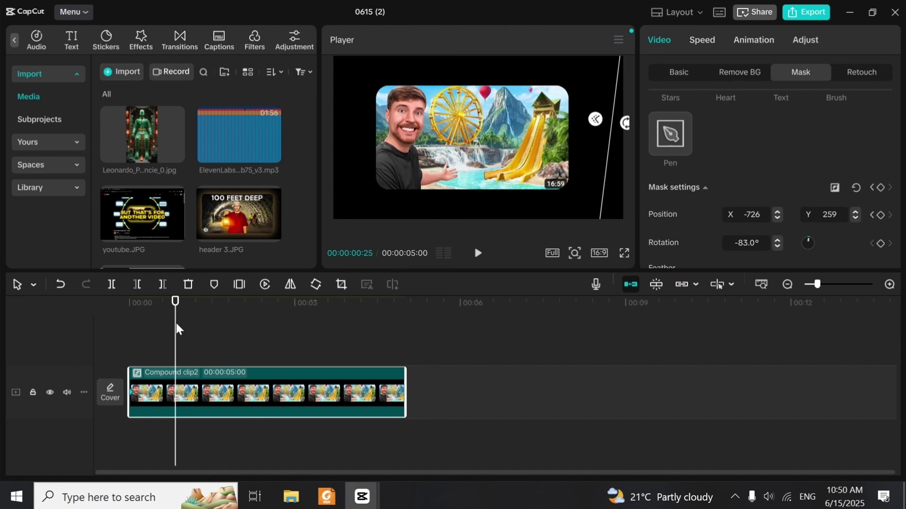
Play back the compound clip's Split mask reveal twice from the beginning of the timeline
left_click_drag(179, 342, 1, 331)
key("space")
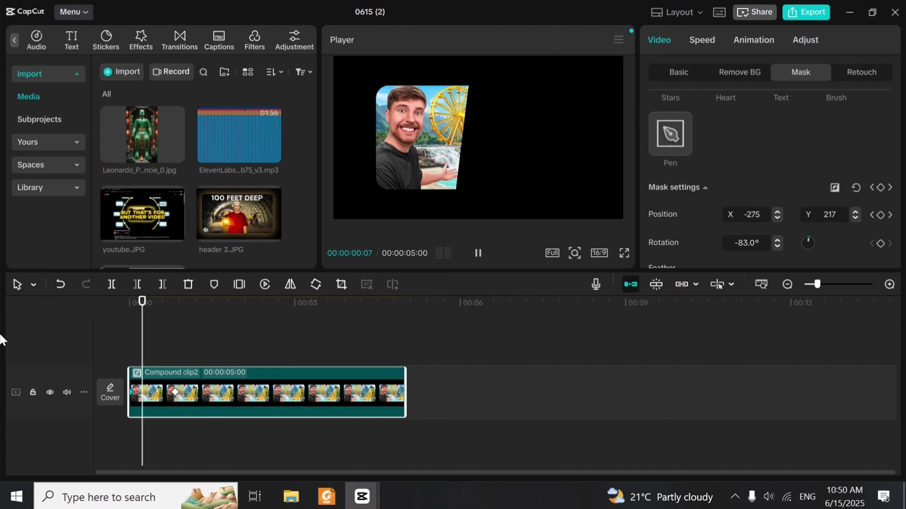
key("space")
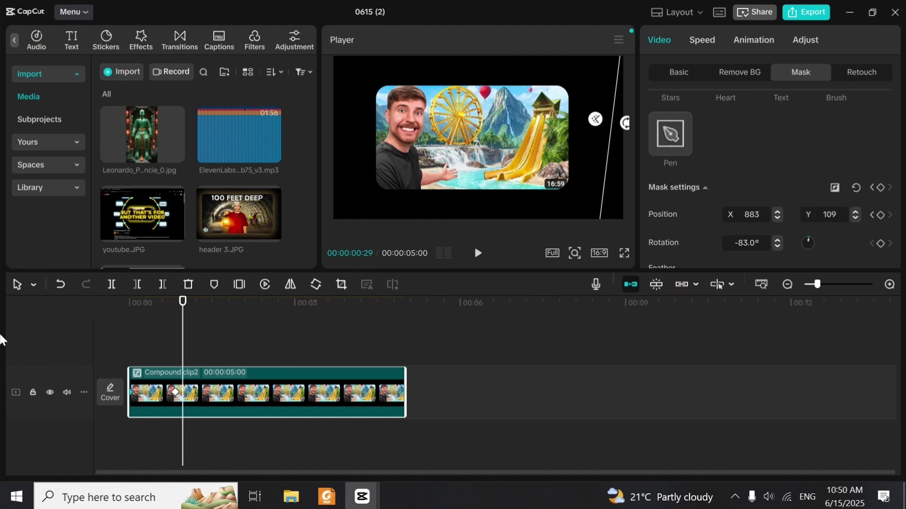
left_click_drag(179, 341, 19, 284)
key("space")
key("space")
Delete the compound clip's mask position keyframe at 00:00:00:25
left_click(176, 394)
key("Delete")
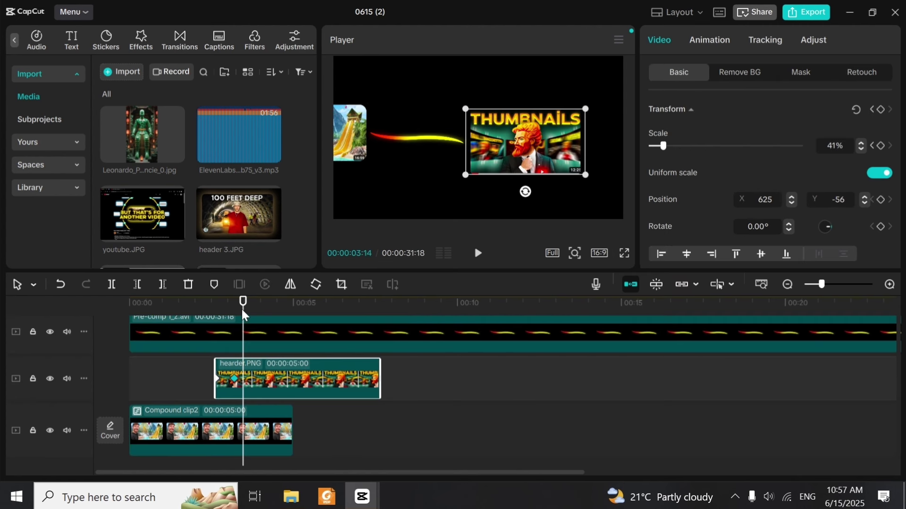
Move the second scale keyframe of the hearder.PNG clip slightly earlier, closer to the clip's start, to speed up its scale-up
mouse_move(243, 307)
left_mouse_down()
mouse_move(209, 310)
mouse_move(245, 314)
left_mouse_up()
left_click(234, 378)
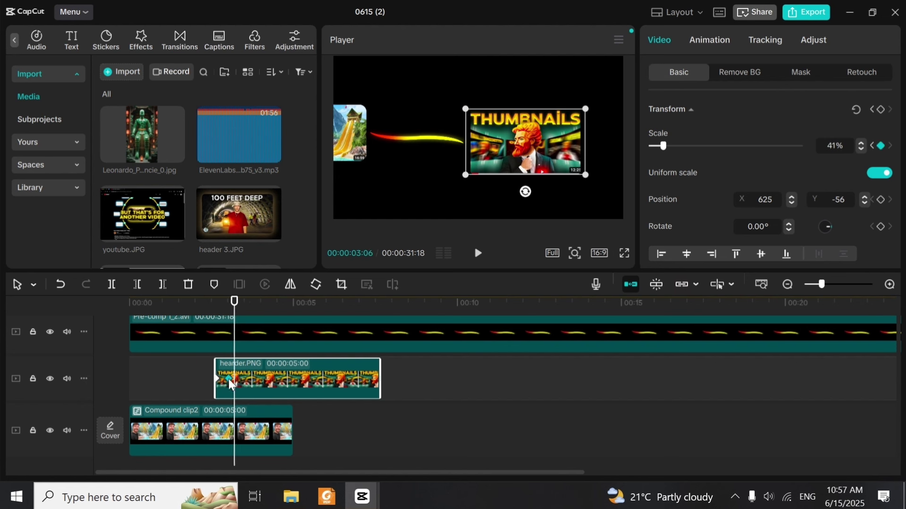
right_click(229, 378)
left_click(287, 331)
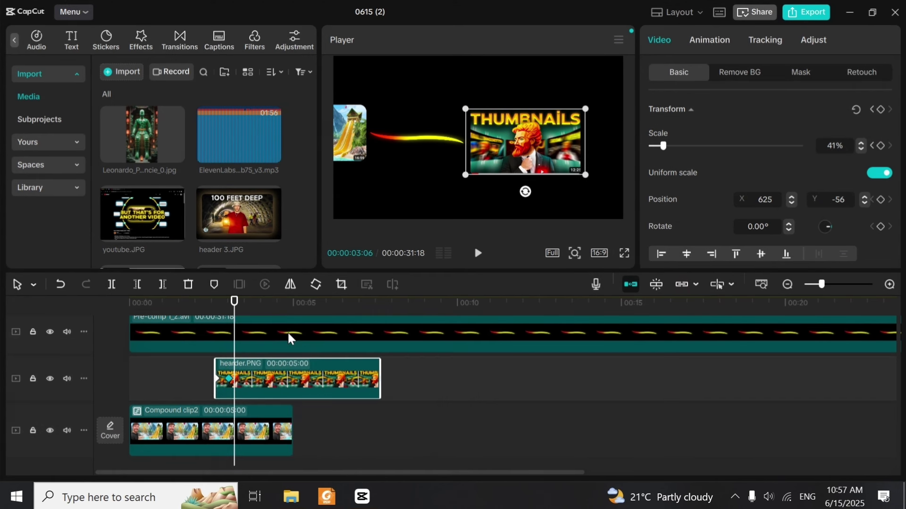
Play the timeline from the start to review the glowing line and the timing of the second thumbnail's appearance
left_click_drag(234, 307, 45, 333)
key("space")
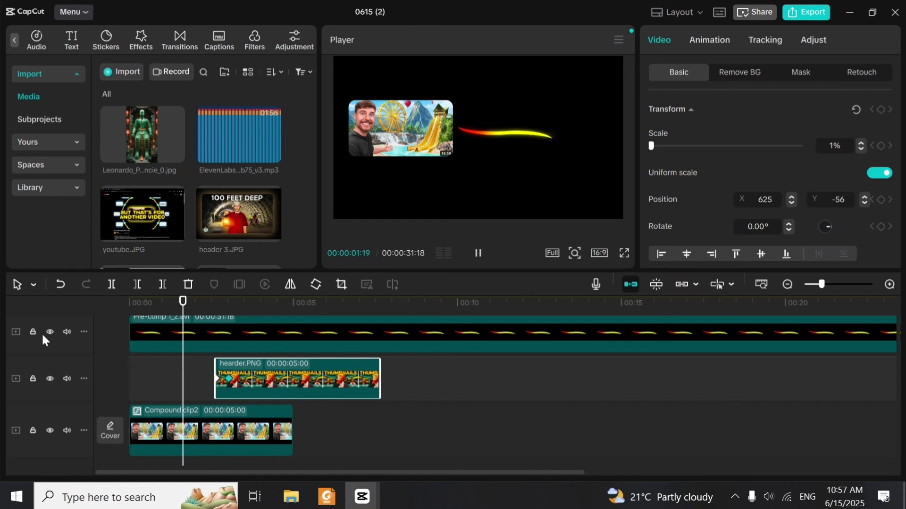
key("space")
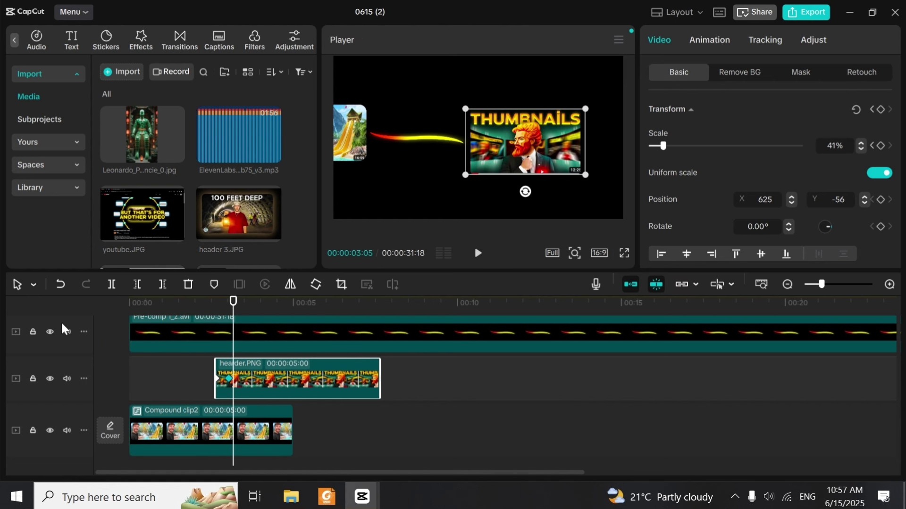
left_click_drag(233, 312, 129, 309)
key("space")
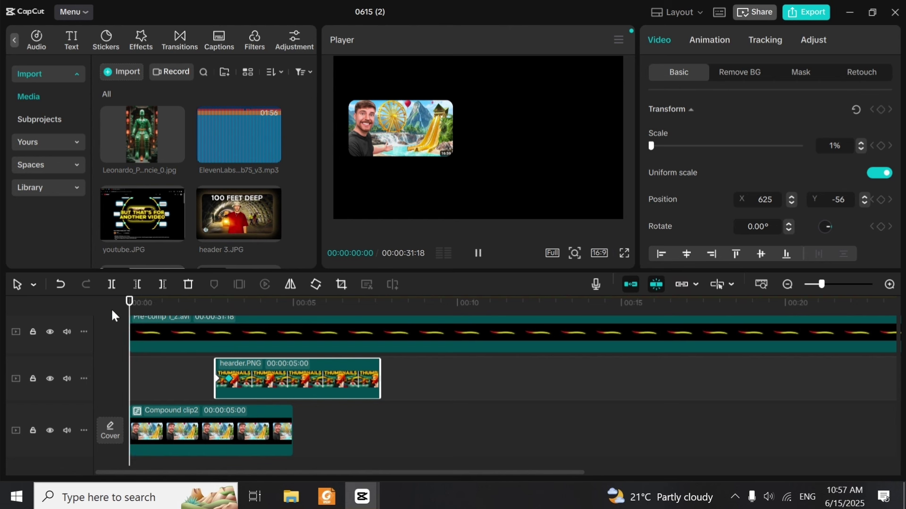
key("space")
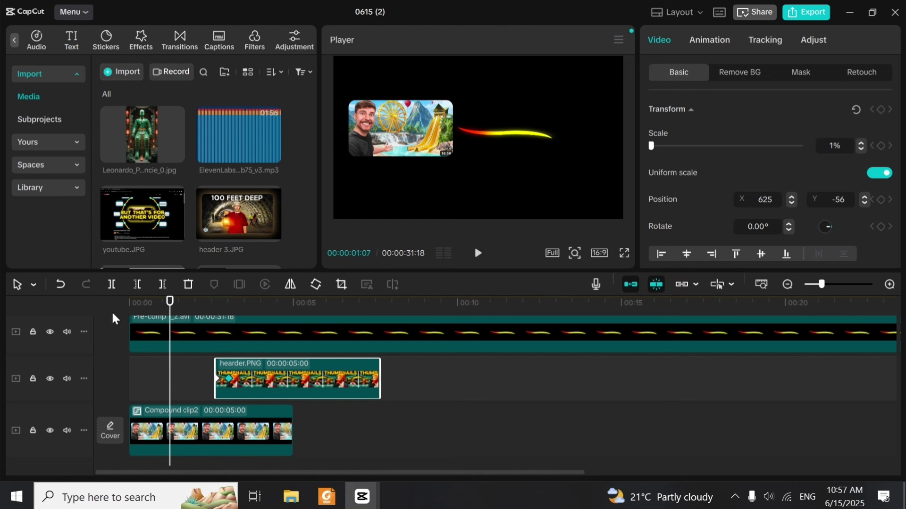
Add a transform keyframe to the compound clip at 00:00:01:07 and set its scale to 51% at 00:00:01:14
left_click(157, 419)
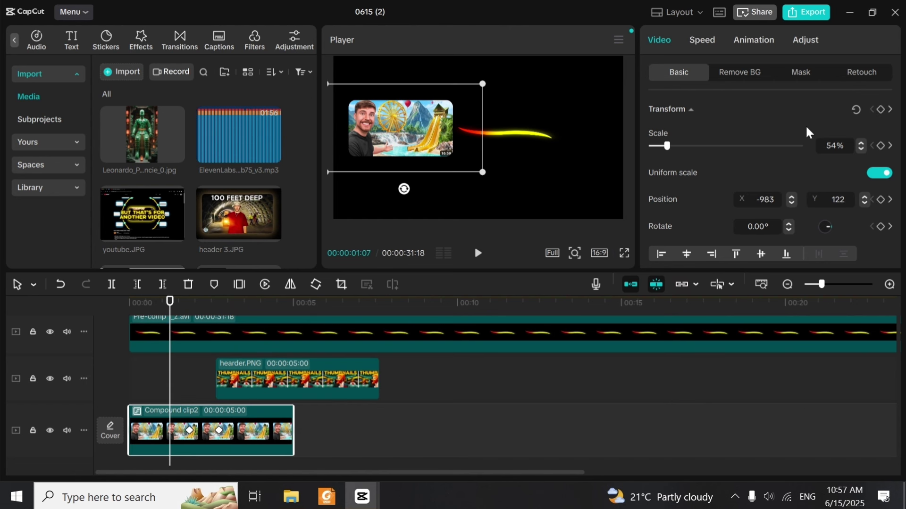
left_click(880, 109)
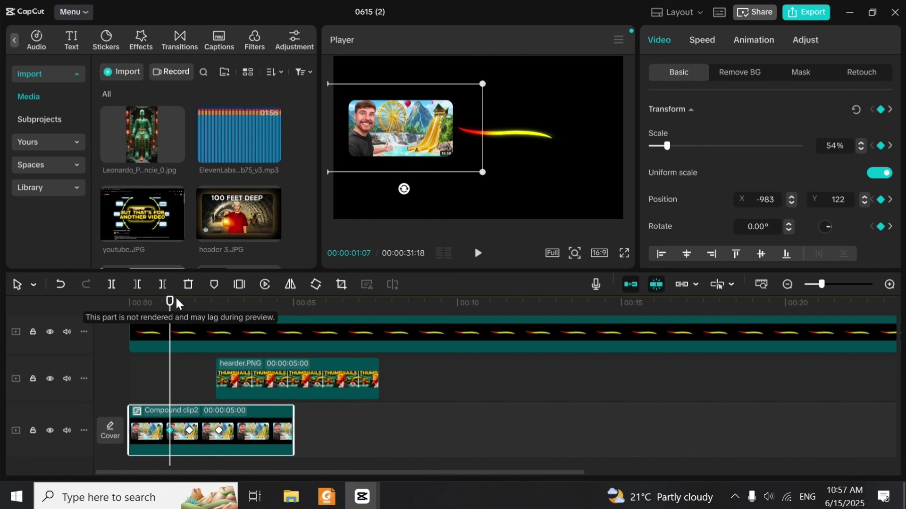
left_click_drag(180, 310, 178, 307)
left_click_drag(674, 148, 666, 146)
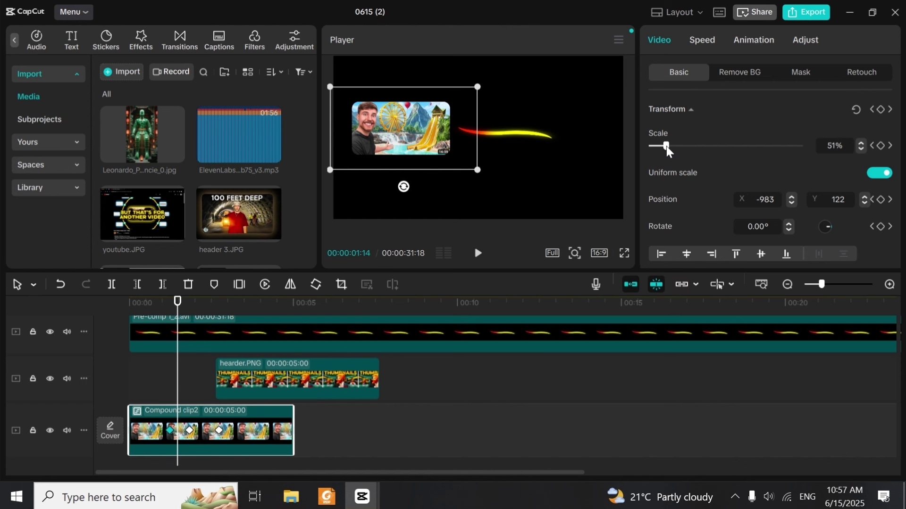
Play the timeline from the start through the second thumbnail's appearance to check the compound clip's scale animation
key("Home")
key("space")
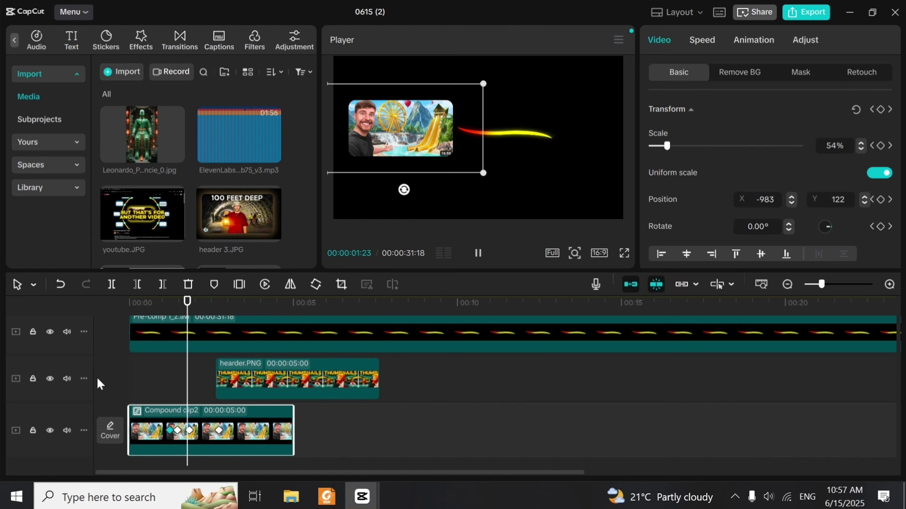
key("space")
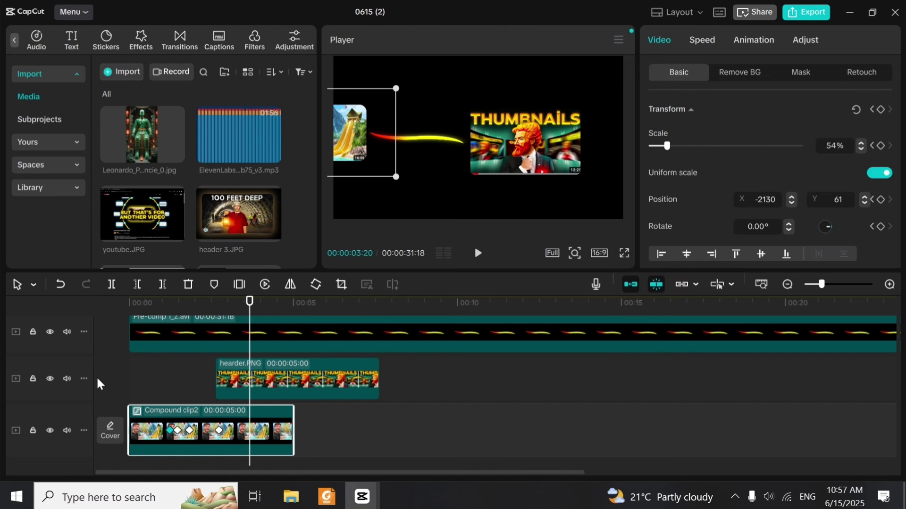